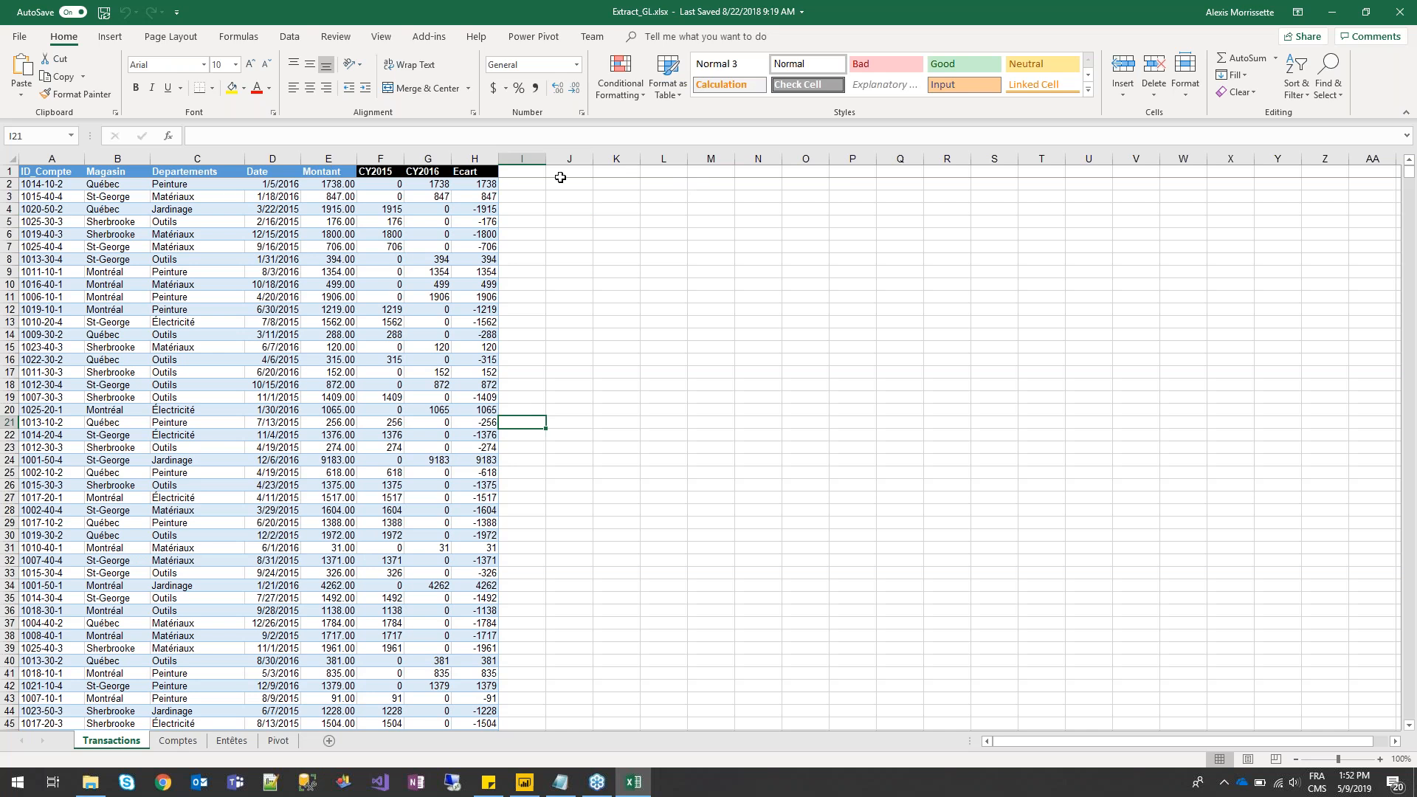
Examine the account, store and department columns in Transactions and the account descriptions in Comptes of Extract_GL.xlsx, and close the workbook
click(225, 195)
click(218, 219)
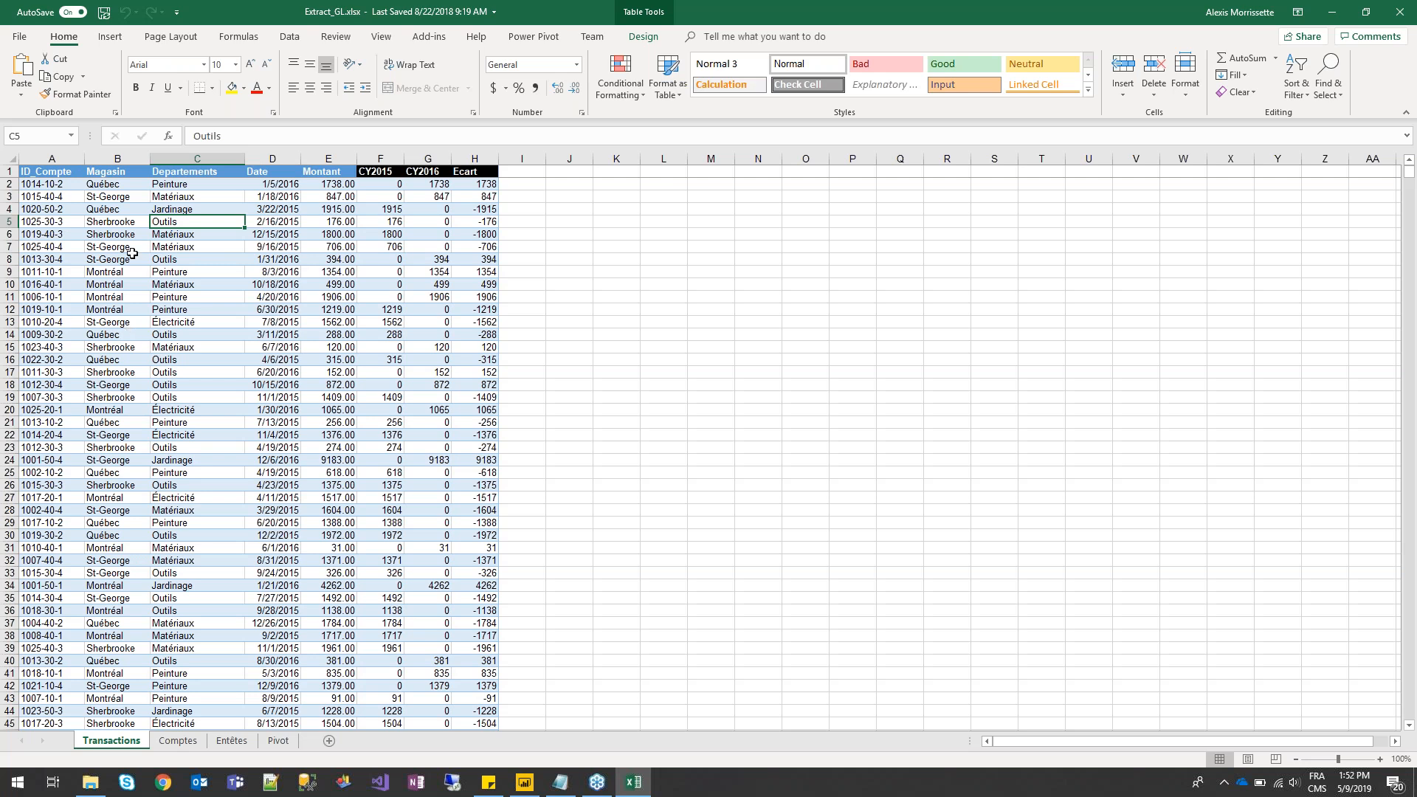
click(52, 159)
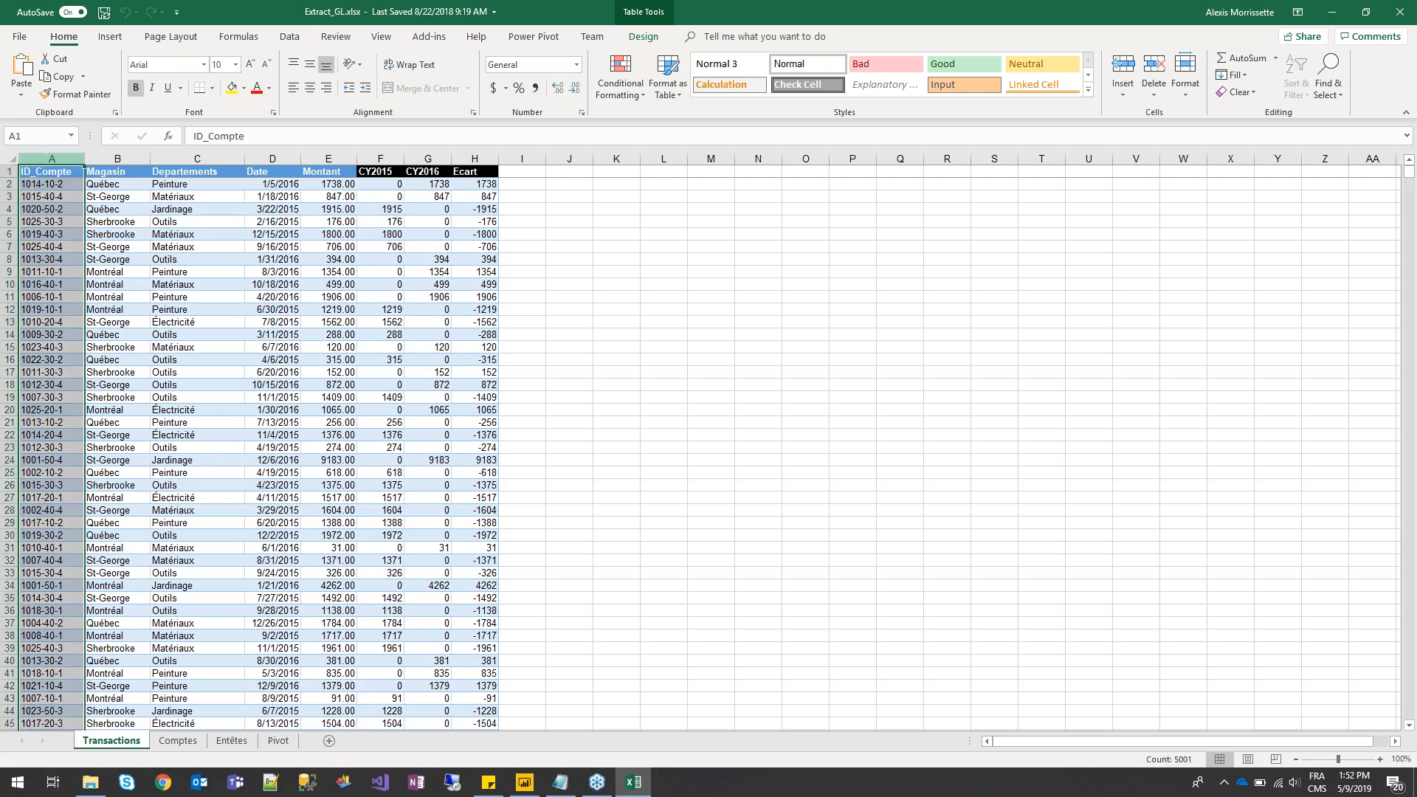
click(170, 752)
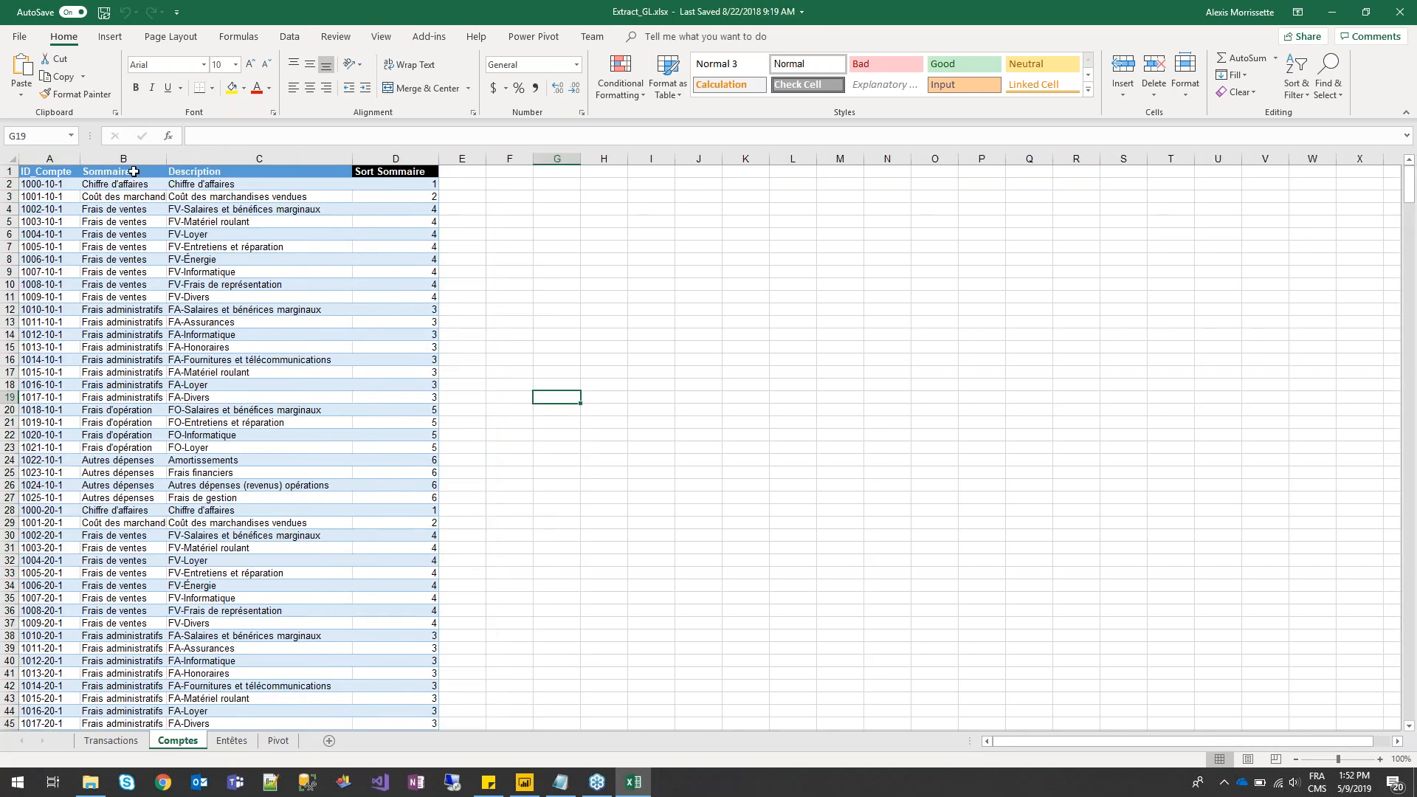
click(142, 173)
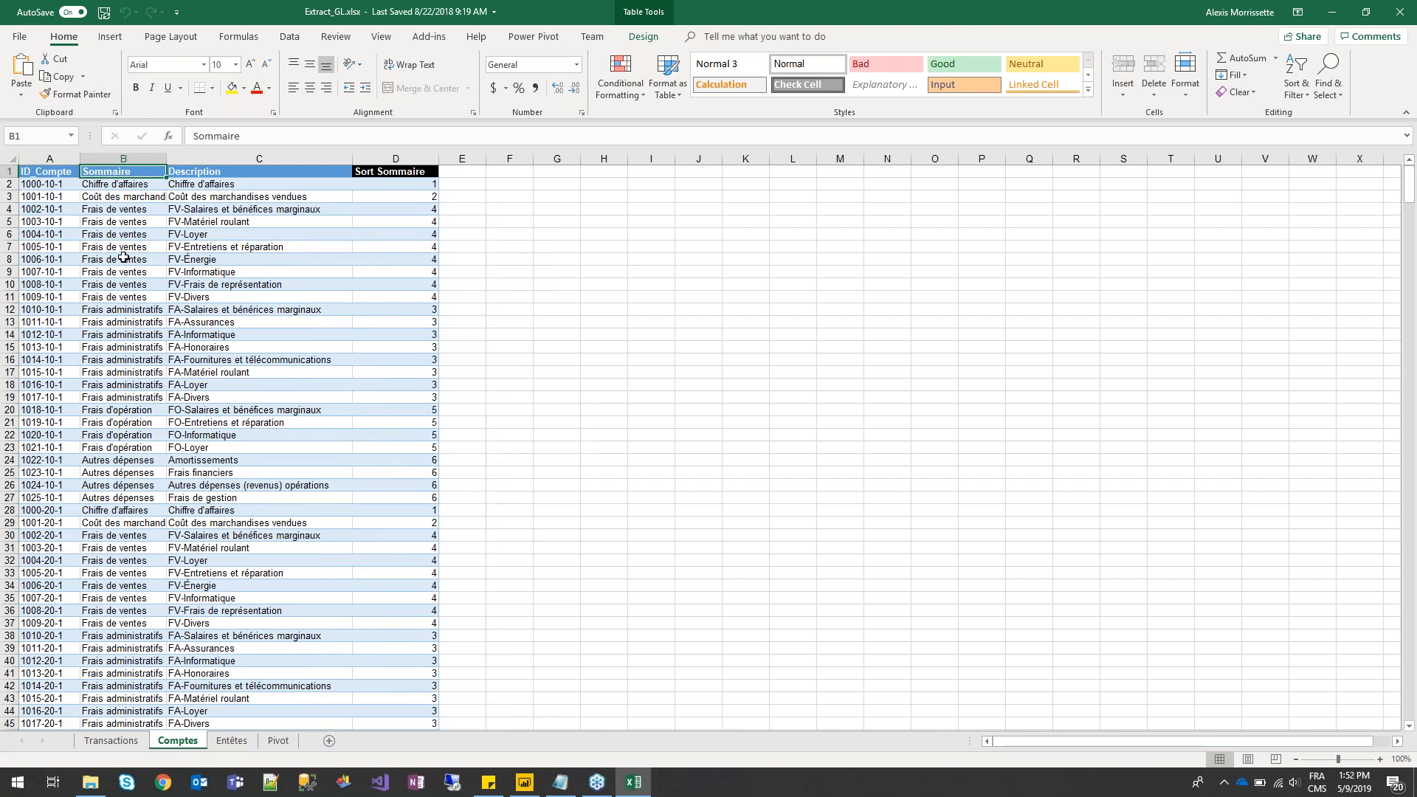
click(220, 172)
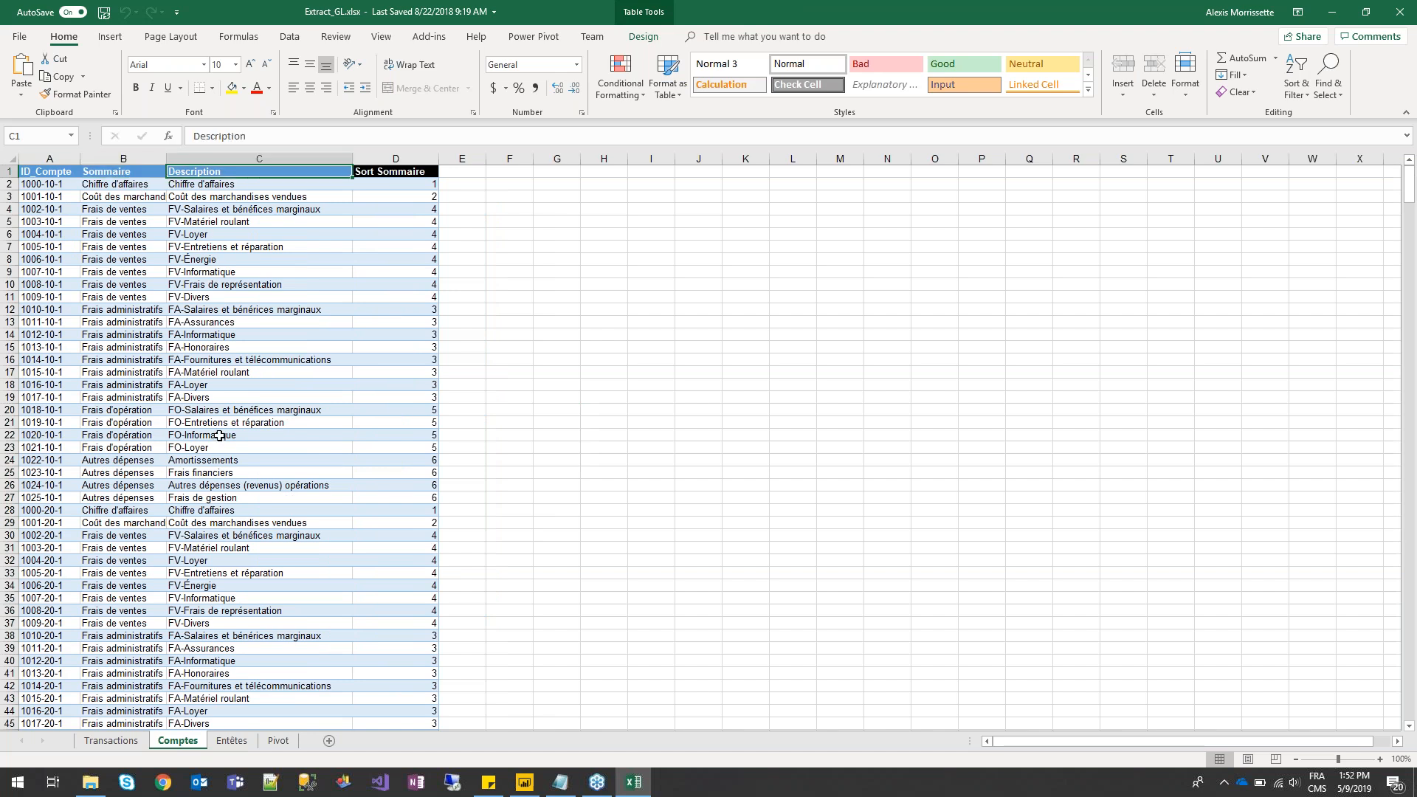
click(125, 746)
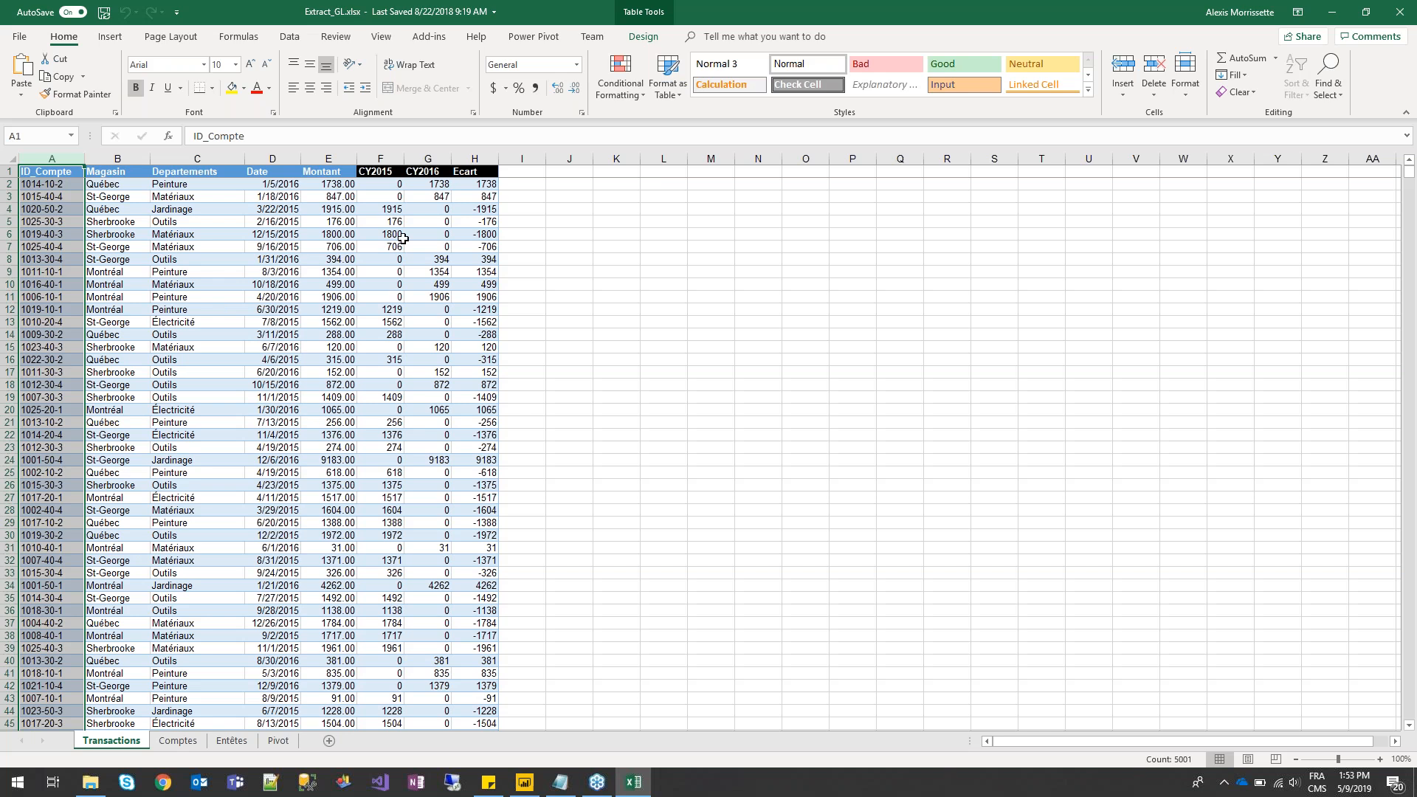
click(558, 212)
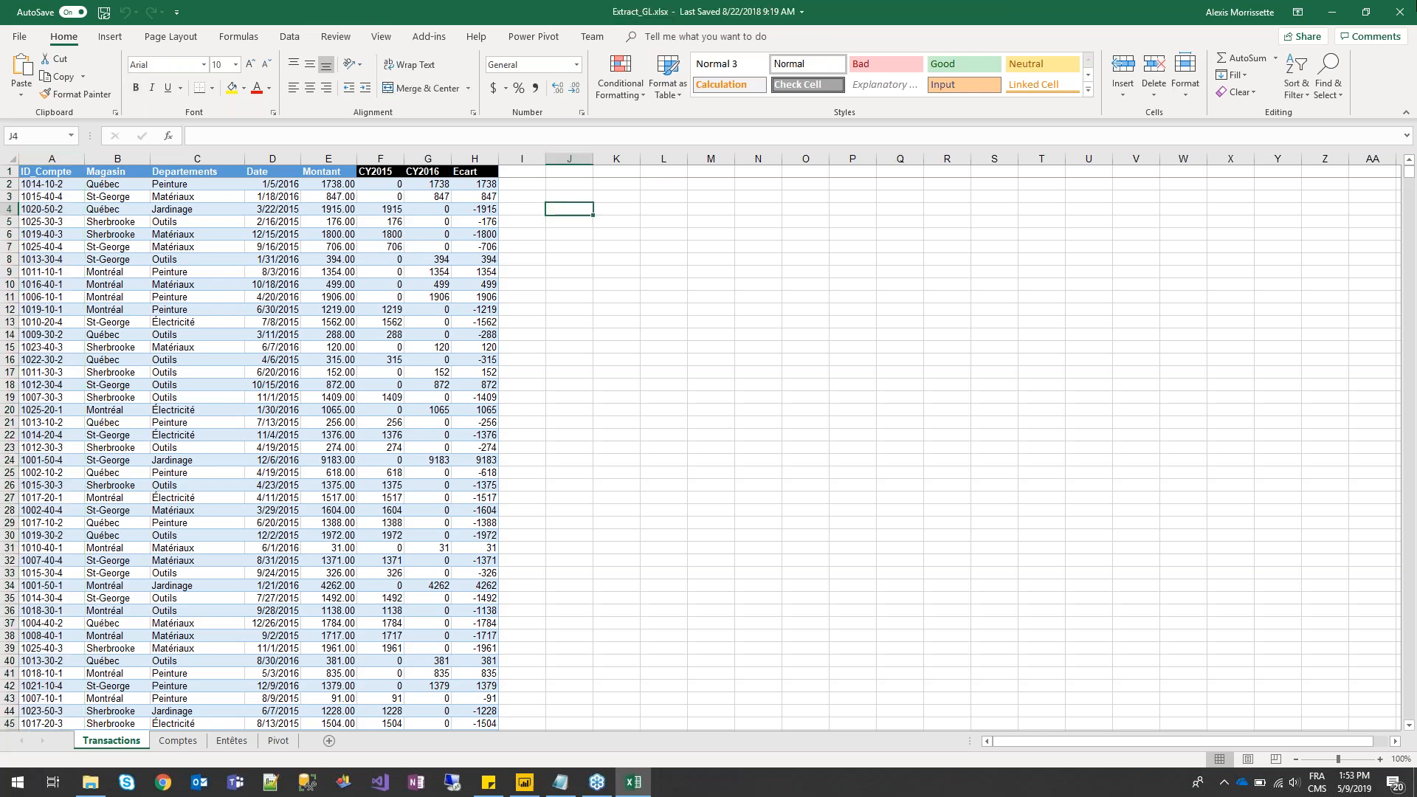
click(1406, 12)
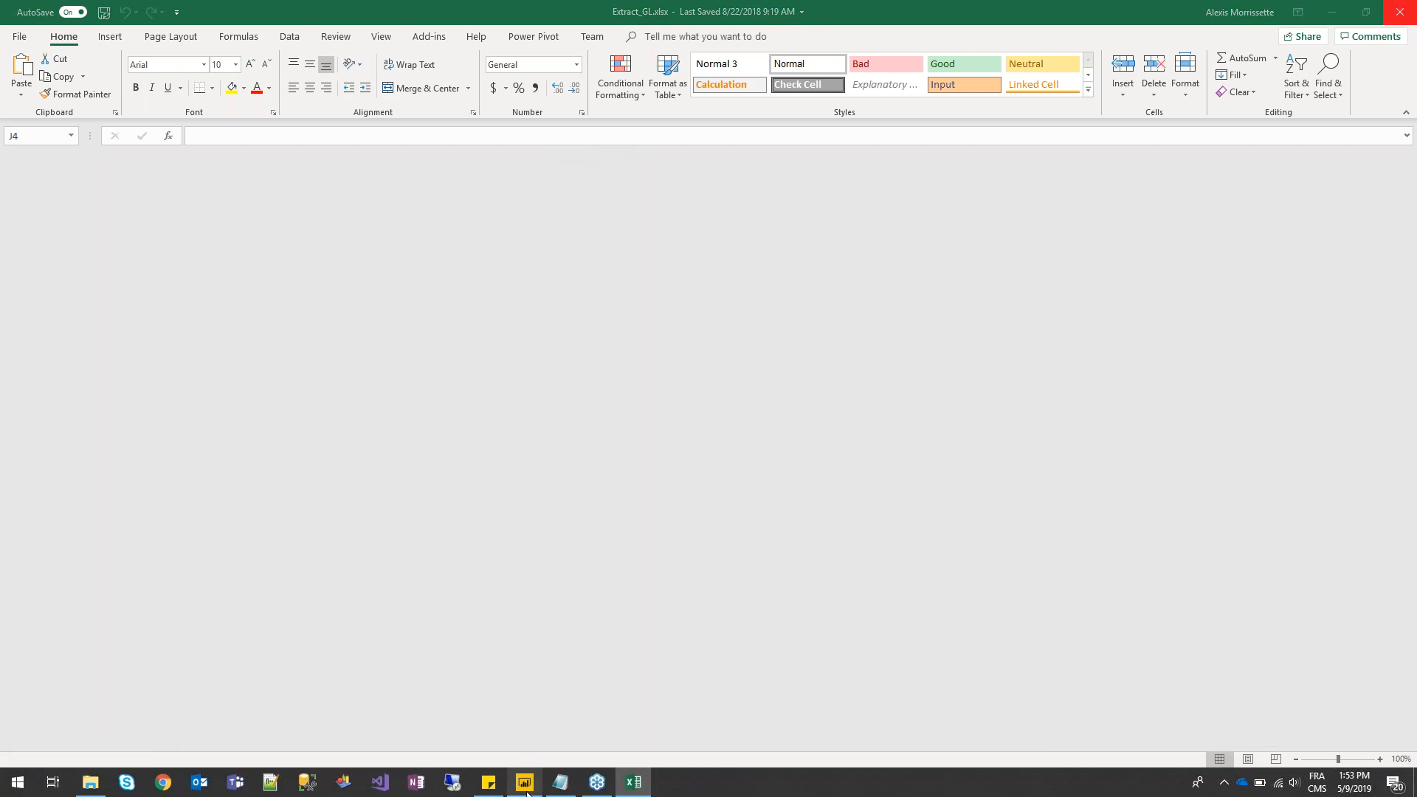
Switch to the Demo_PBI report in Power BI Desktop and connect to the Excel workbook Extract_GL.xlsx as a data source
click(526, 784)
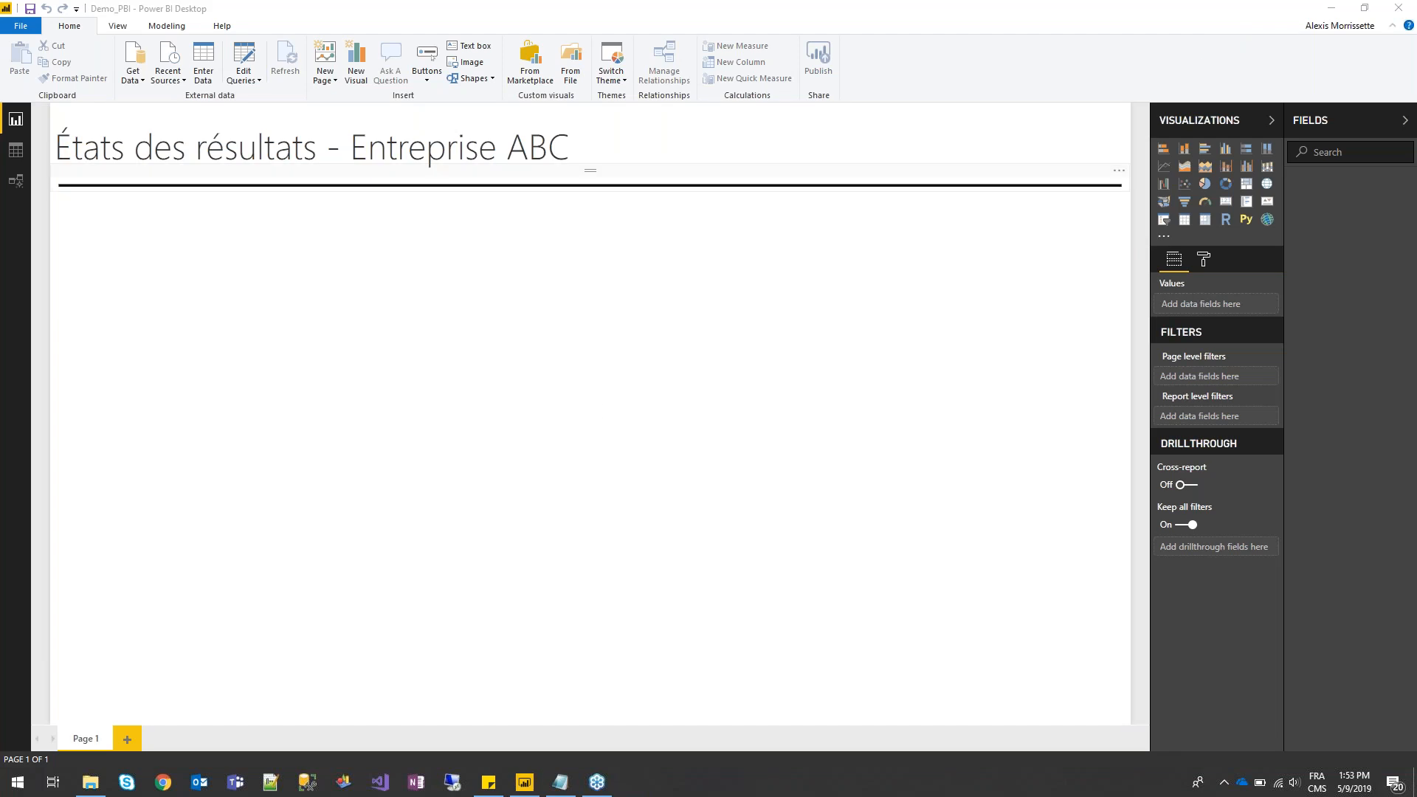
click(702, 343)
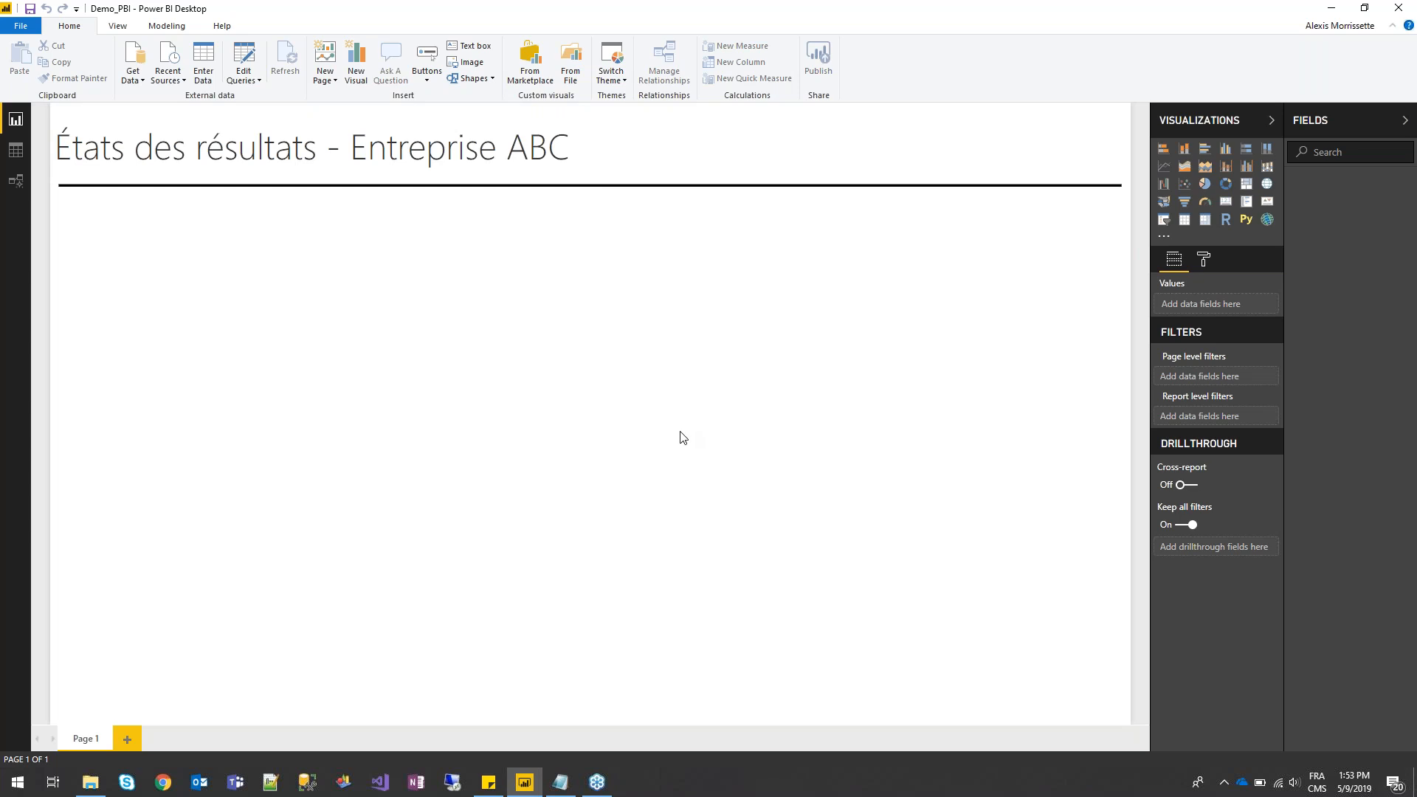
click(136, 55)
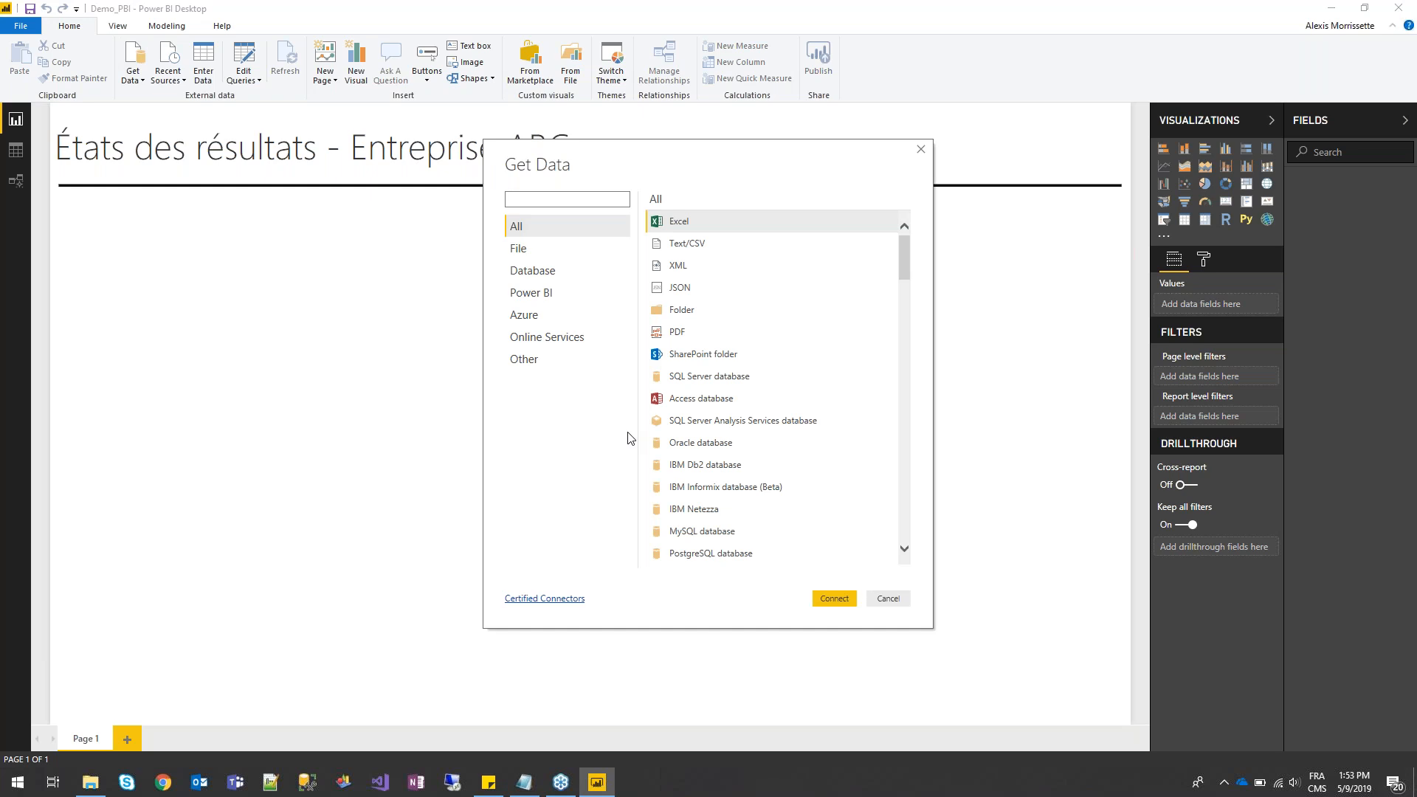
click(685, 218)
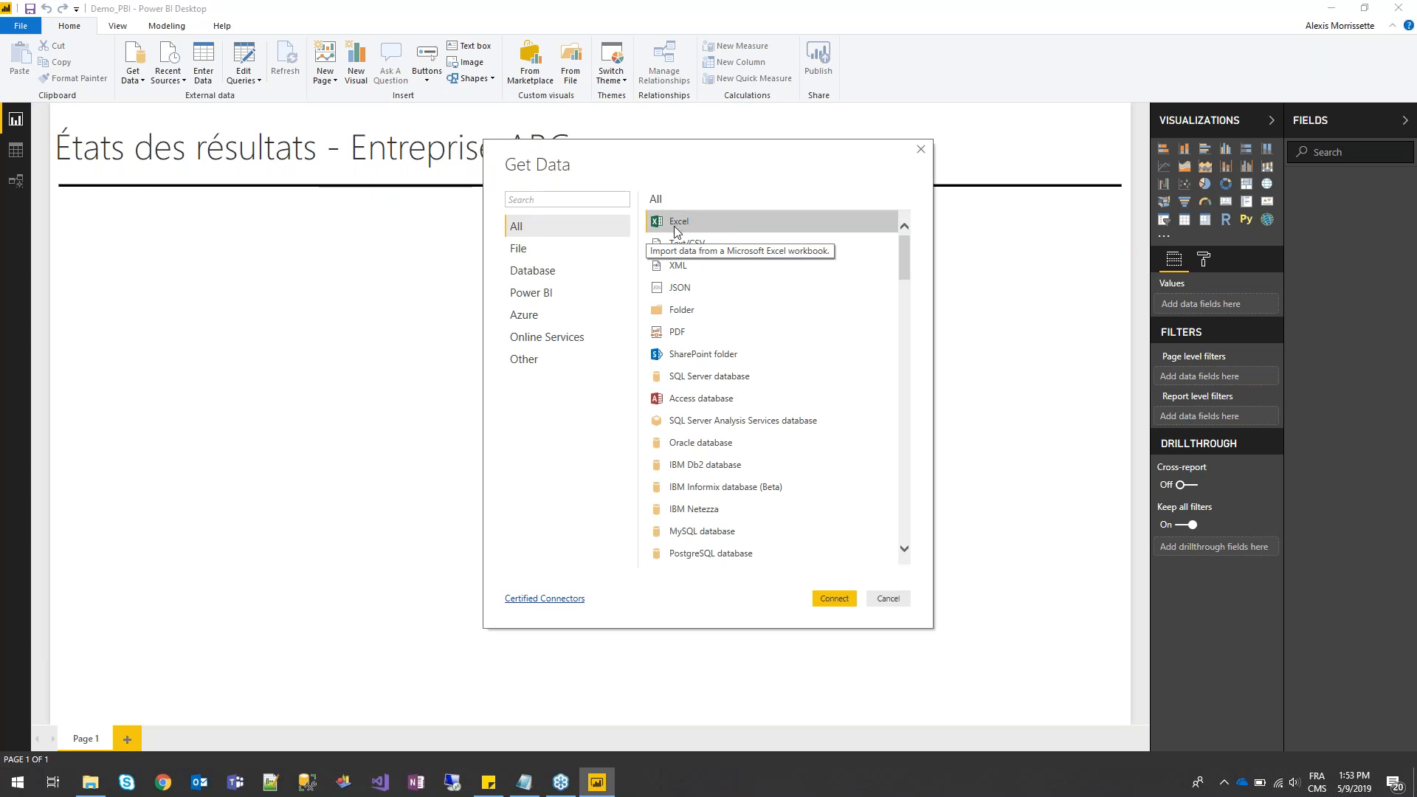
click(833, 599)
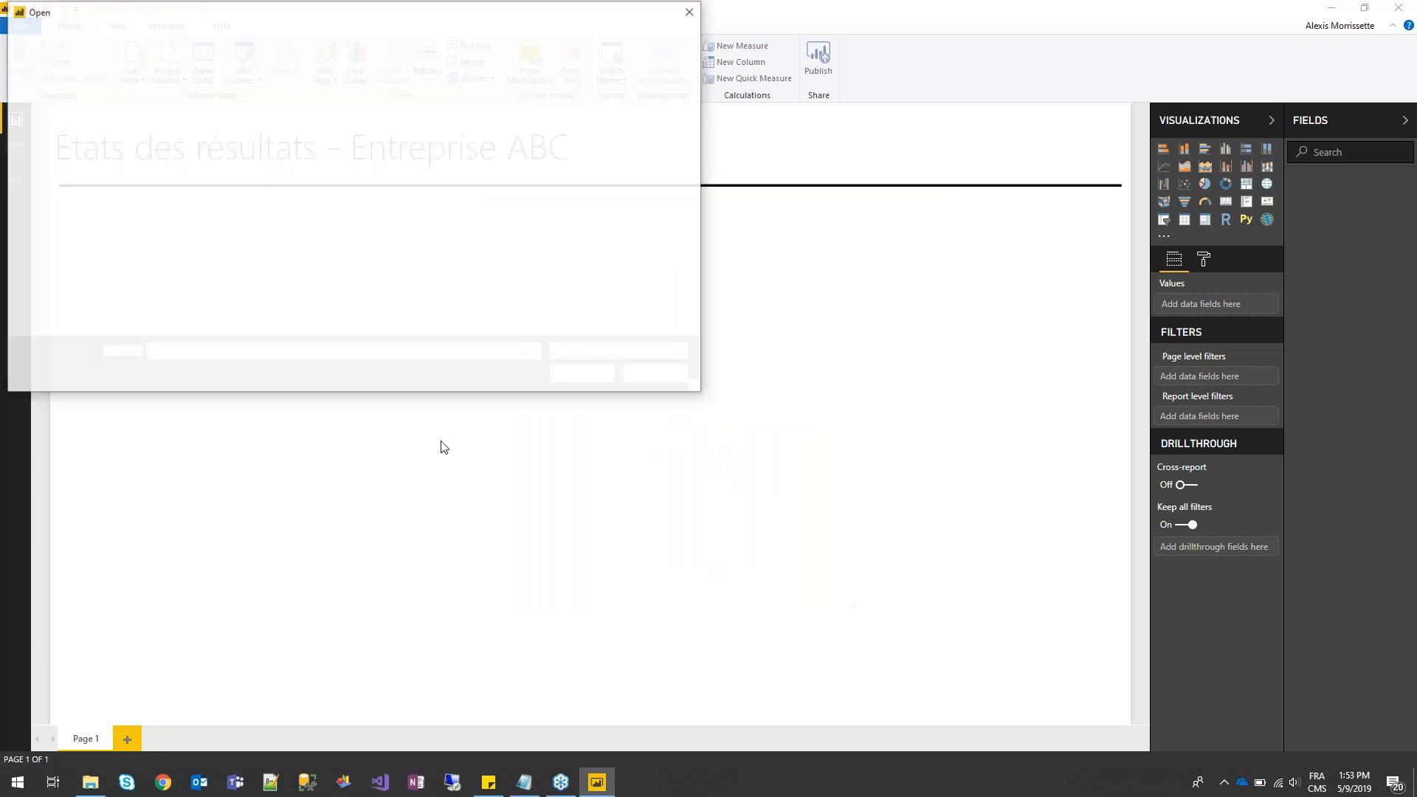
click(194, 120)
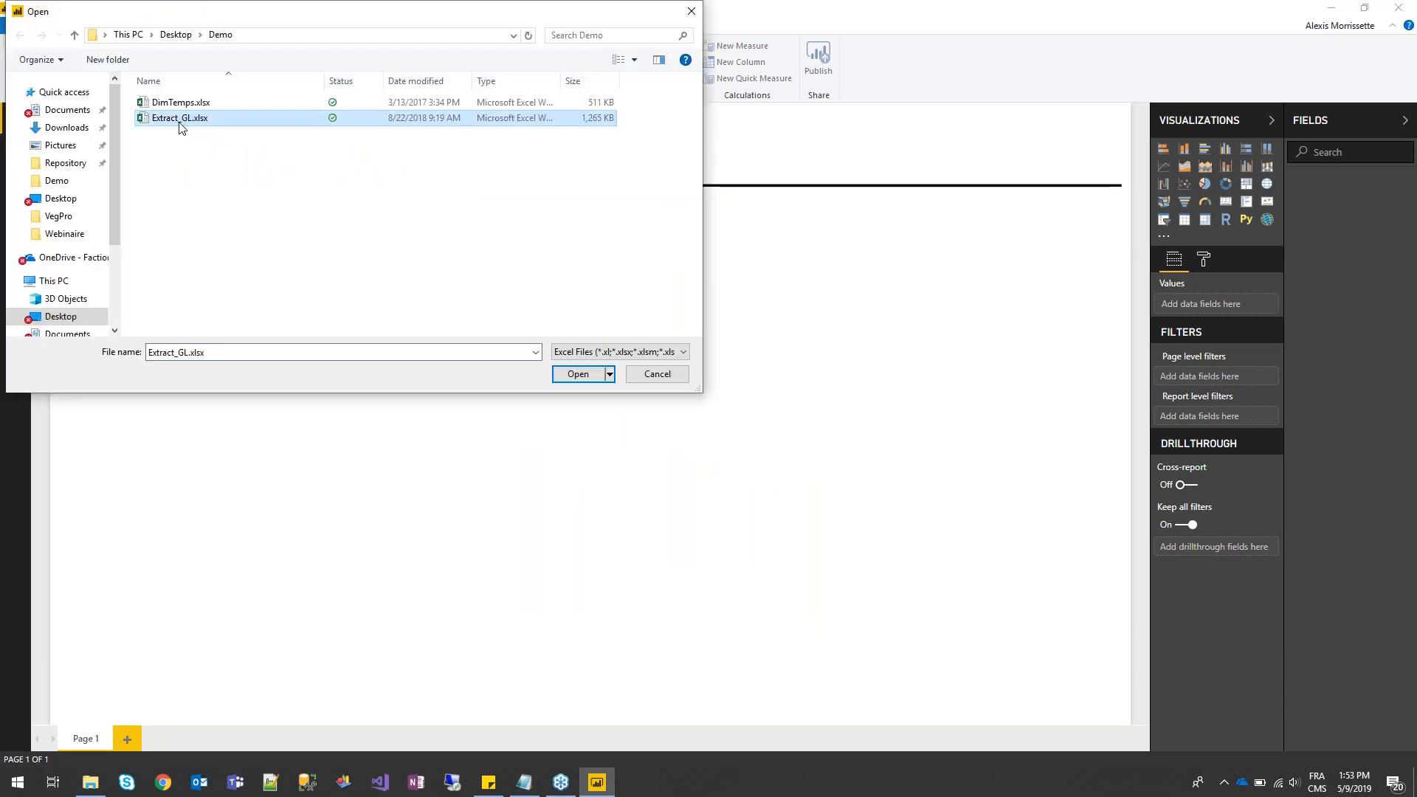
click(578, 374)
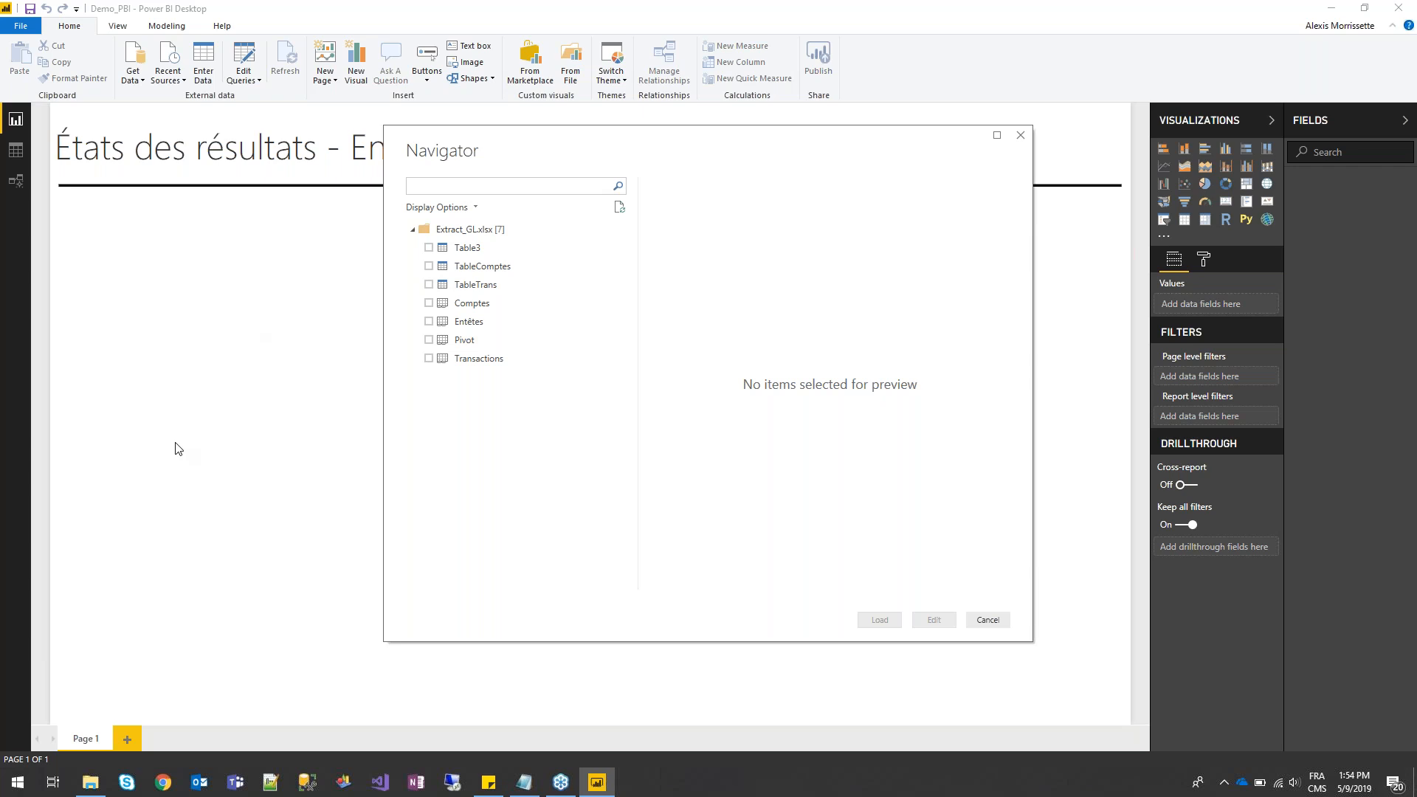
Load TableTrans and TableComptes from the Extract_GL.xlsx workbook into the report
click(430, 285)
click(428, 266)
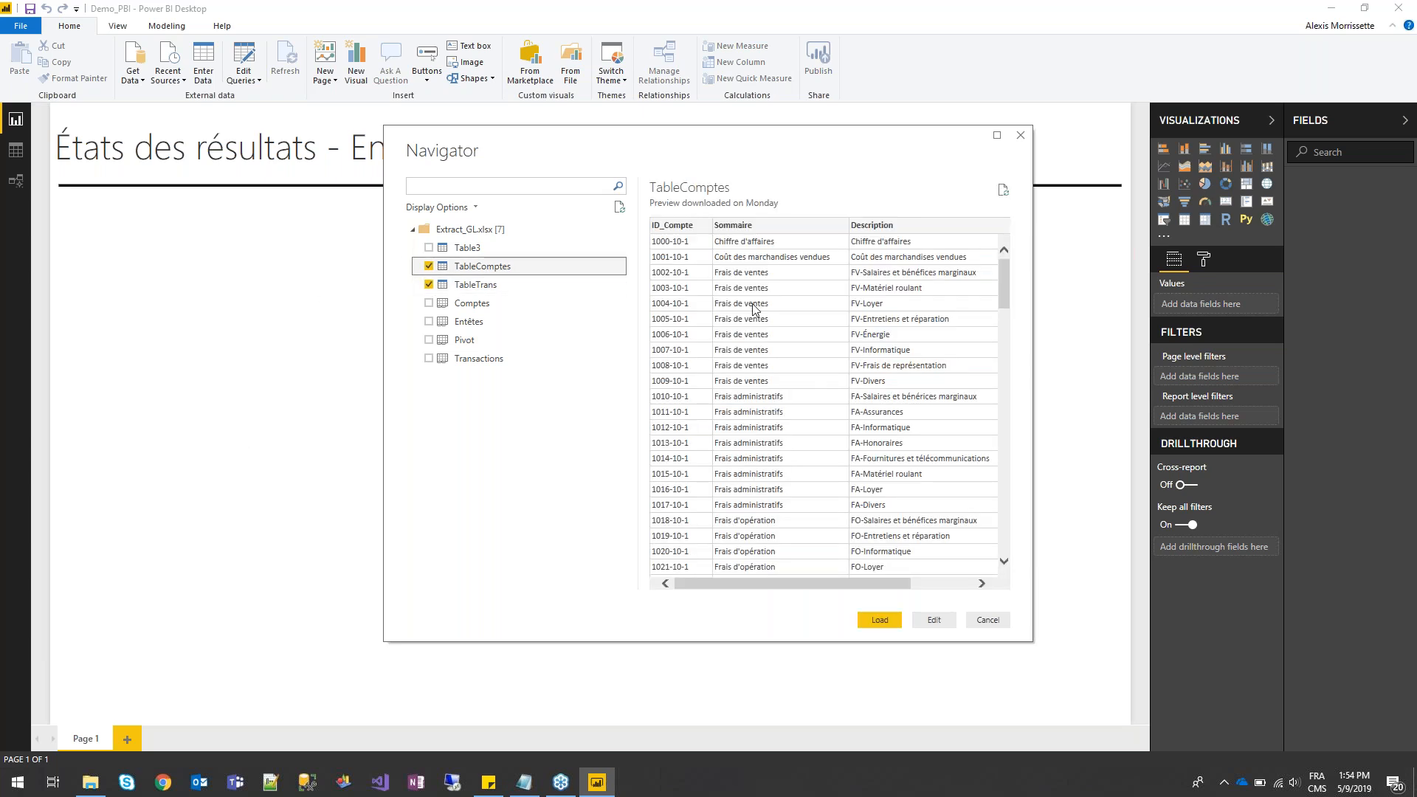
click(879, 620)
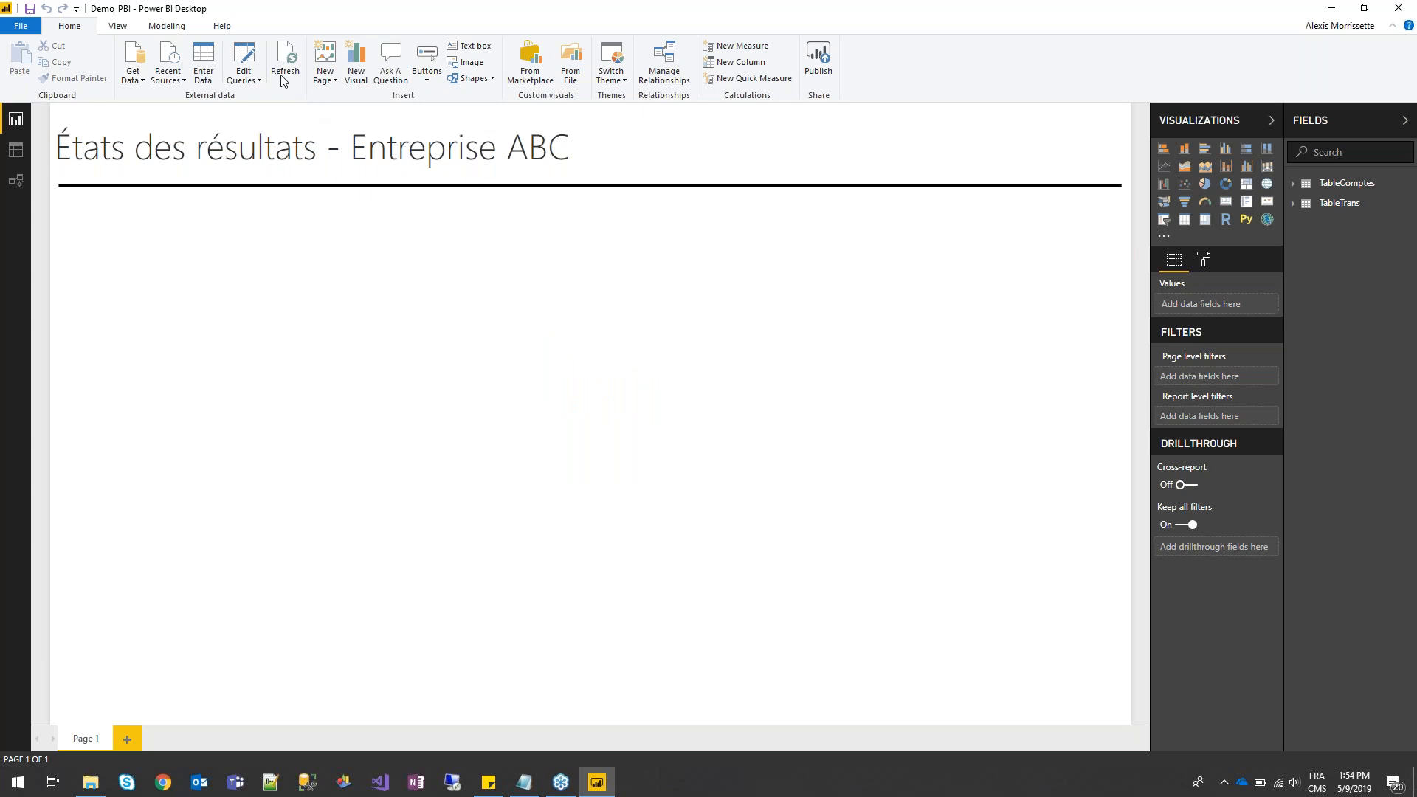
Review the TableTrans query in the Power Query Editor, and close and apply the queries
click(247, 56)
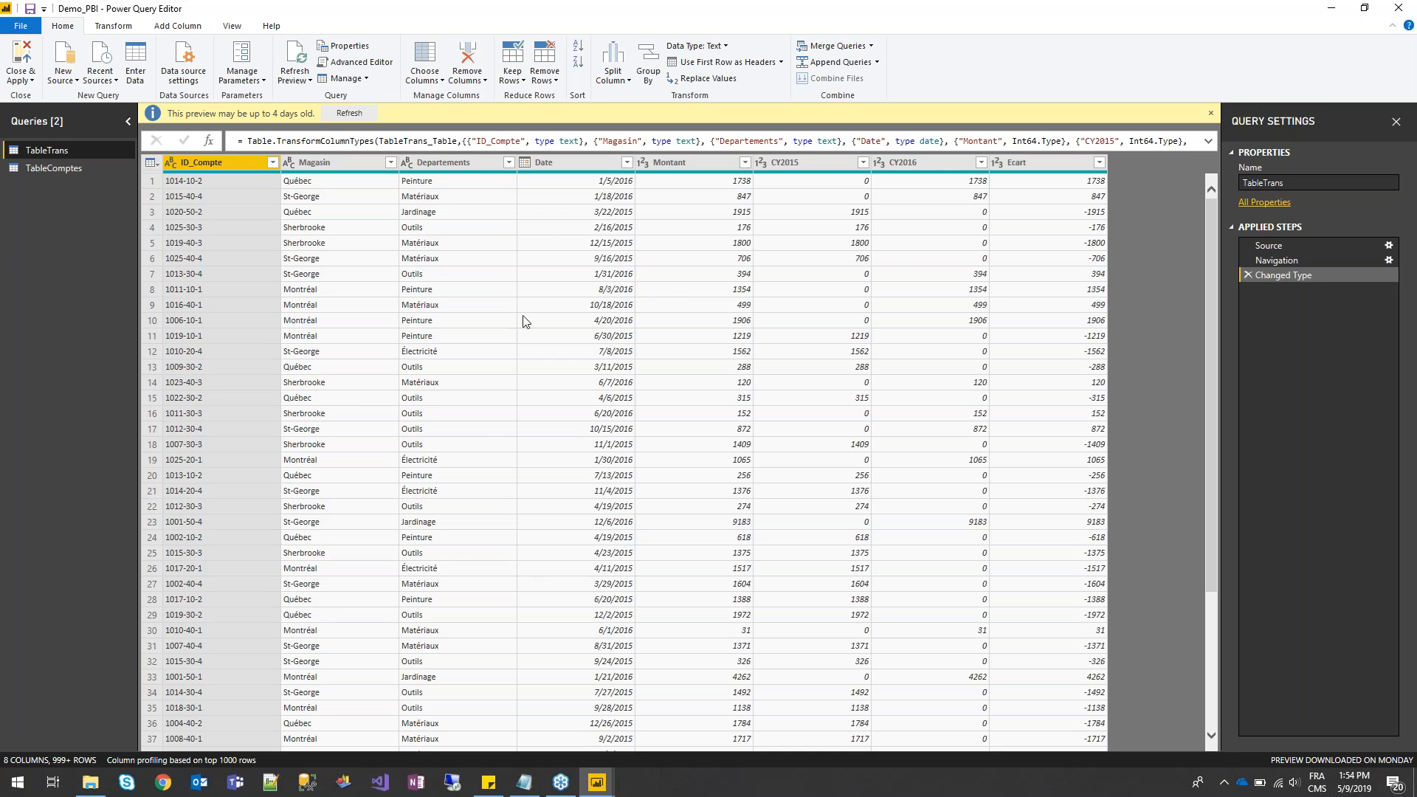
click(23, 54)
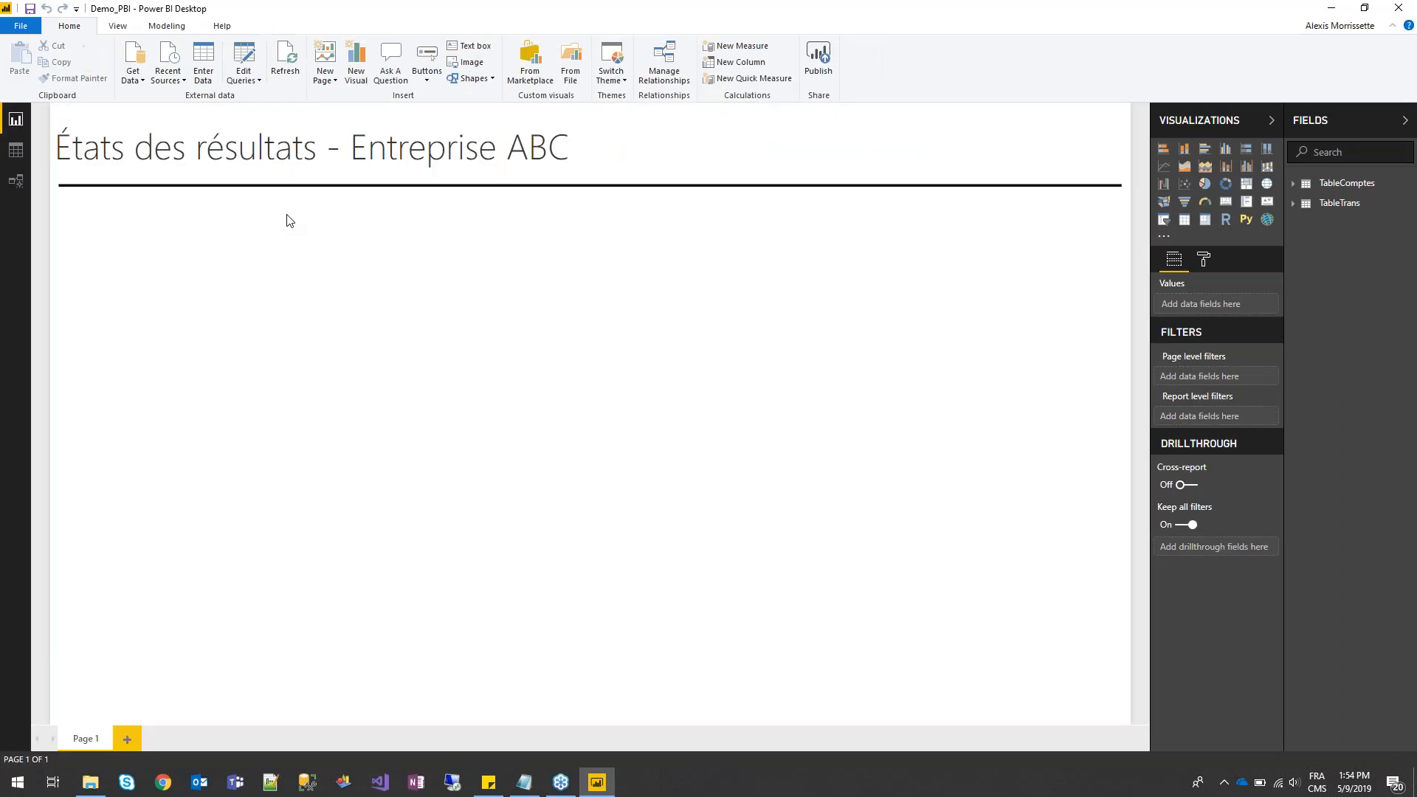
Inspect the relationship between TableComptes and TableTrans in the model diagram, moving TableTrans slightly lower, and return to the report page
click(16, 183)
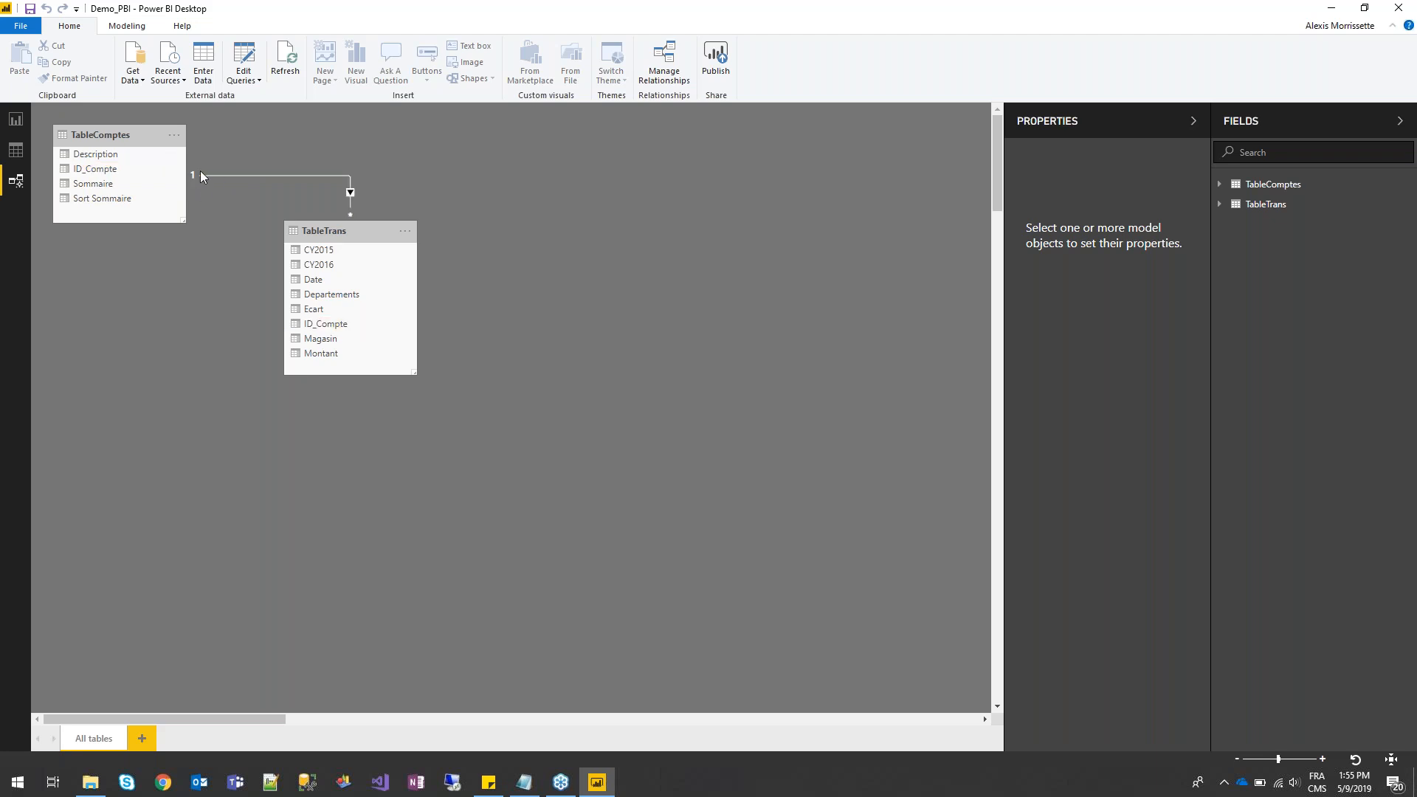
drag(354, 230, 360, 256)
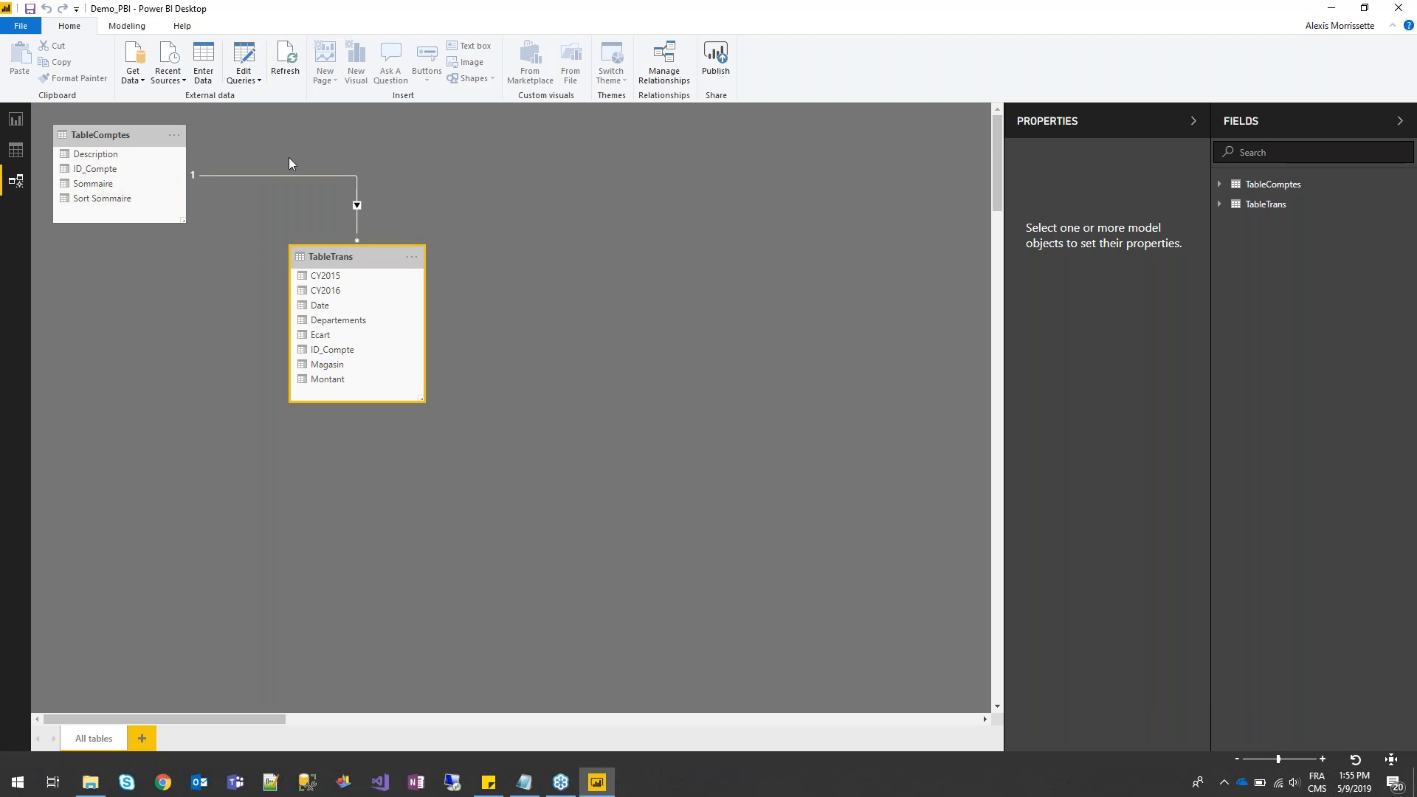
click(224, 281)
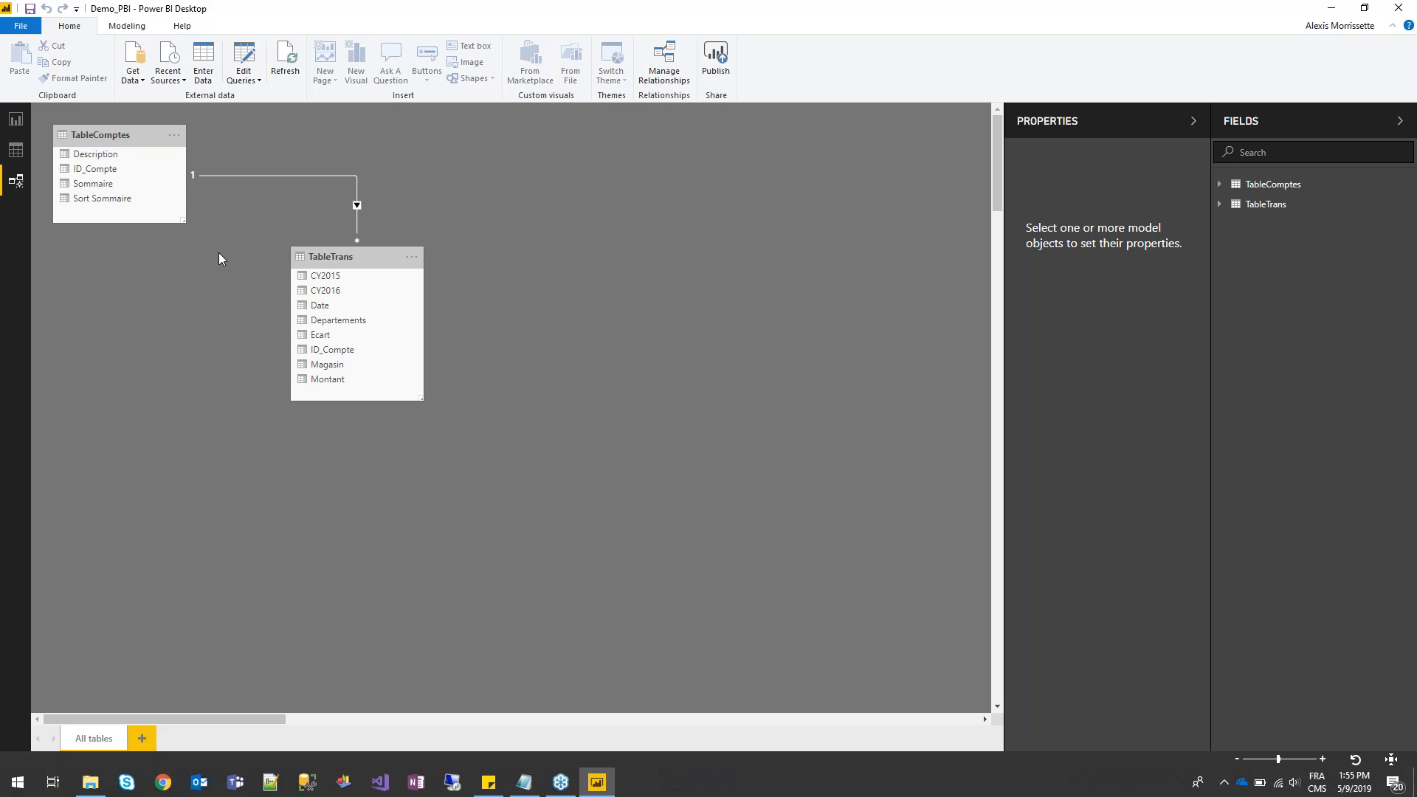
click(17, 119)
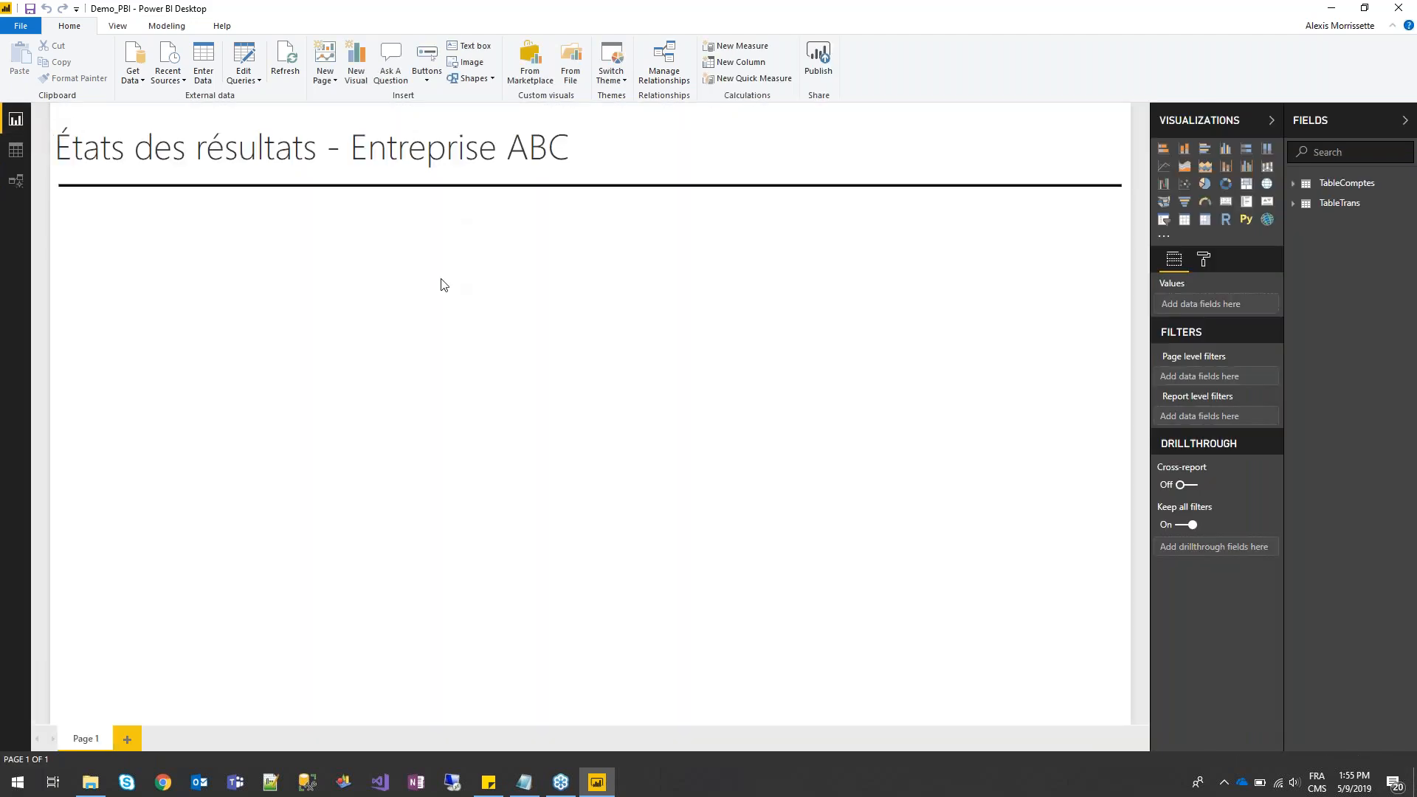
Add a matrix visual to the report page with Sommaire from TableComptes as its rows
click(1204, 222)
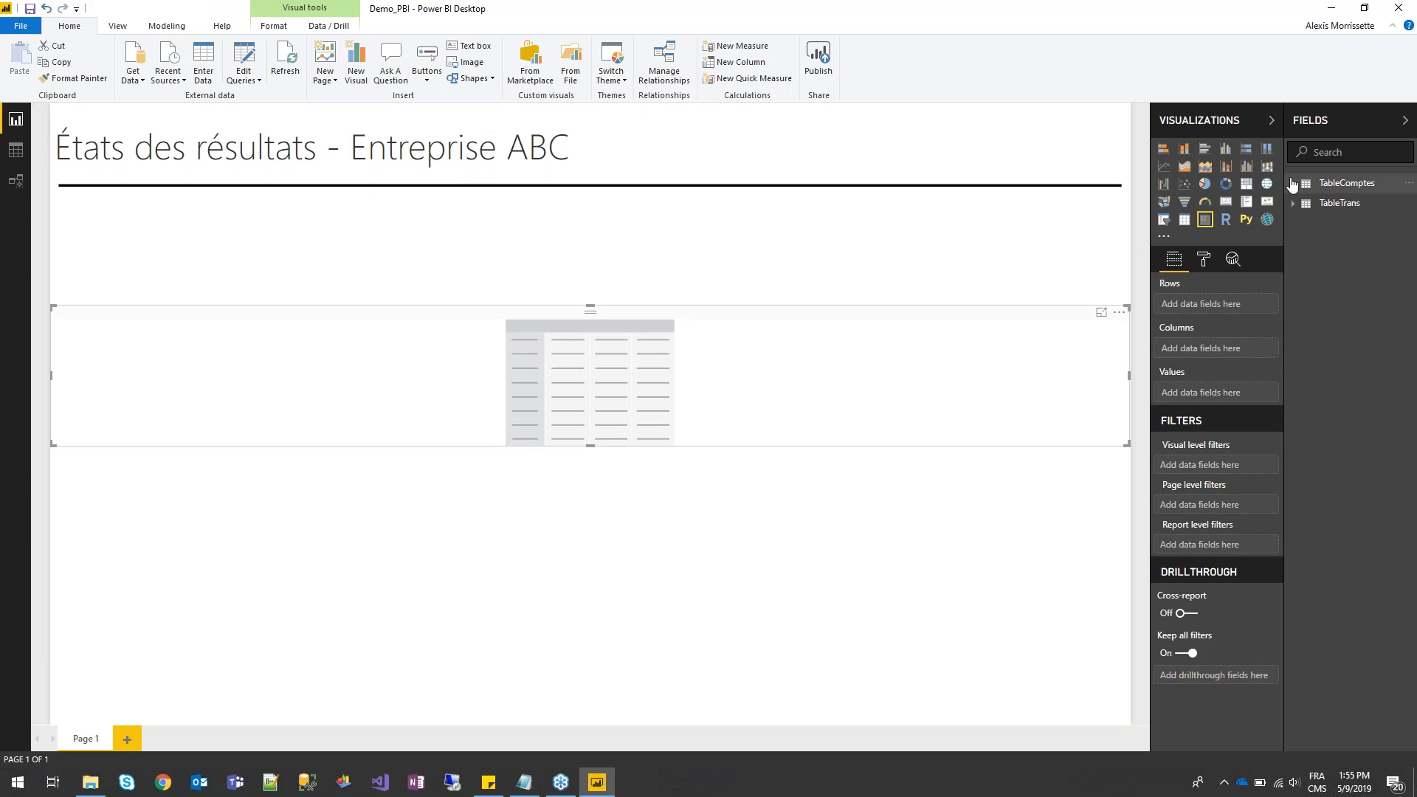
click(1292, 184)
drag(1353, 244, 1225, 307)
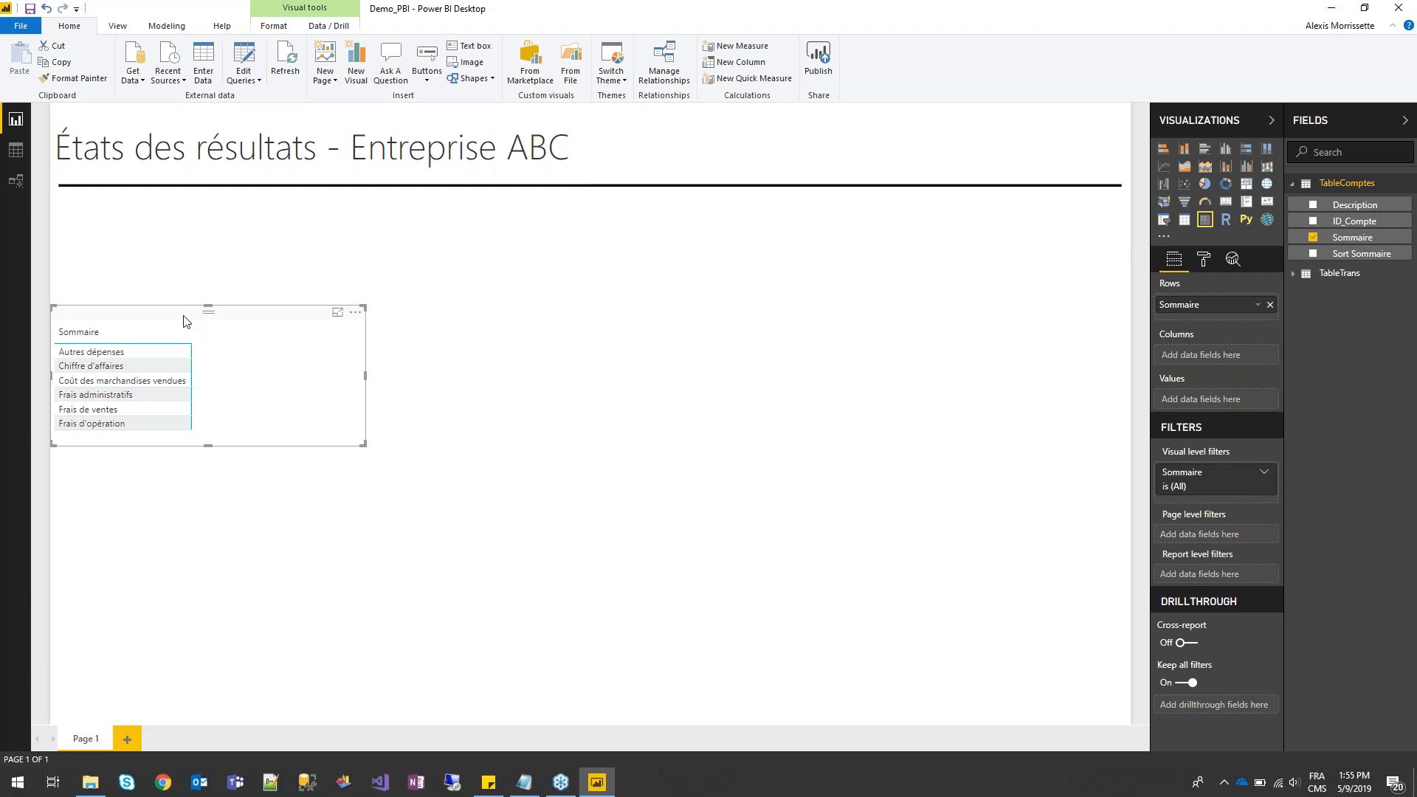
Set the Sommaire column of TableComptes to sort by the Sort Sommaire column, and return to the report page
click(16, 150)
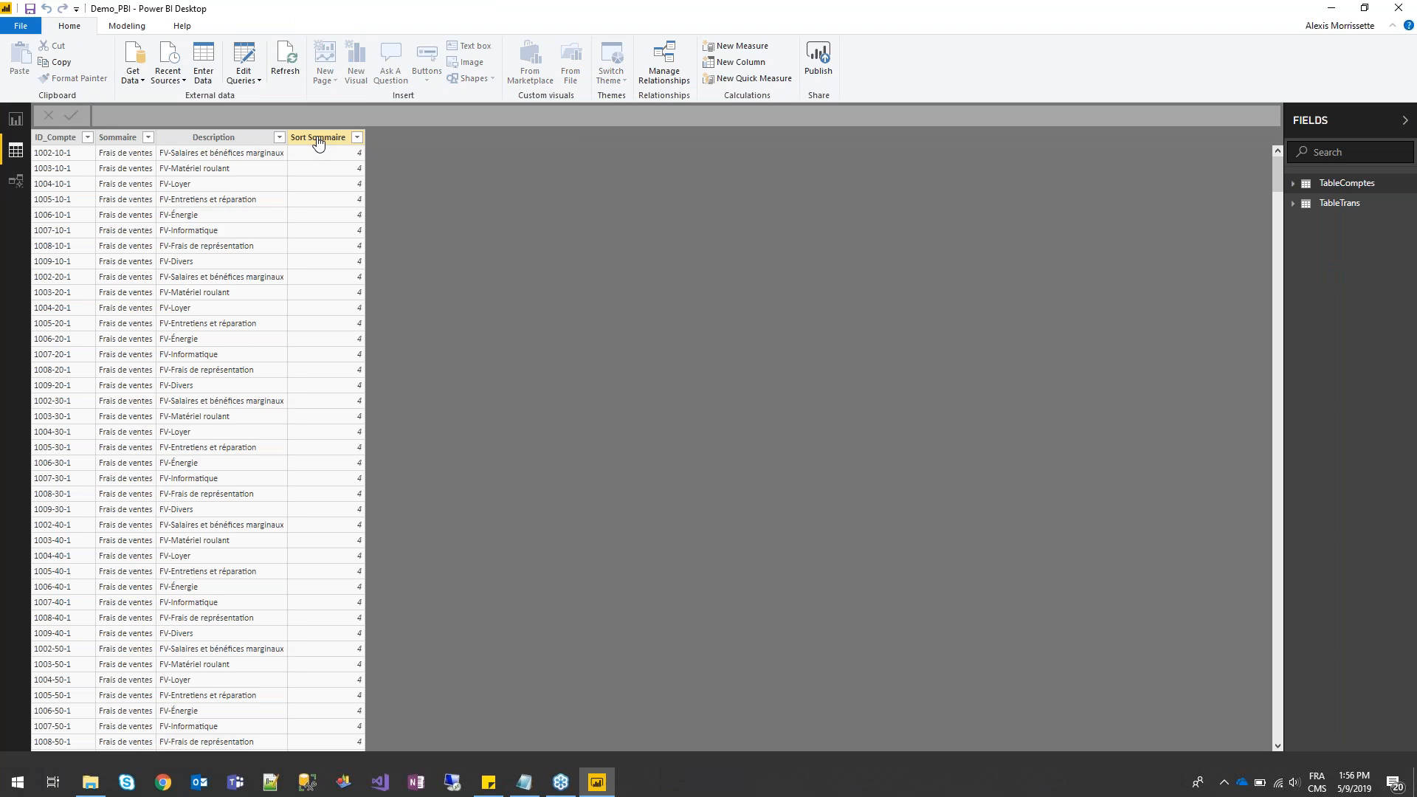
click(318, 140)
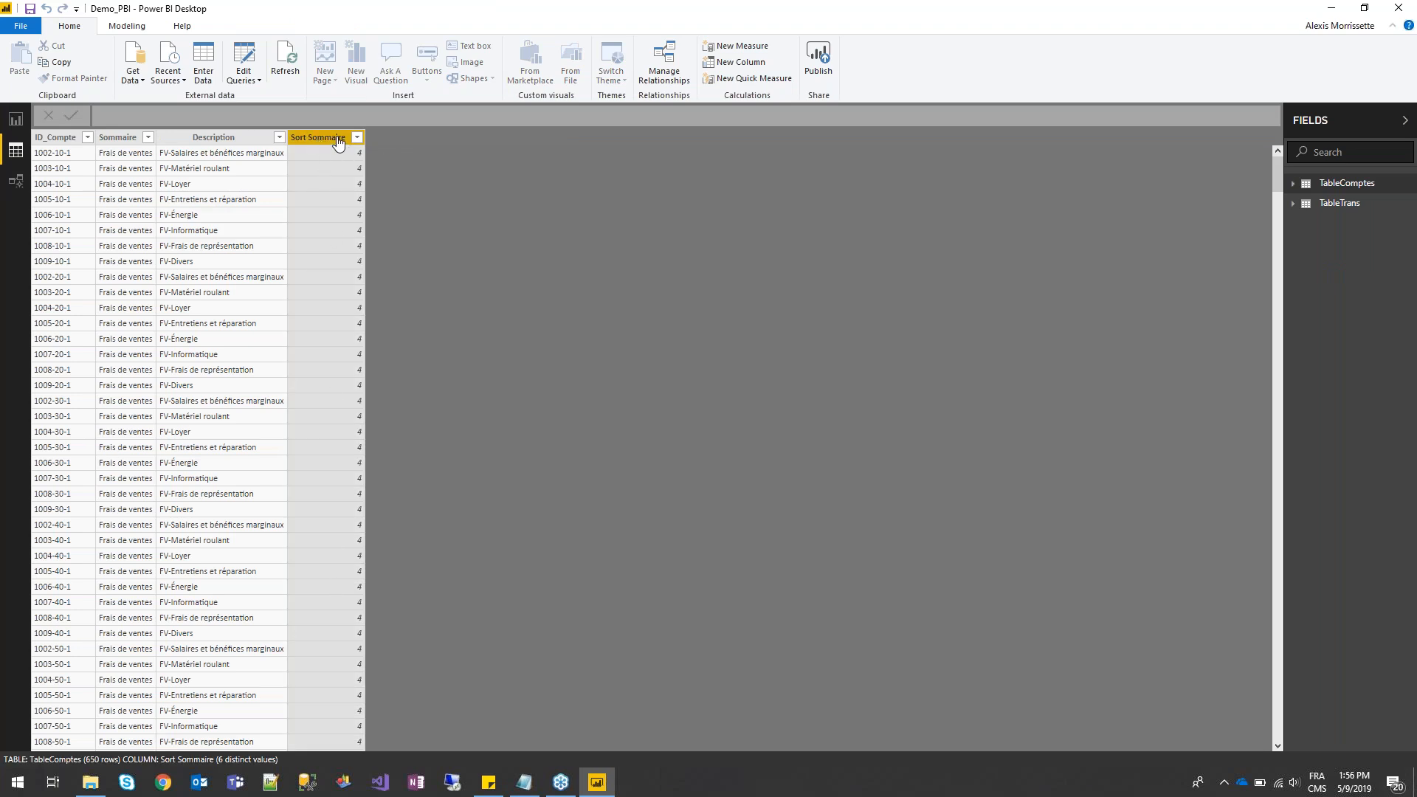
click(121, 139)
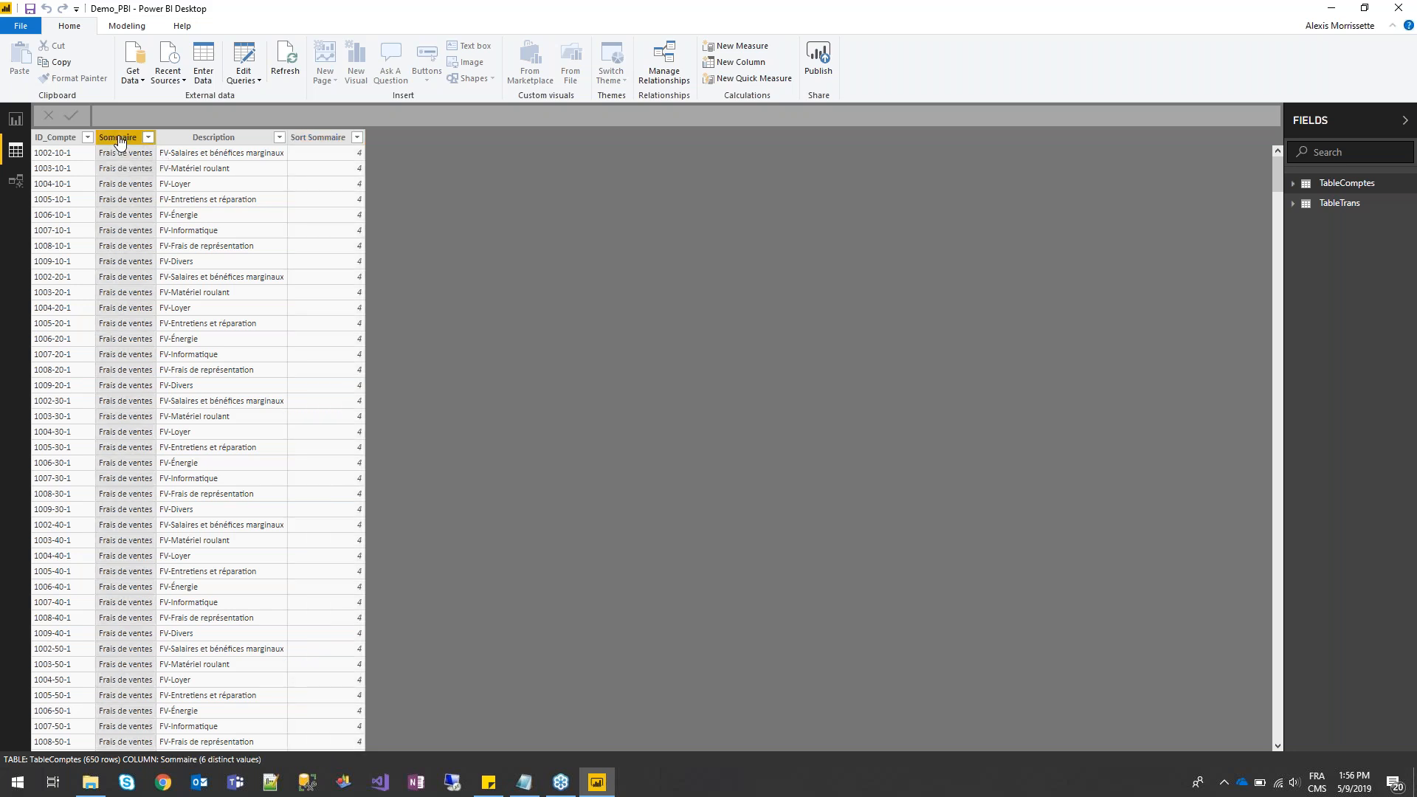
click(121, 30)
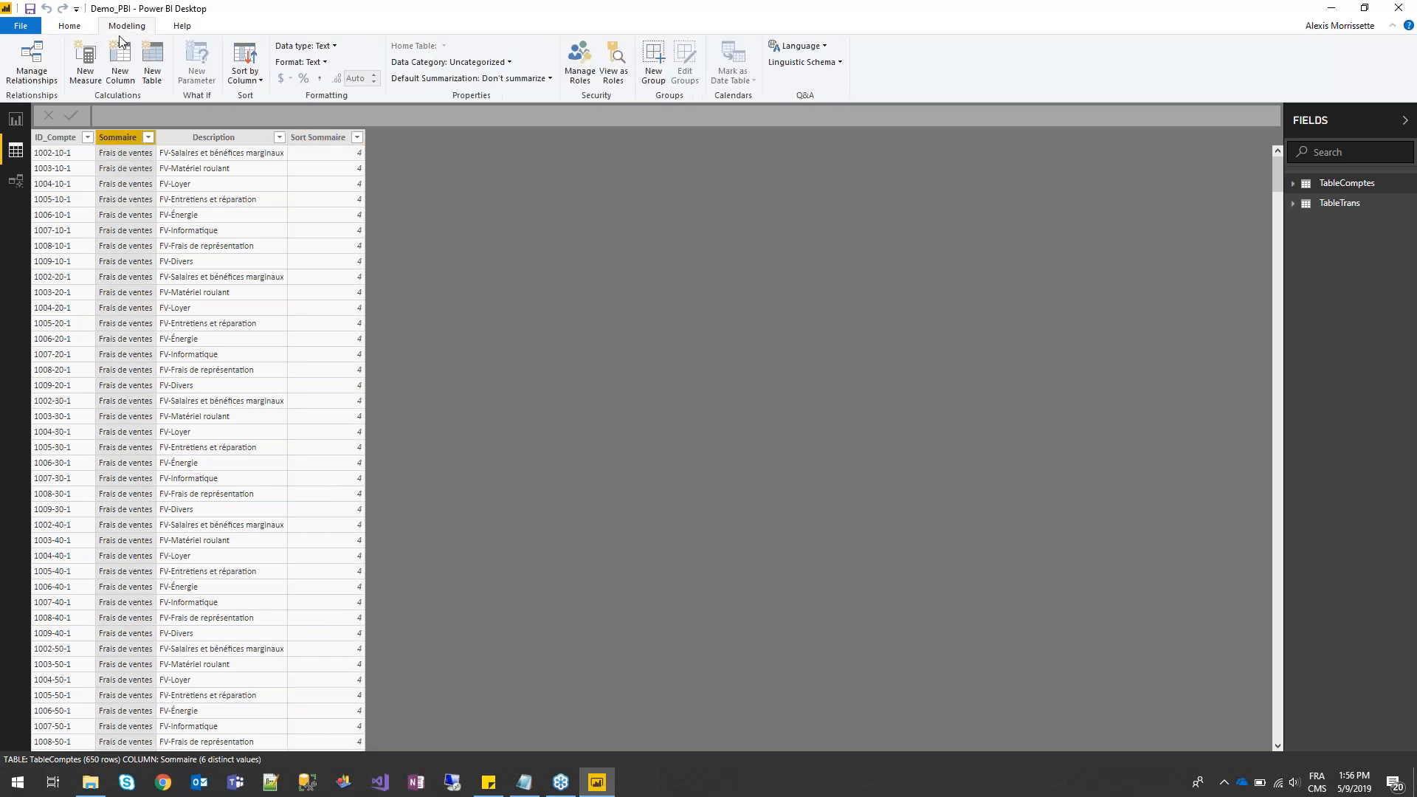
click(254, 80)
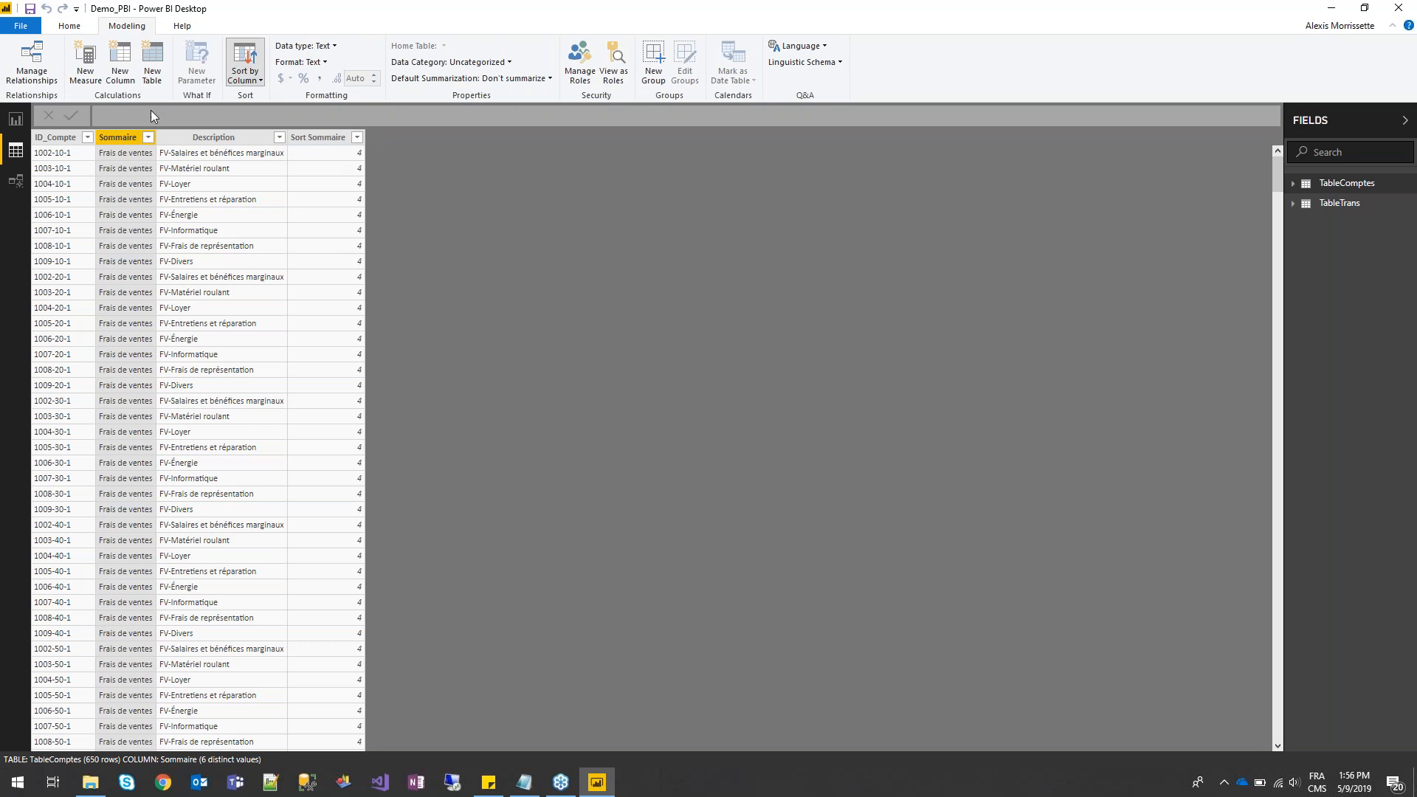
click(245, 71)
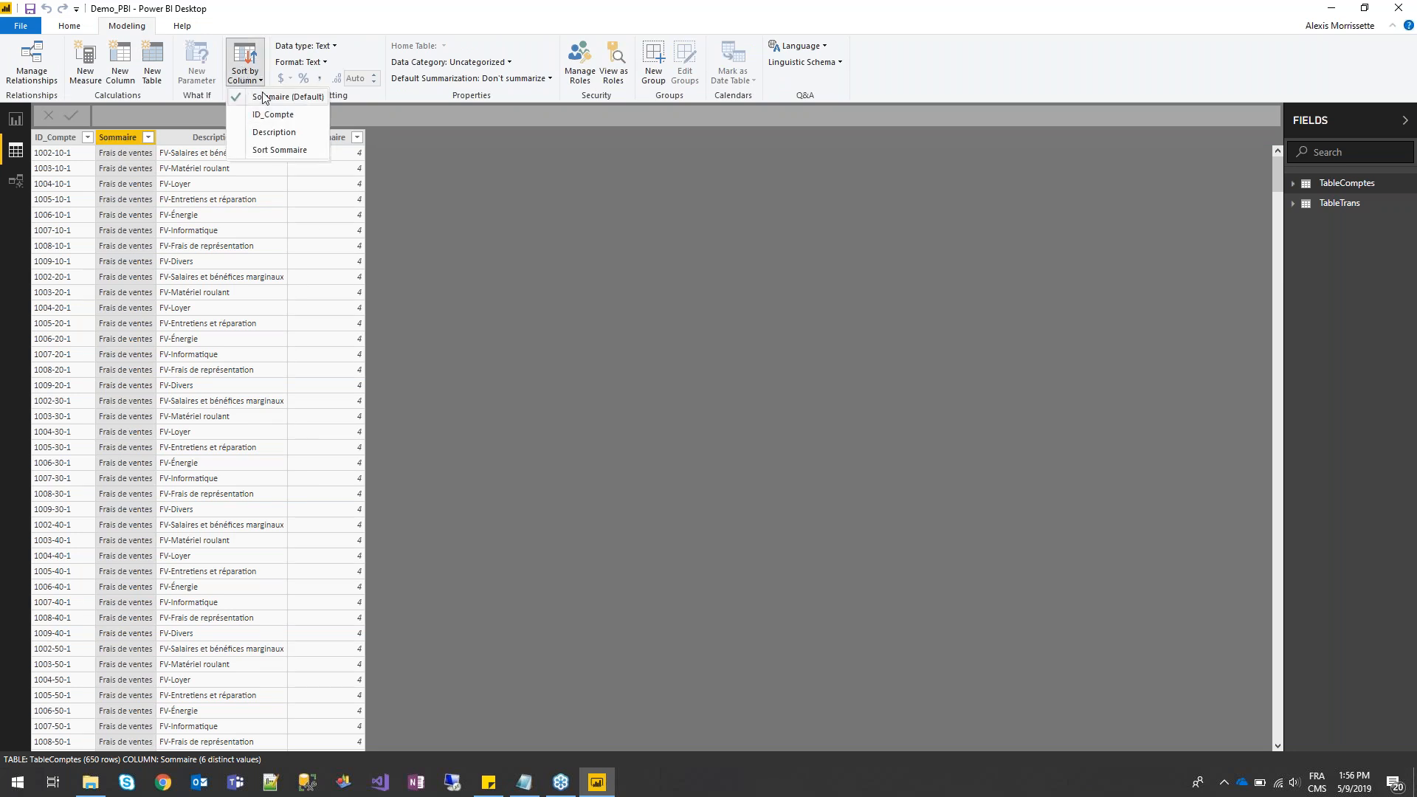
click(275, 139)
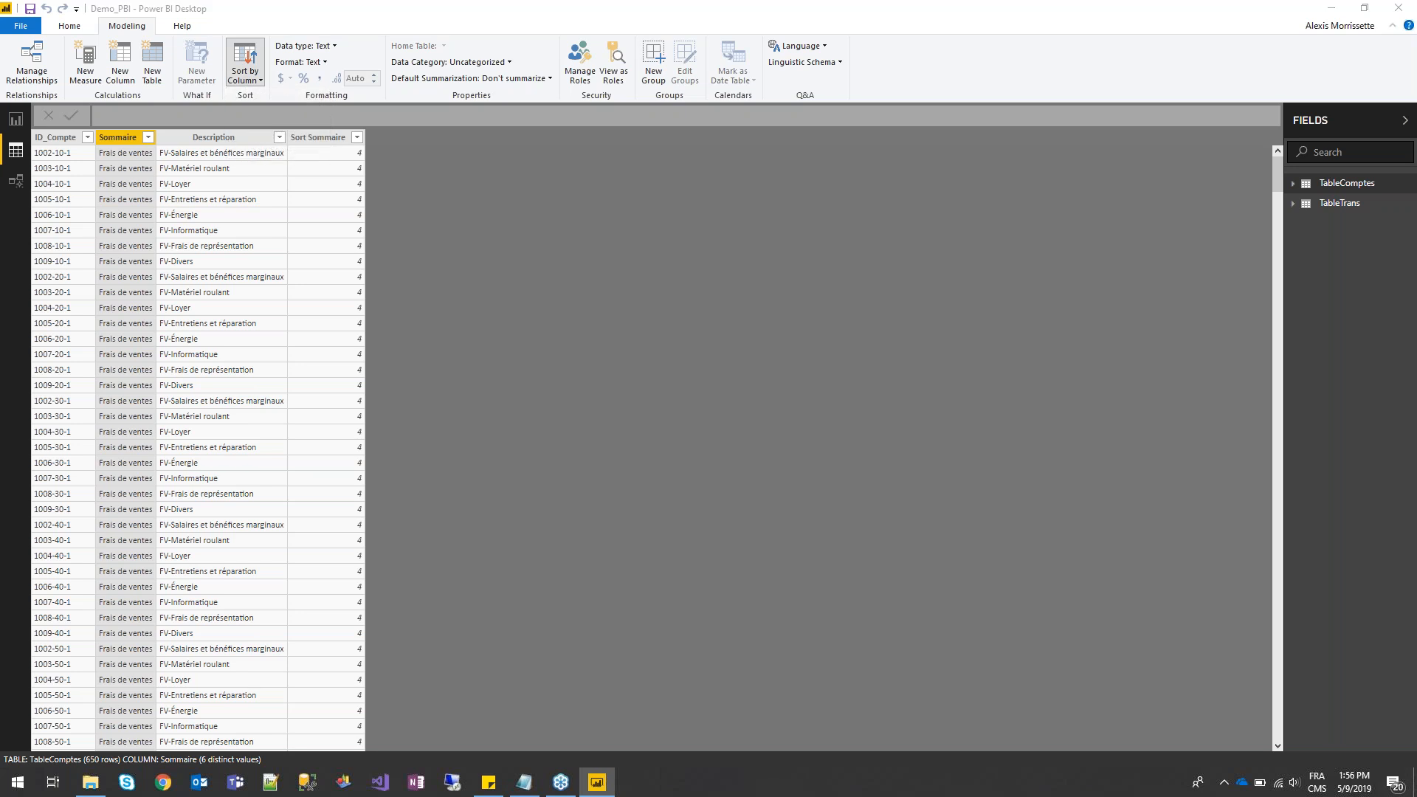
click(15, 120)
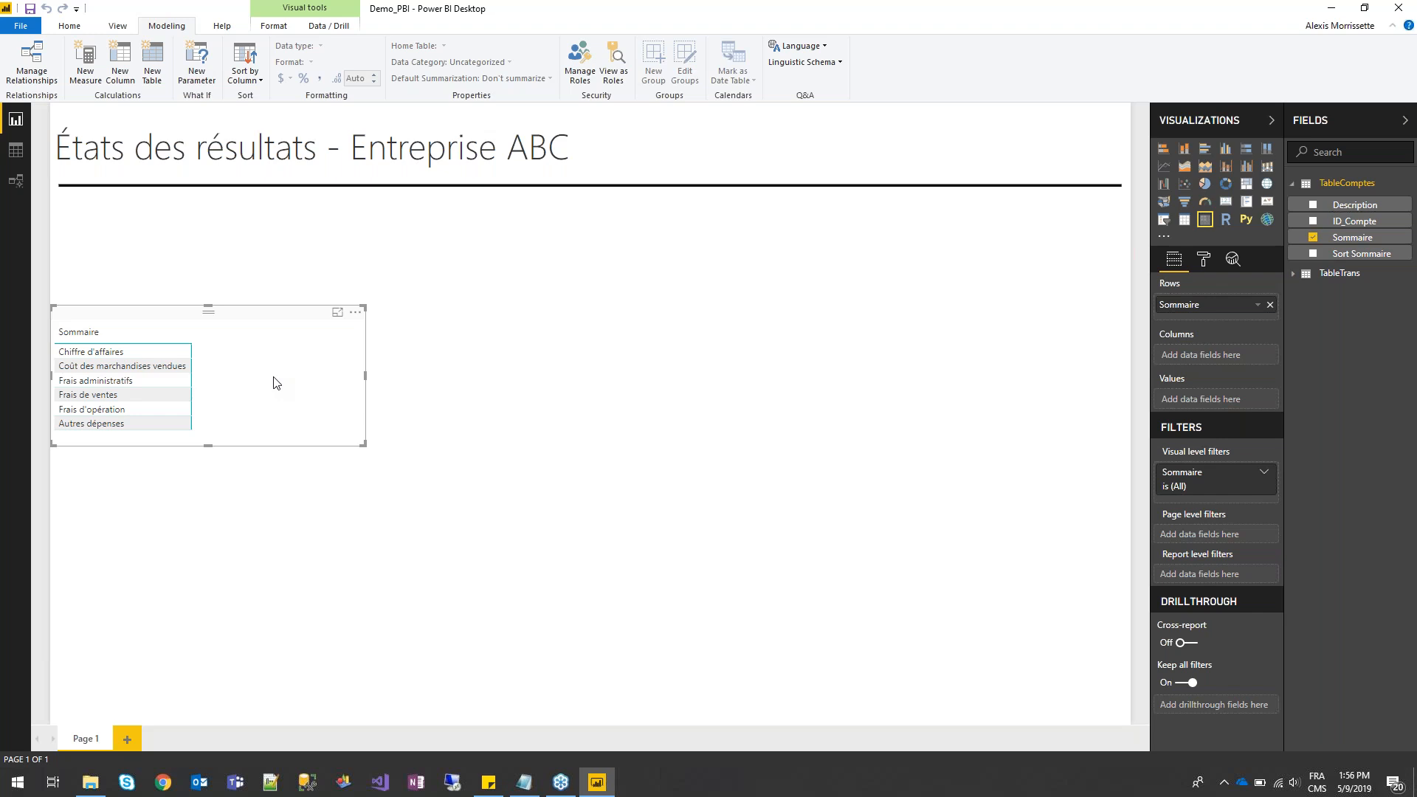
Add Description below Sommaire in the matrix rows and move the matrix up closer to the report title
drag(1354, 204, 1248, 315)
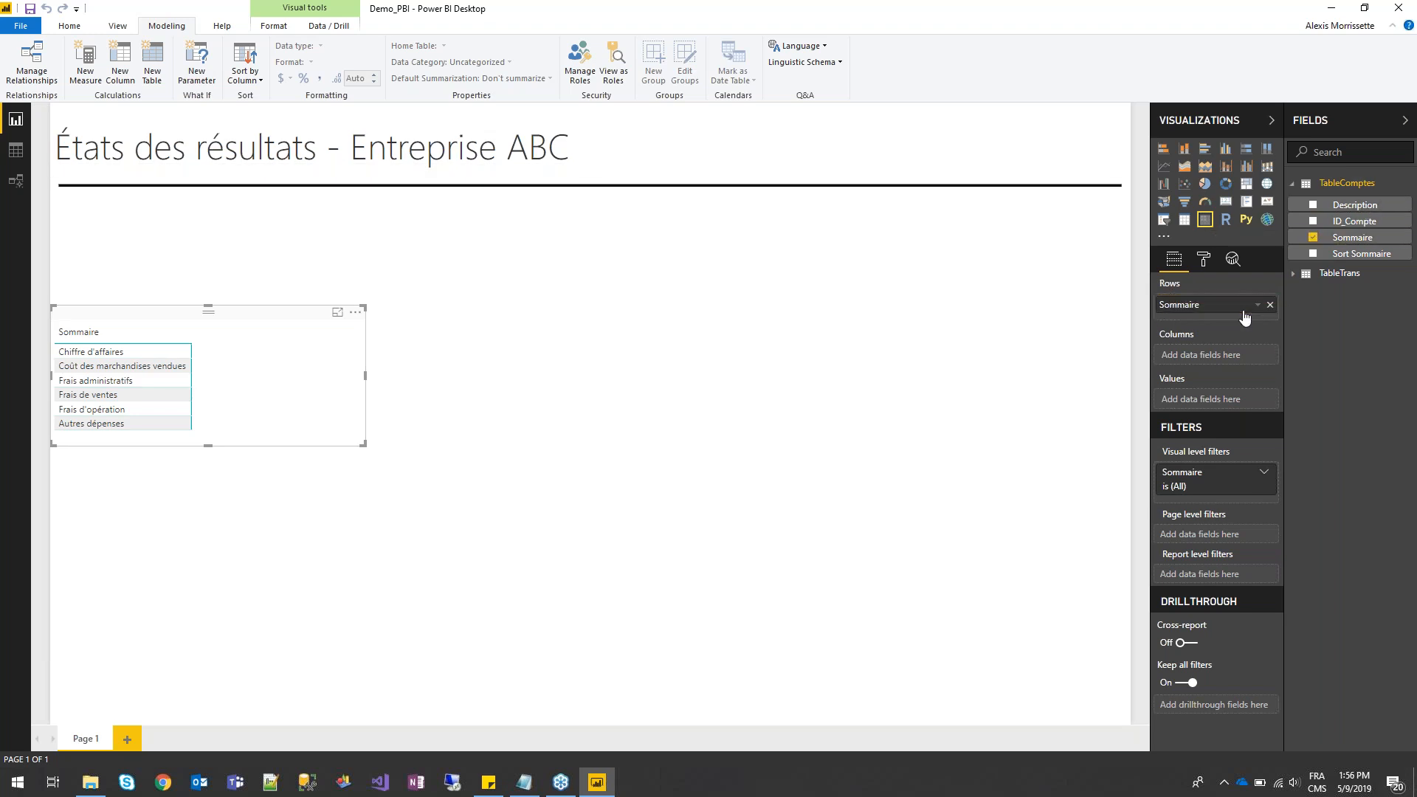
drag(208, 310, 243, 261)
Turn on drill-down mode for the matrix, drill into Chiffre d'affaires, and drill back up to the summary level
click(355, 265)
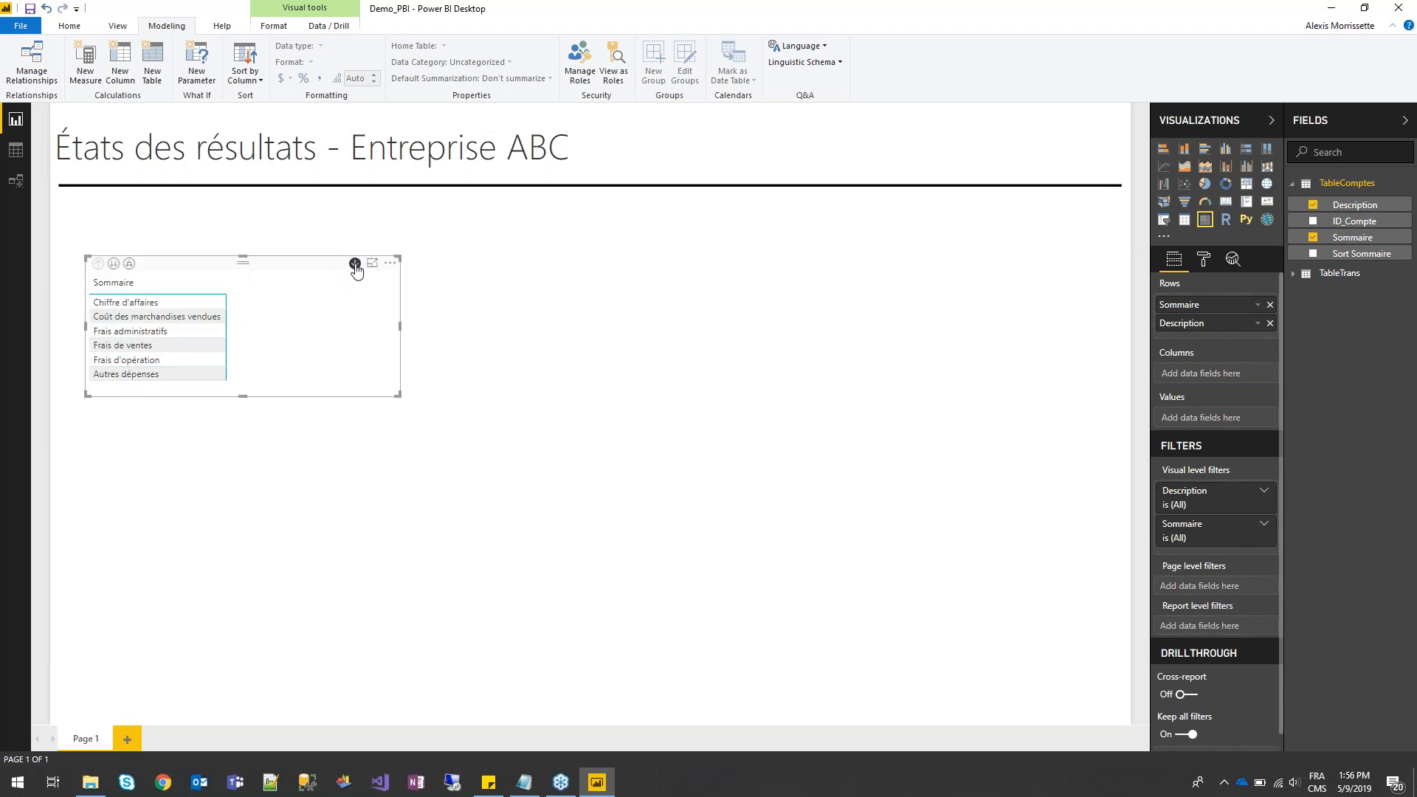
click(142, 305)
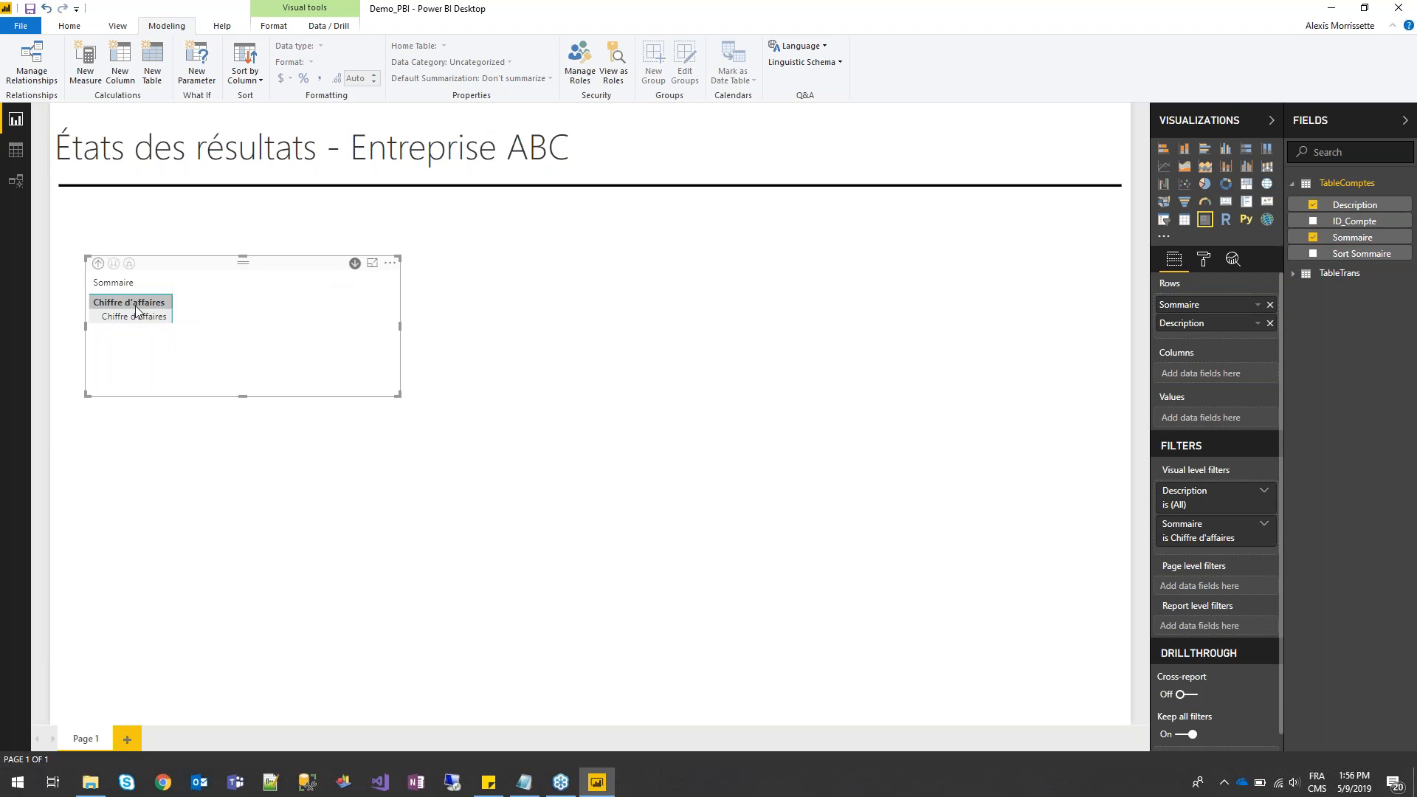
click(98, 264)
Expand all matrix rows down to the Description level, make the matrix taller, and move it up just below the title line
click(129, 264)
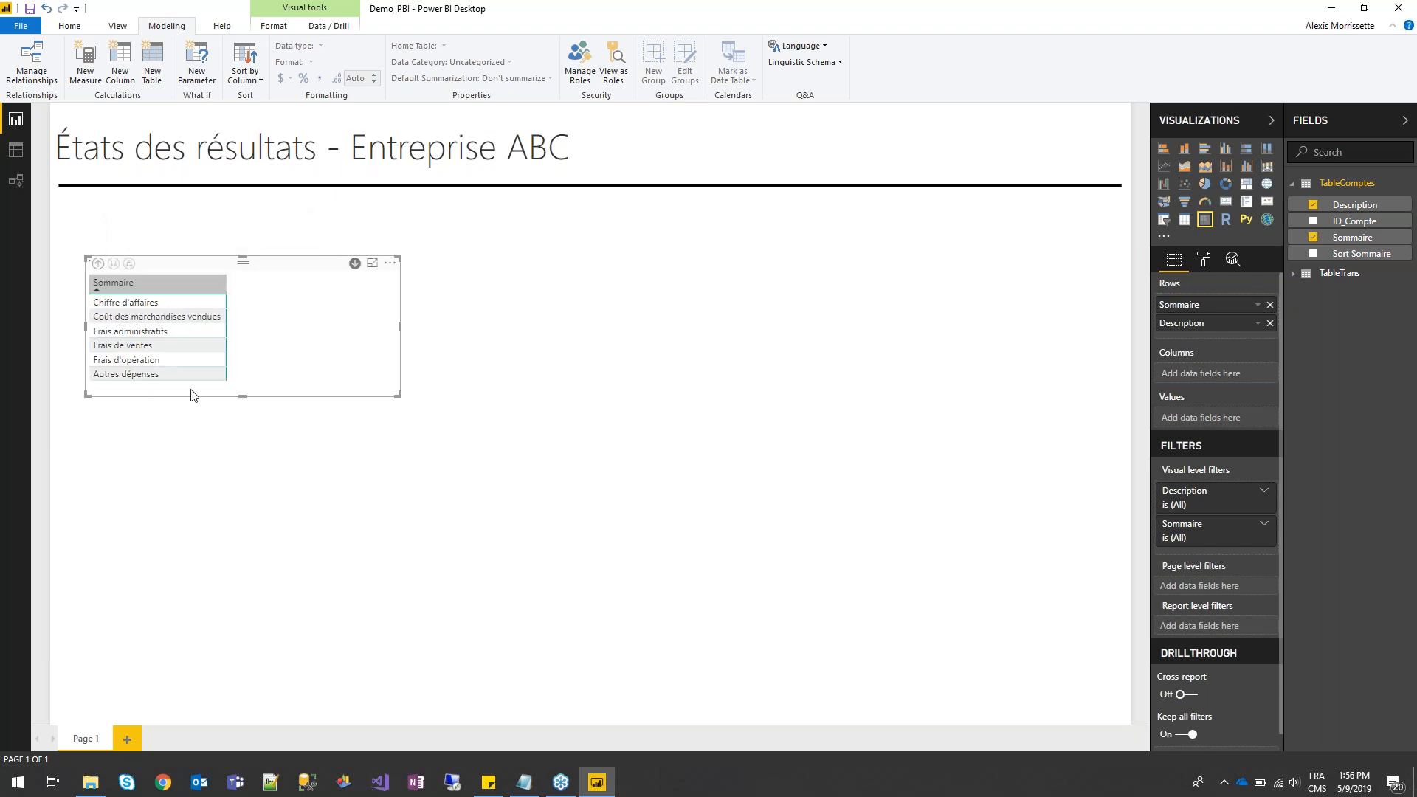
drag(184, 615, 190, 680)
drag(243, 260, 226, 205)
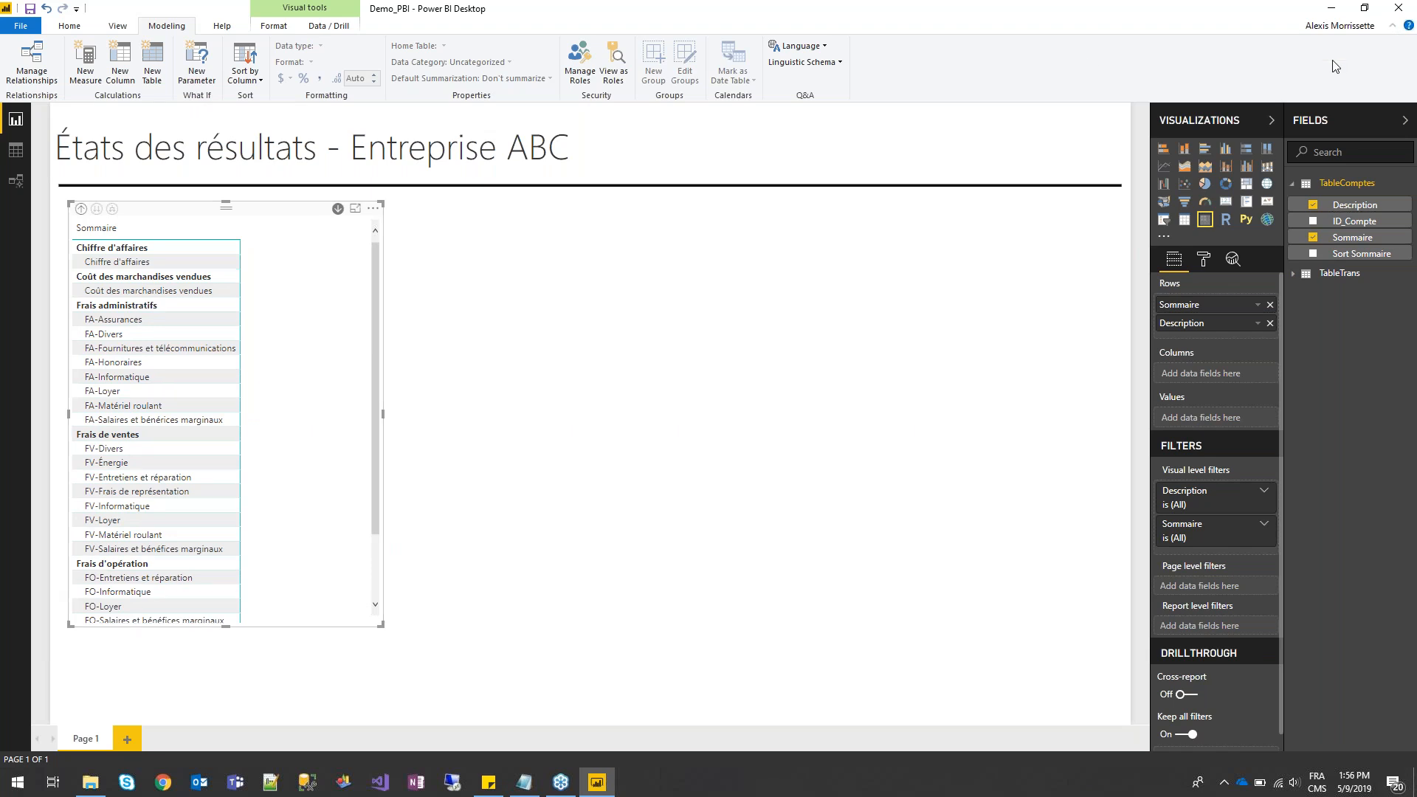
Add Montant from TableTrans to the matrix values
click(1292, 274)
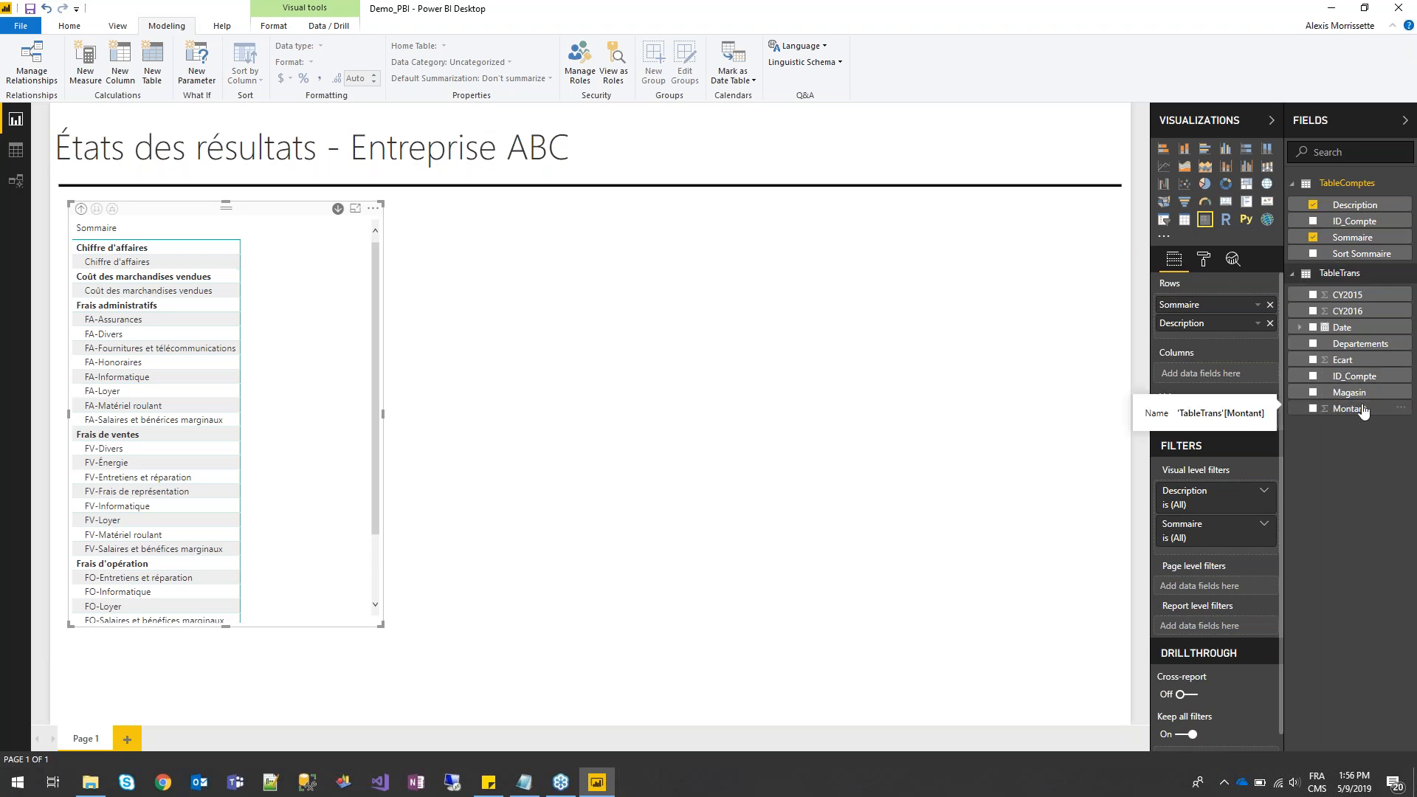
drag(1360, 413, 1221, 415)
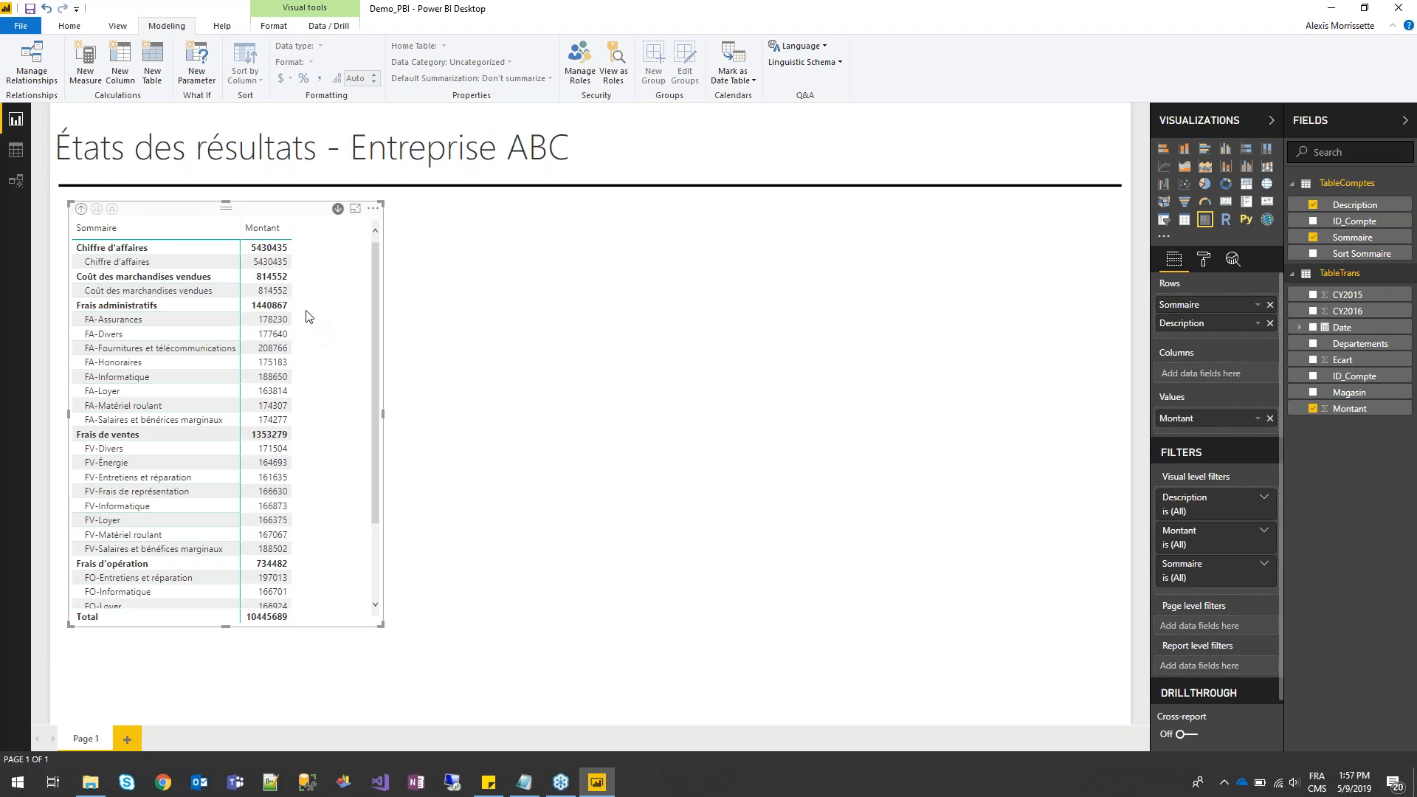
click(1118, 484)
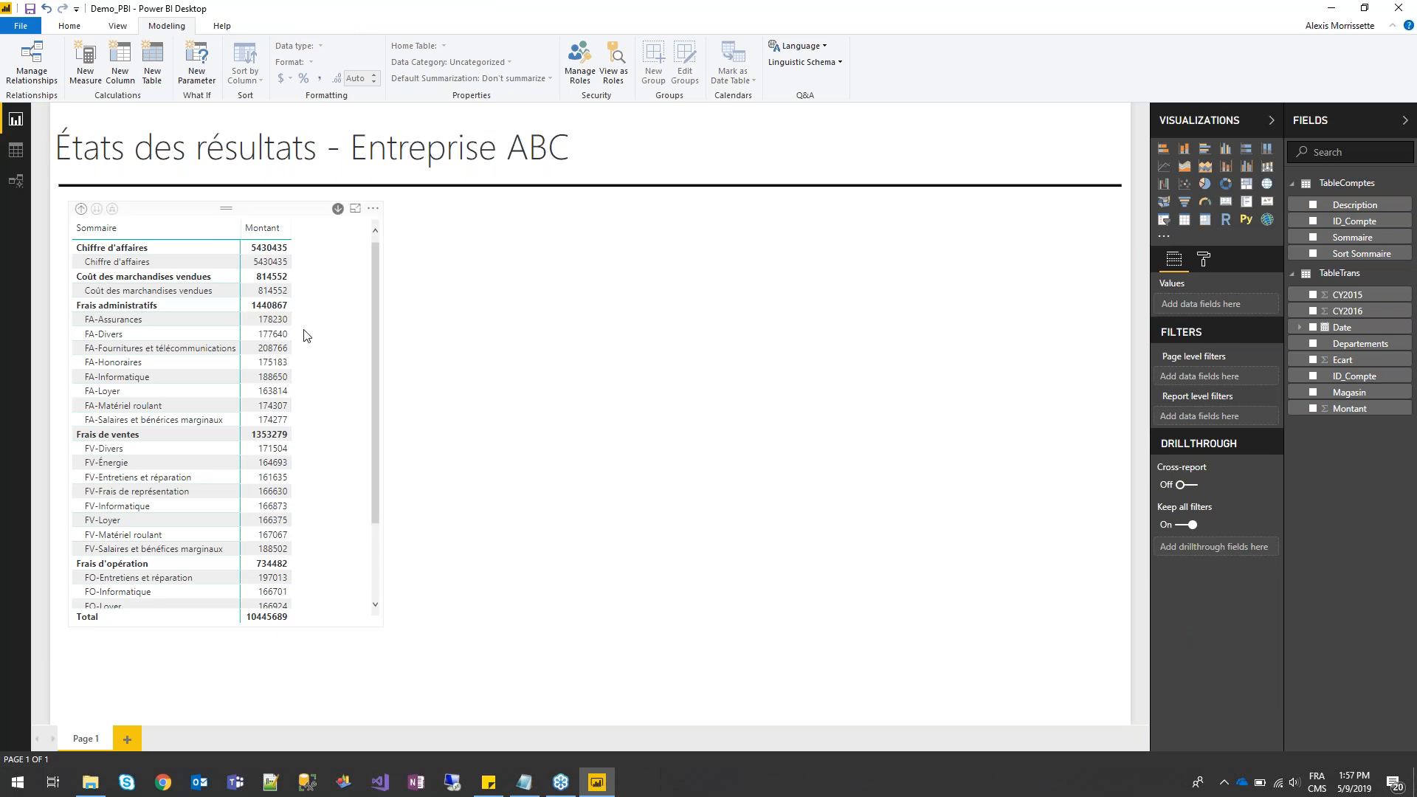
click(324, 319)
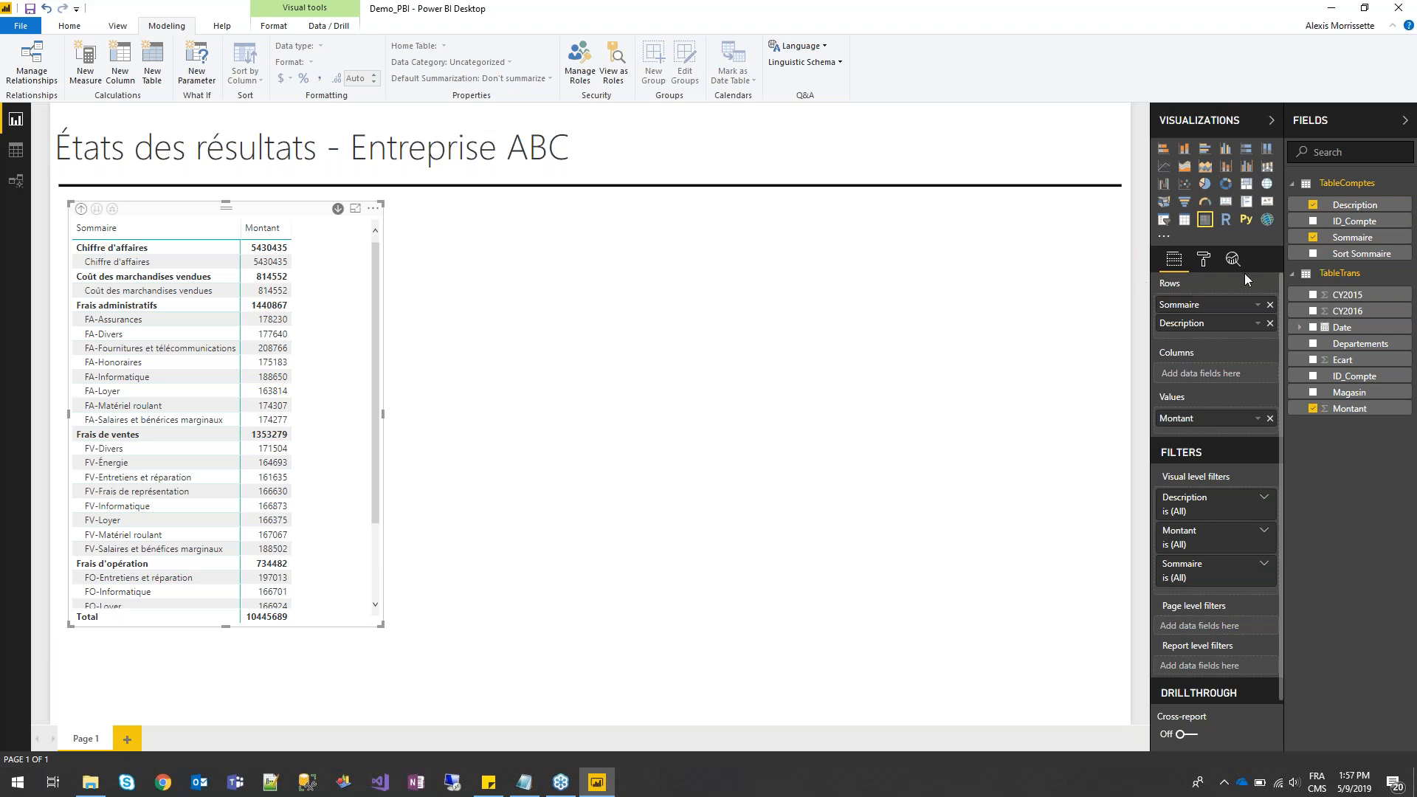
Create a measure in TableTrans with the formula Montant Total = SUM(TableTrans[Montant])
right_click(1330, 275)
key(Escape)
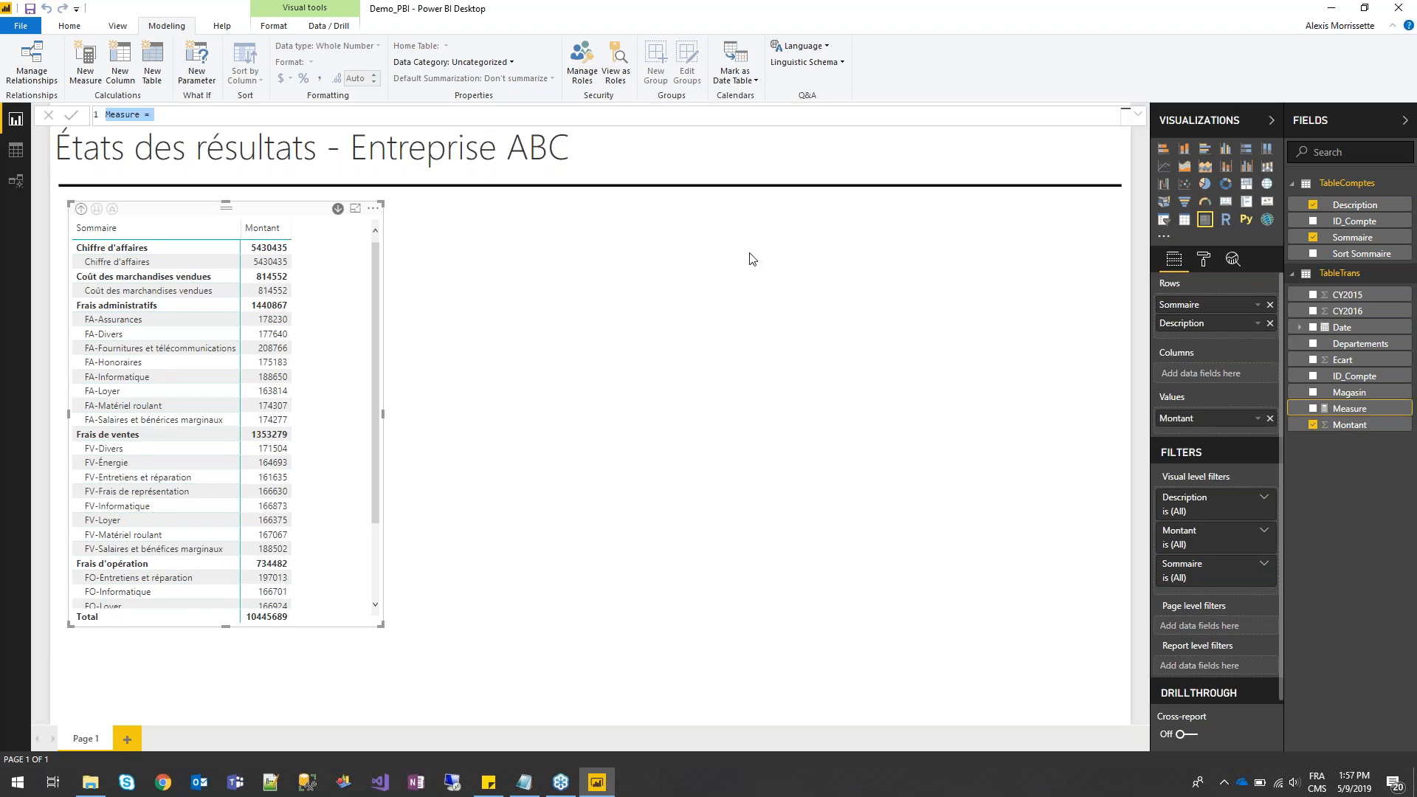
text(Montant Total = SUM()
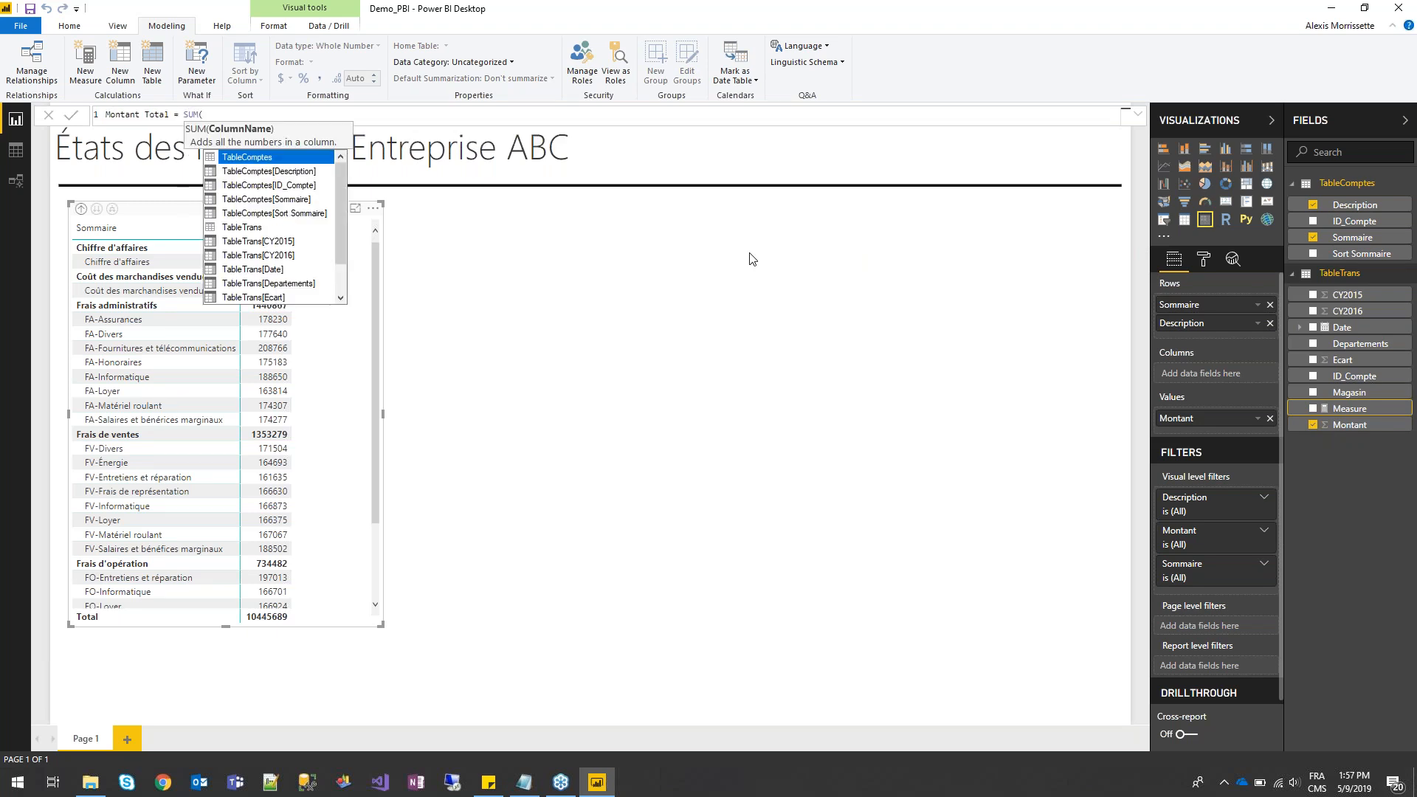
text(TableTrans[Montant])
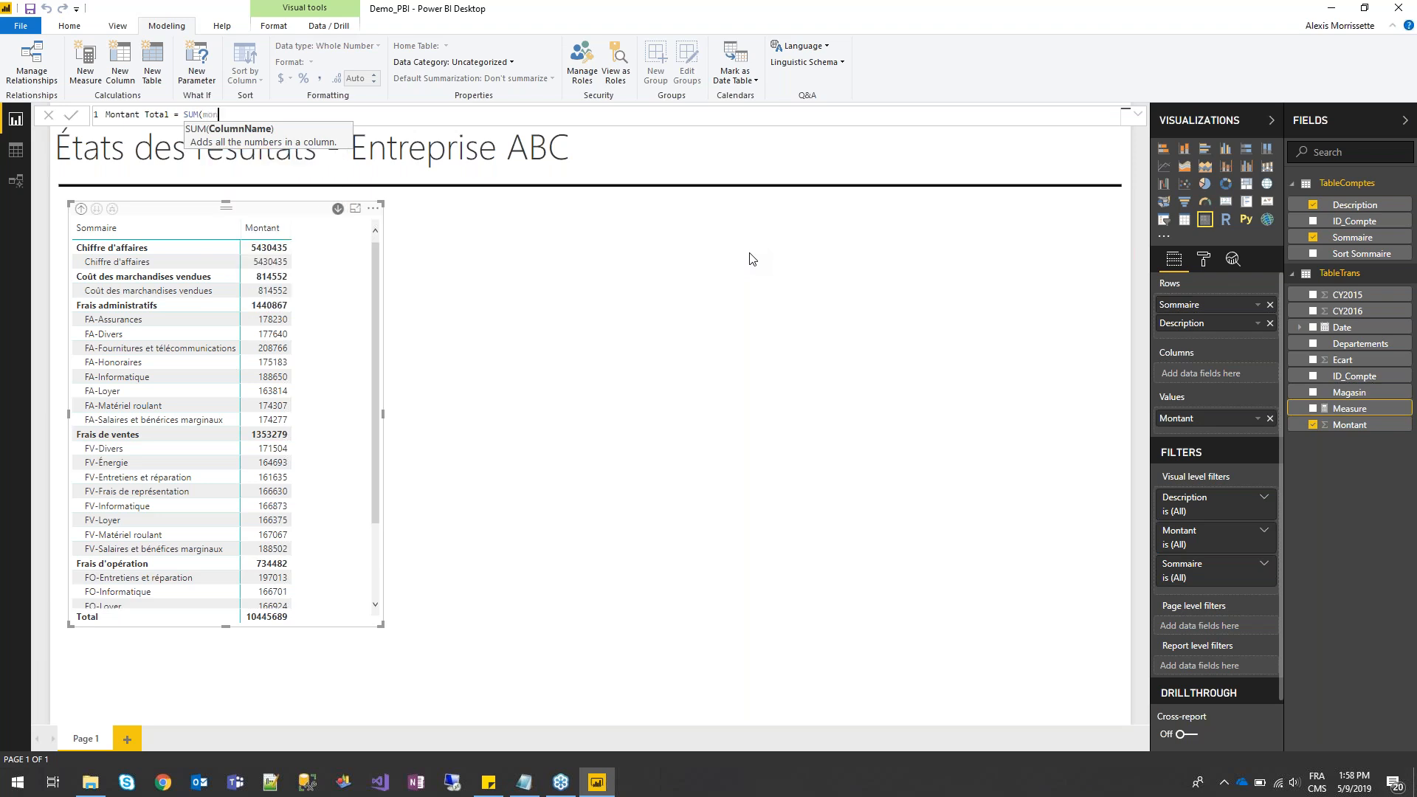
text())
key(Return)
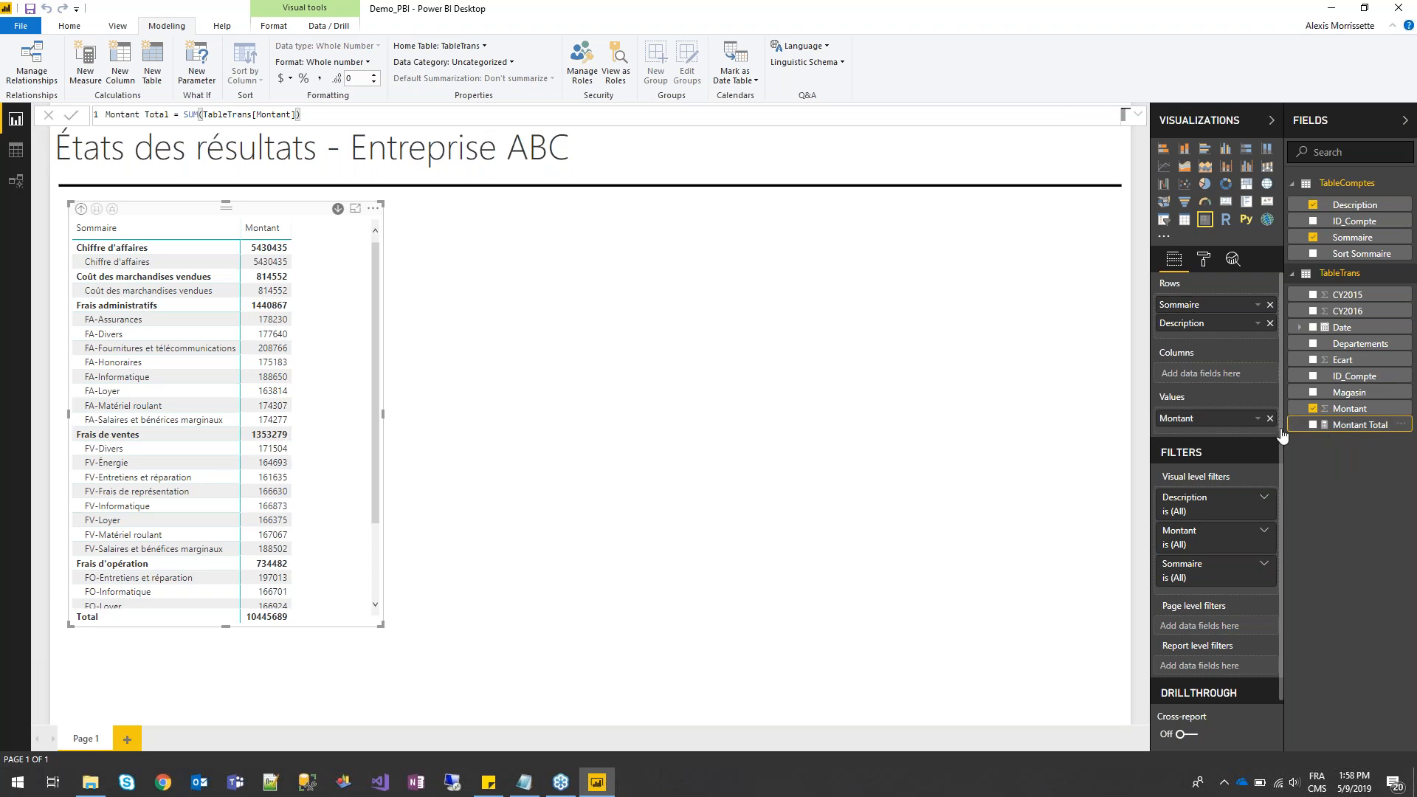
Replace Montant with the Montant Total measure in the matrix values and format the measure as Currency general
drag(1341, 433, 1237, 436)
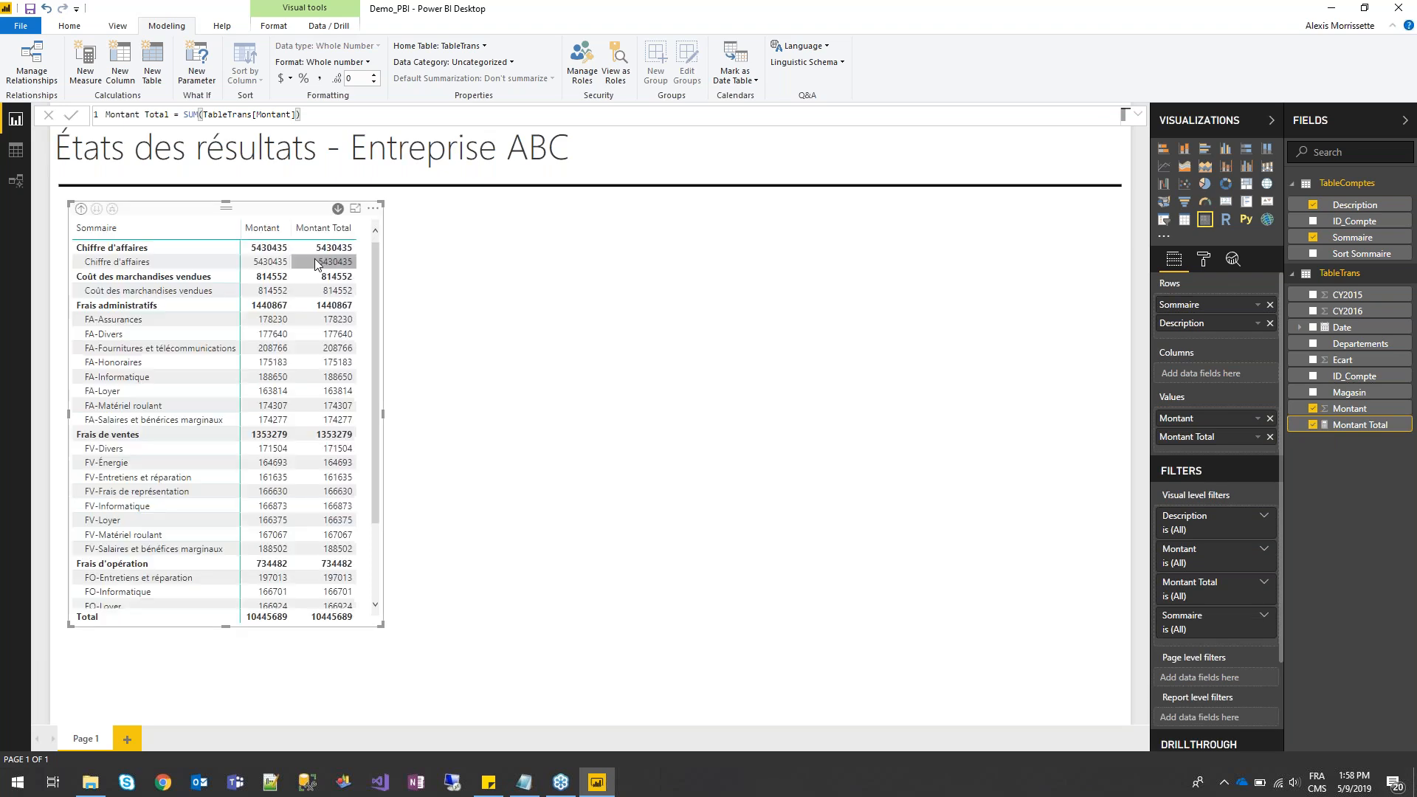
click(1270, 418)
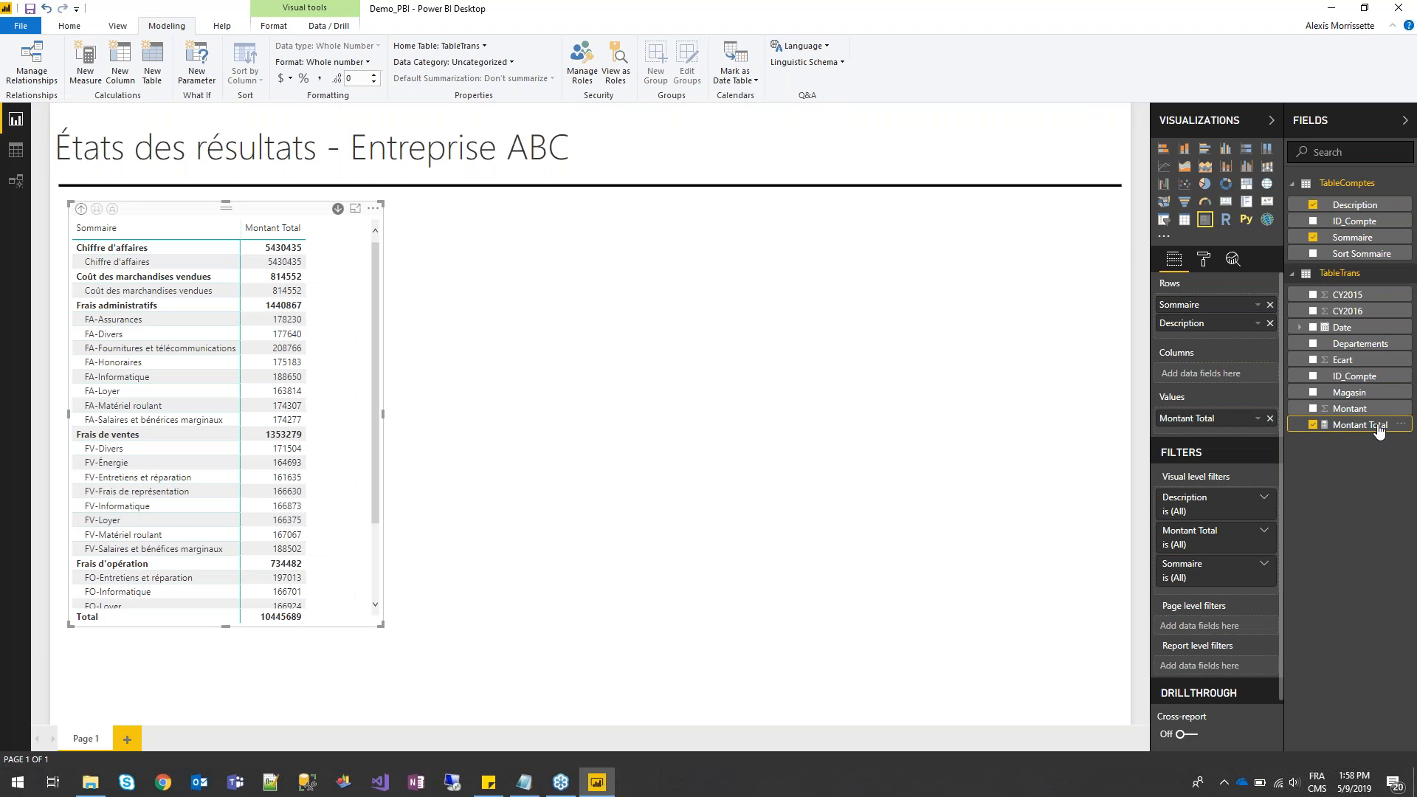
click(1377, 428)
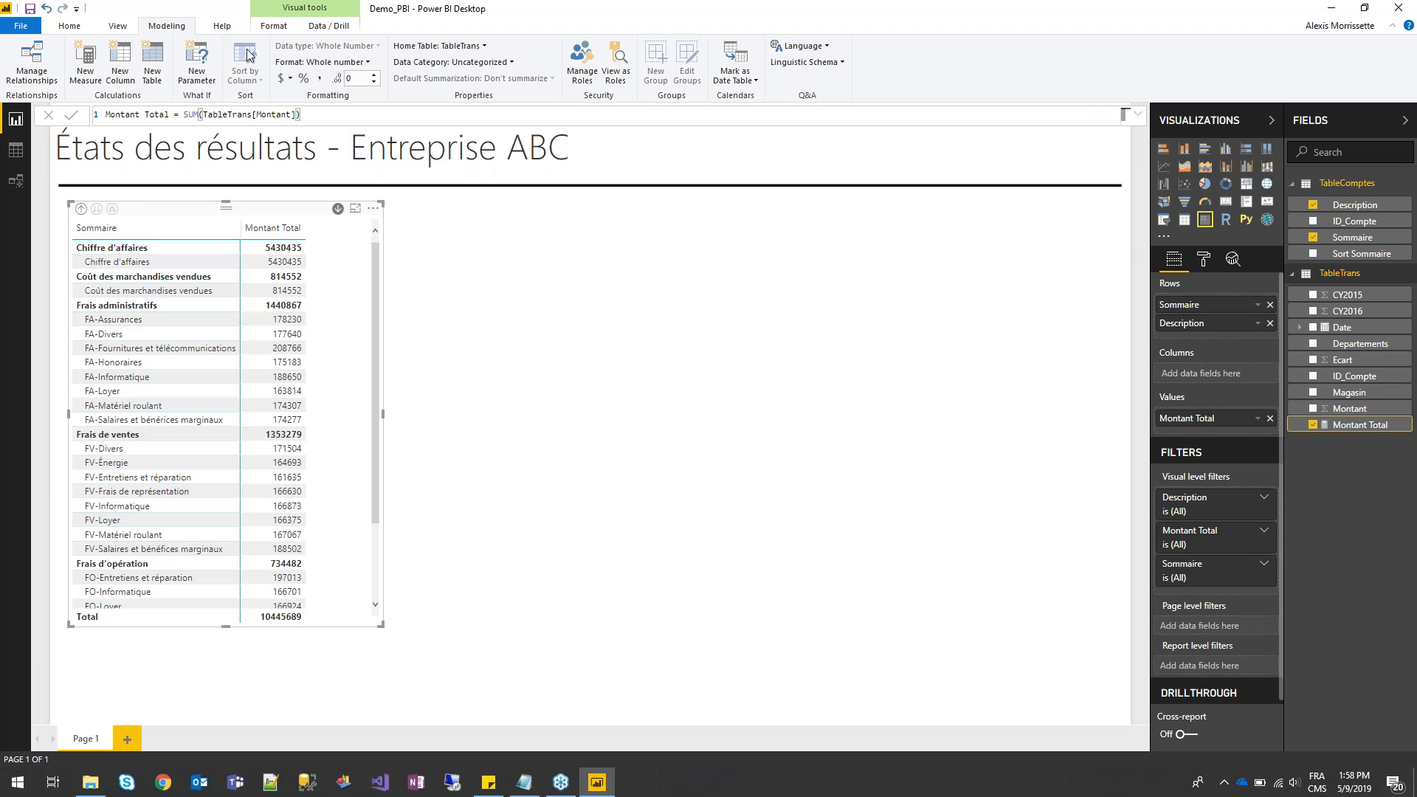
click(282, 79)
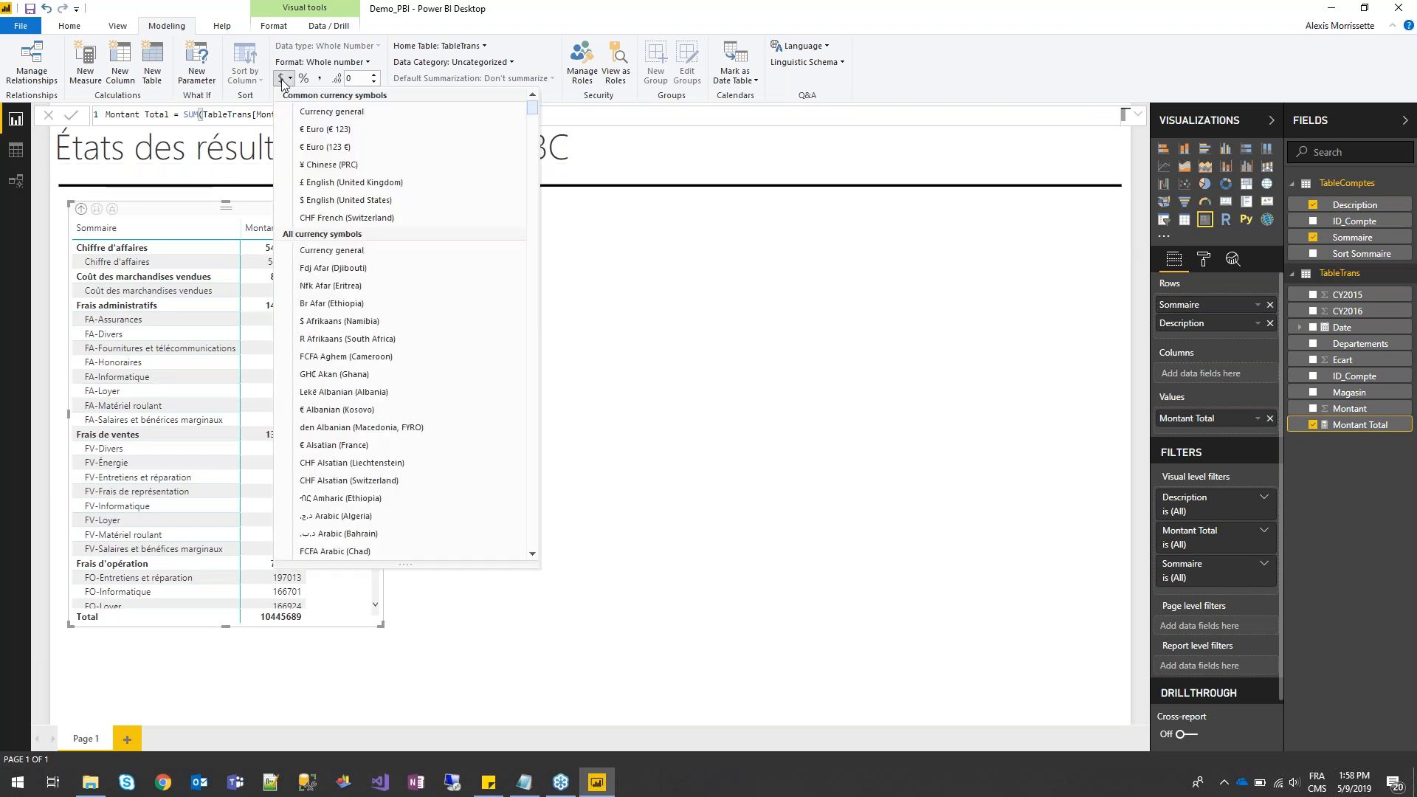
click(326, 111)
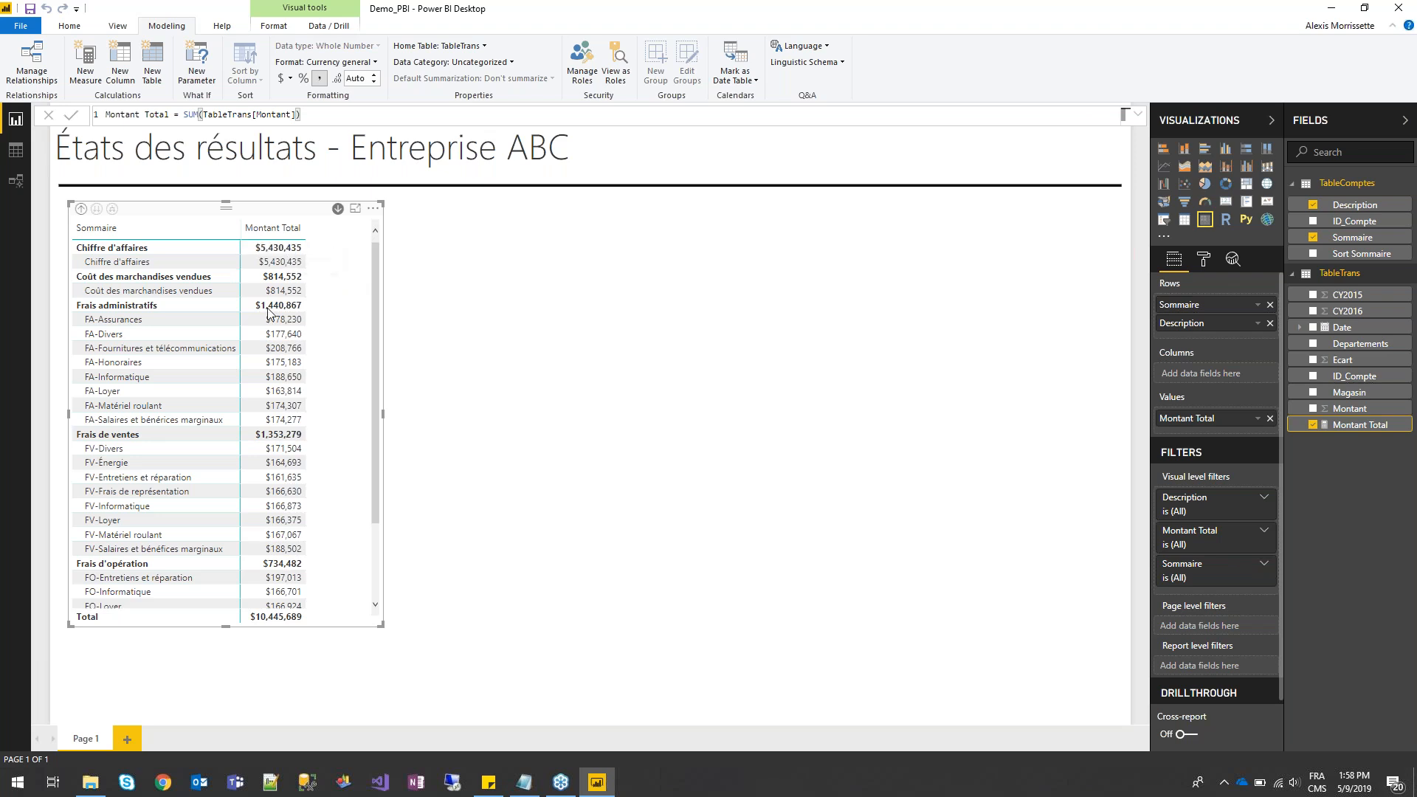
click(462, 329)
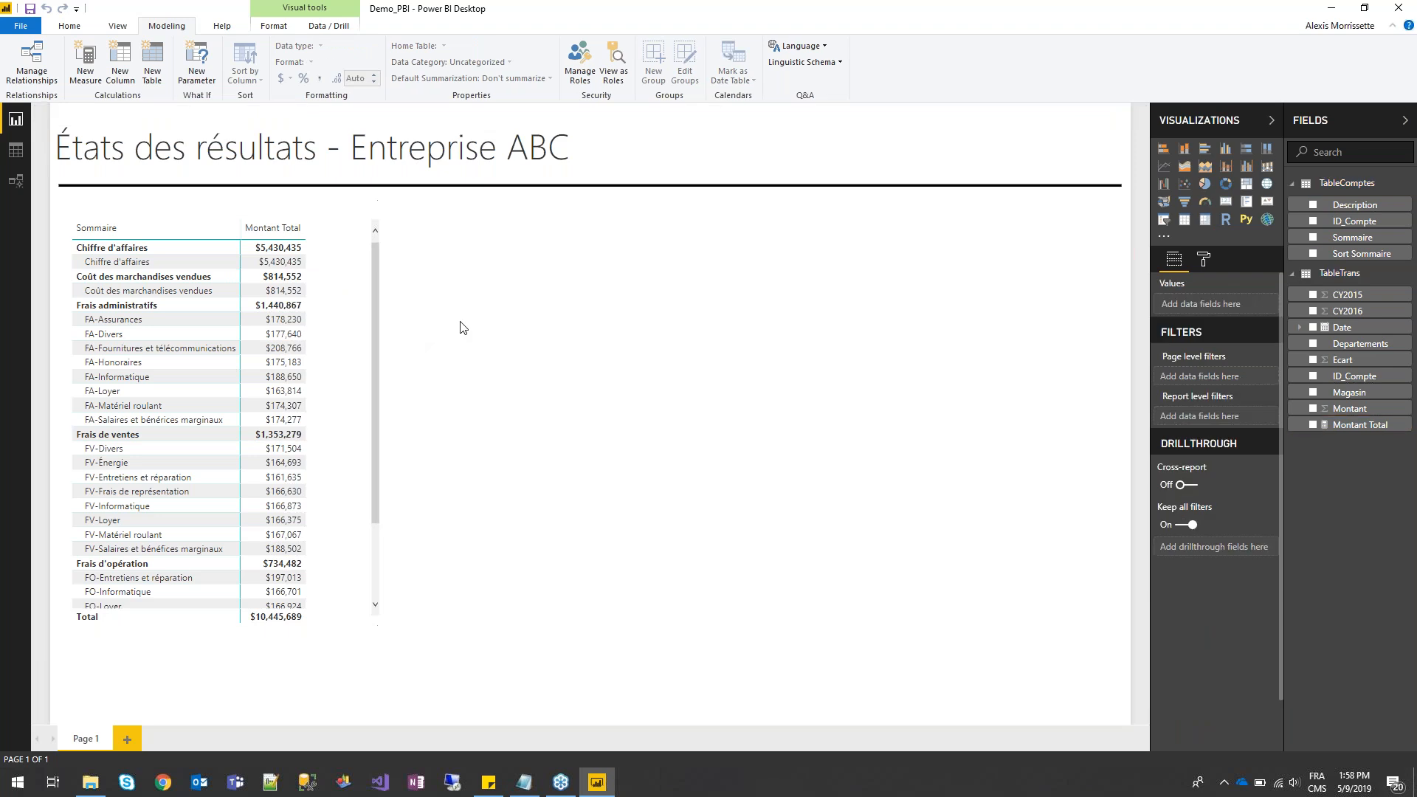
click(350, 341)
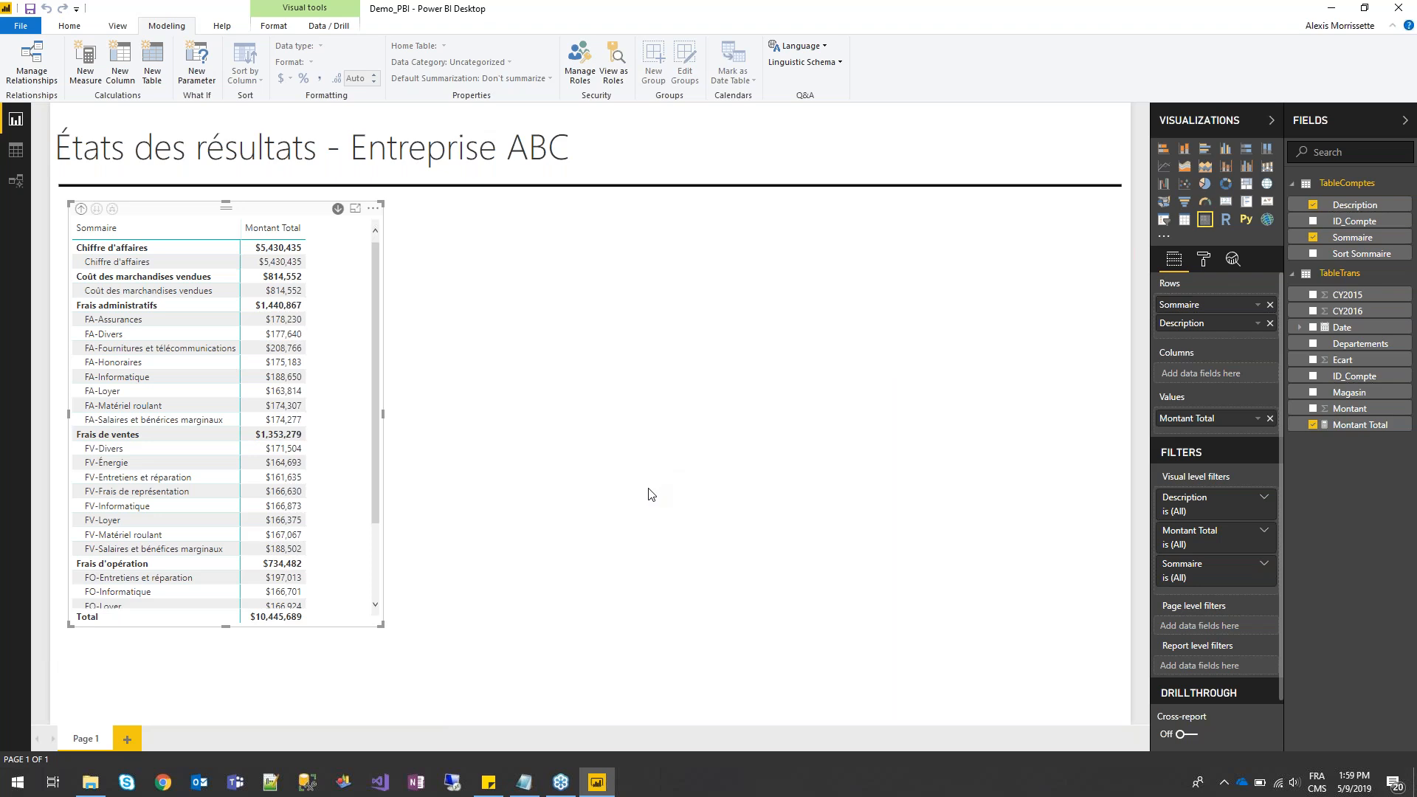
Switch to DAX - Formulas.txt in Notepad, copy the Dim temps Dates table formula, and return to Power BI
click(524, 782)
drag(720, 505, 271, 279)
key(ctrl+c)
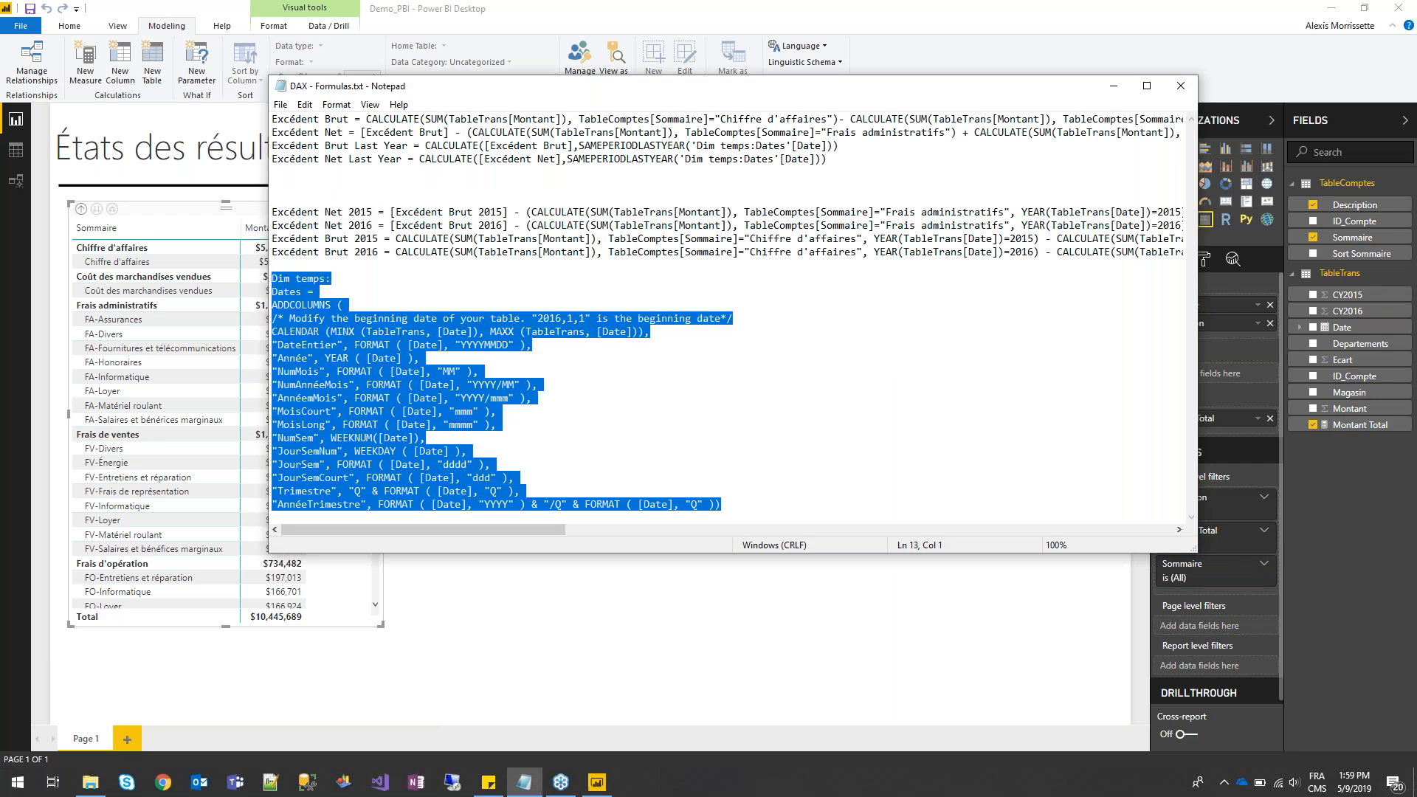
click(589, 633)
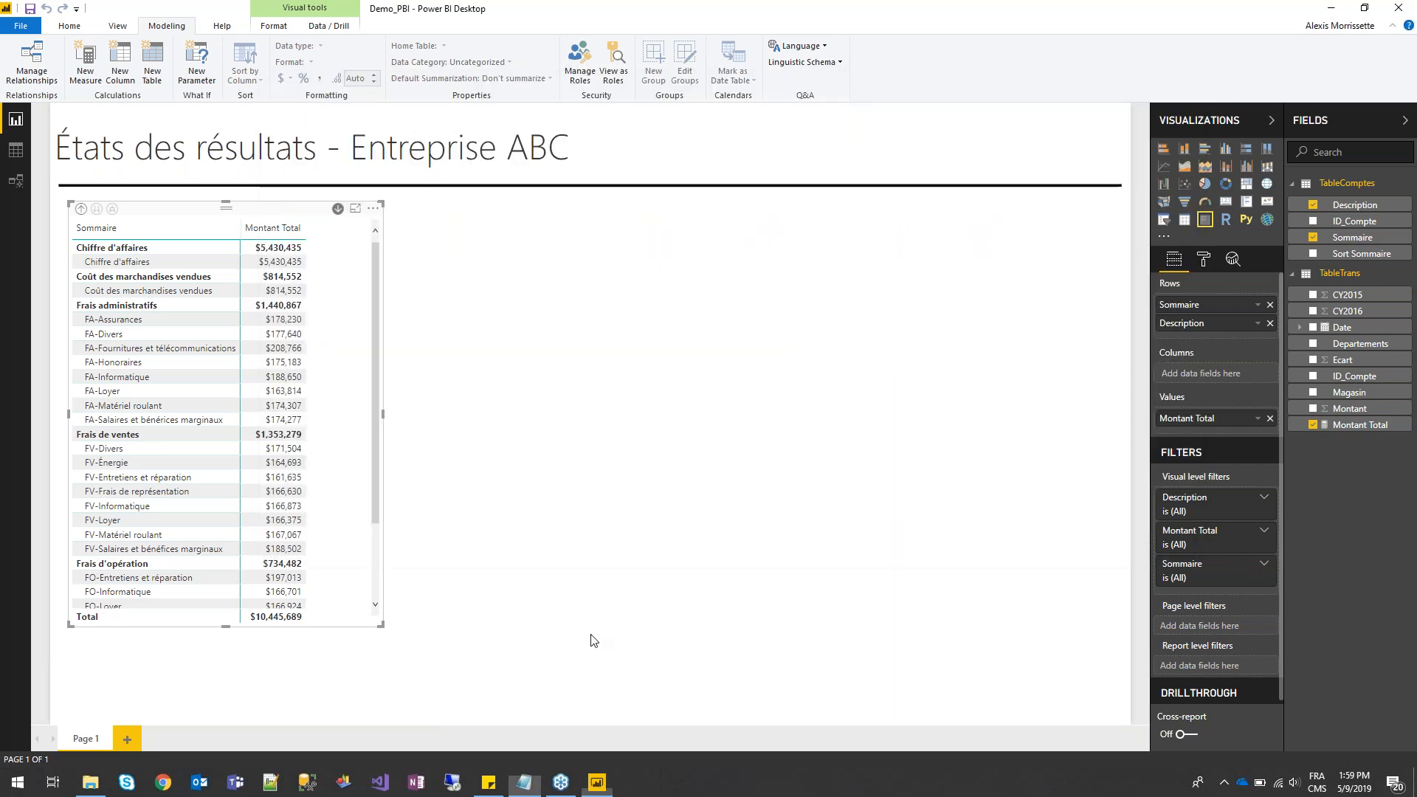
Create a calculated table from the copied ADDCOLUMNS/CALENDAR formula, with its name joined on one line as Dim temps:Dates
click(155, 56)
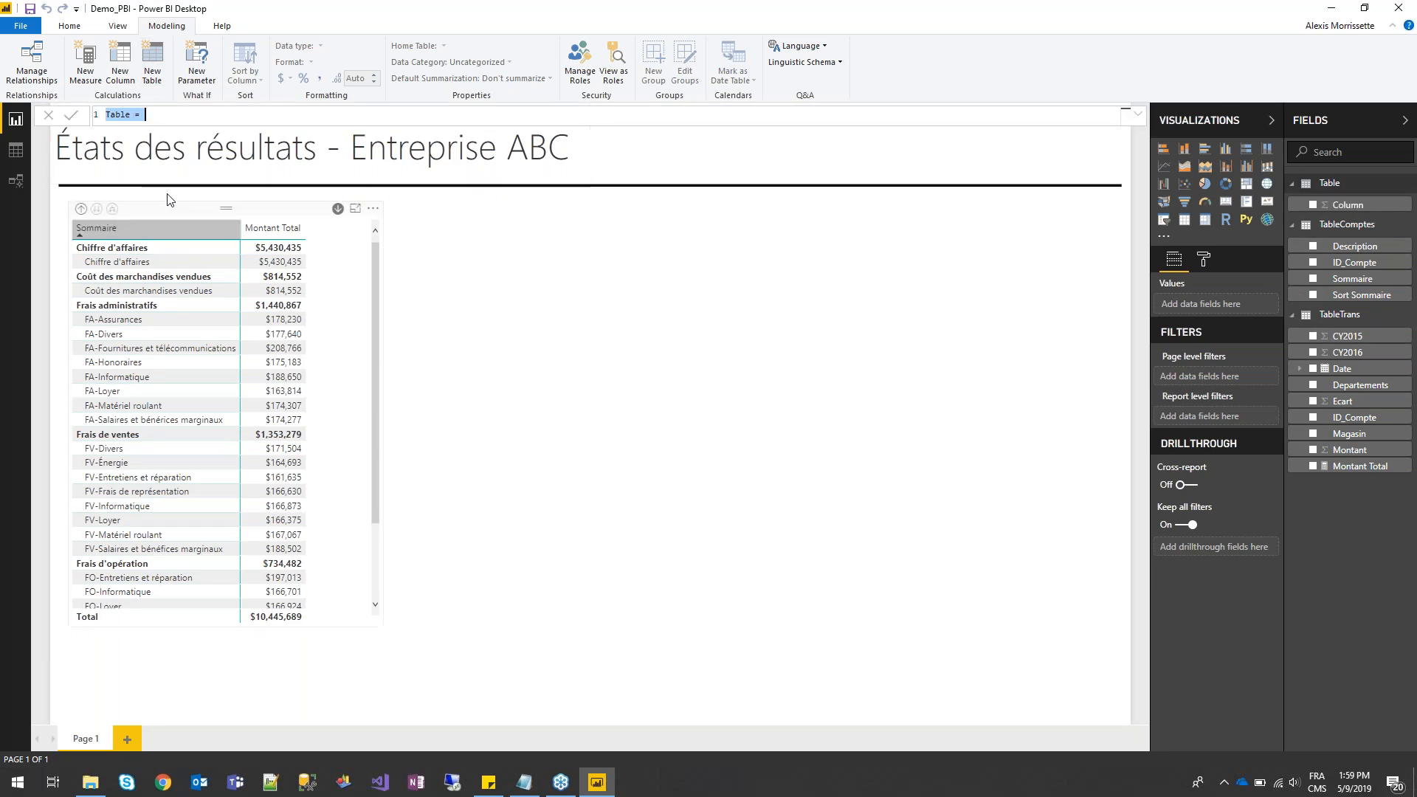
key(ctrl+v)
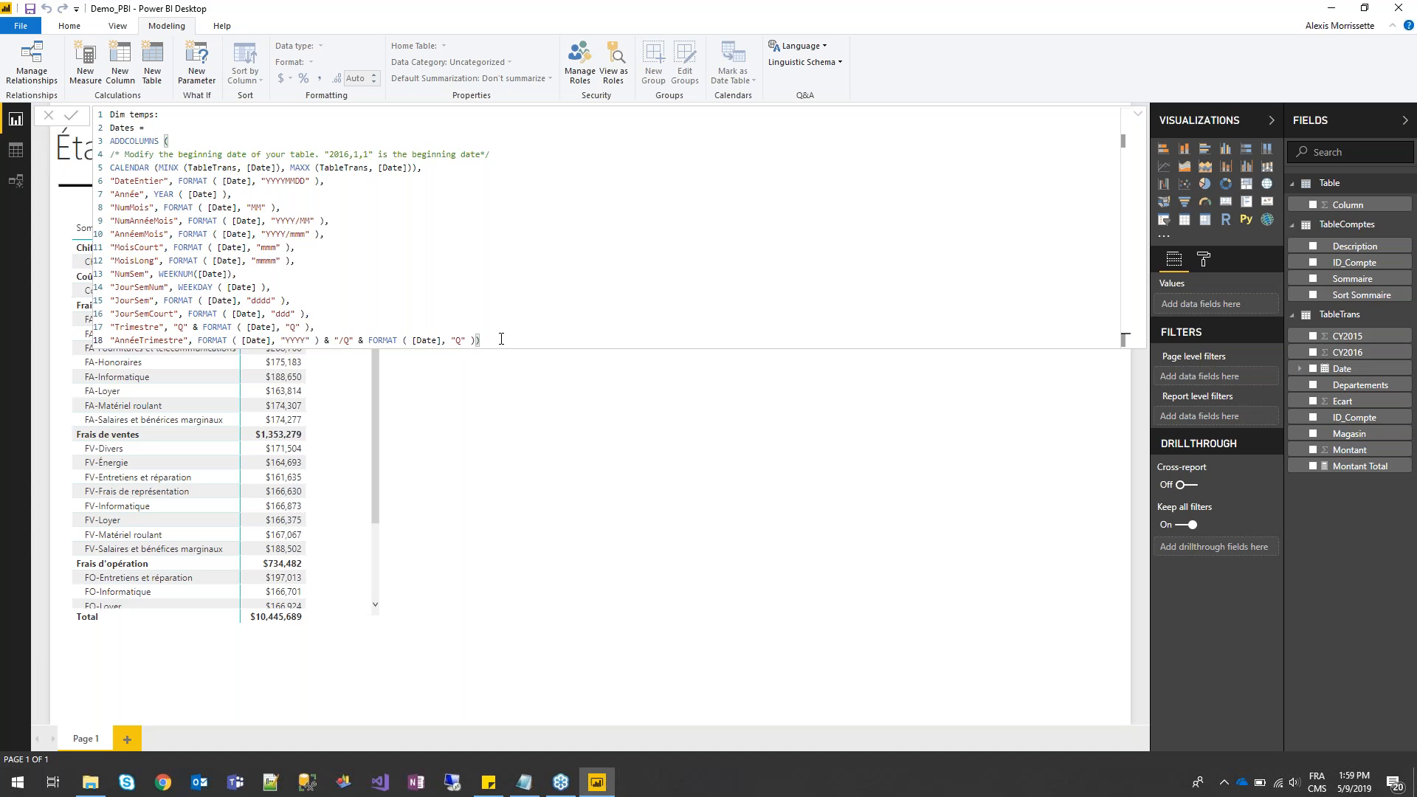
key(Return)
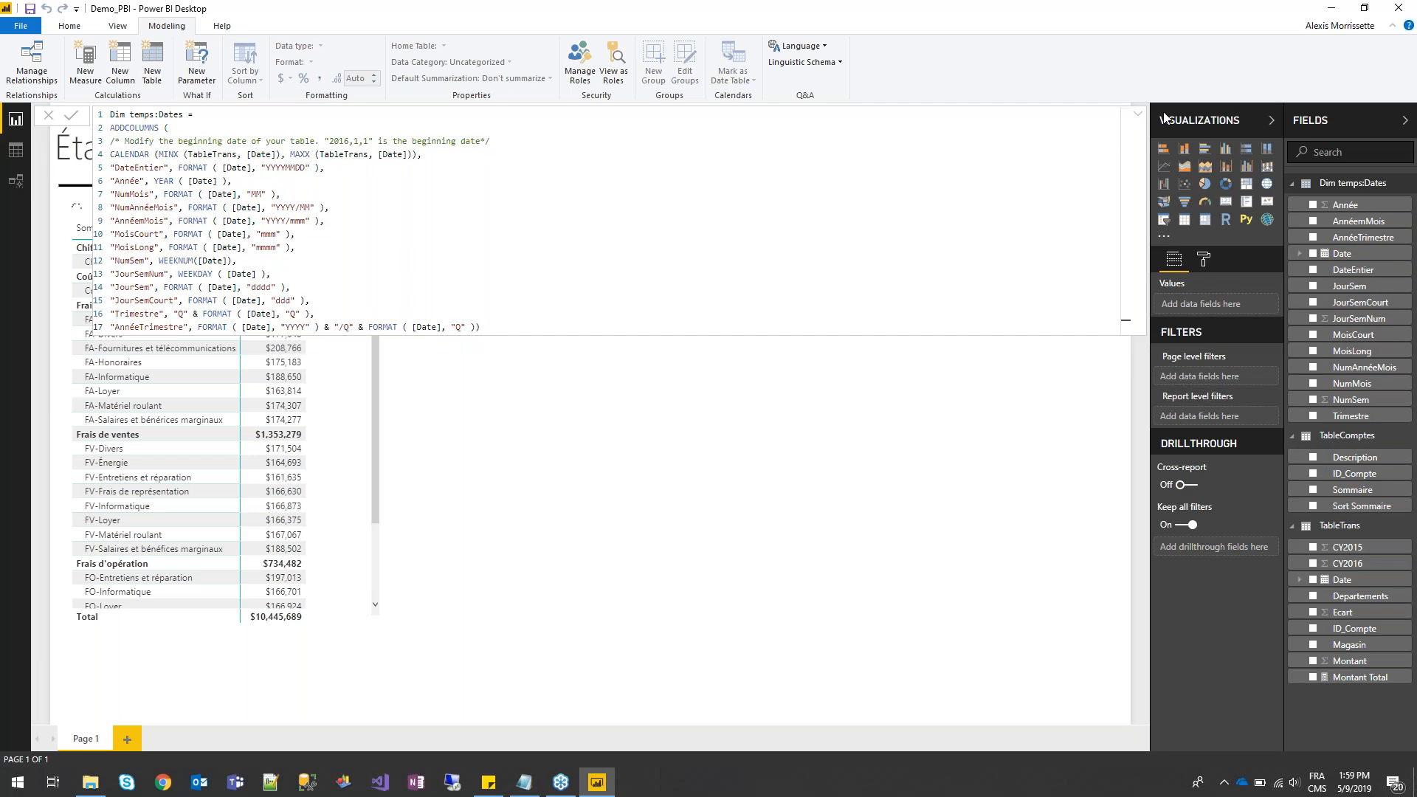
click(1137, 115)
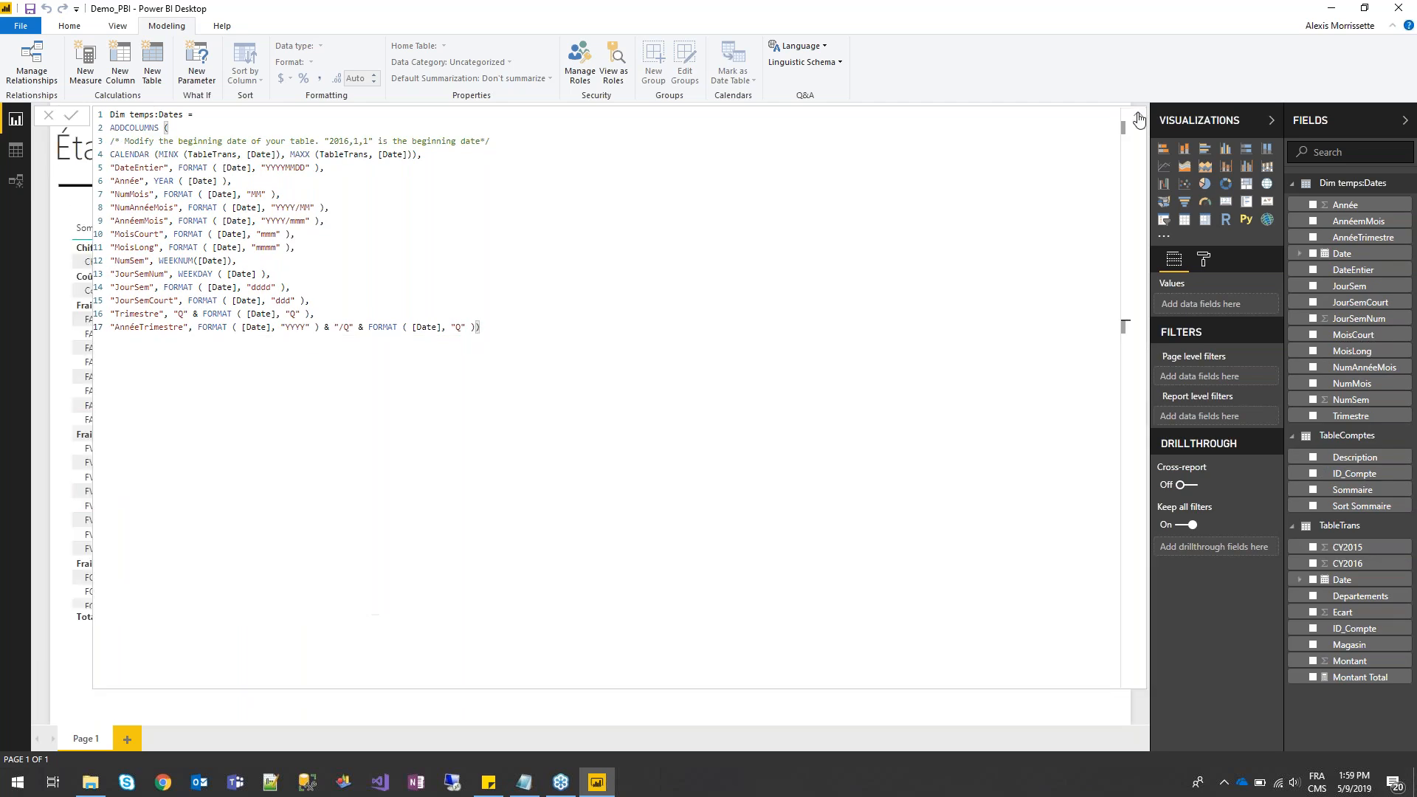
click(1137, 115)
Enlarge the Dim temps:Dates table in the model diagram and review its rows in the data view
click(15, 184)
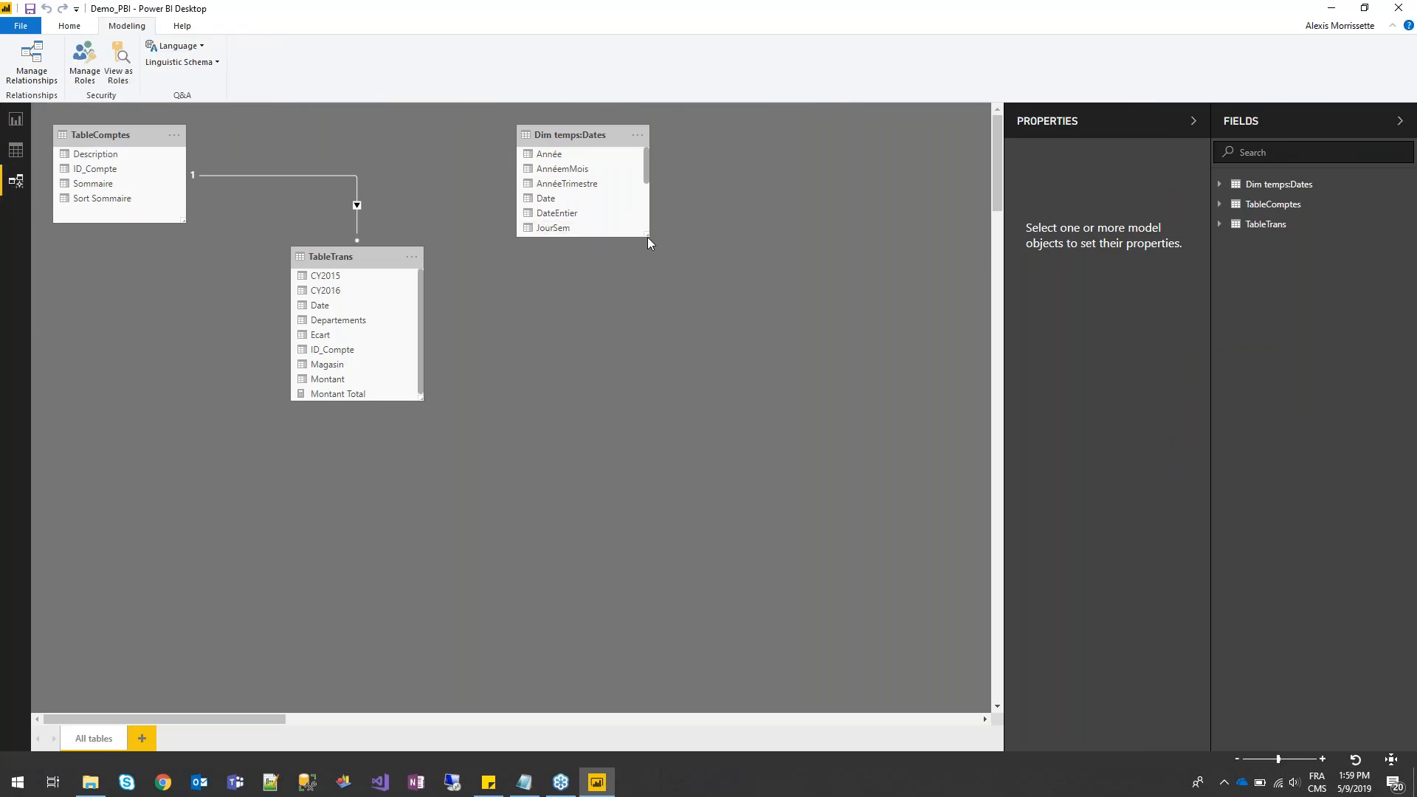
drag(647, 236, 738, 327)
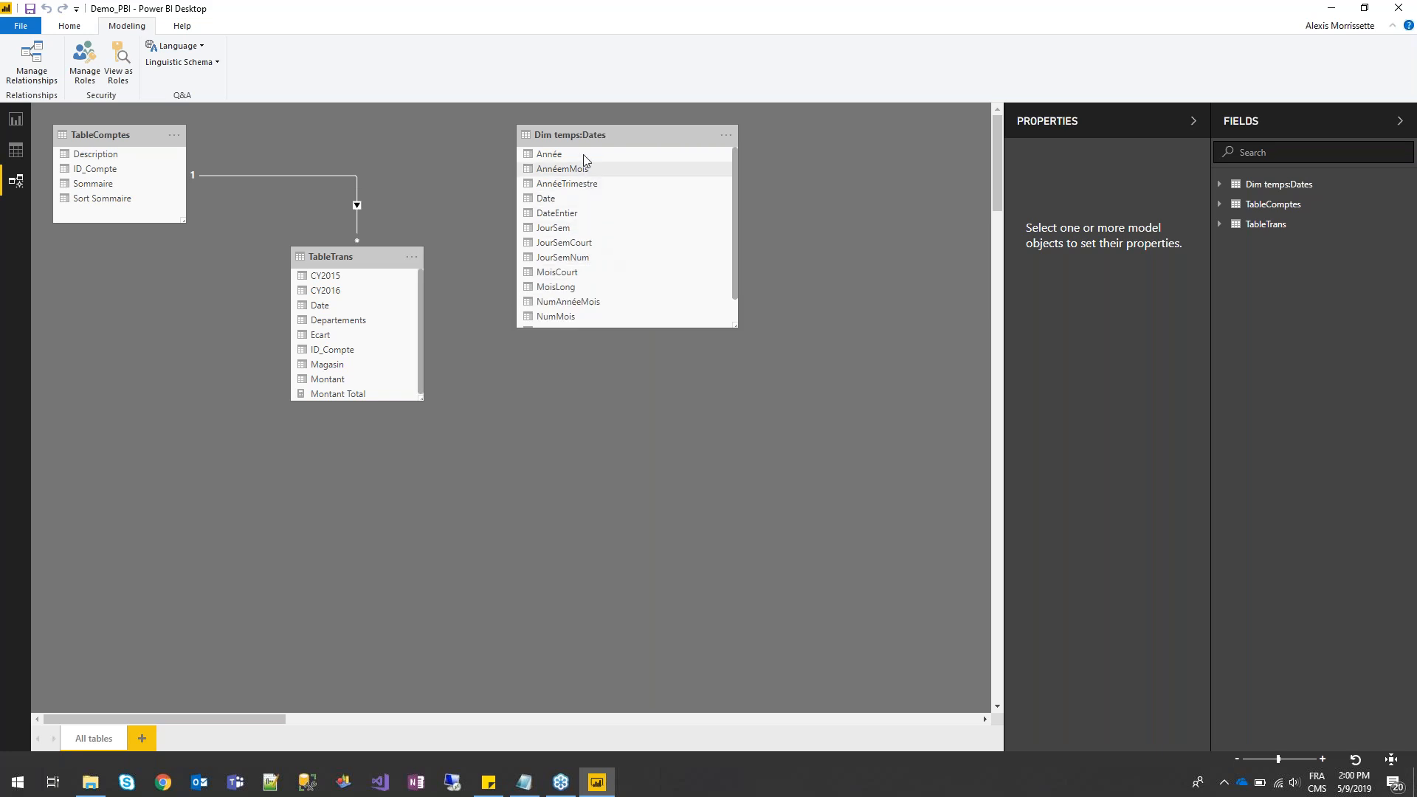
click(15, 152)
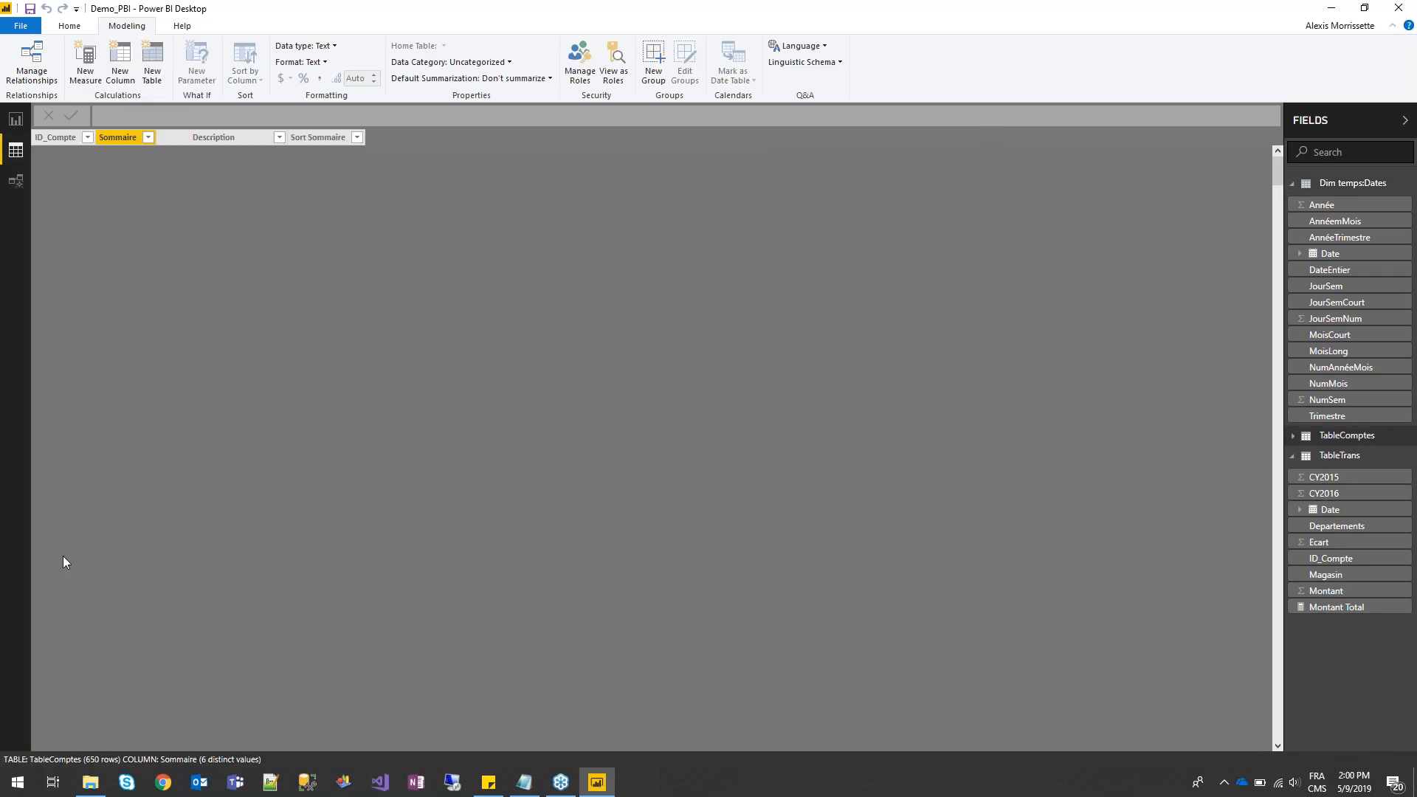
click(1354, 188)
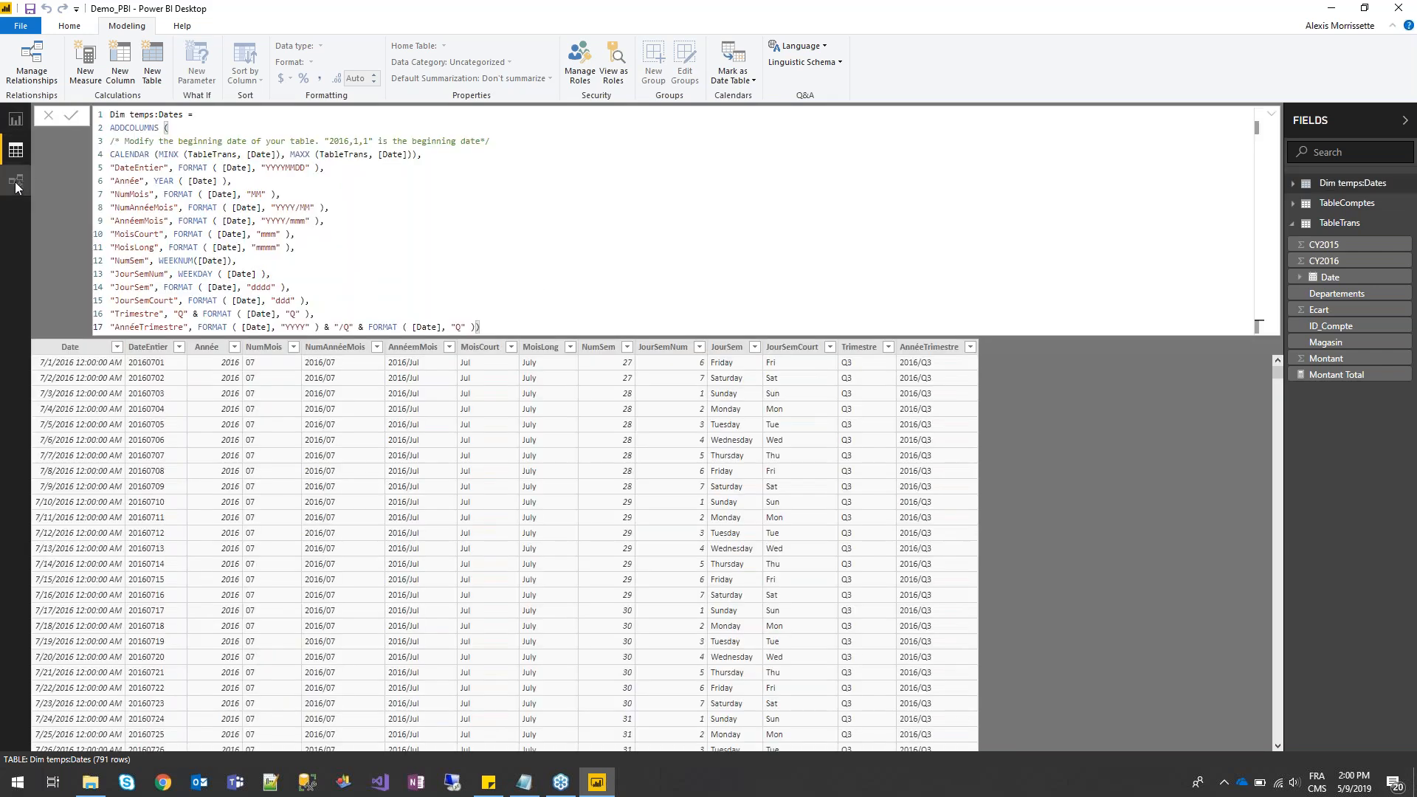
Create a relationship from Date in Dim temps:Dates to Date in TableTrans, and return to the report page
click(15, 180)
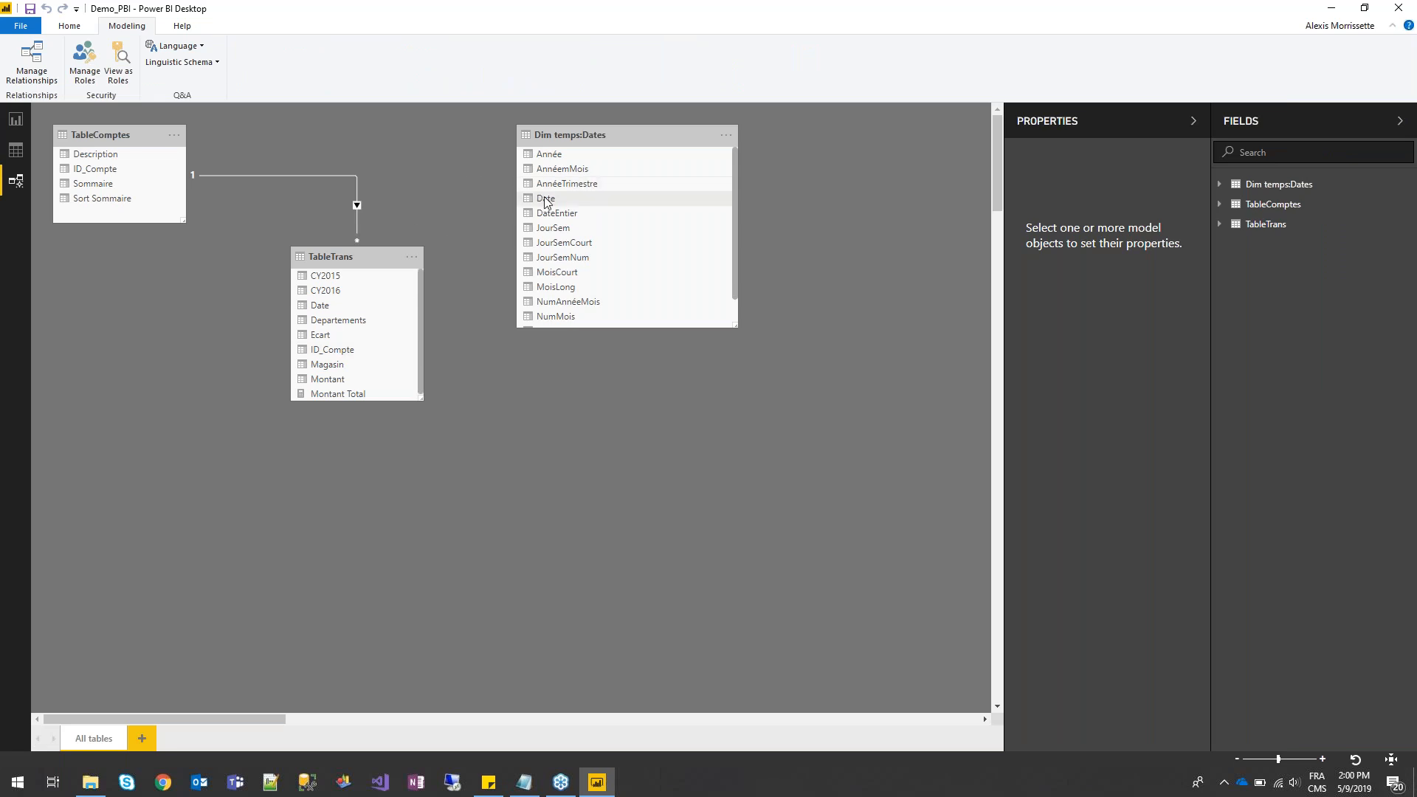
drag(549, 200, 351, 305)
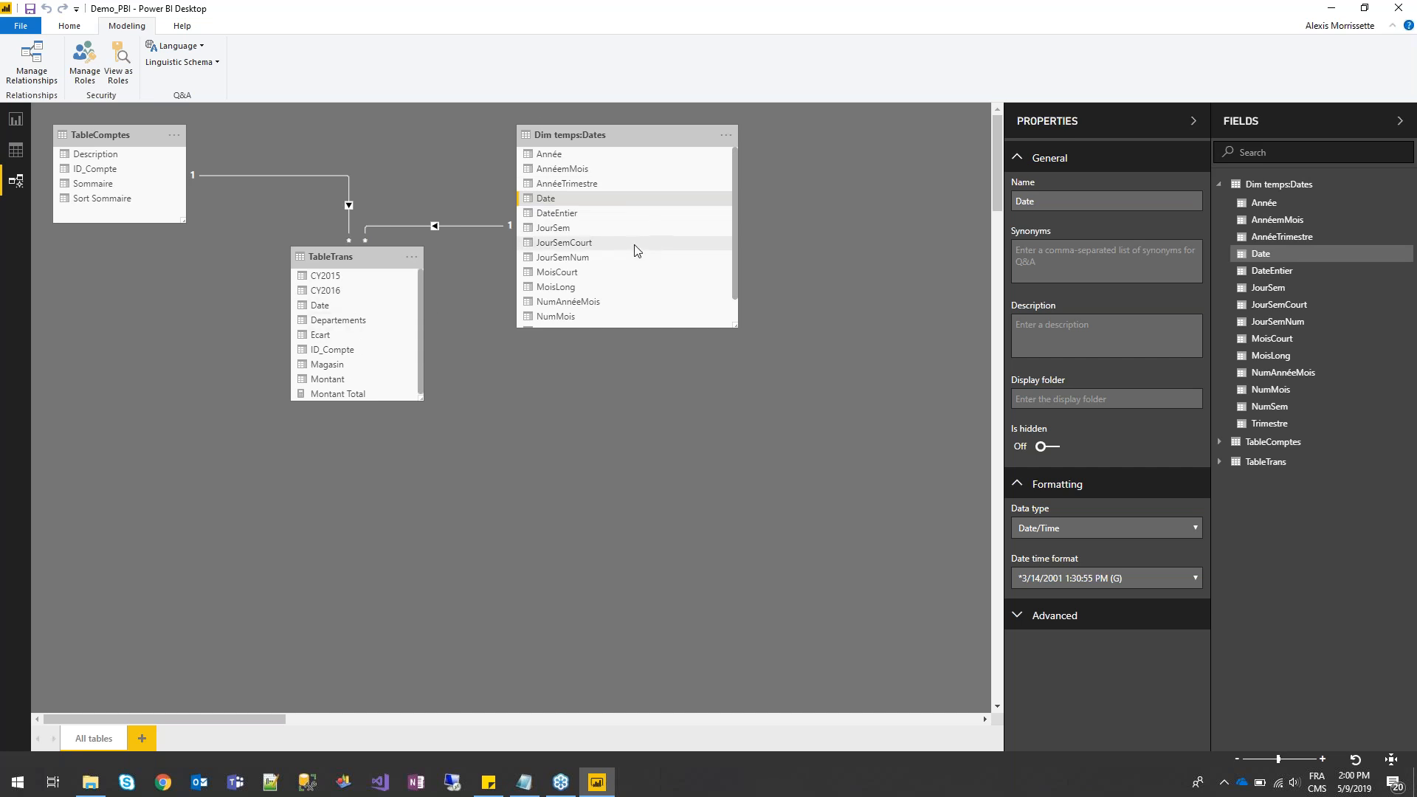
click(12, 122)
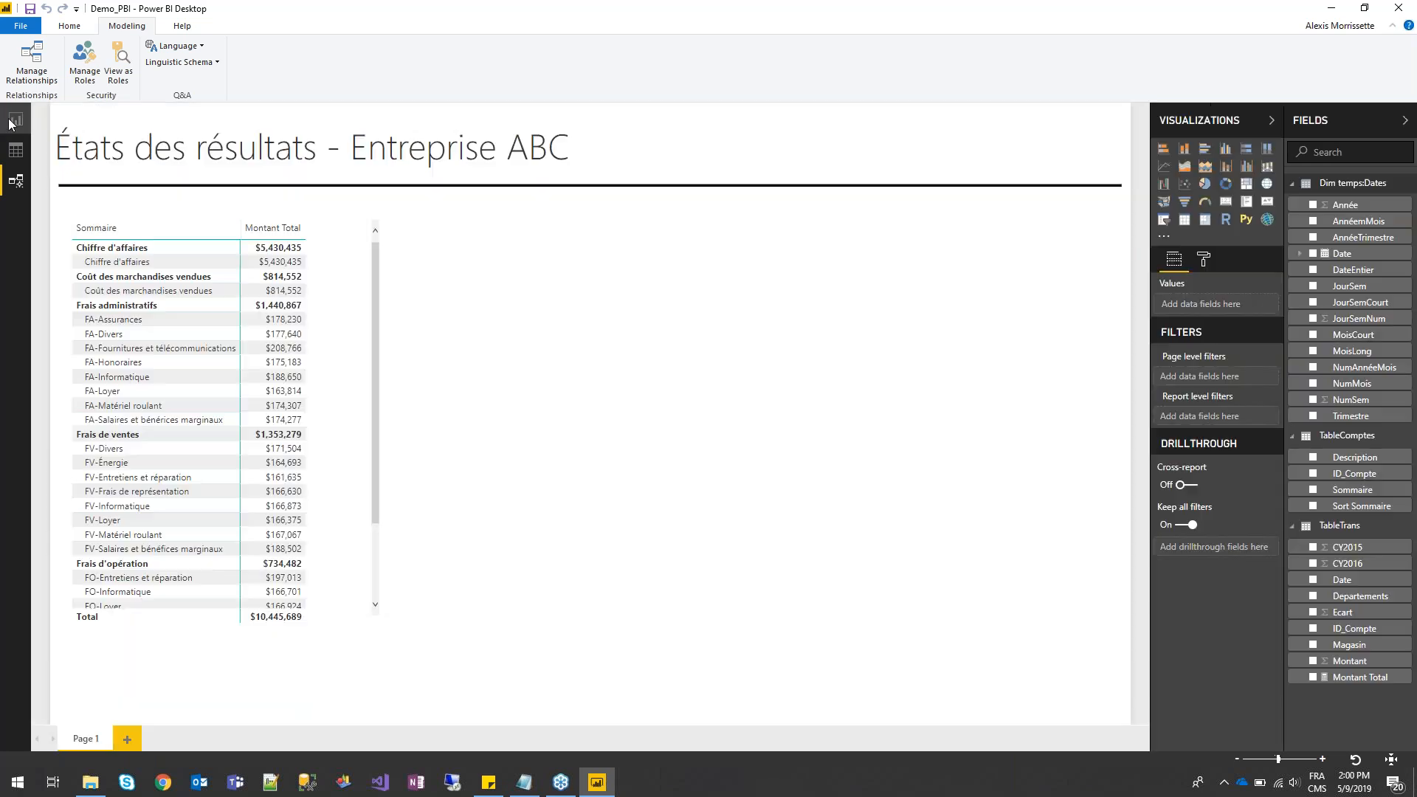
Mark the Dim temps:Dates table as a date table, using Date as its date column
right_click(1326, 187)
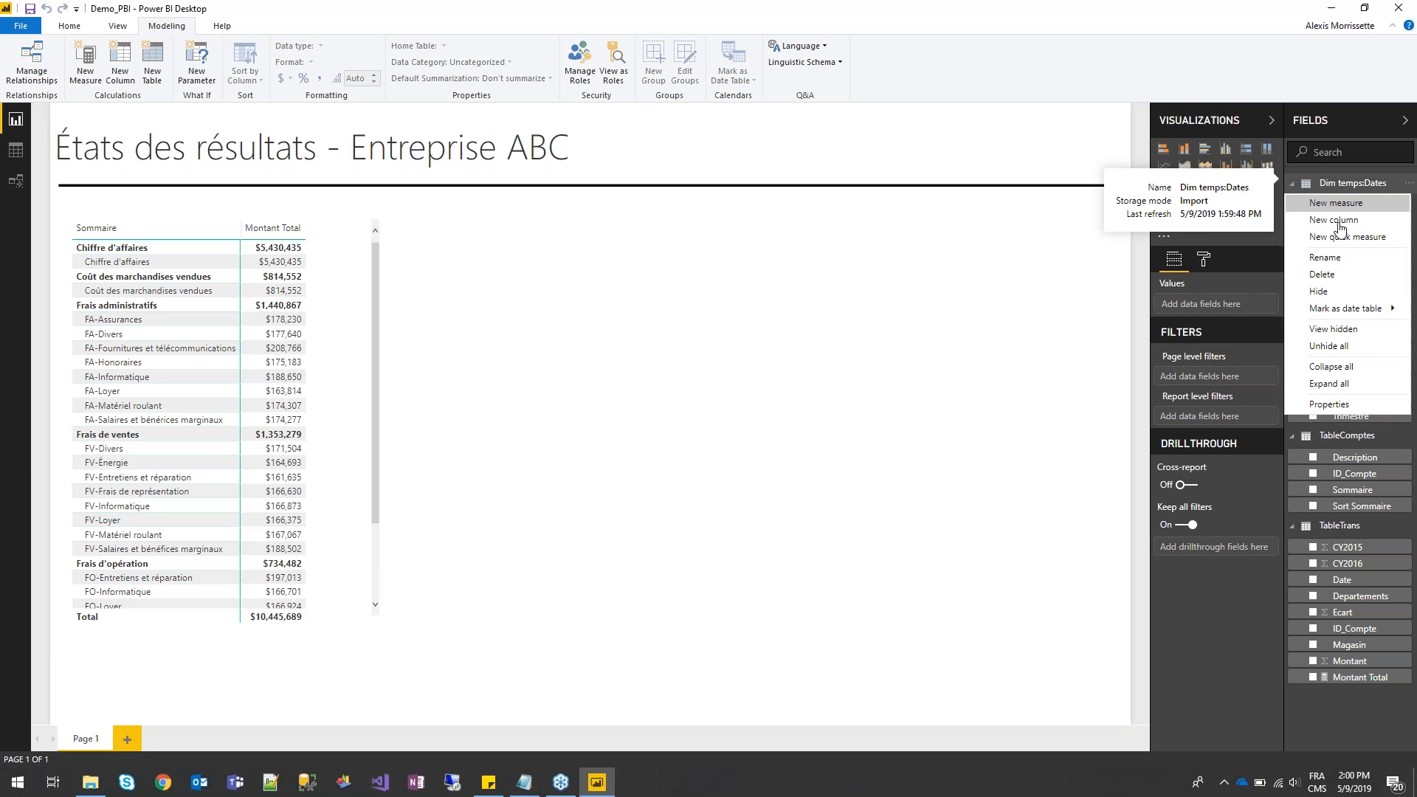
mouse_move(1362, 313)
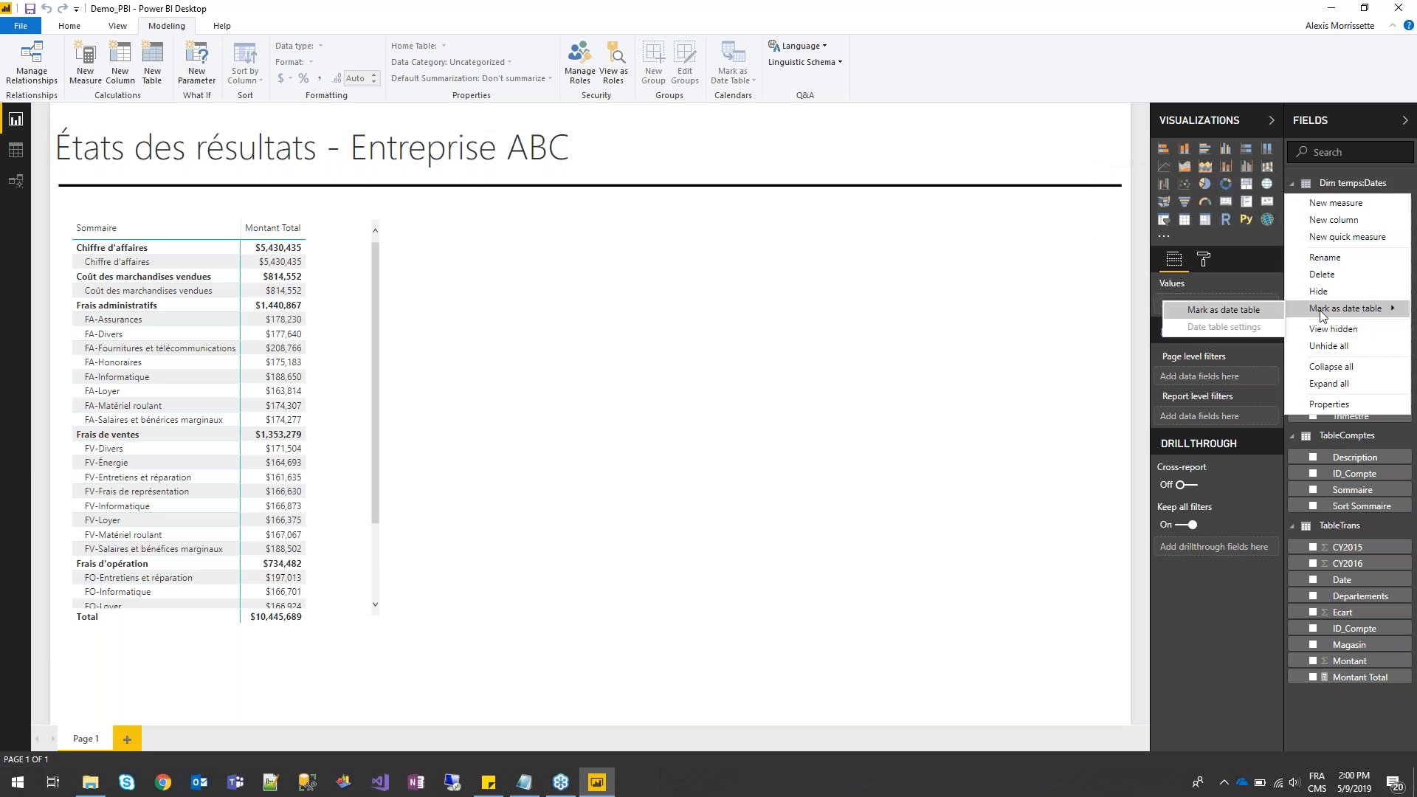
click(1250, 309)
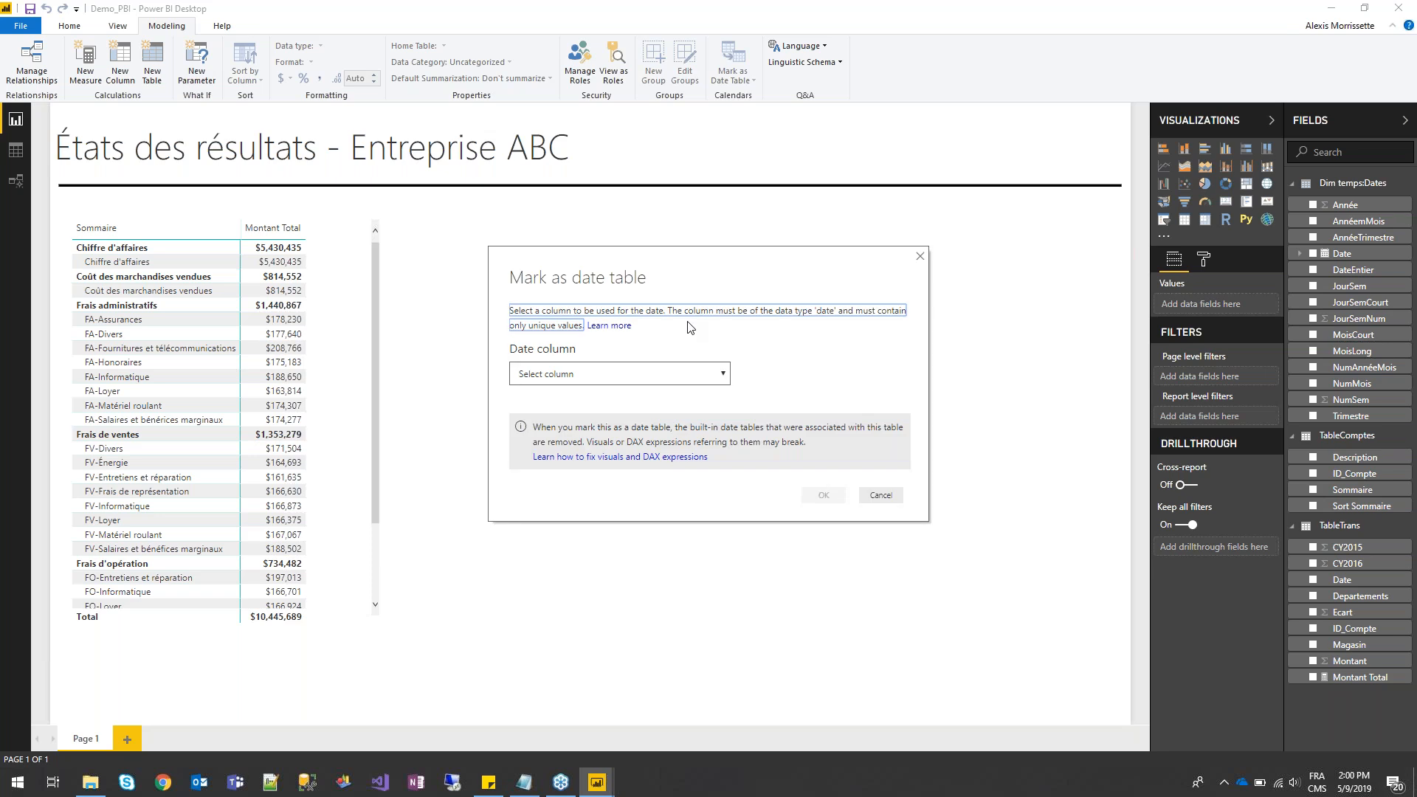
click(705, 374)
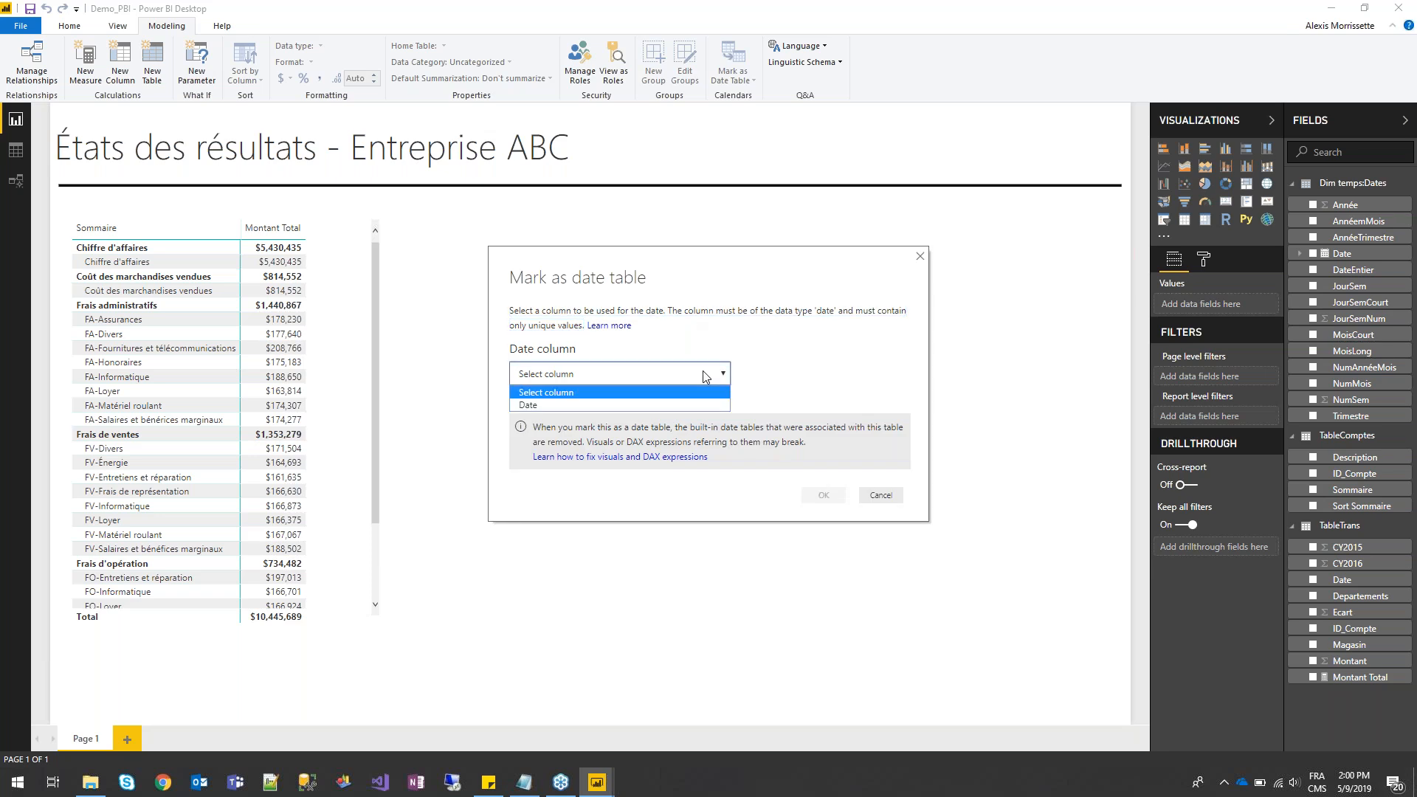
click(628, 406)
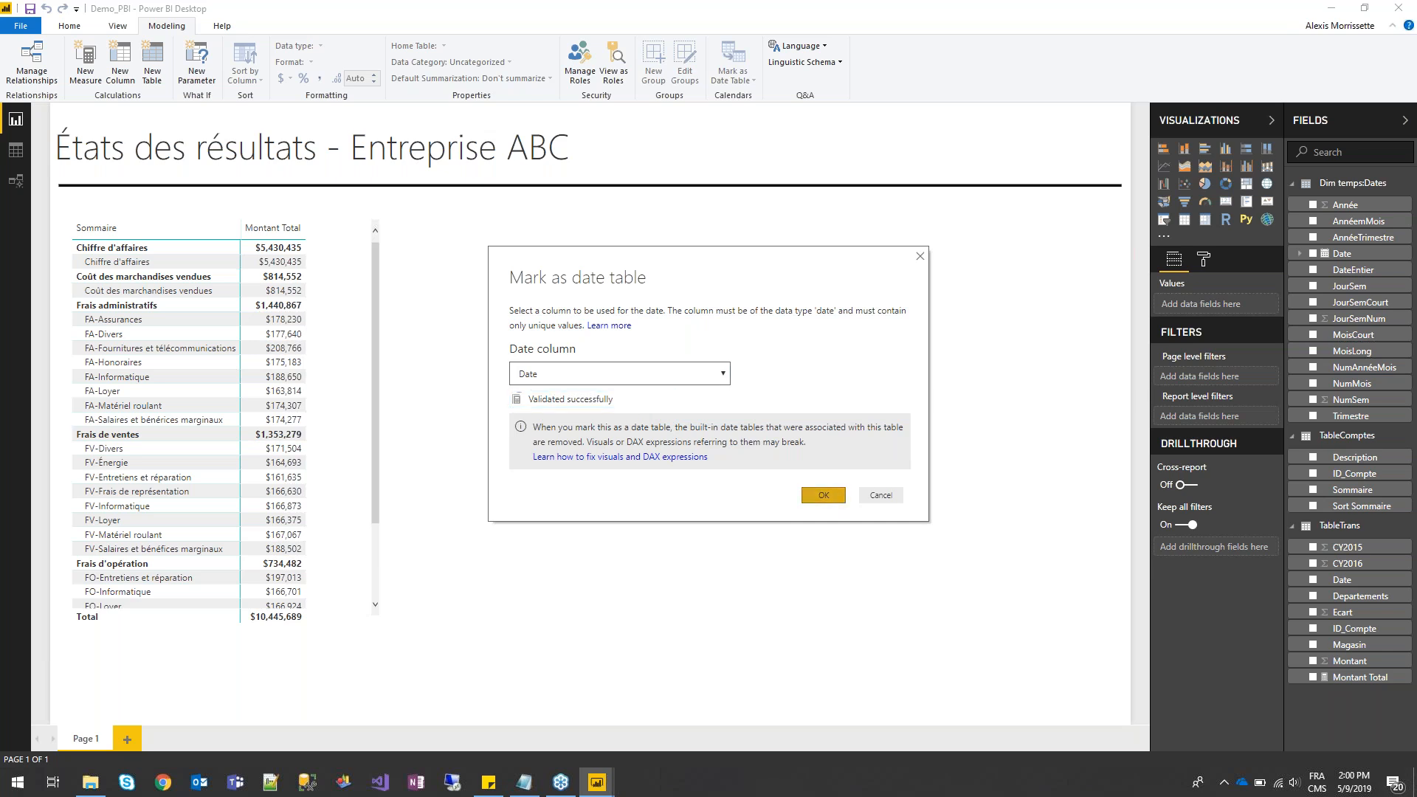
click(835, 496)
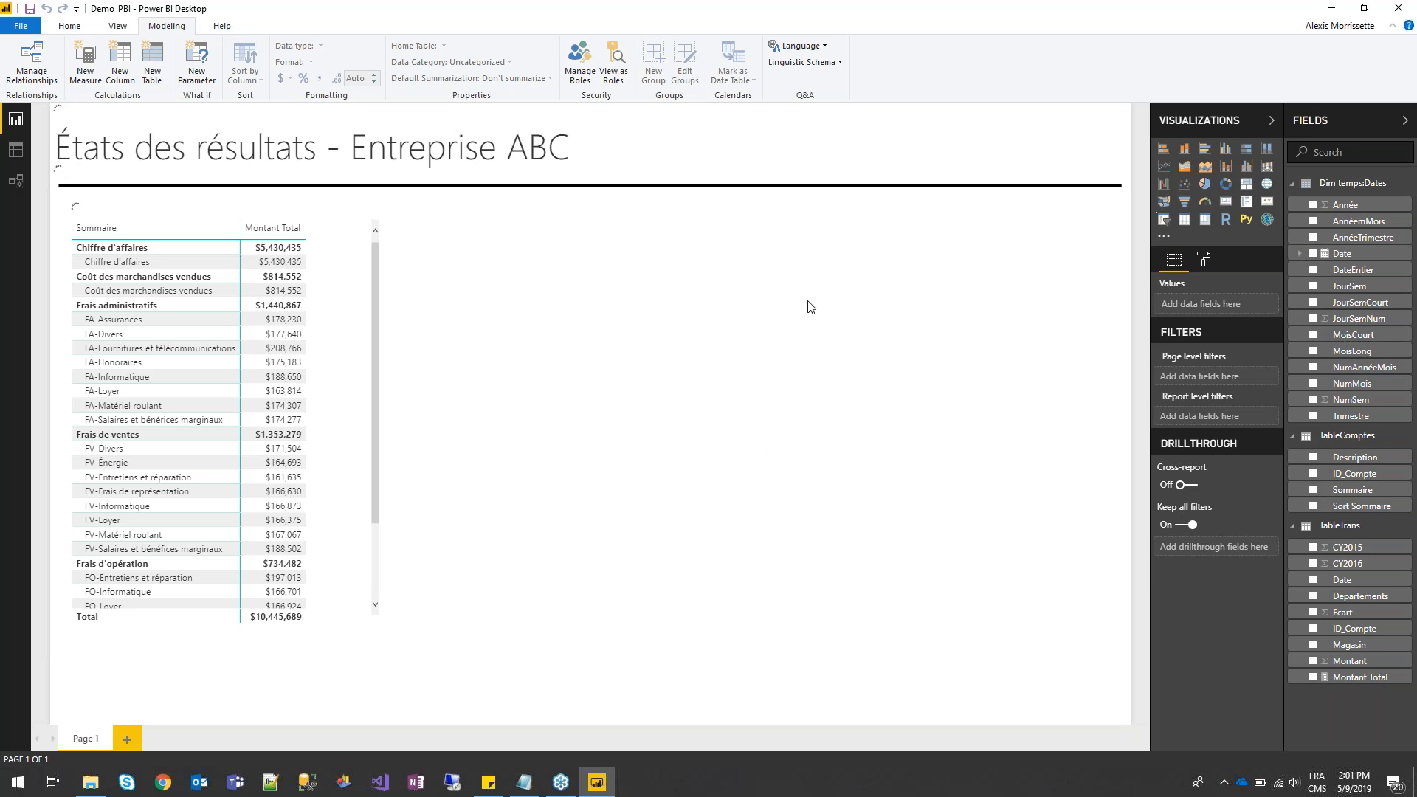
Add a shortened Année slicer beside the matrix and test its range from 2016 to 2017, then restore the start to 2015
click(1163, 222)
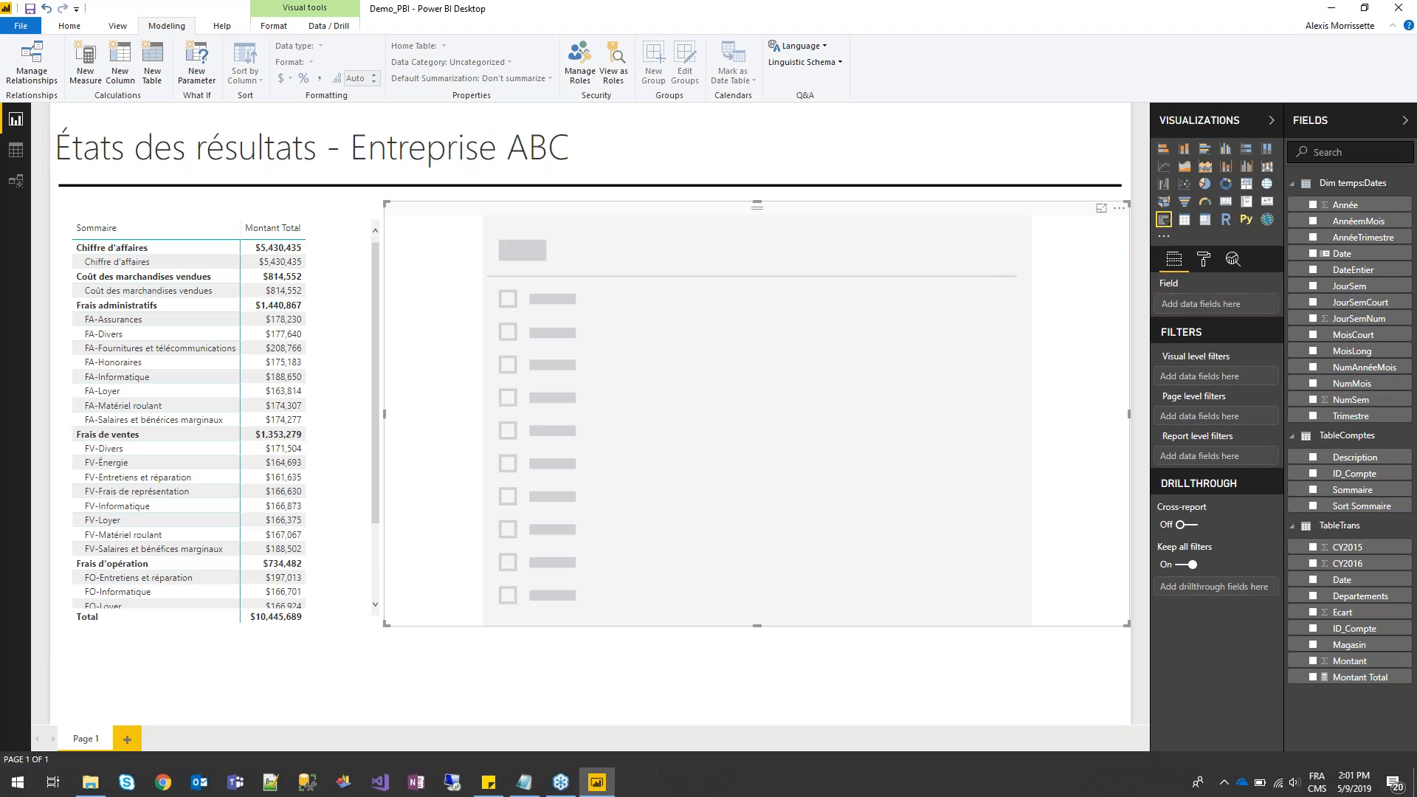
drag(1344, 204, 1201, 304)
drag(1124, 627, 1113, 336)
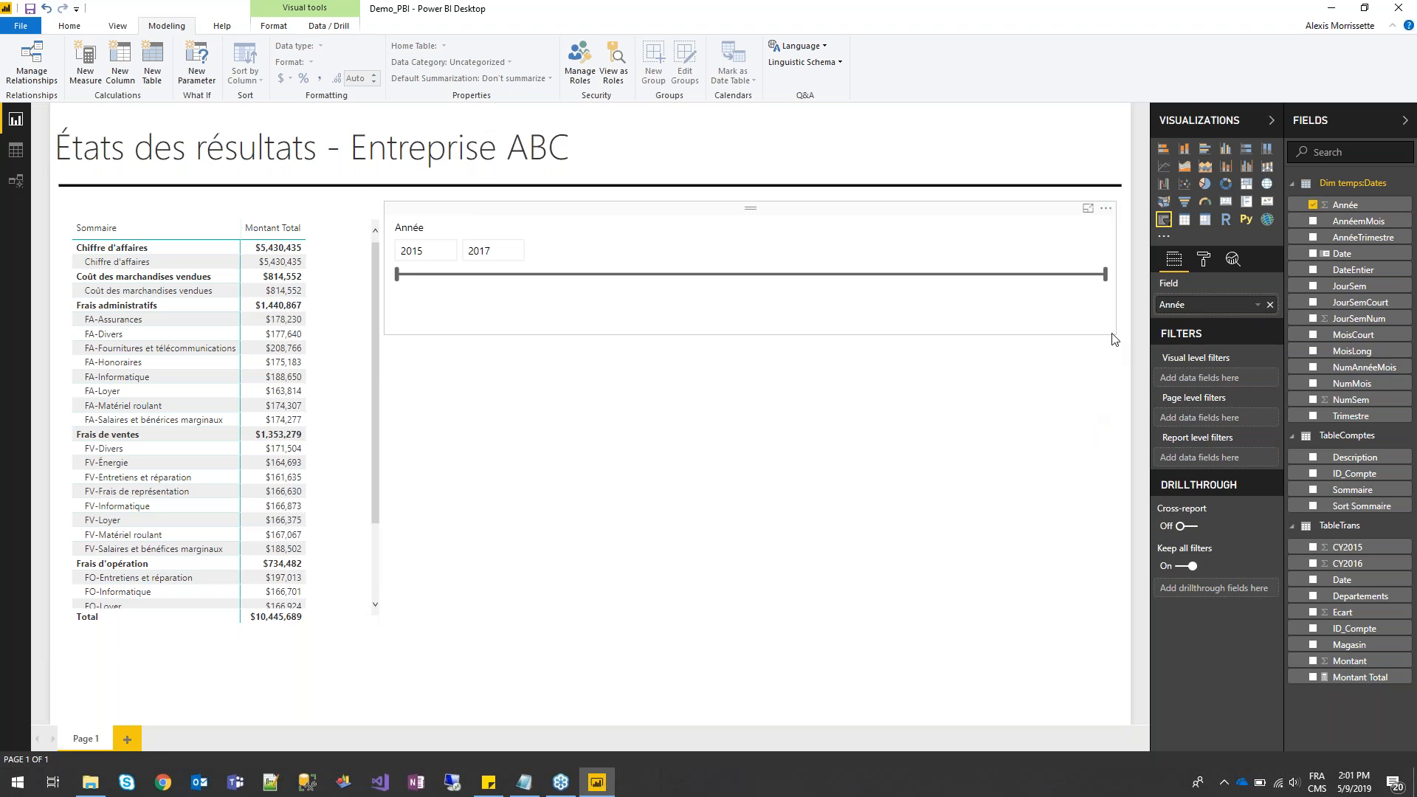
drag(397, 274, 662, 247)
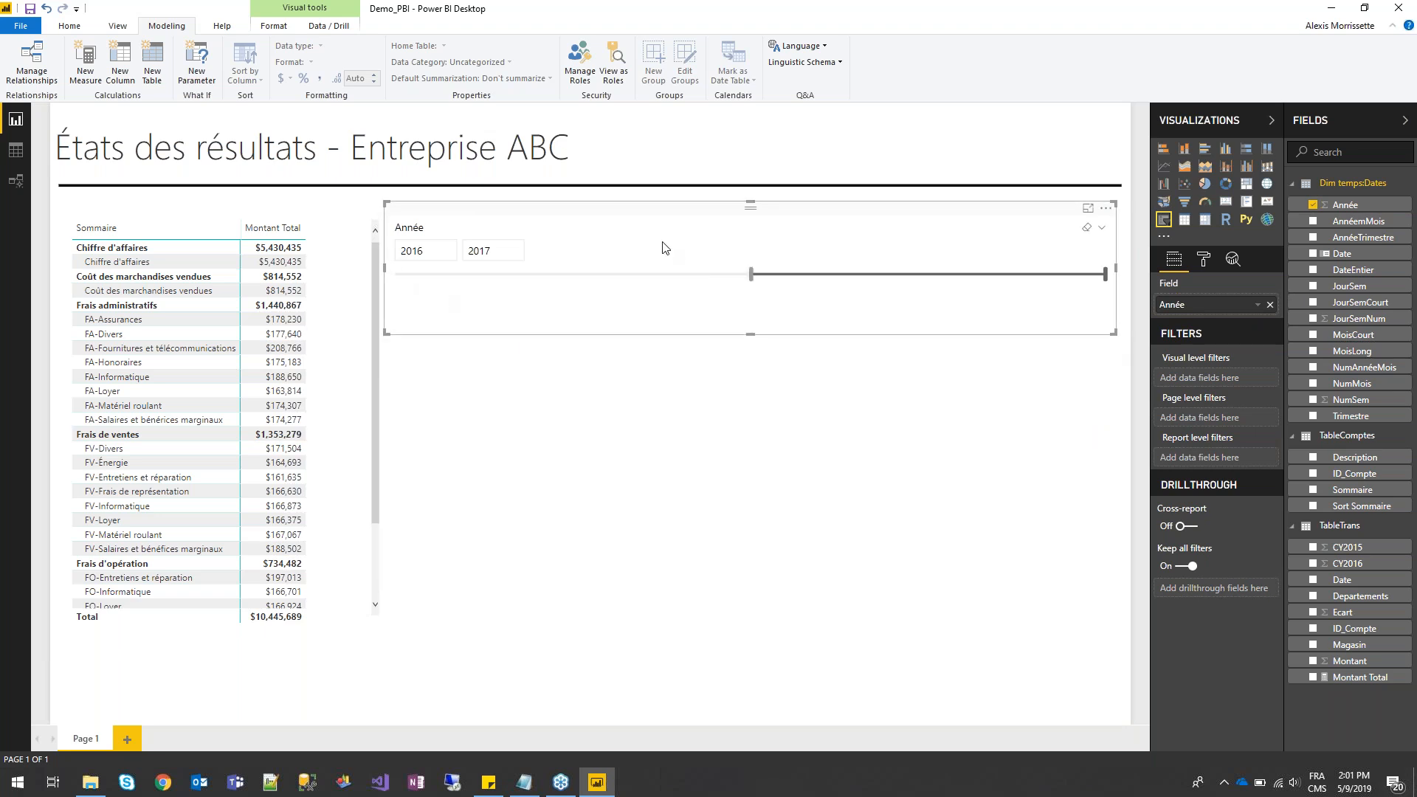
drag(751, 277, 435, 299)
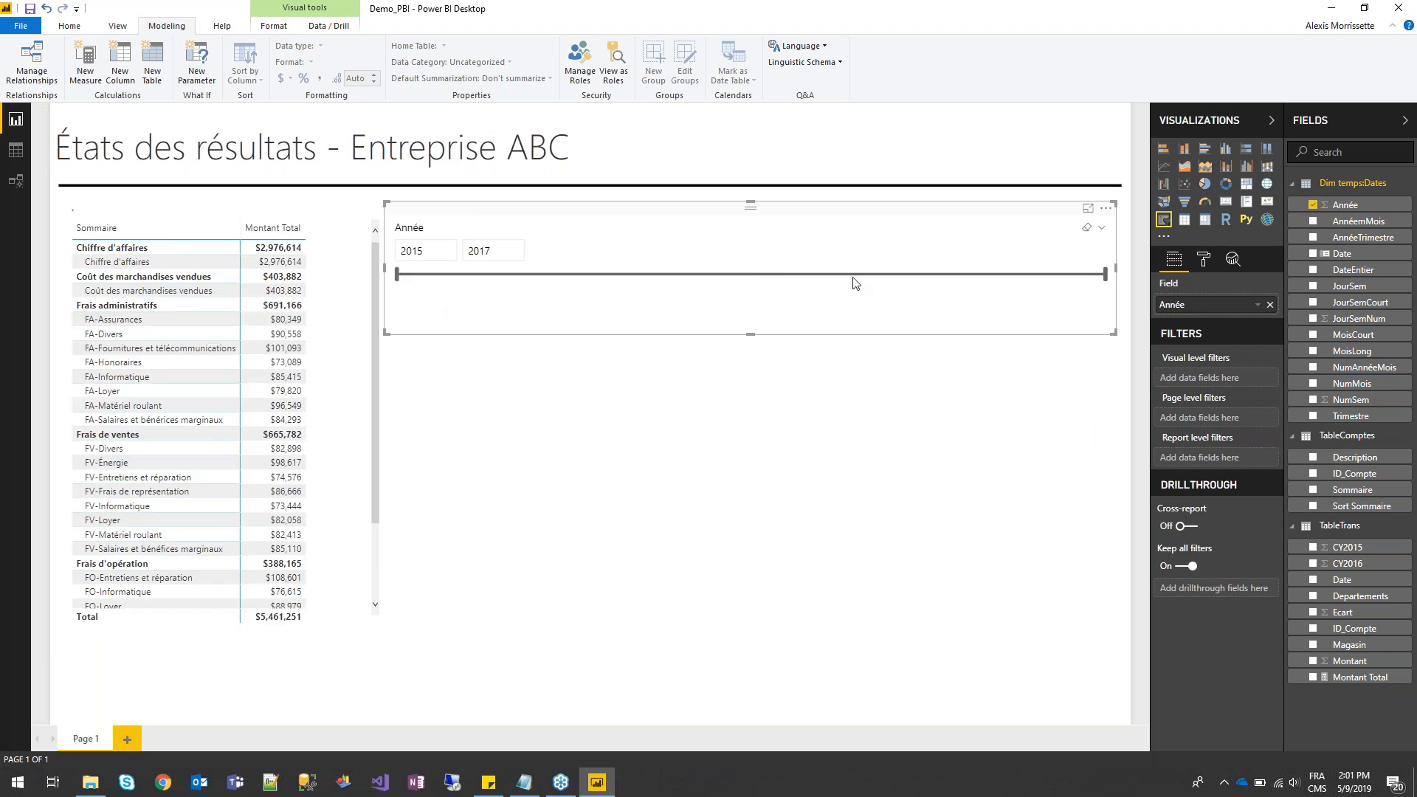
Change the Année slicer to a dropdown and fit it, smaller, beside the report title above the horizontal line
click(1103, 232)
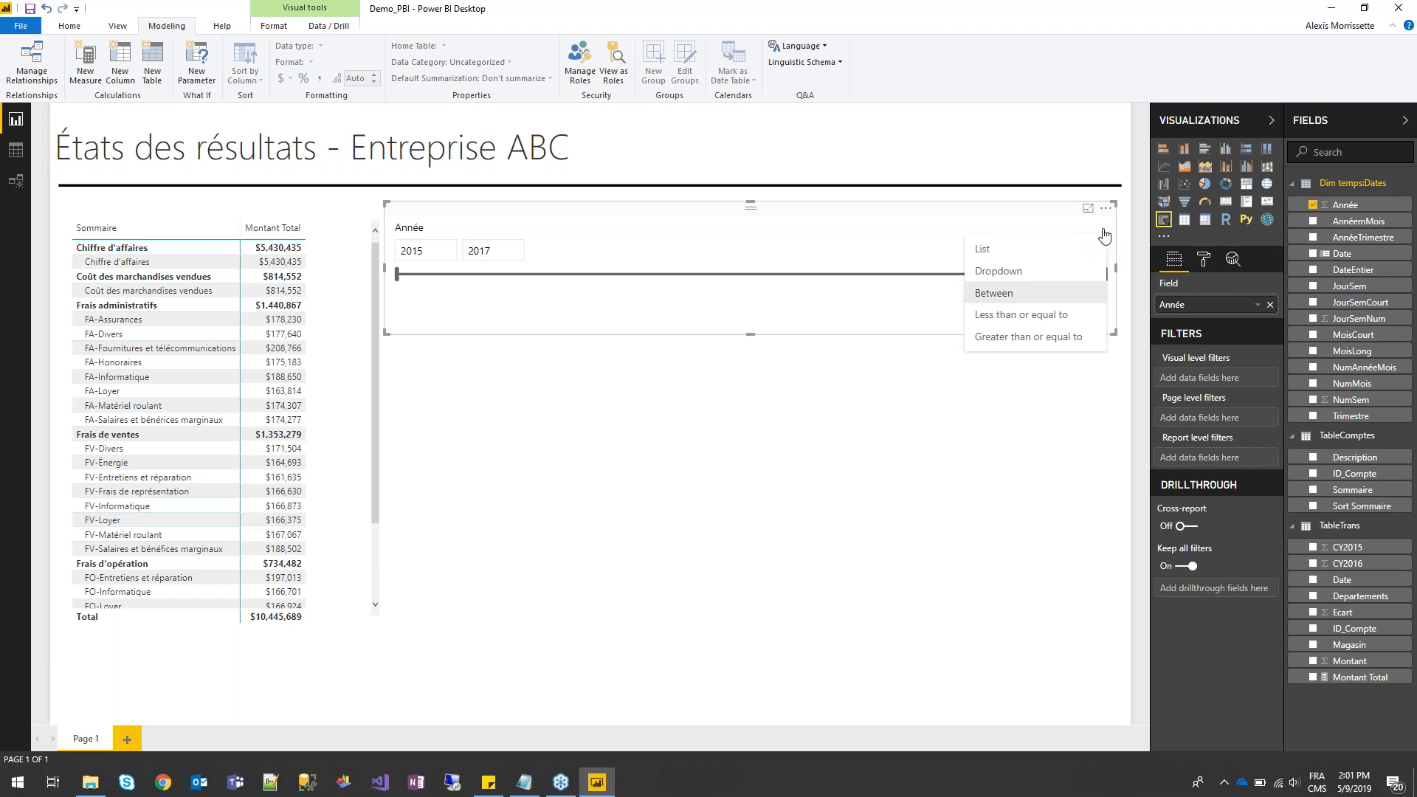
click(1008, 273)
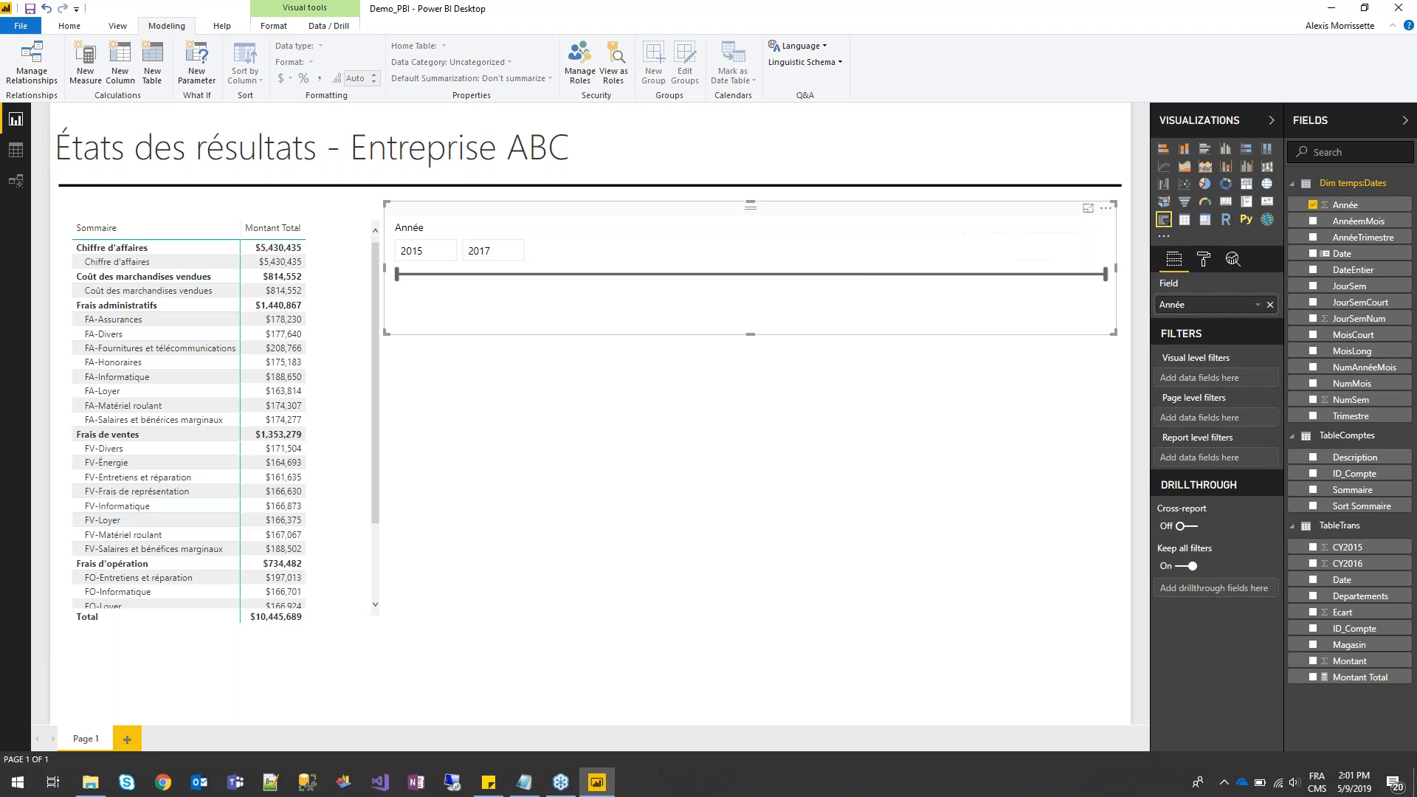
drag(384, 268, 850, 266)
drag(982, 214, 818, 104)
drag(822, 236, 825, 185)
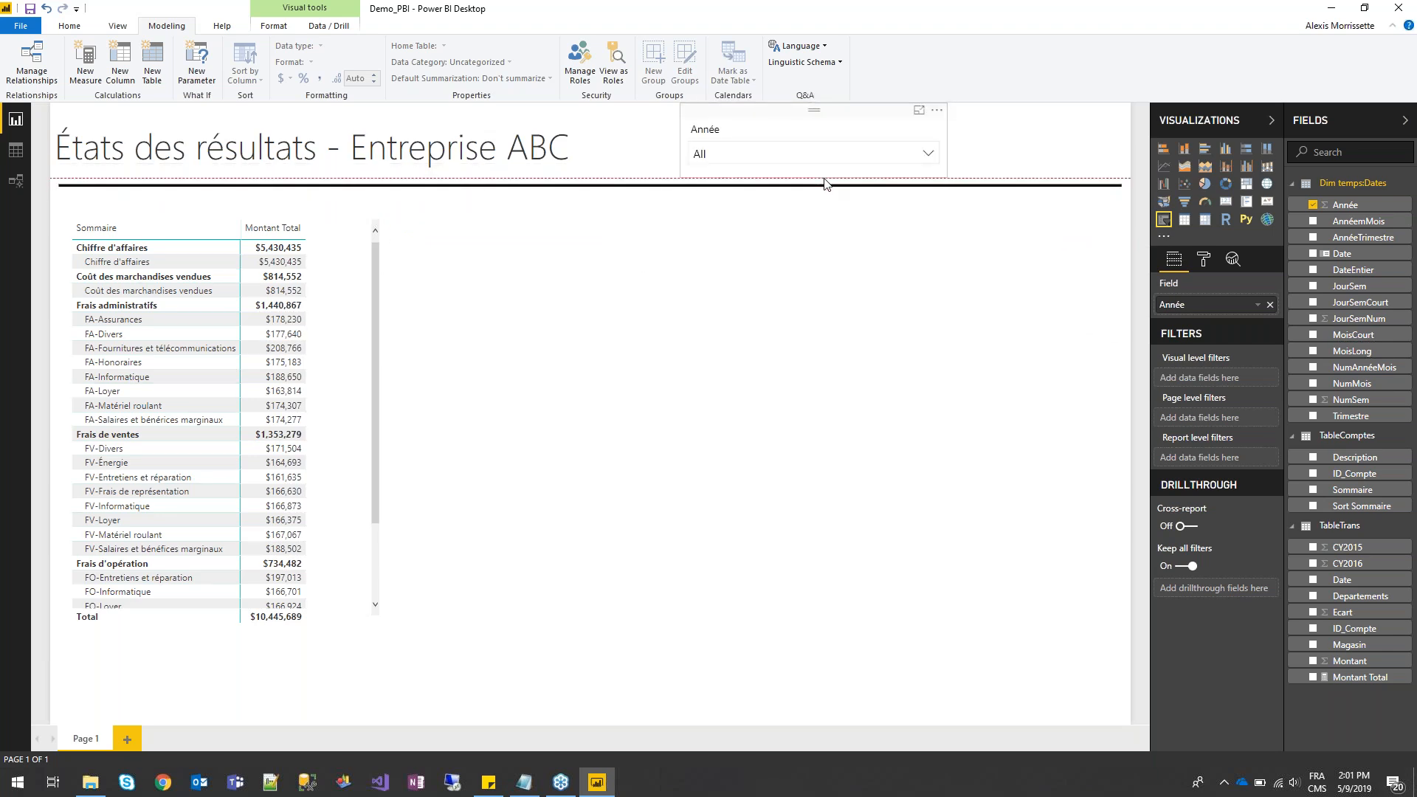
Filter the report to 2016 with the Année slicer and leave its list collapsed
click(928, 154)
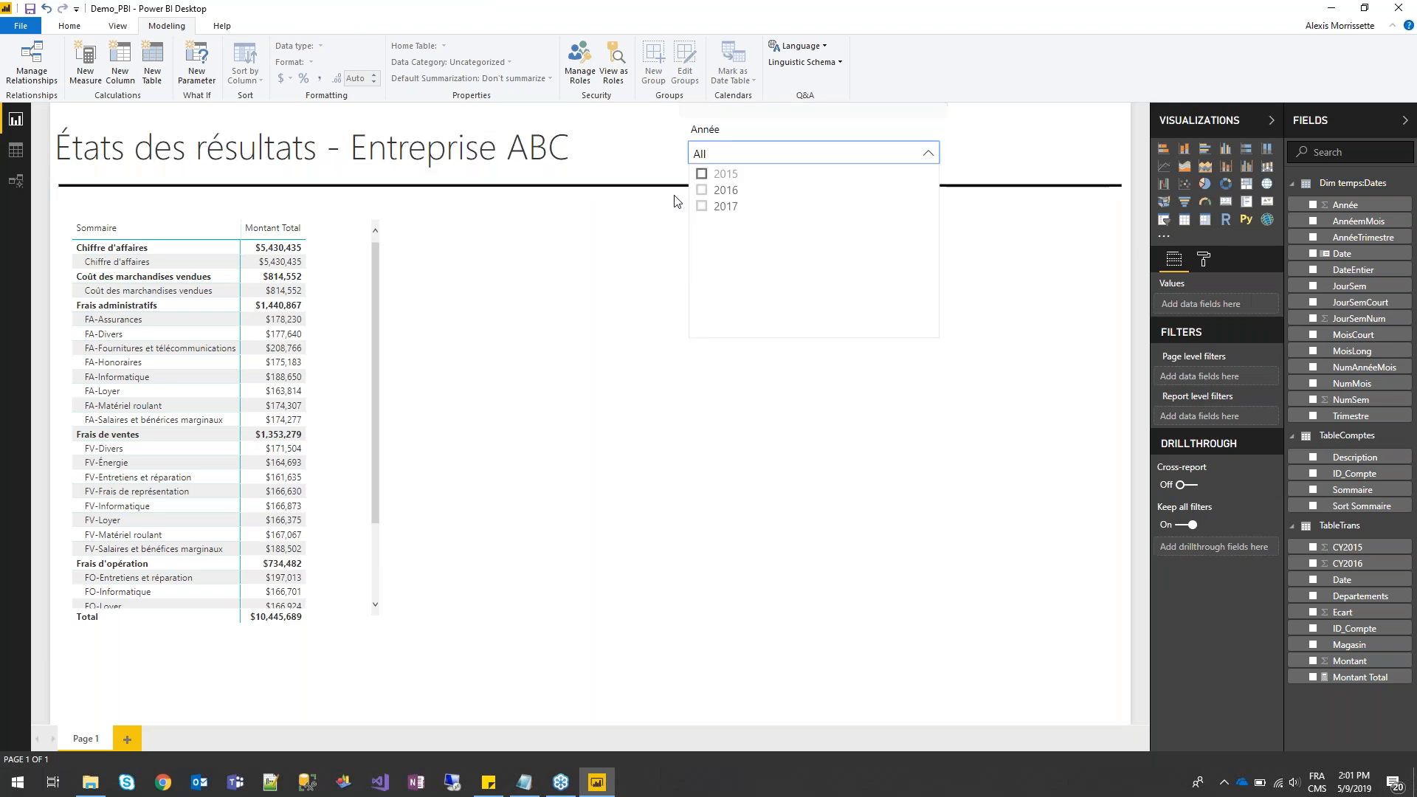
click(702, 191)
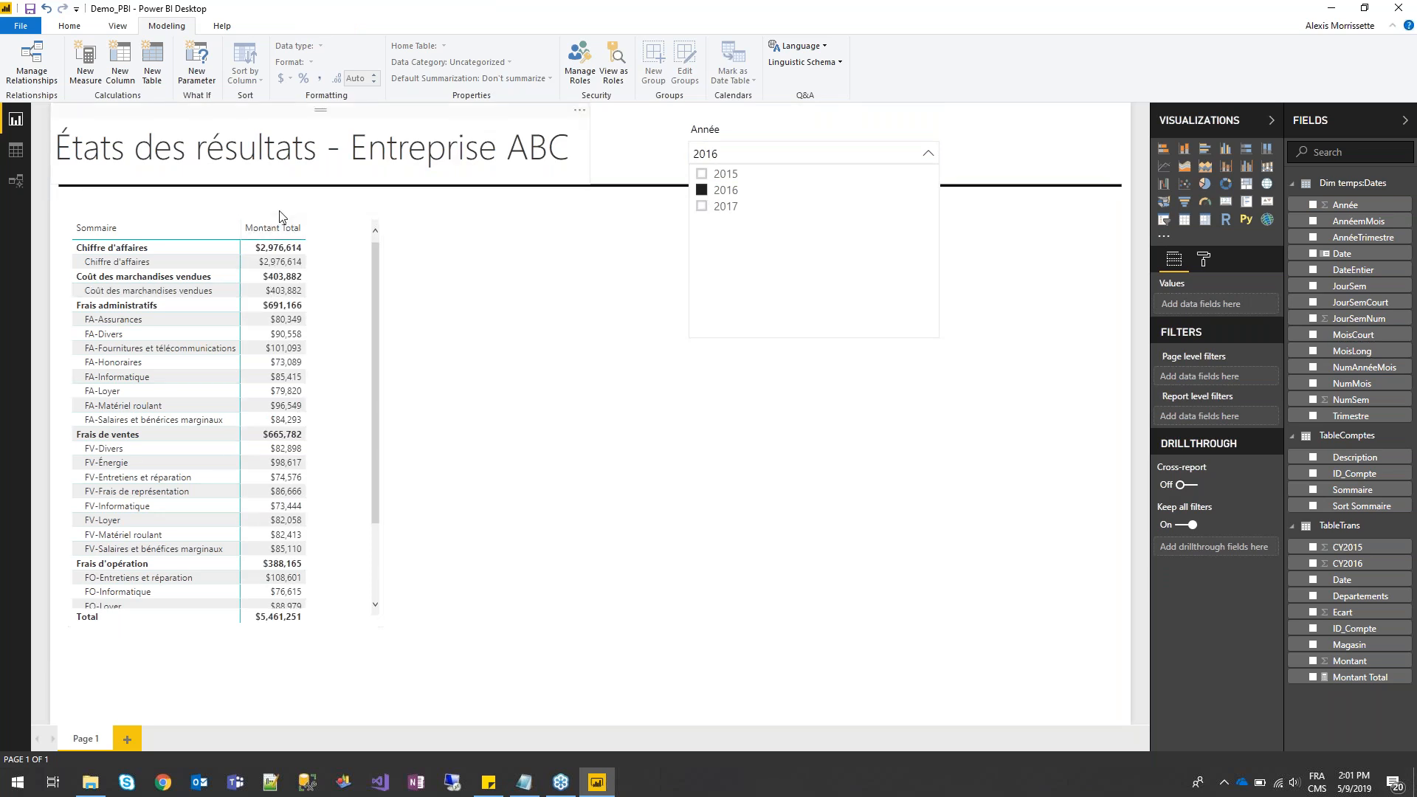
click(941, 524)
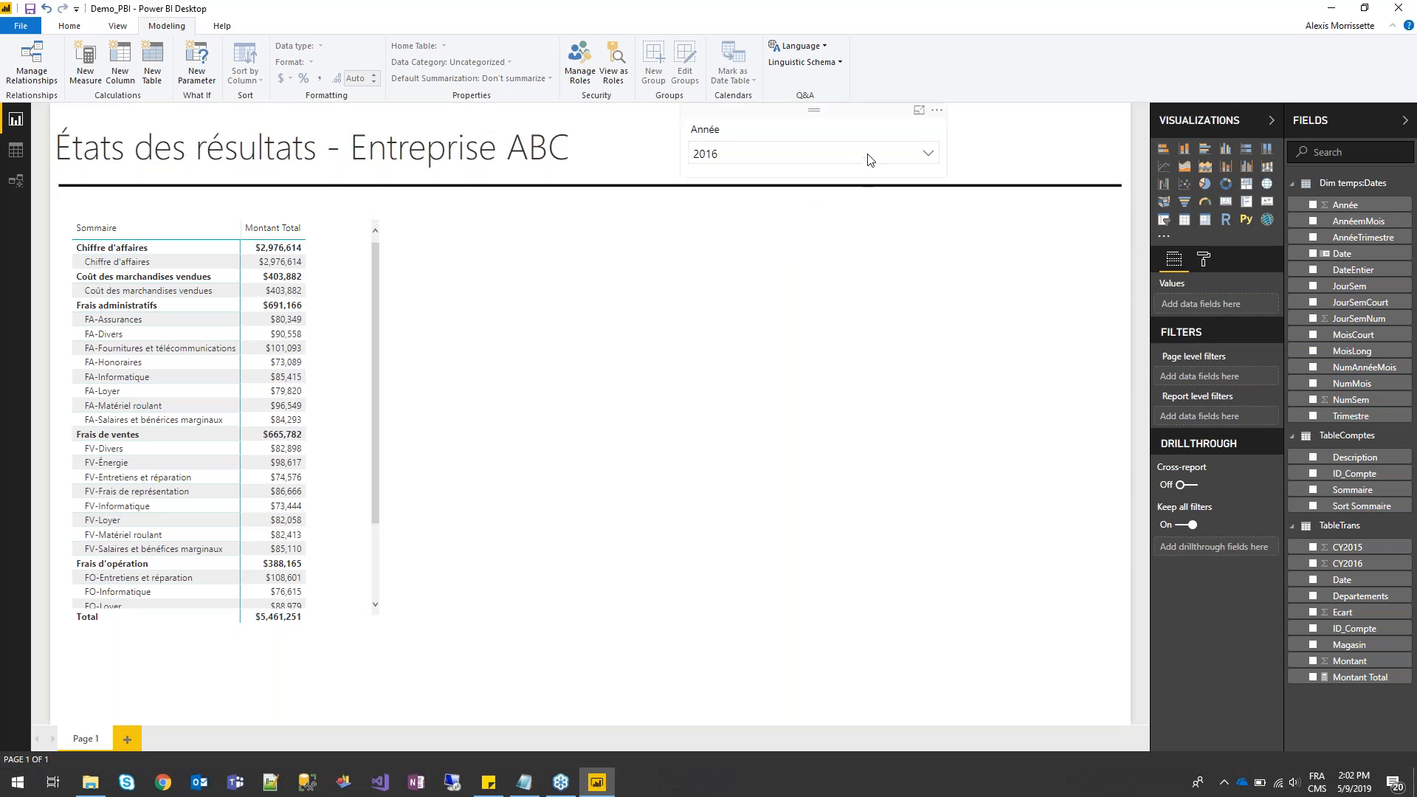
click(927, 154)
click(995, 300)
Create a measure in TableTrans named Montant Total Last Year, starting its formula with CALCULATE([Montant Total],
right_click(1355, 525)
click(1358, 287)
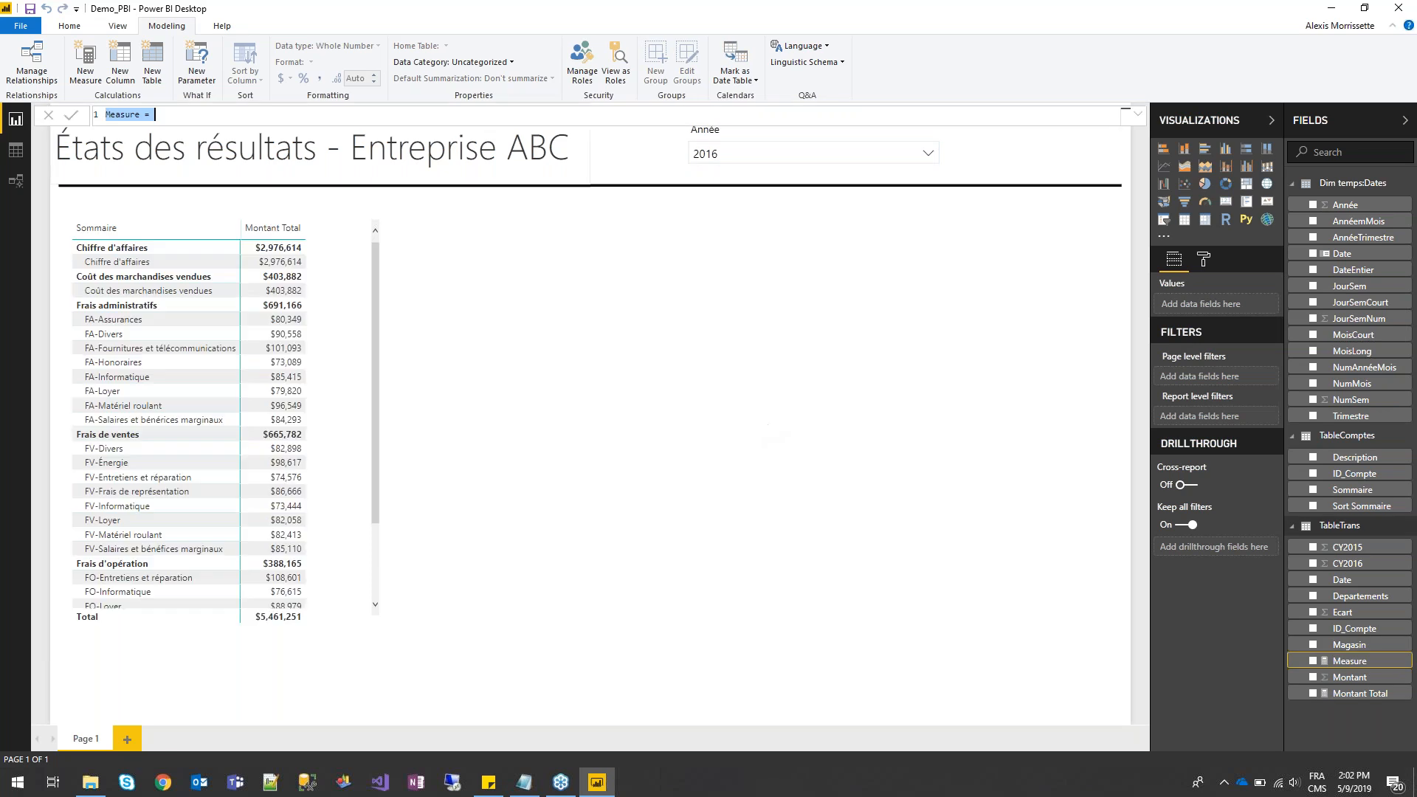
text(Montant Total Last )
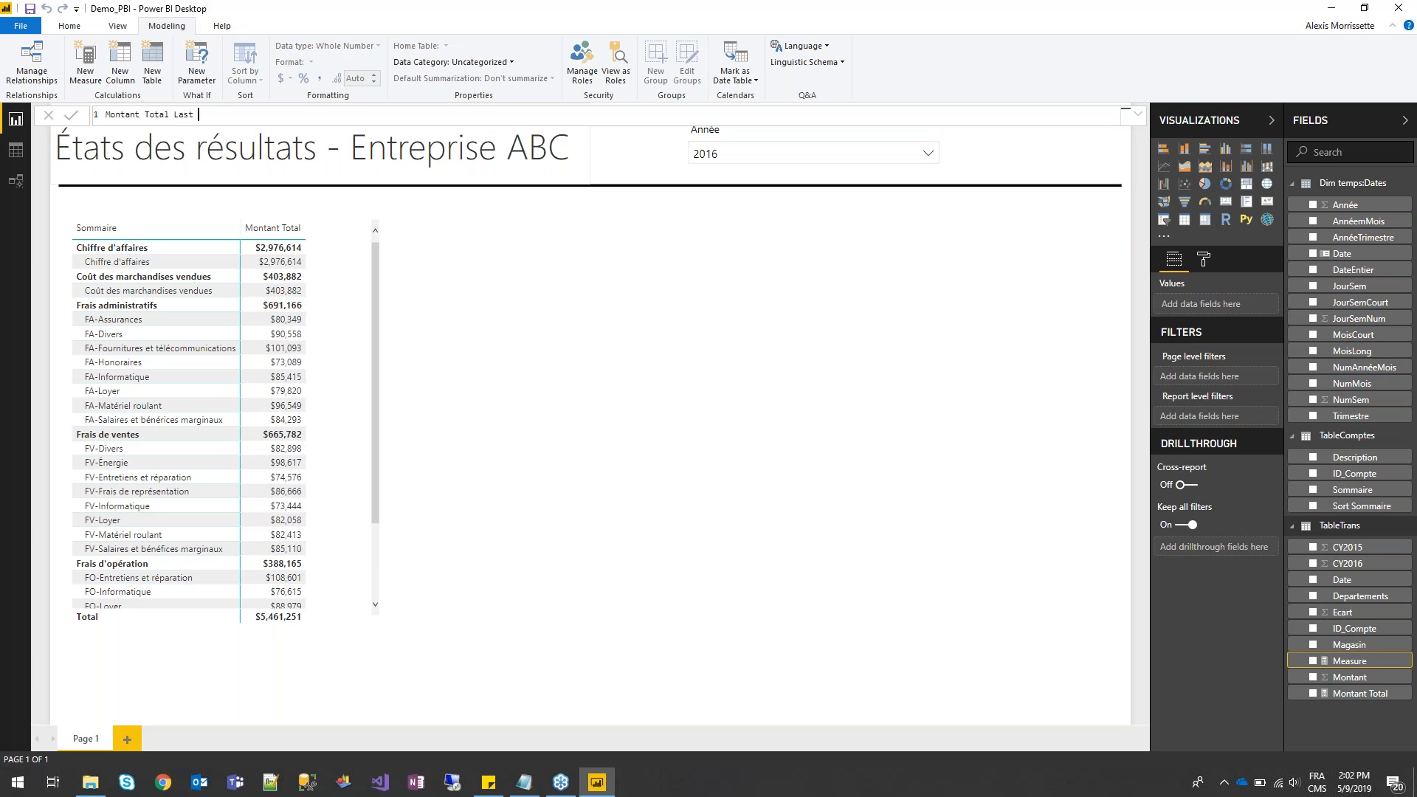
text(Year = CL)
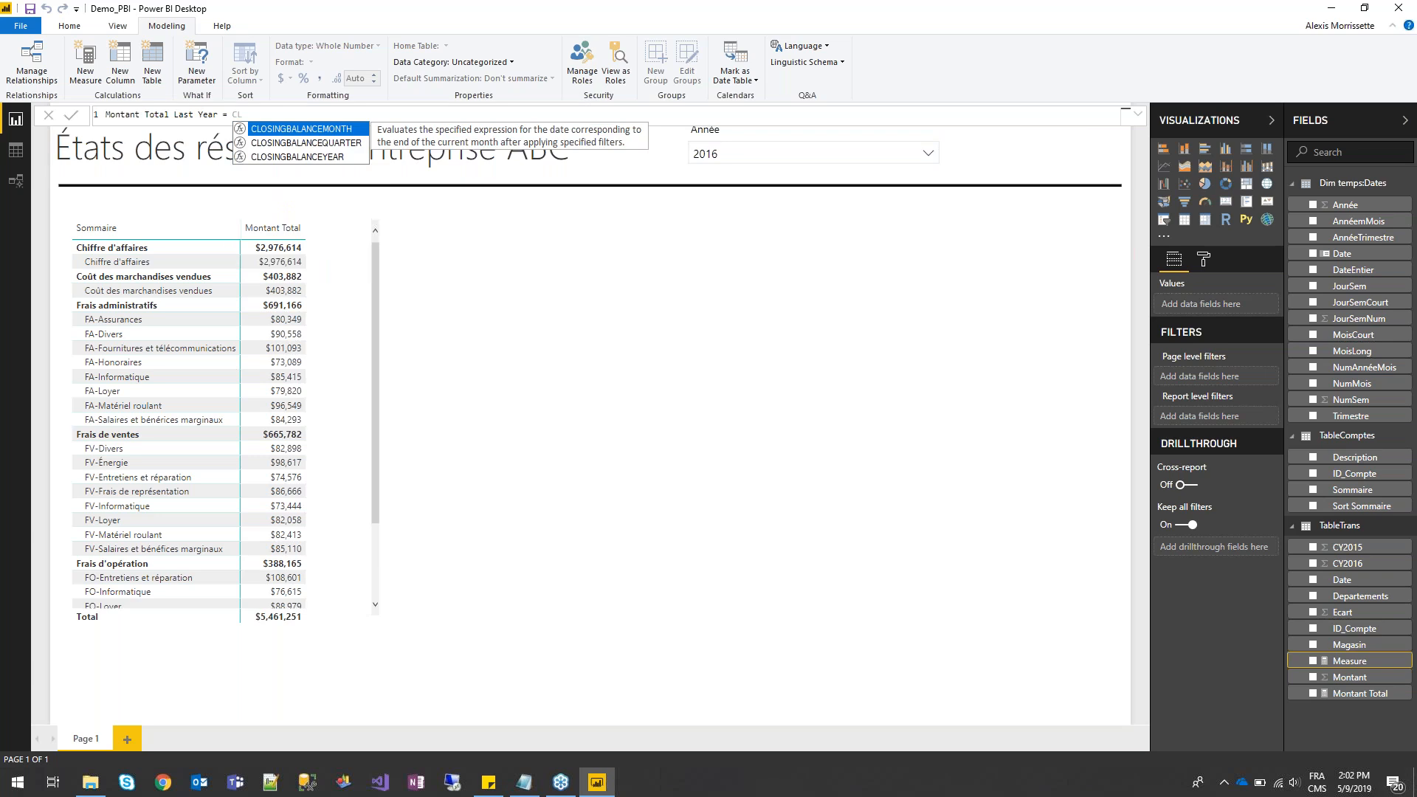
key(BackSpace)
text(ALCULATE()
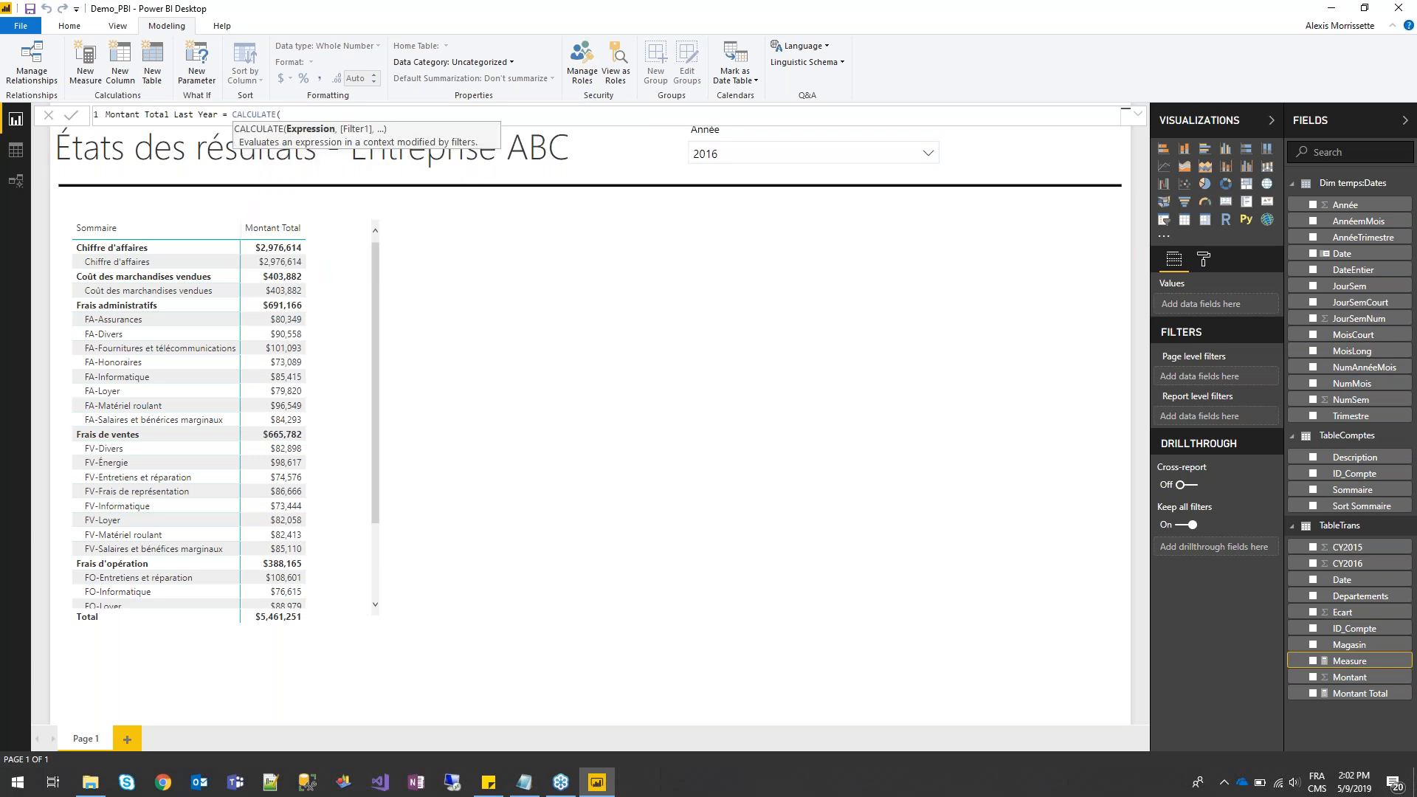
text(monta)
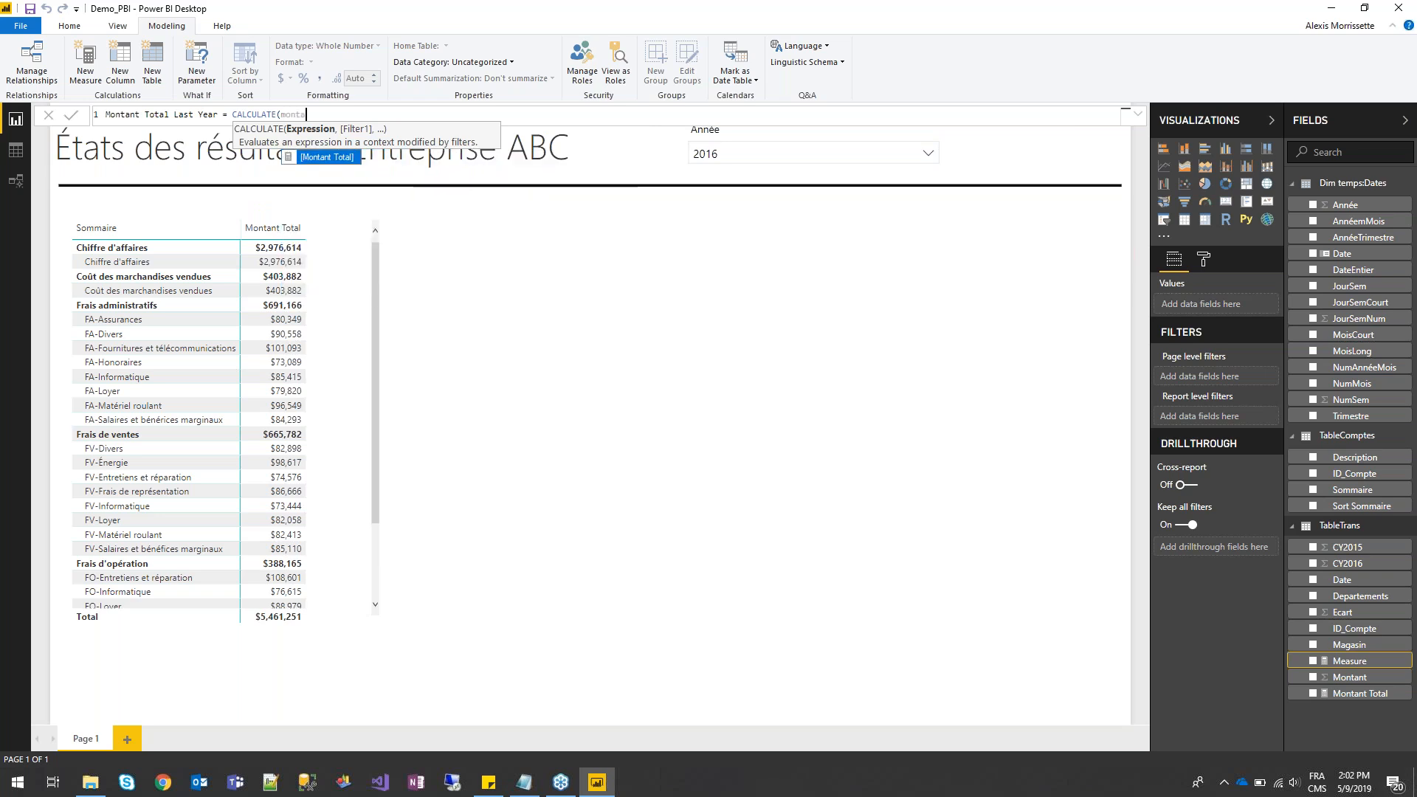
key(Tab)
text(,)
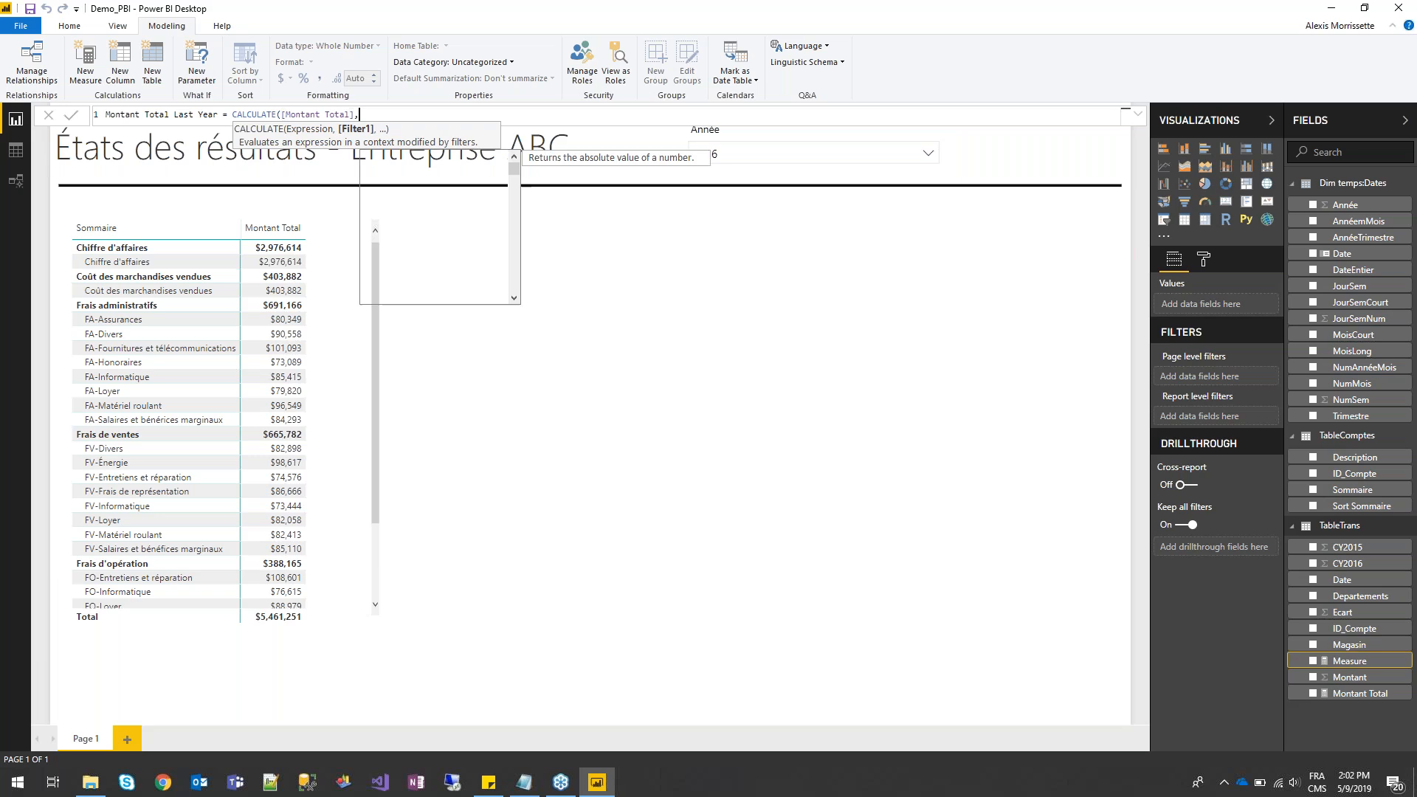
Complete the measure formula with the filter SAMEPERIODLASTYEAR('Dim temps:Dates'[Date]) and commit it
text(SAME)
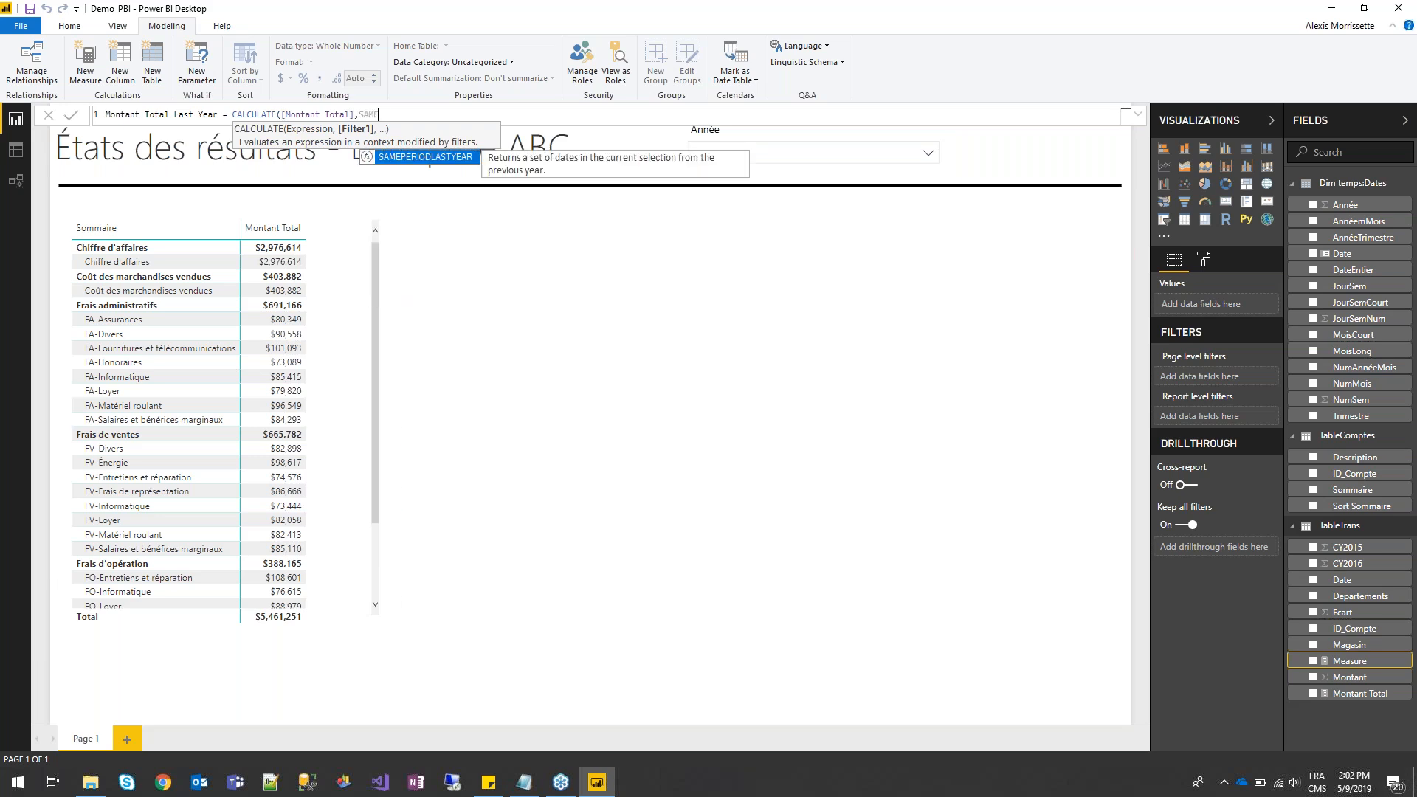
key(Tab)
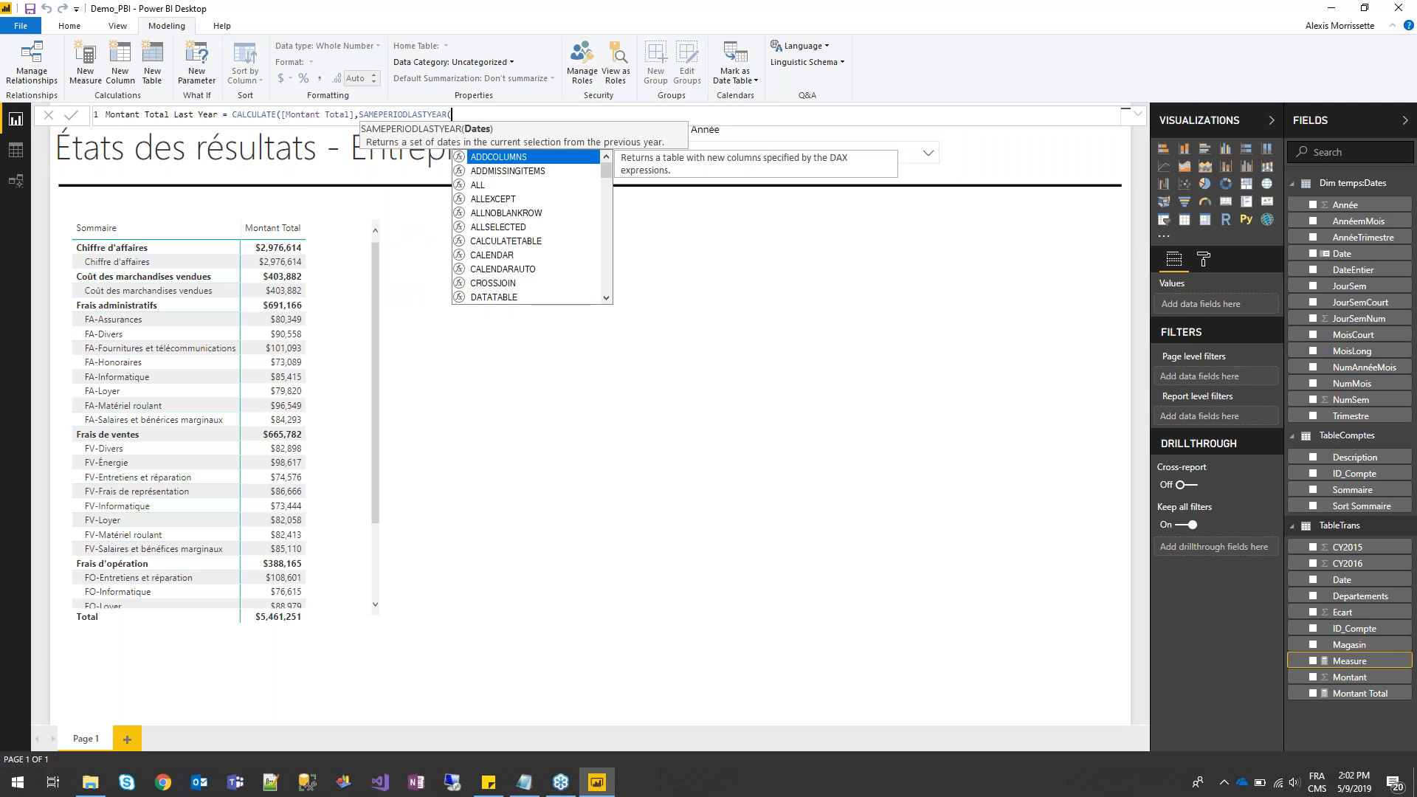
text(date)
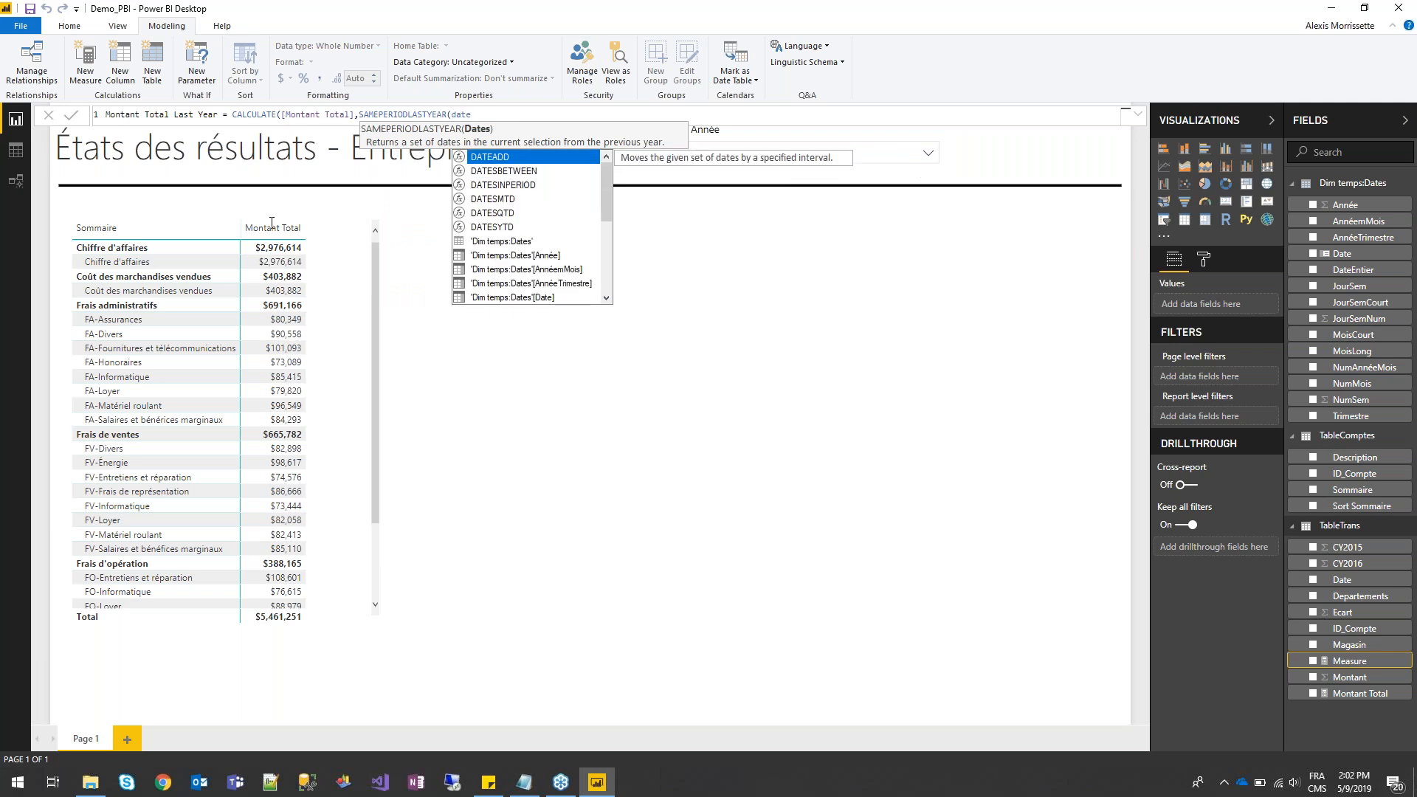
double_click(528, 298)
text())
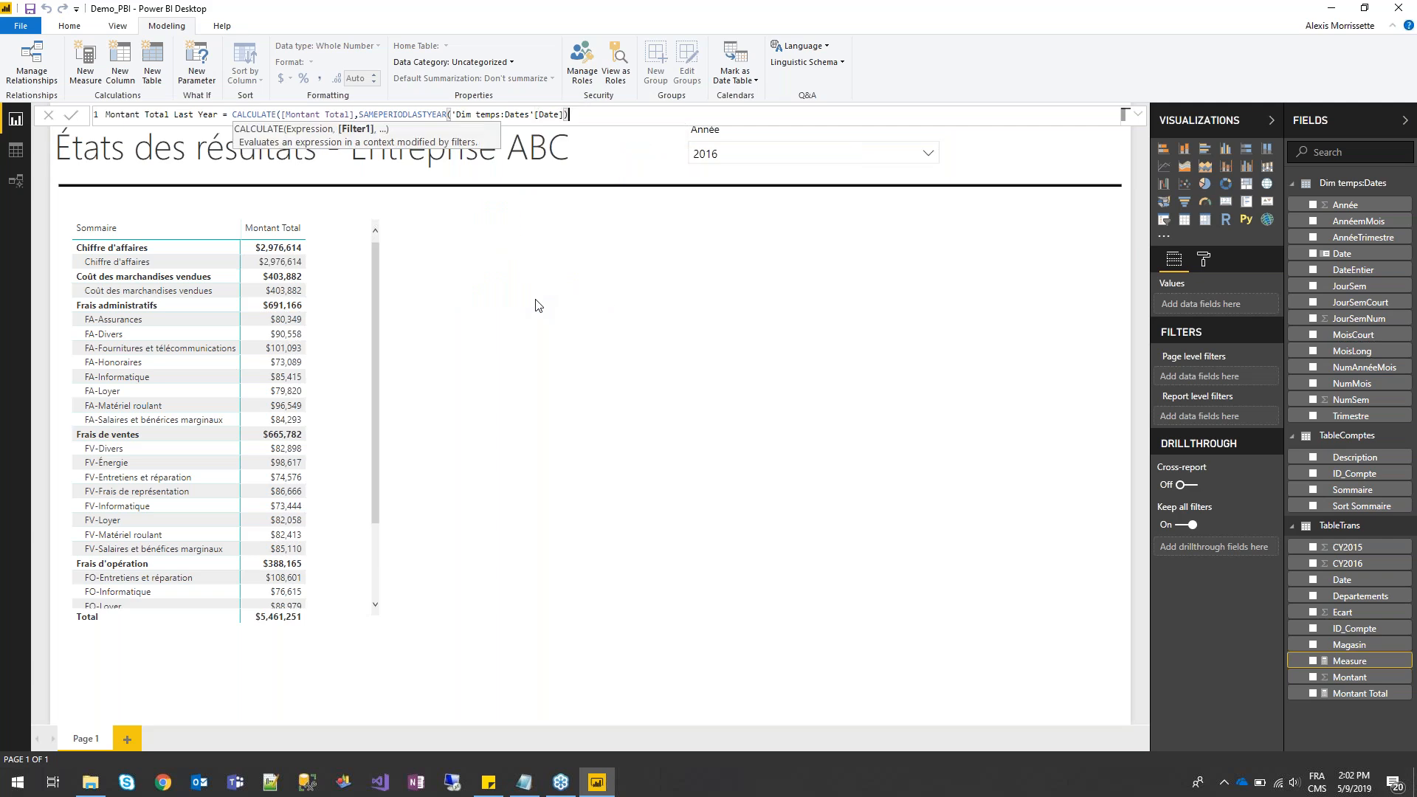
text())
key(Return)
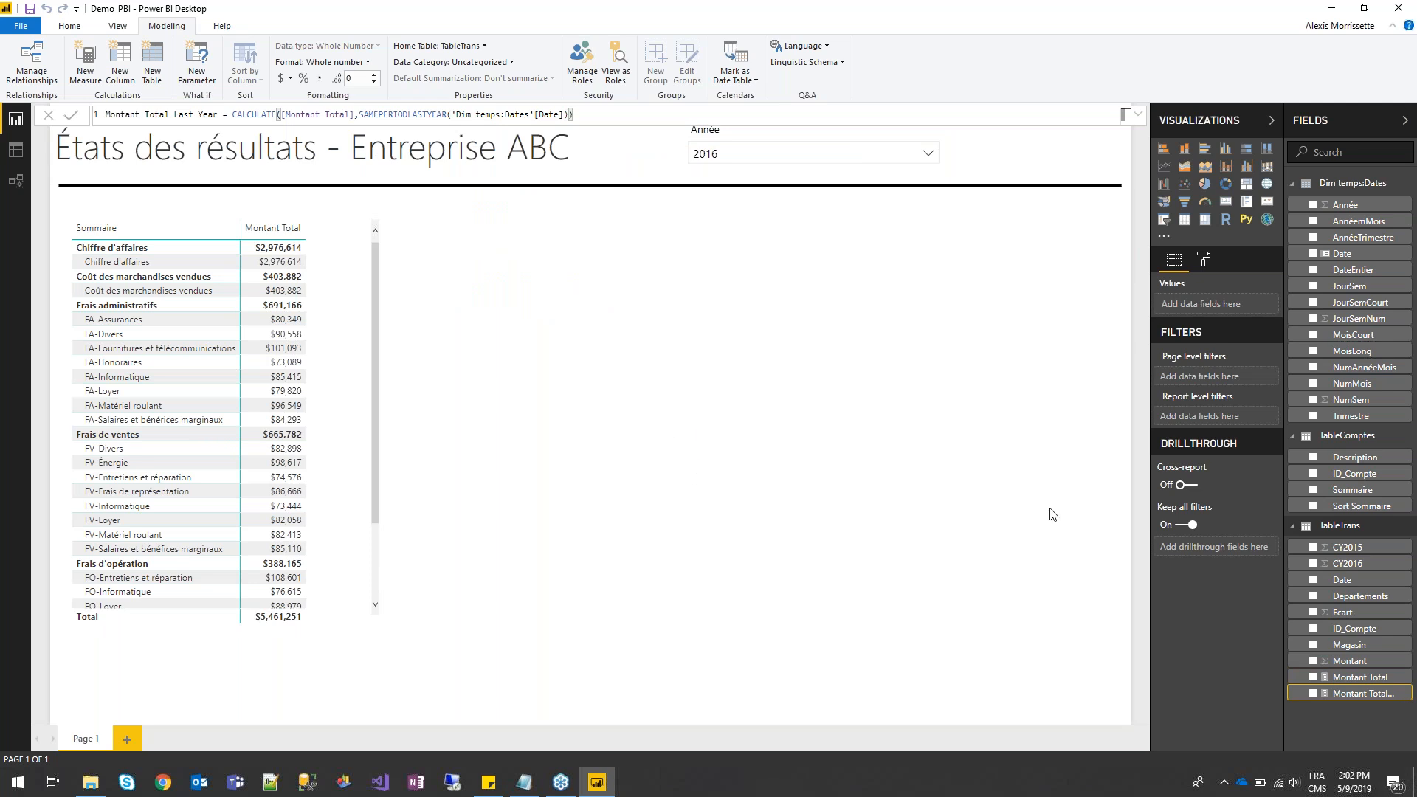
Add the Montant Total Last Year measure to the matrix values below Montant Total
click(347, 377)
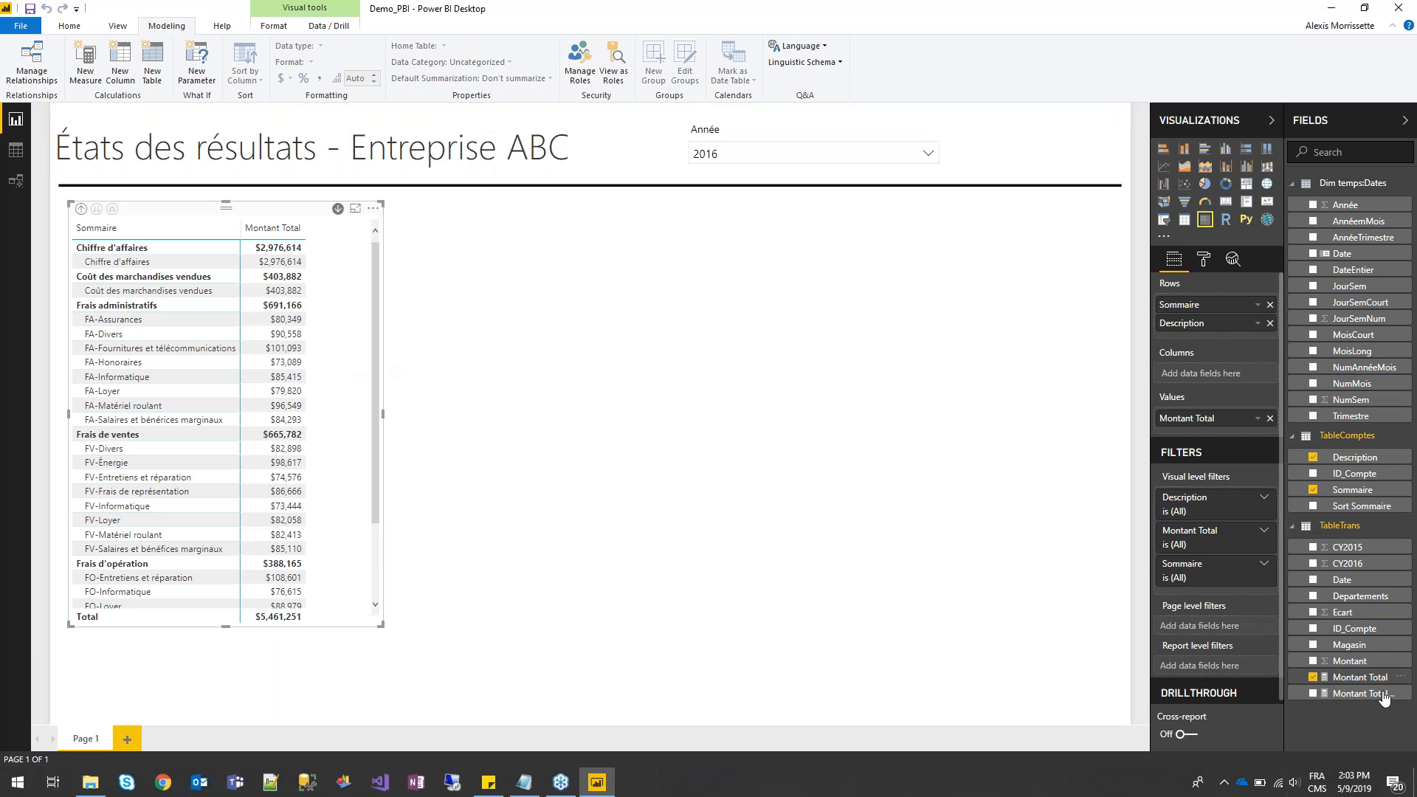
drag(1362, 693, 1140, 430)
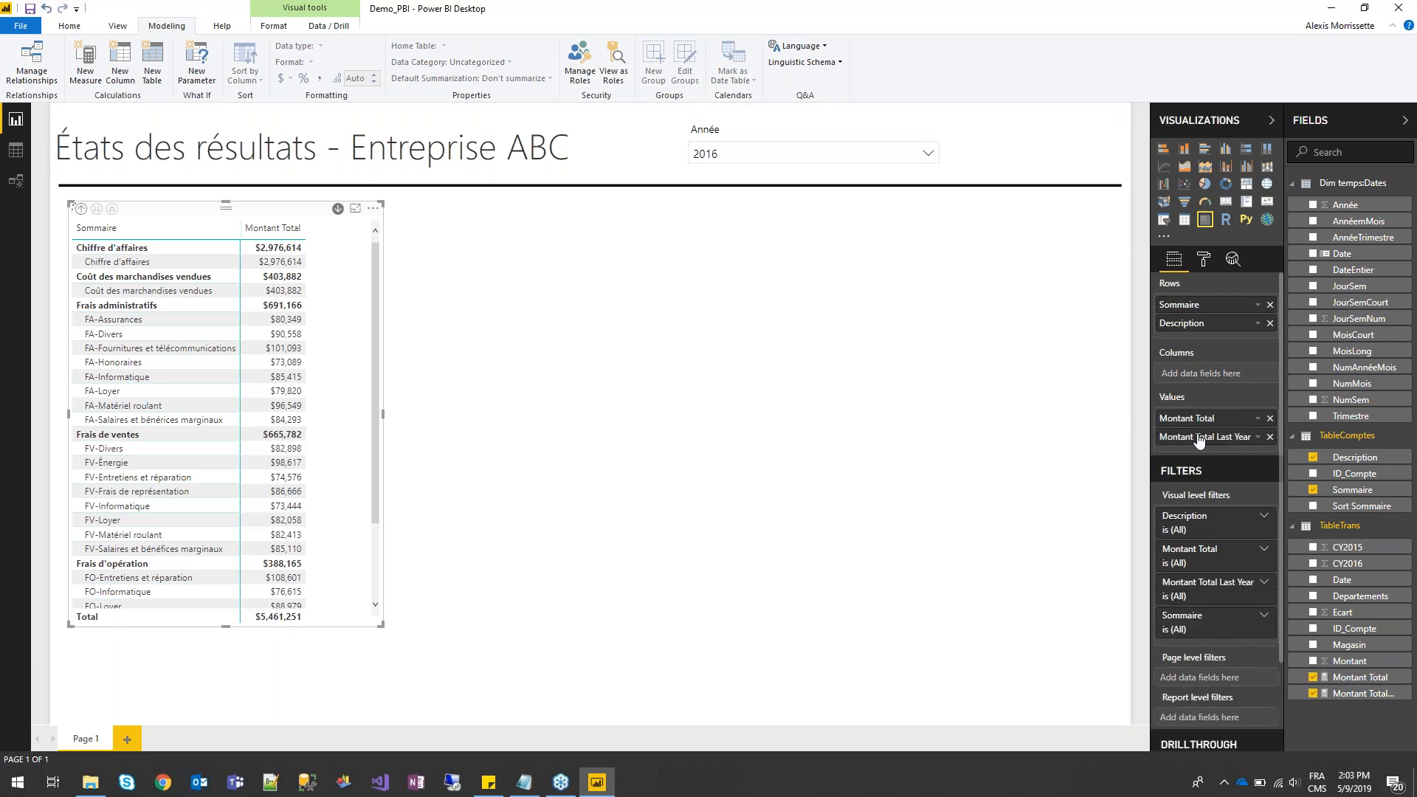
Format Montant Total Last Year as Currency general and widen the matrix to fit its column
click(1360, 694)
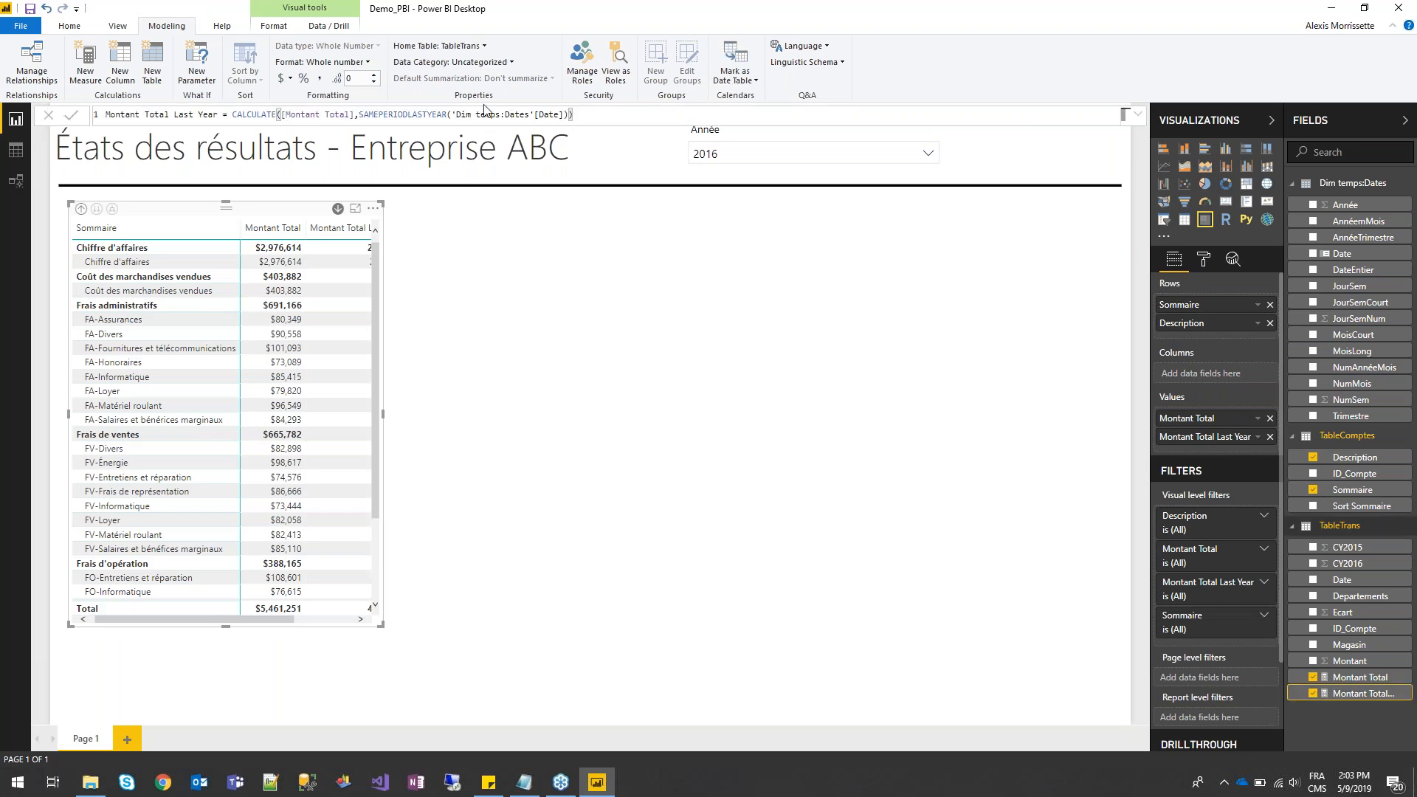
click(280, 79)
click(306, 116)
drag(383, 414, 447, 412)
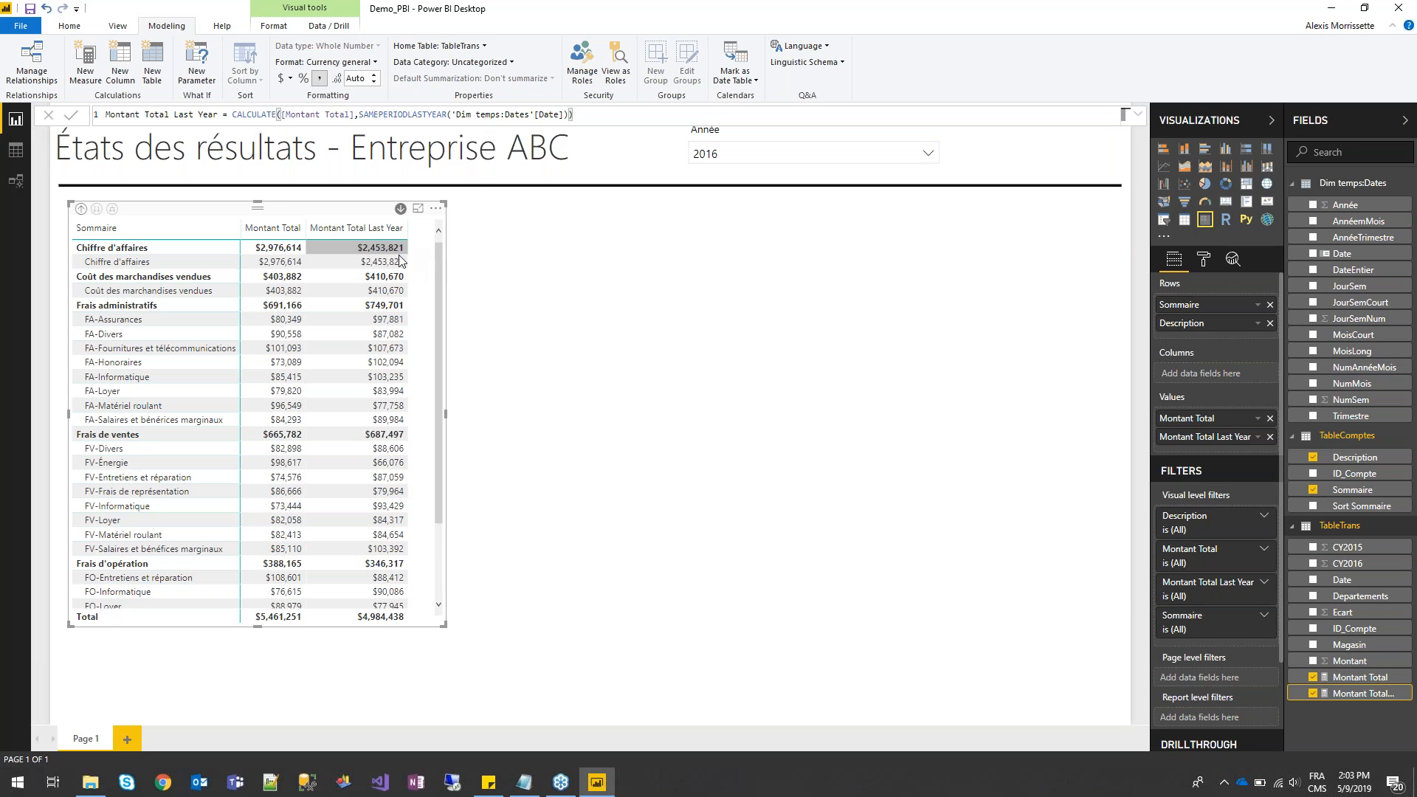
Switch the Année slicer to 2015 to check the matrix's last-year column, and set it back to 2016
click(859, 154)
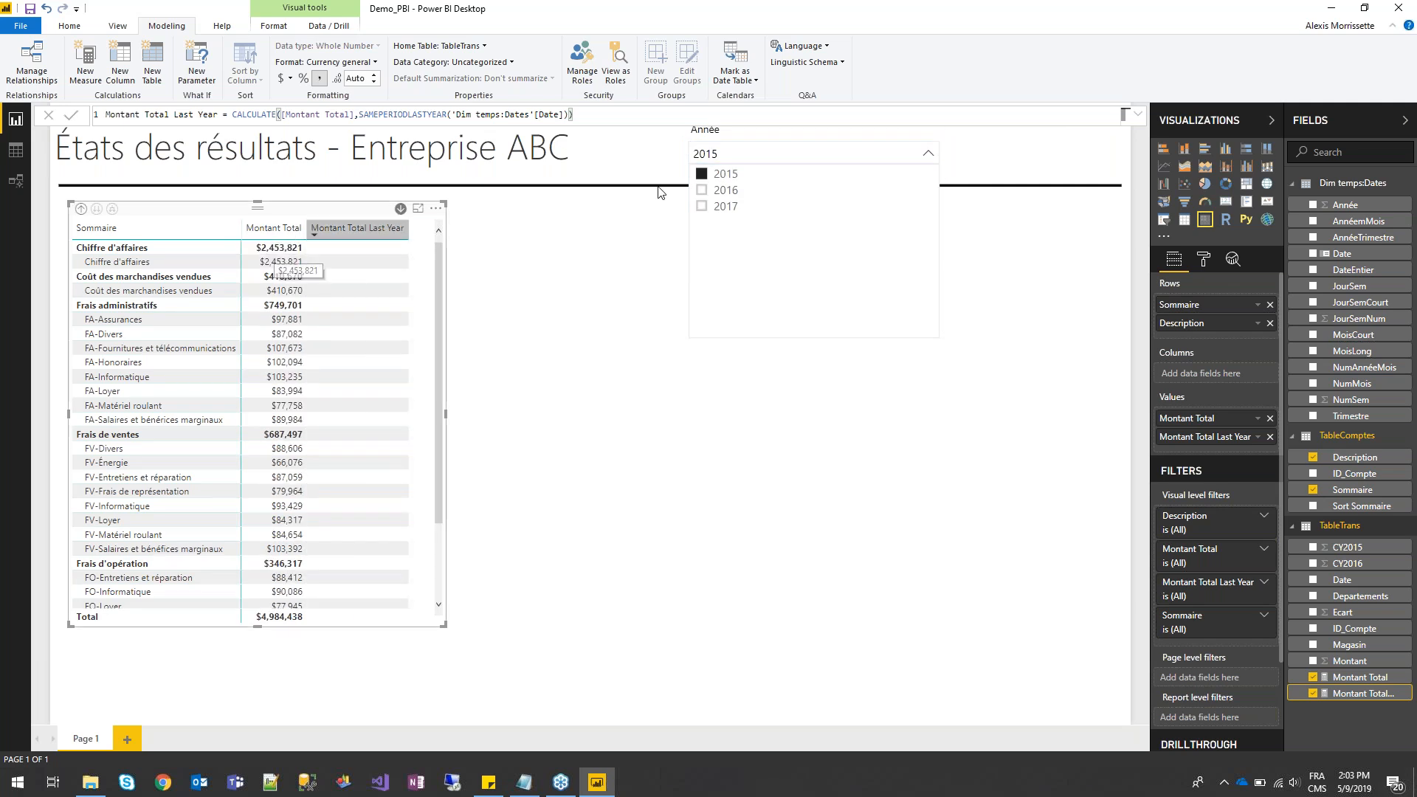
click(726, 191)
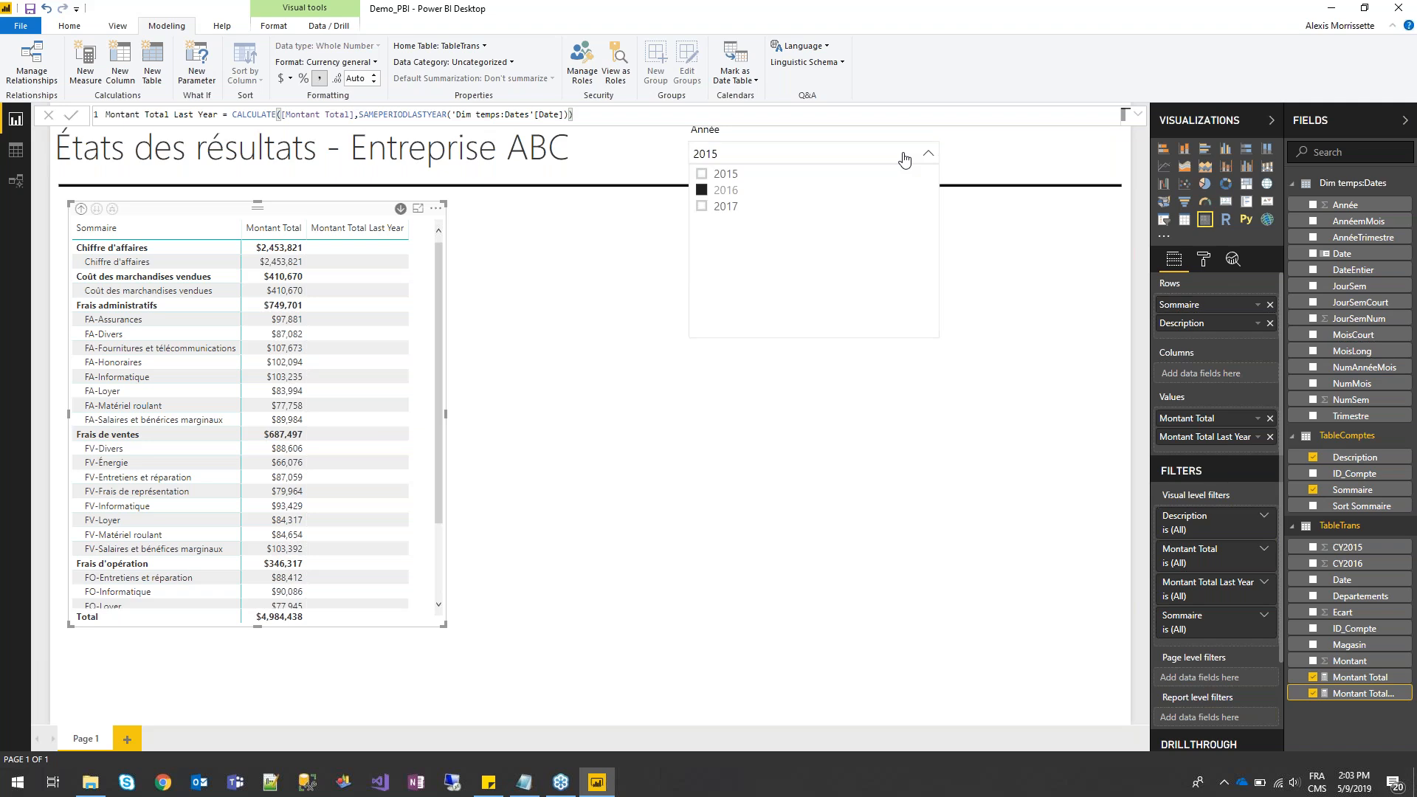
click(622, 601)
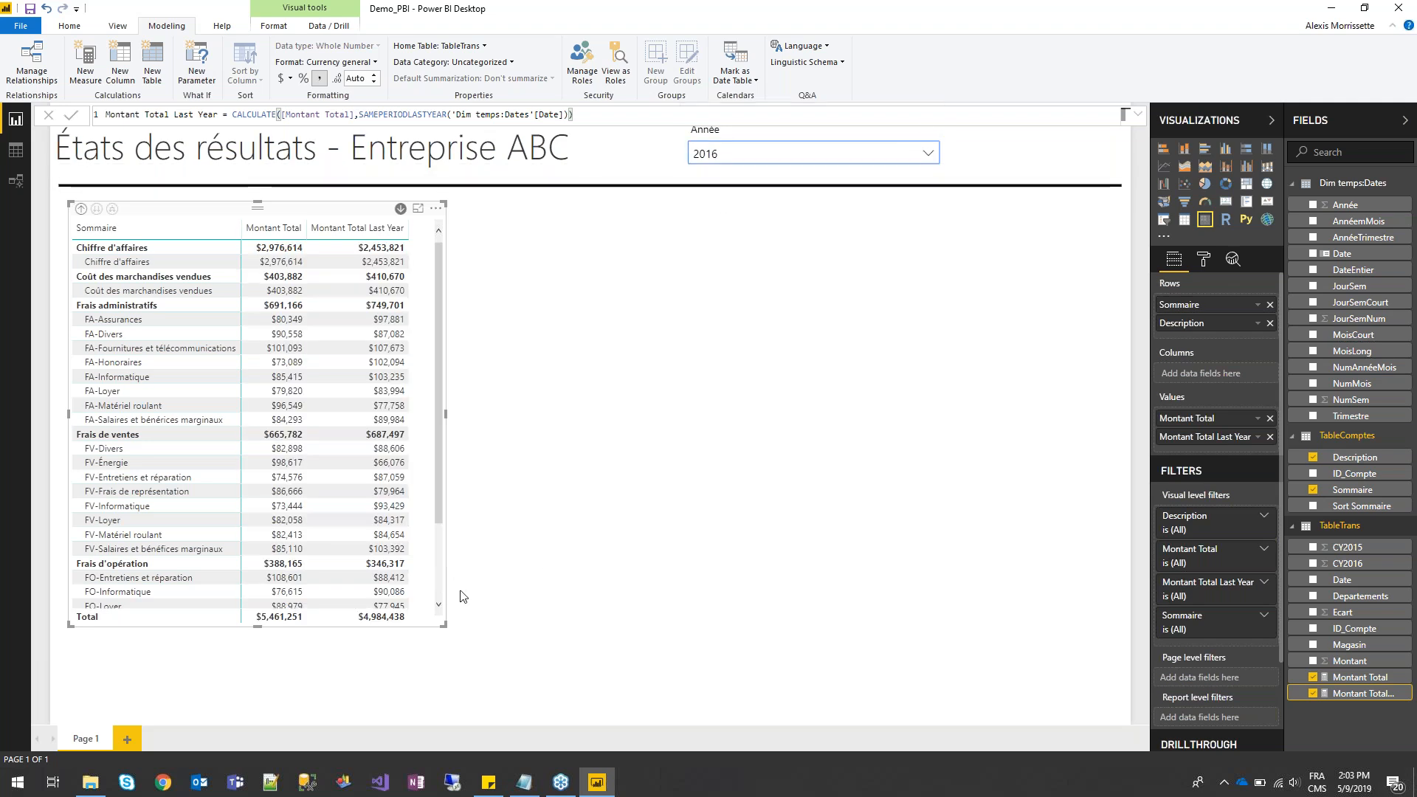
Reduce the height of the matrix from its lower edge
drag(258, 624, 281, 553)
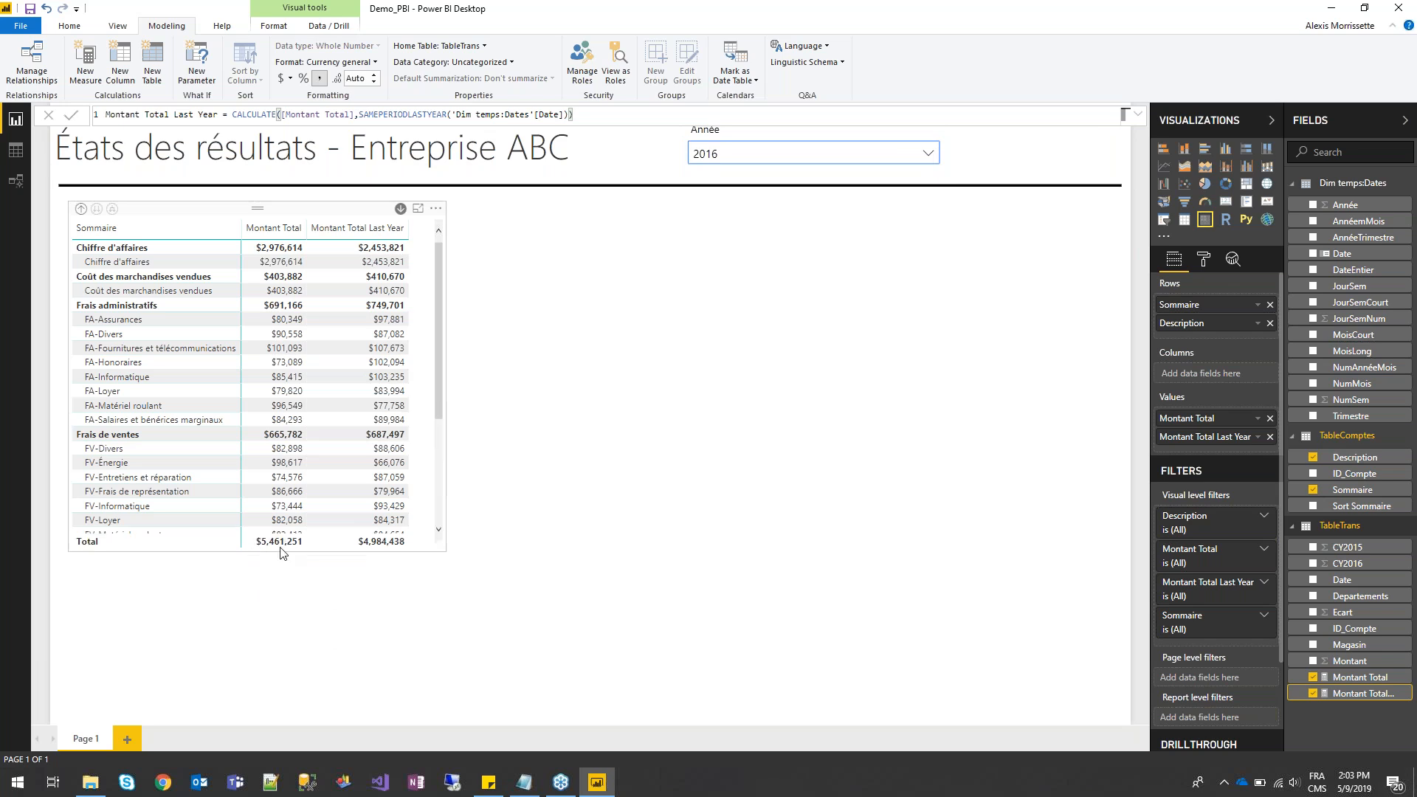
Switch to DAX - Formulas.txt in Notepad and copy the full Excédent Brut formula from the first line
click(611, 521)
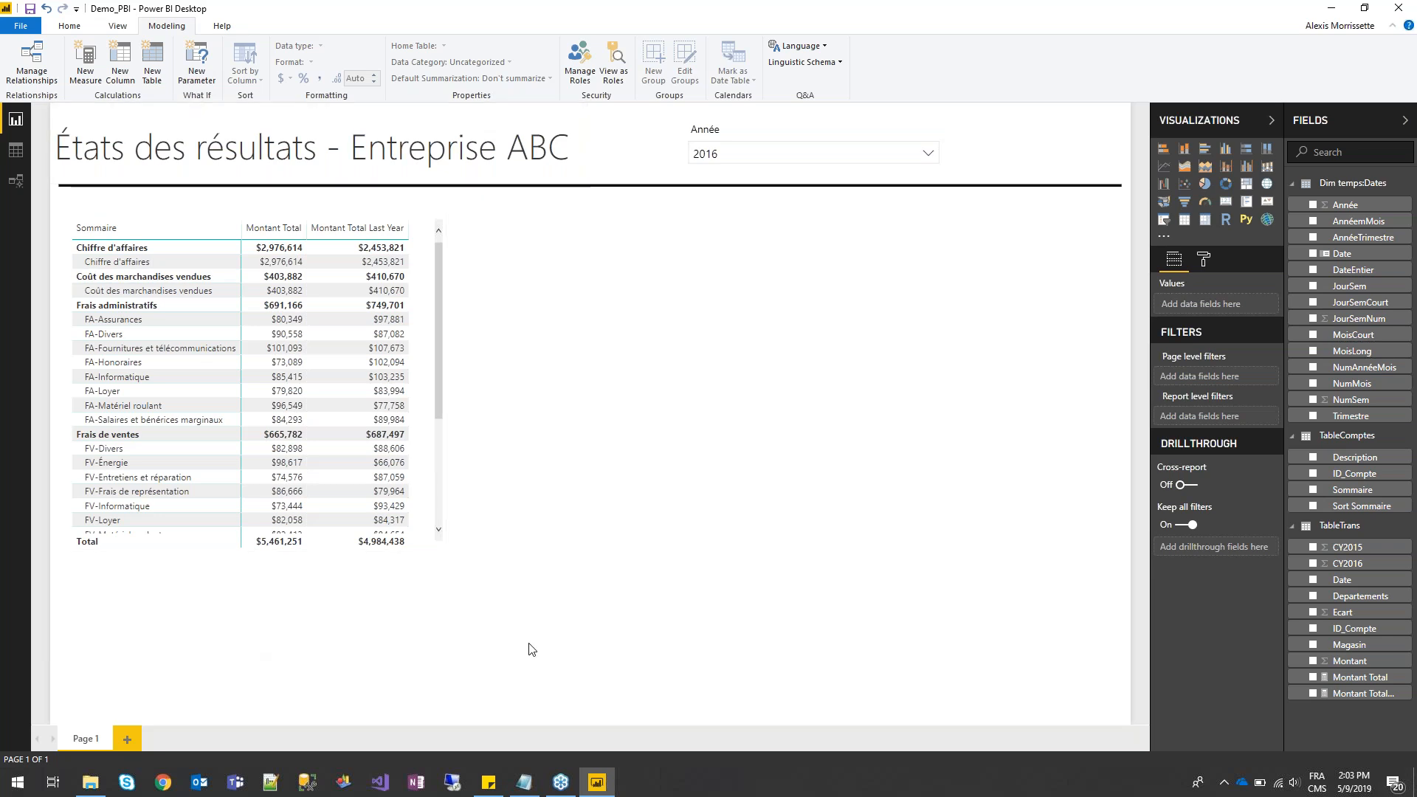
click(526, 787)
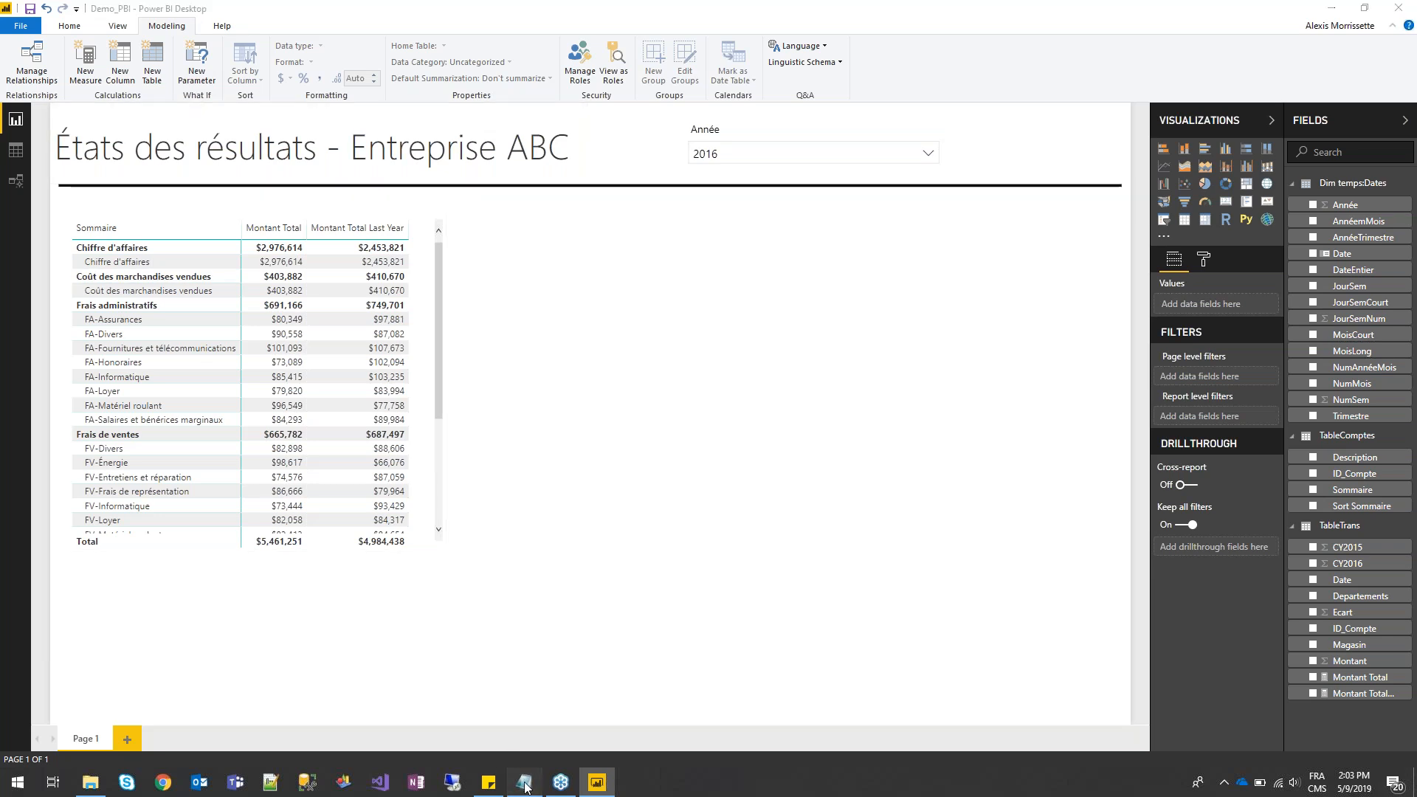
click(478, 225)
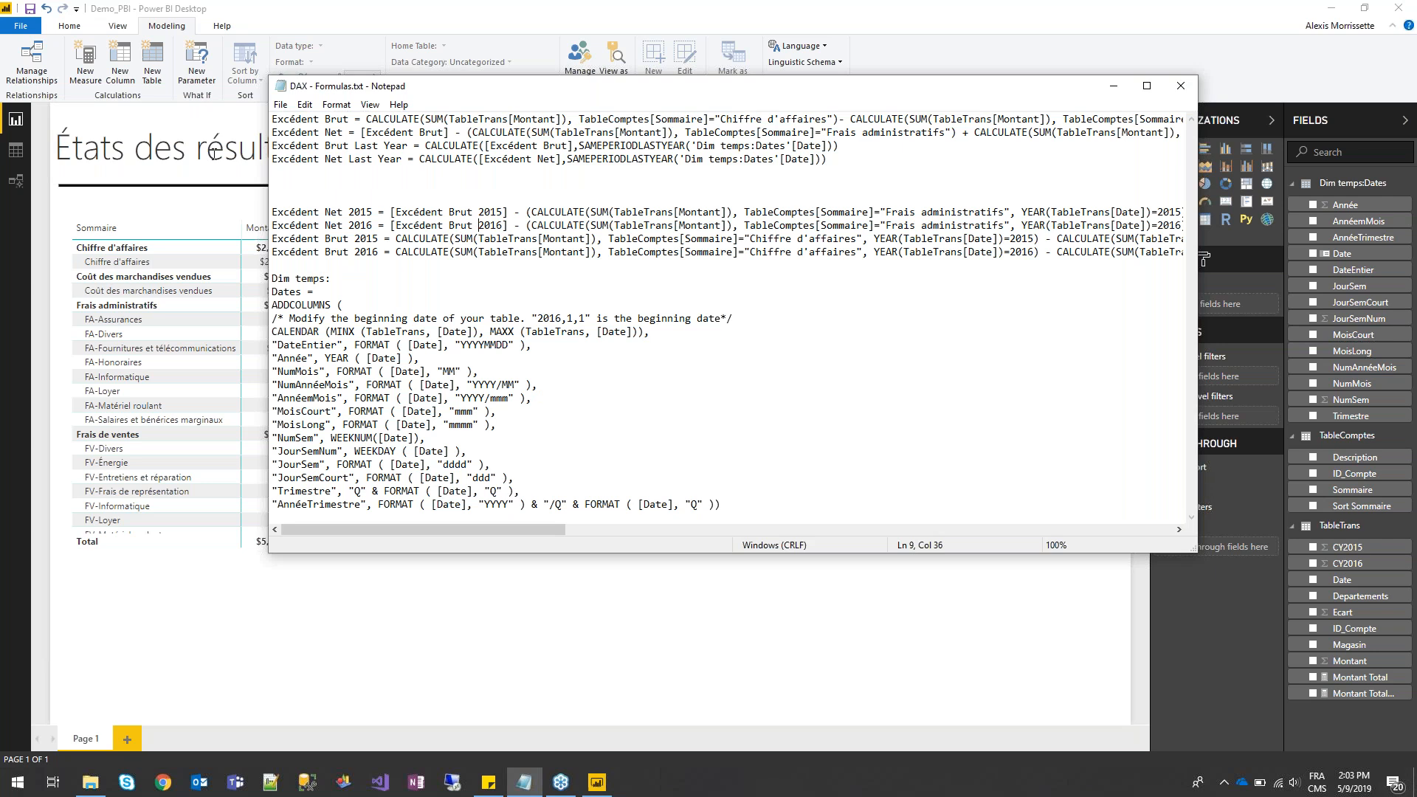
drag(272, 119, 1269, 94)
key(ctrl+c)
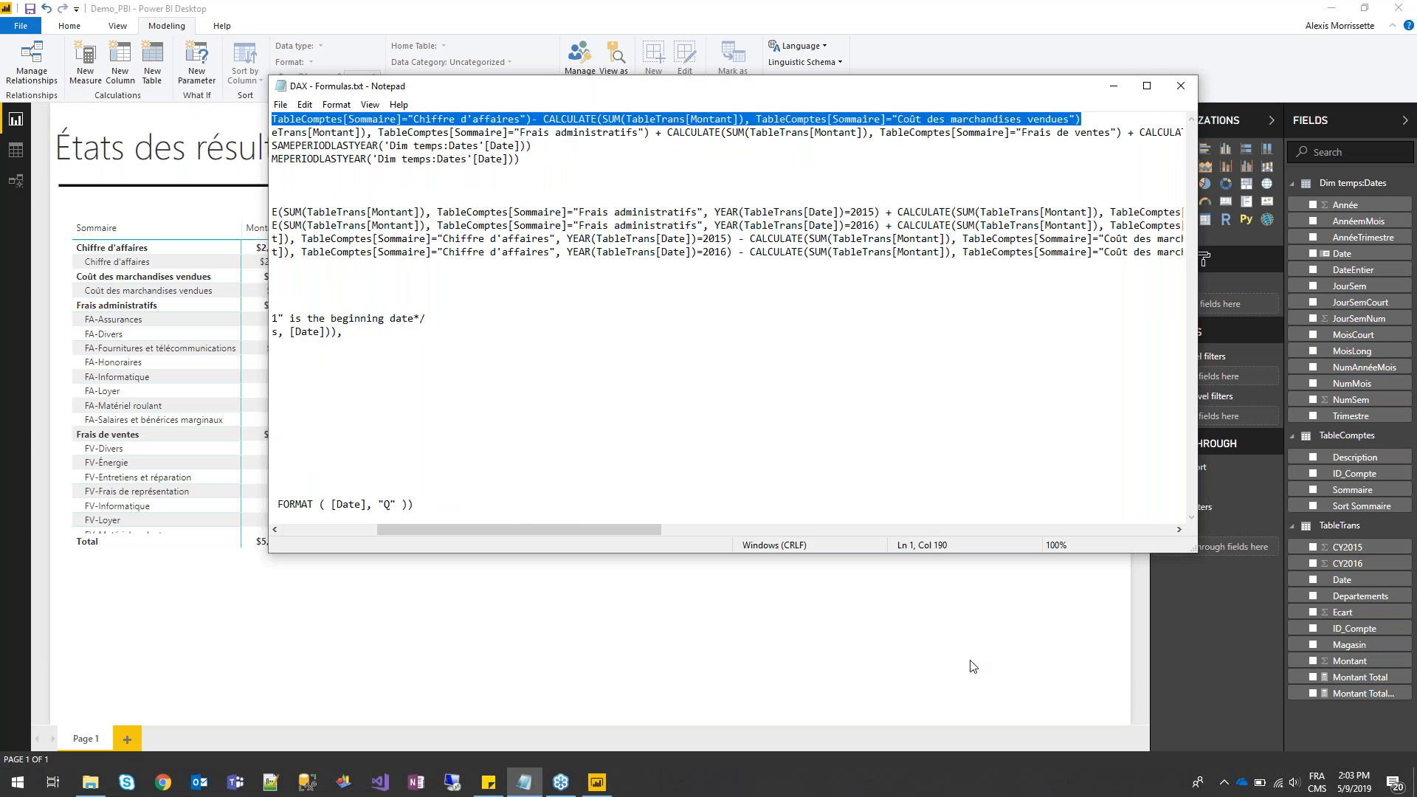
Create the Excédent Brut measure in TableTrans from the copied formula, subtracting Coût des marchandises vendues from Chiffre d'affaires
click(1010, 633)
right_click(1354, 529)
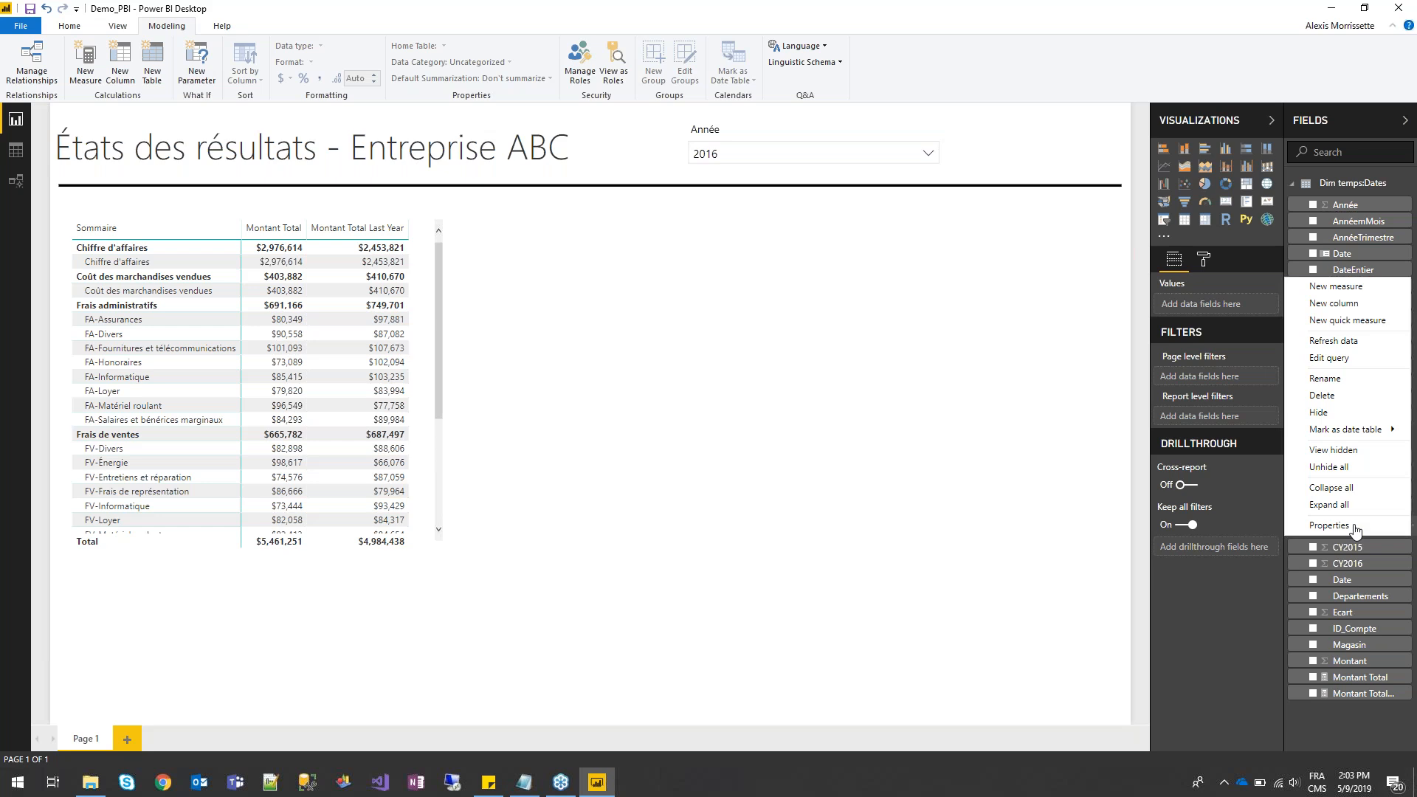
click(1337, 288)
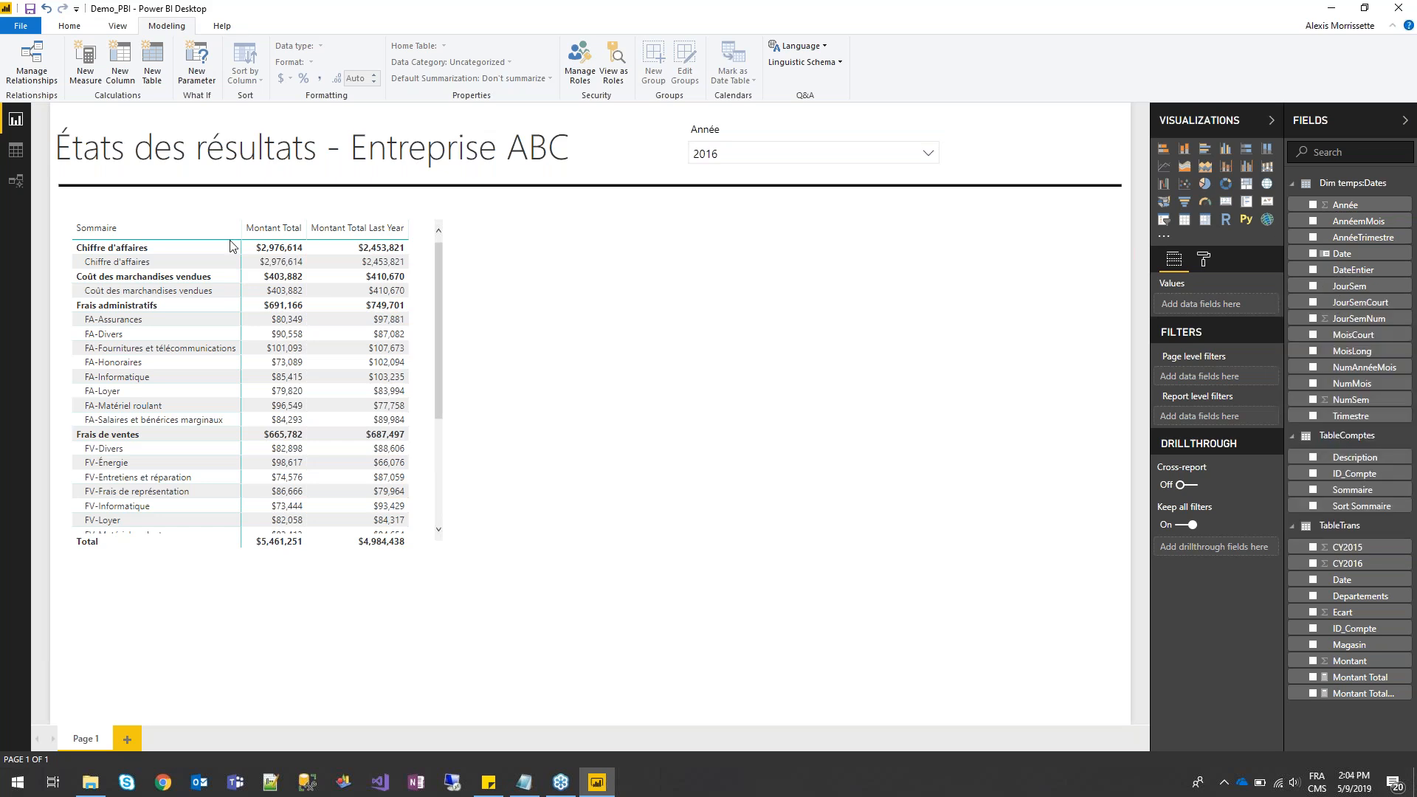
click(283, 227)
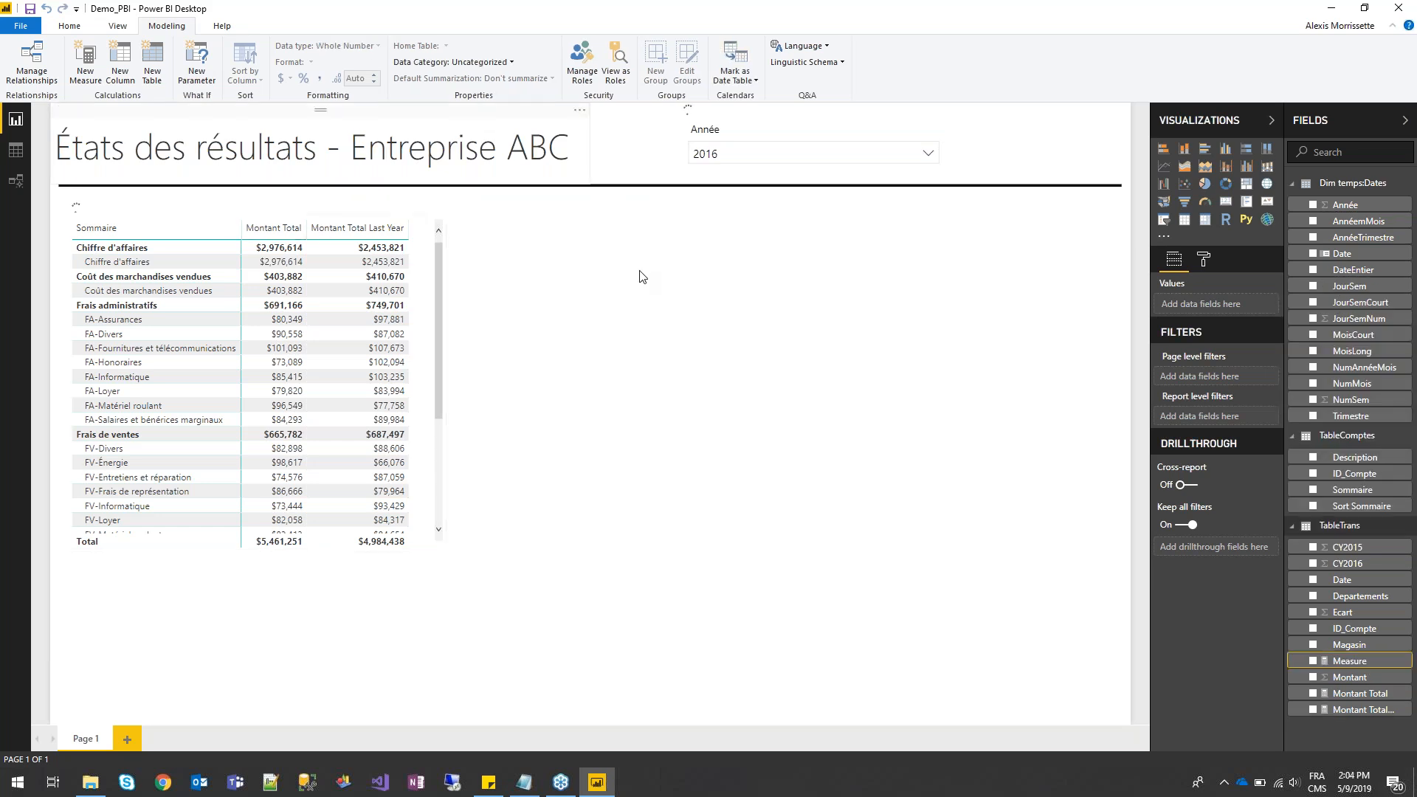
key(ctrl+v)
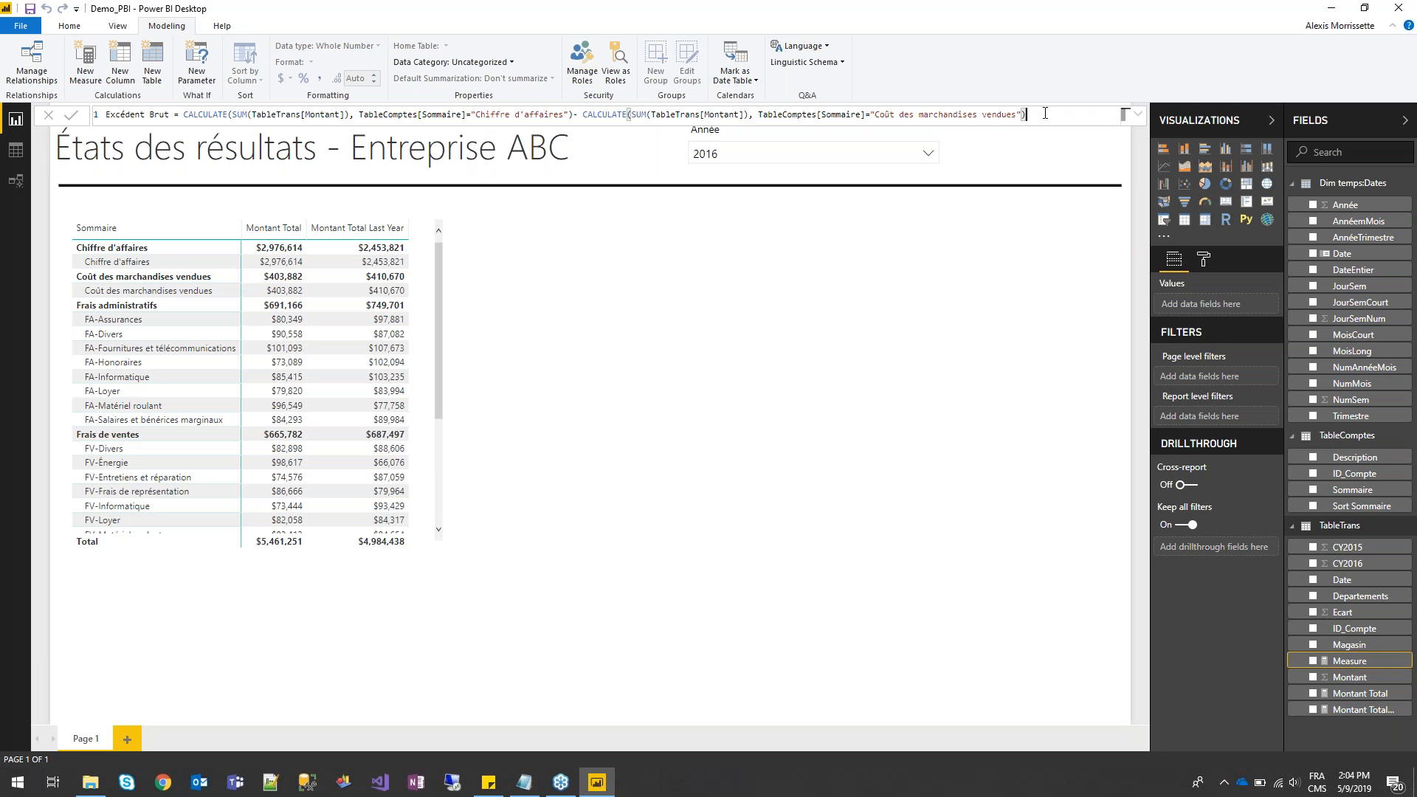
key(Return)
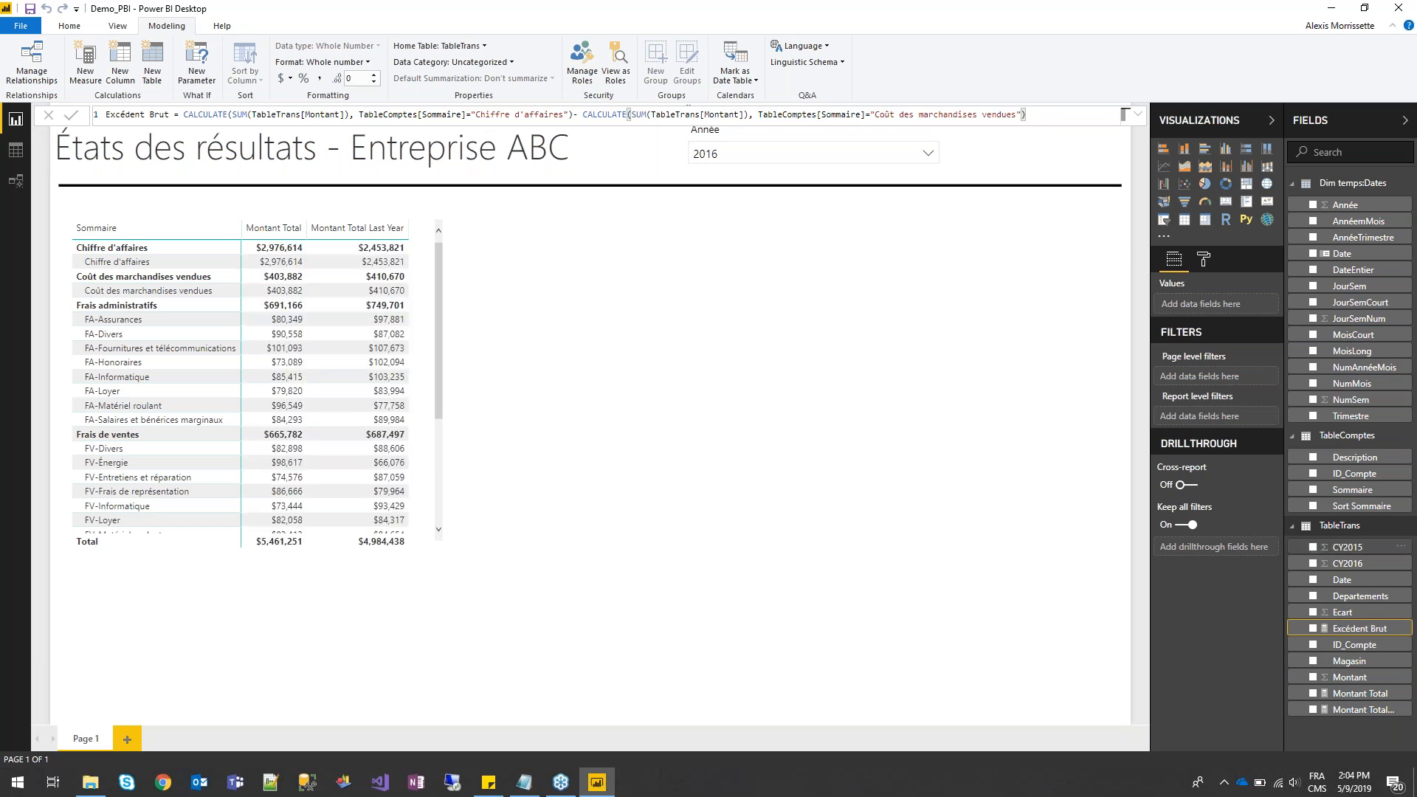
Switch to DAX - Formulas.txt in Notepad and copy the full Excédent Net formula from the second line
click(536, 788)
drag(589, 529, 490, 530)
drag(273, 130, 1152, 128)
key(ctrl+c)
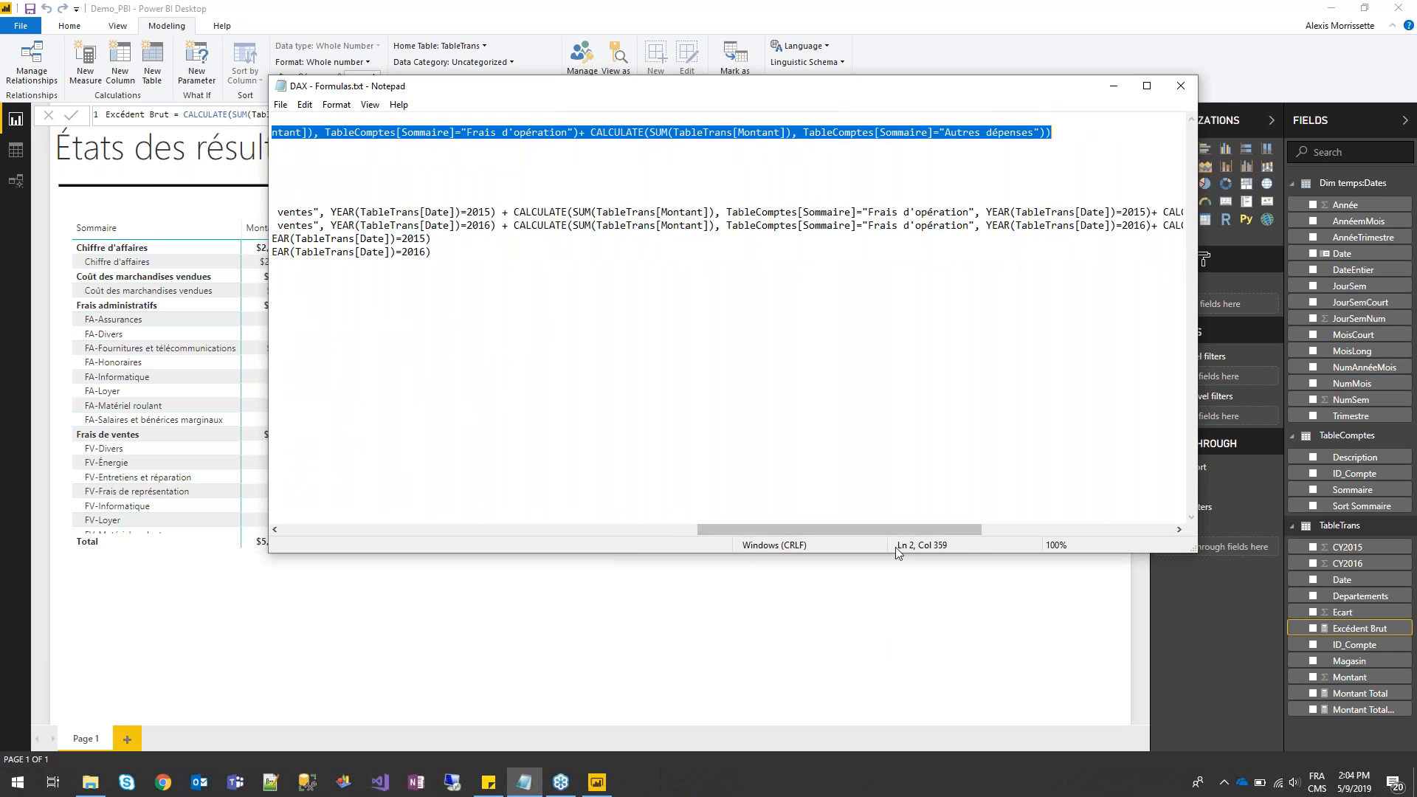
click(878, 516)
drag(494, 524, 369, 527)
Create the Excédent Net measure in TableTrans from the copied formula, subtracting administrative, sales, operating and other expenses from Excédent Brut
click(1036, 598)
right_click(1337, 525)
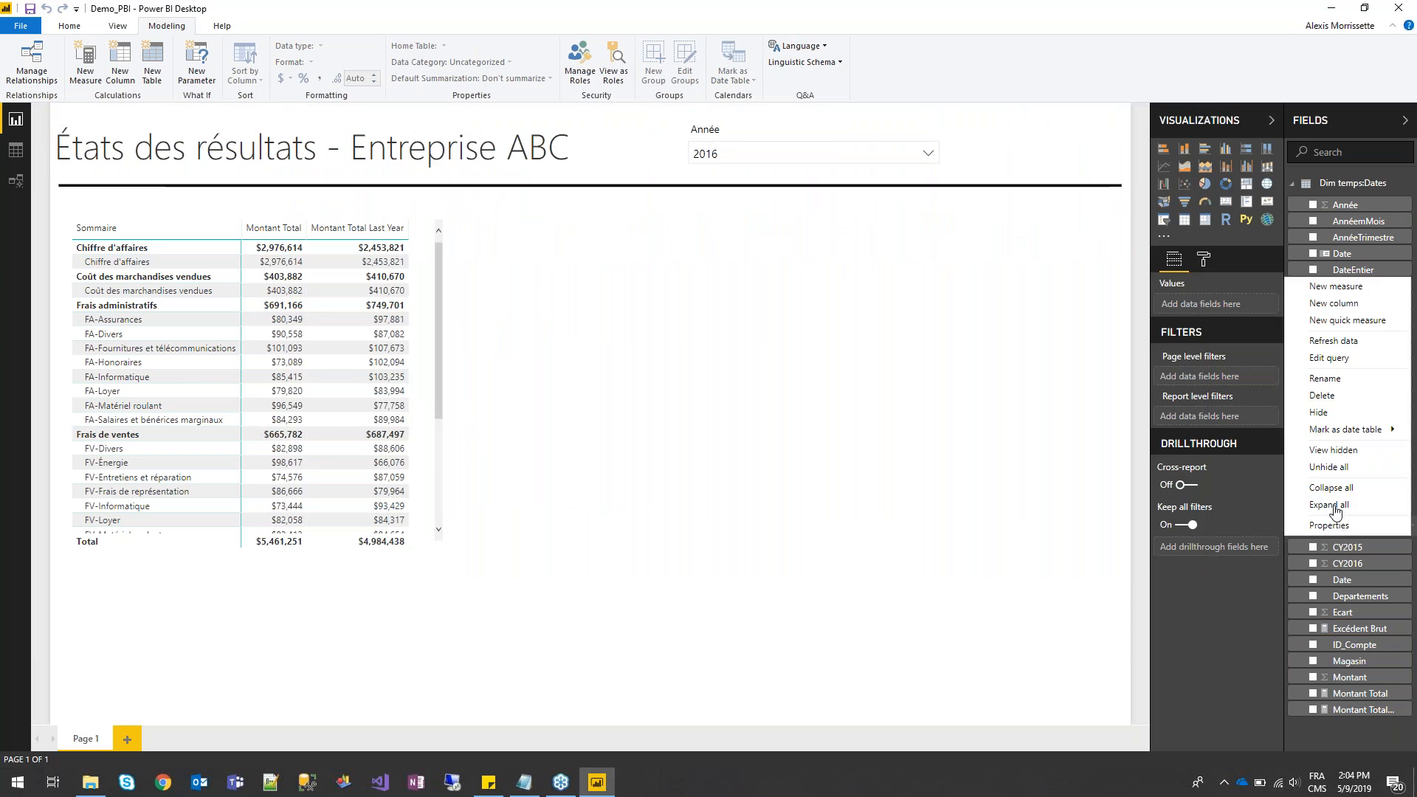
click(1333, 287)
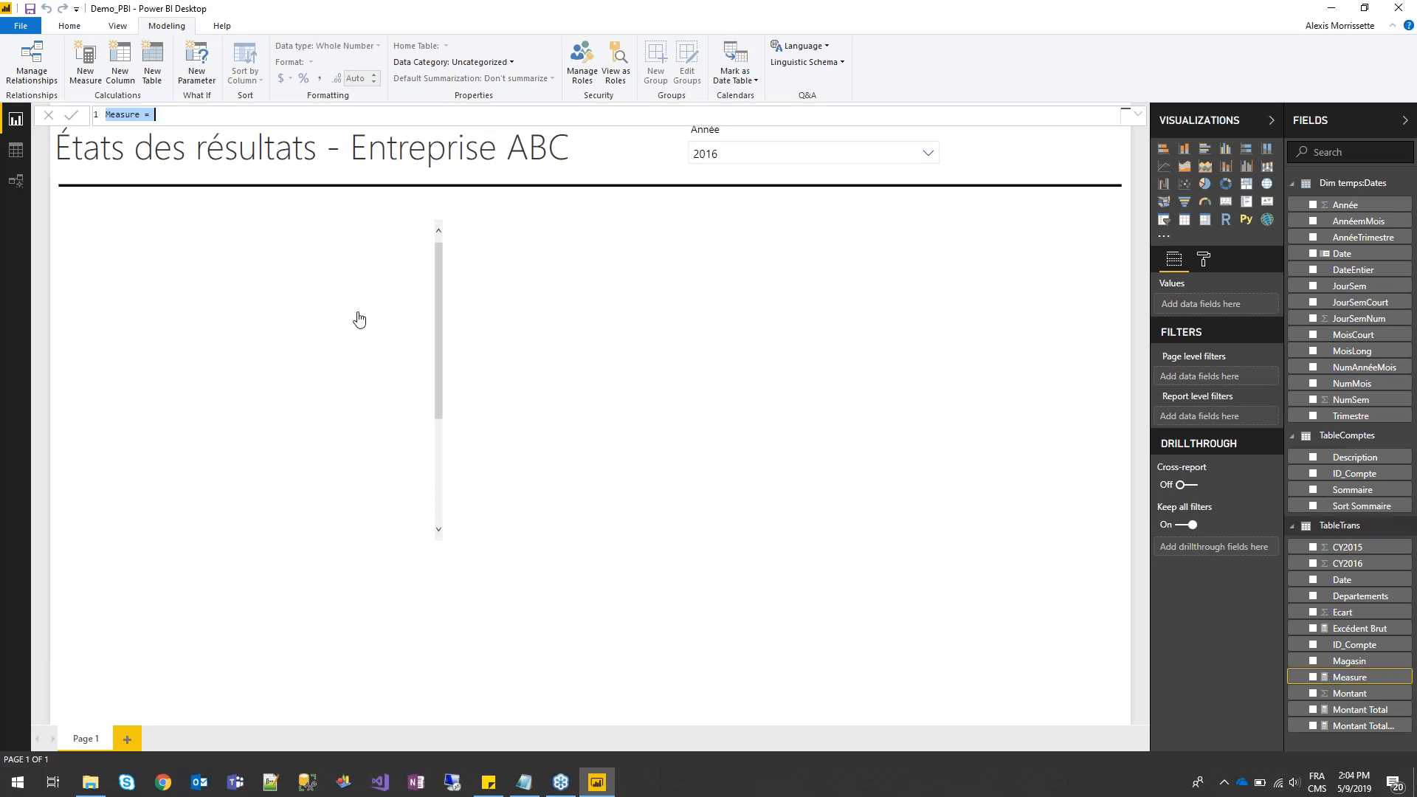
key(ctrl+v)
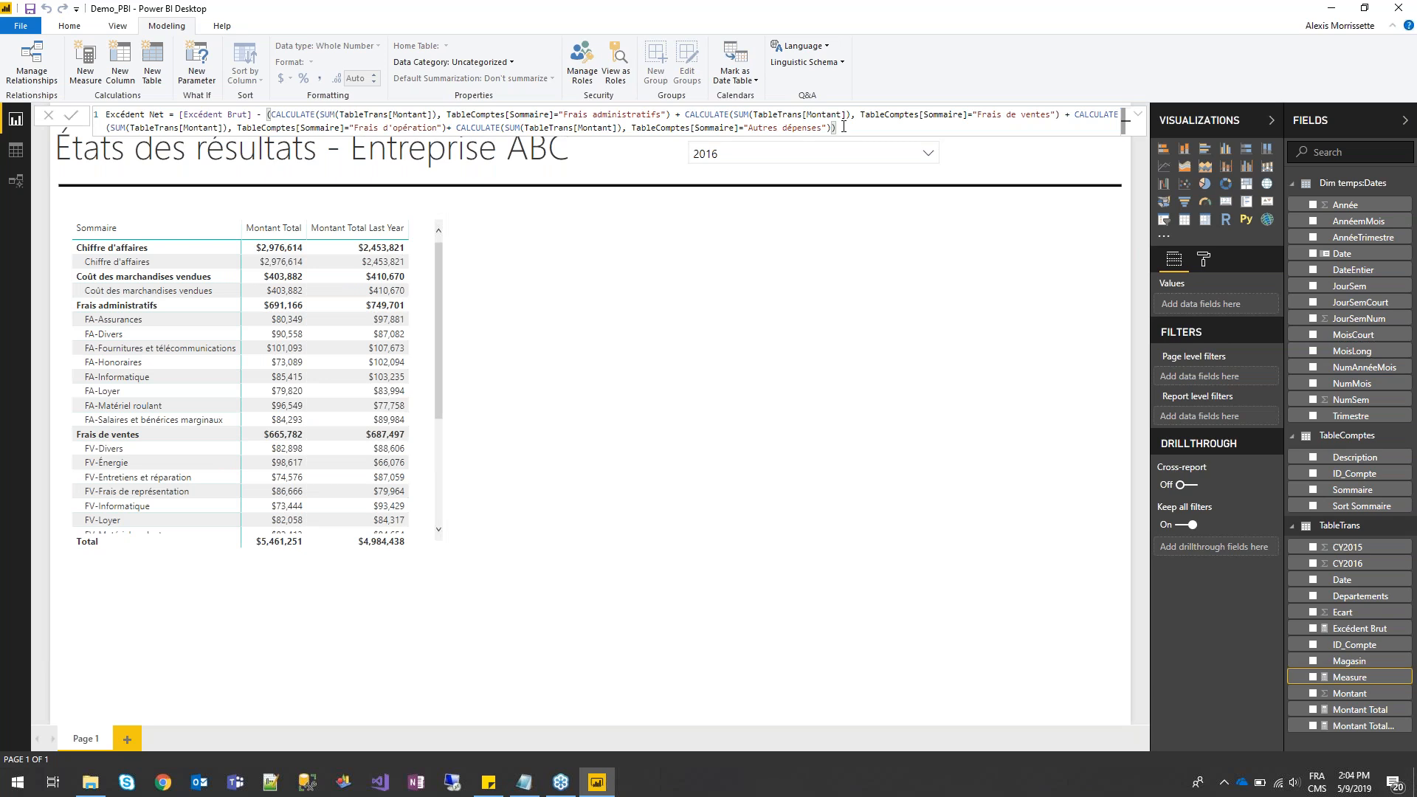
key(Return)
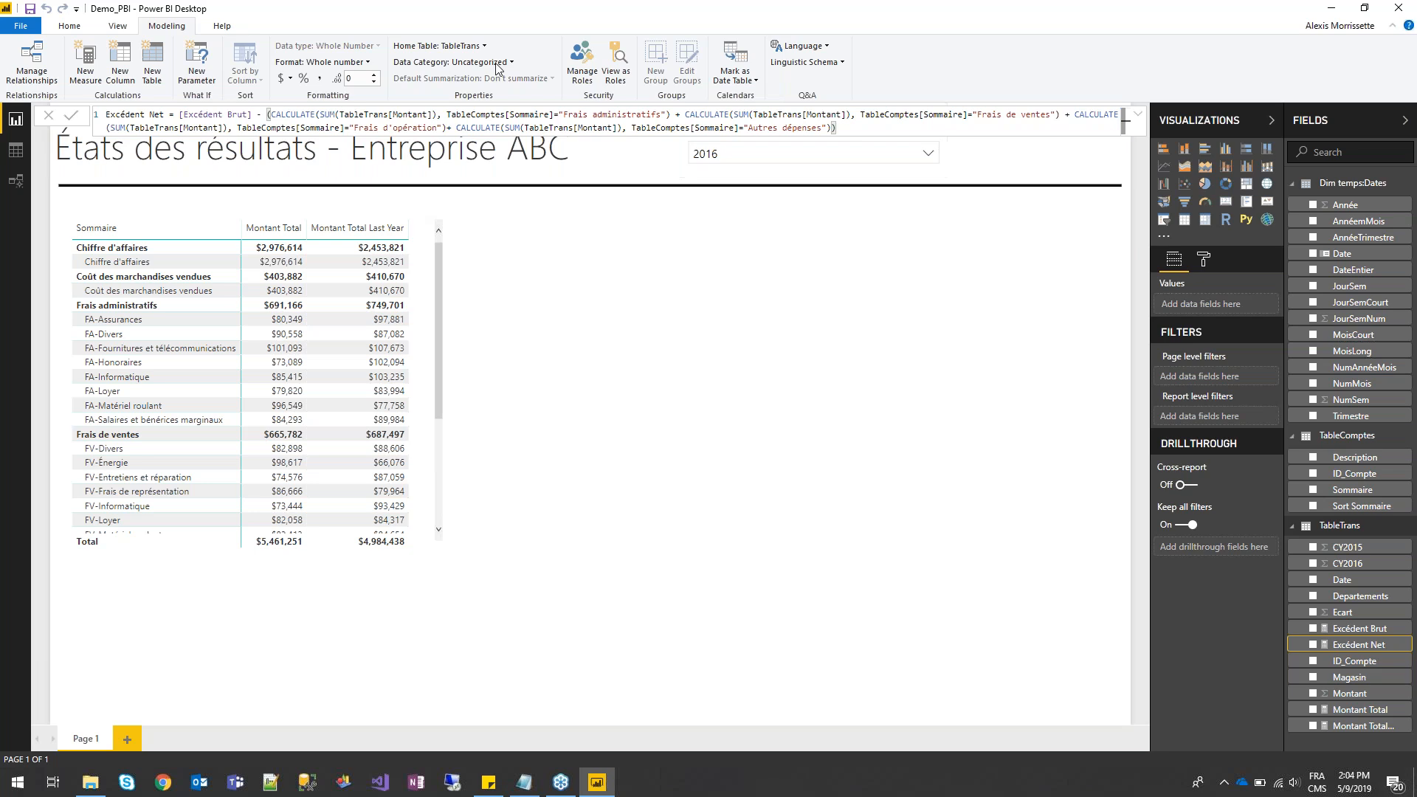
Add a narrowed card visual below the matrix and make it show the Excédent Brut measure
click(237, 658)
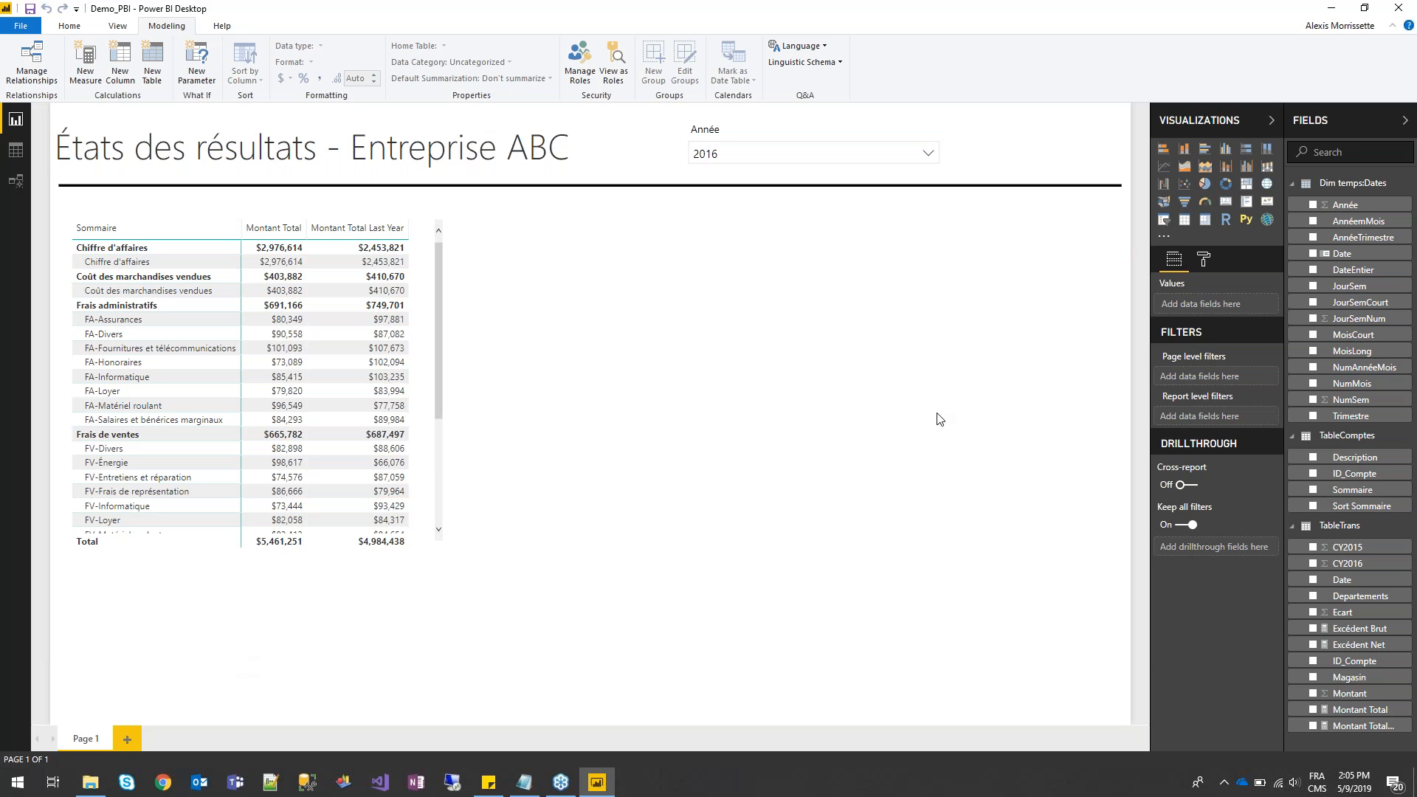
click(1228, 209)
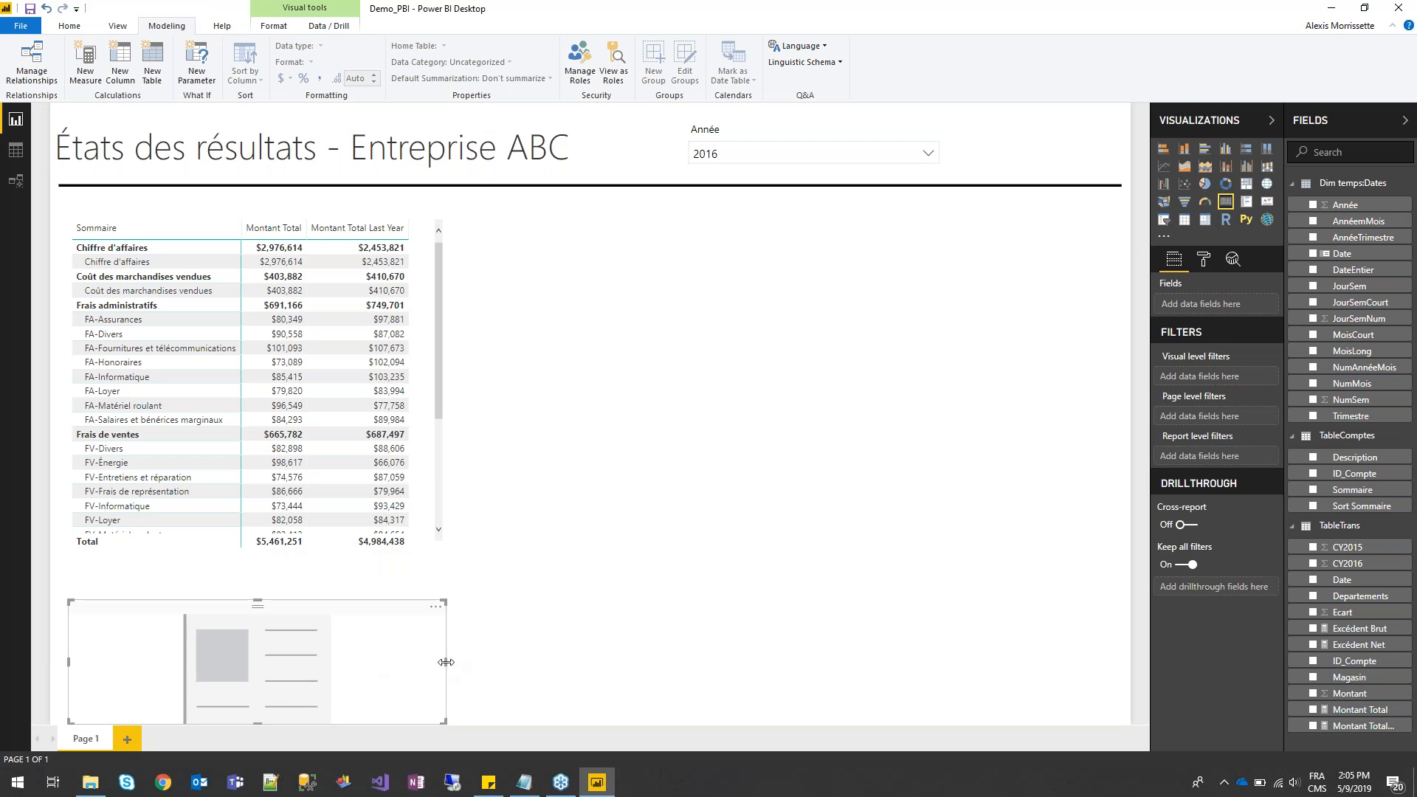
drag(447, 660, 336, 683)
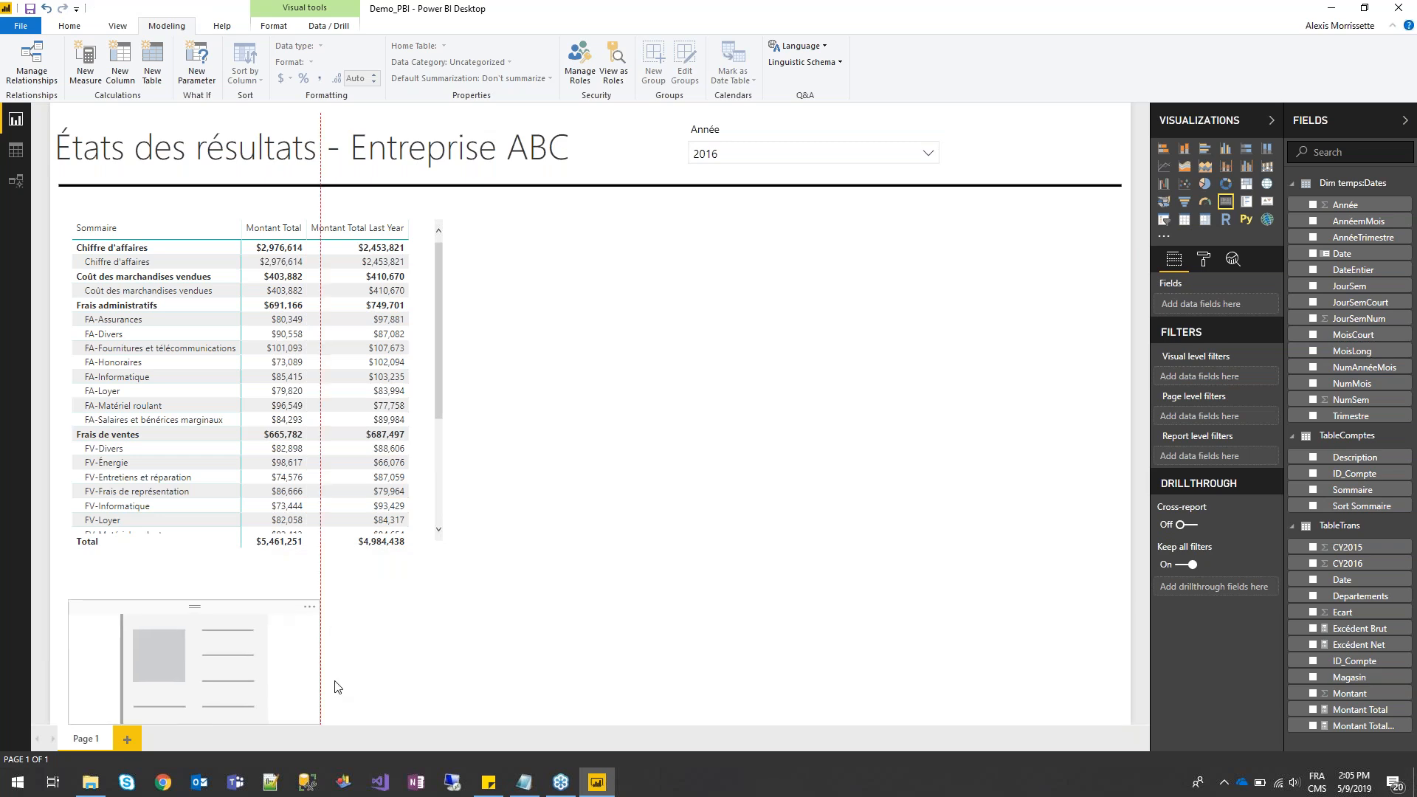
drag(1361, 628, 753, 636)
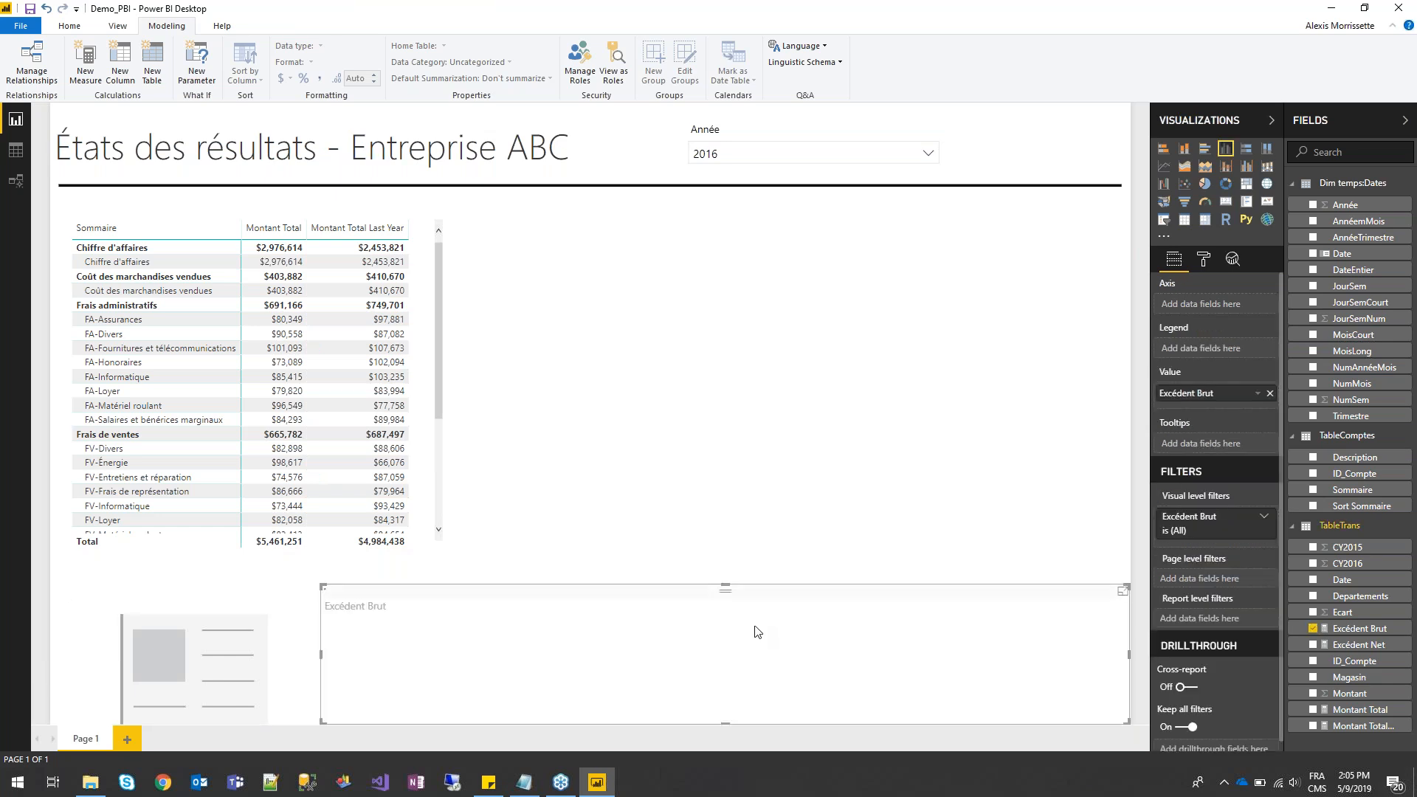
key(Delete)
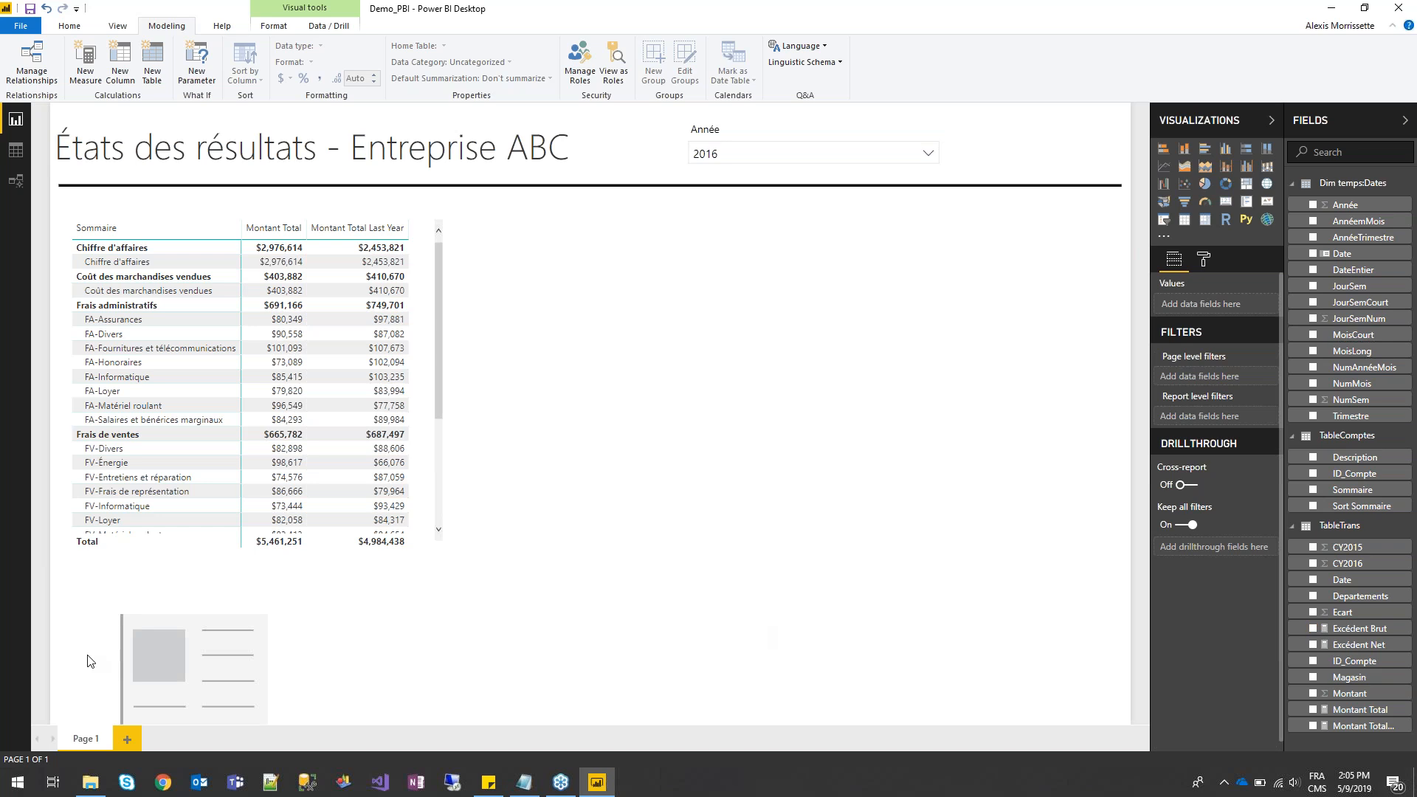
click(87, 661)
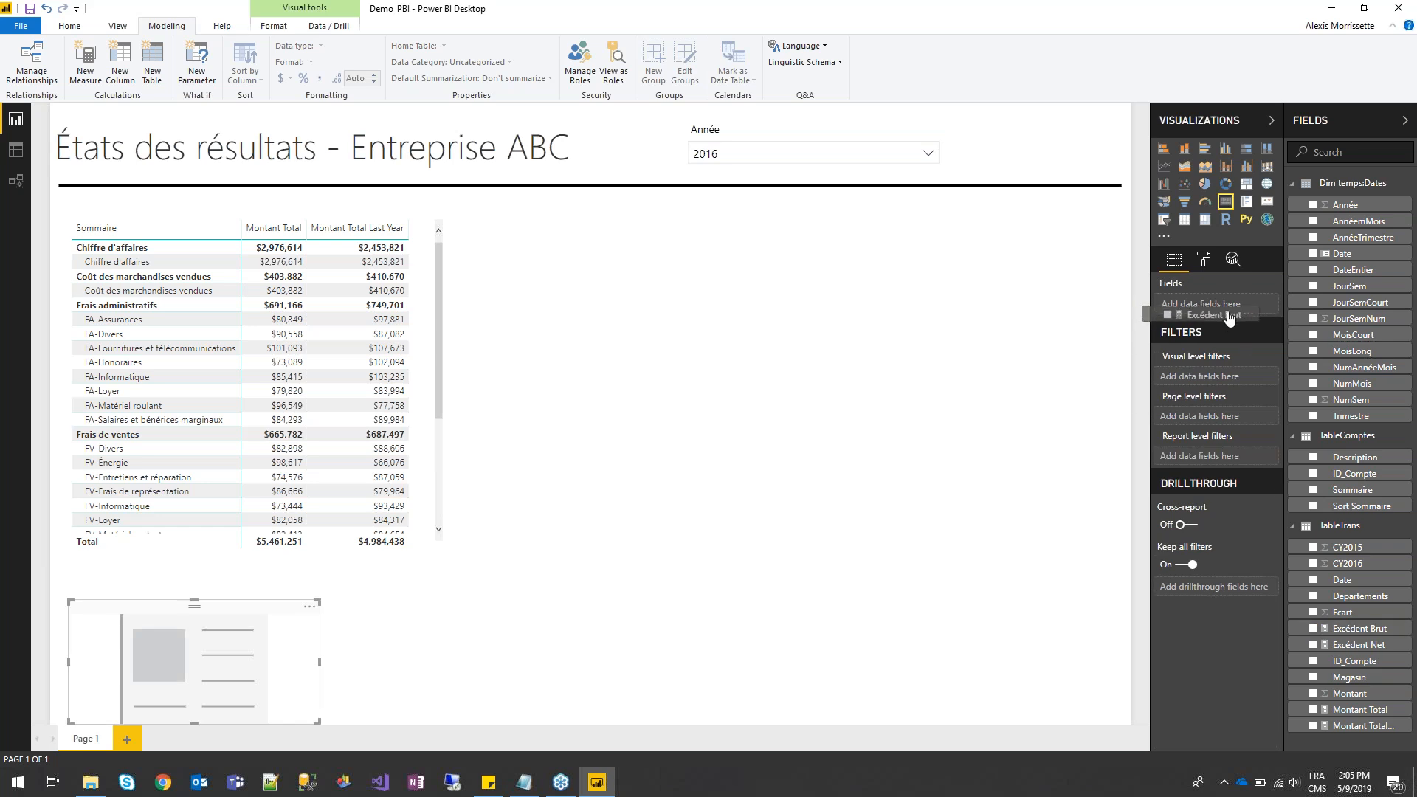
click(1313, 629)
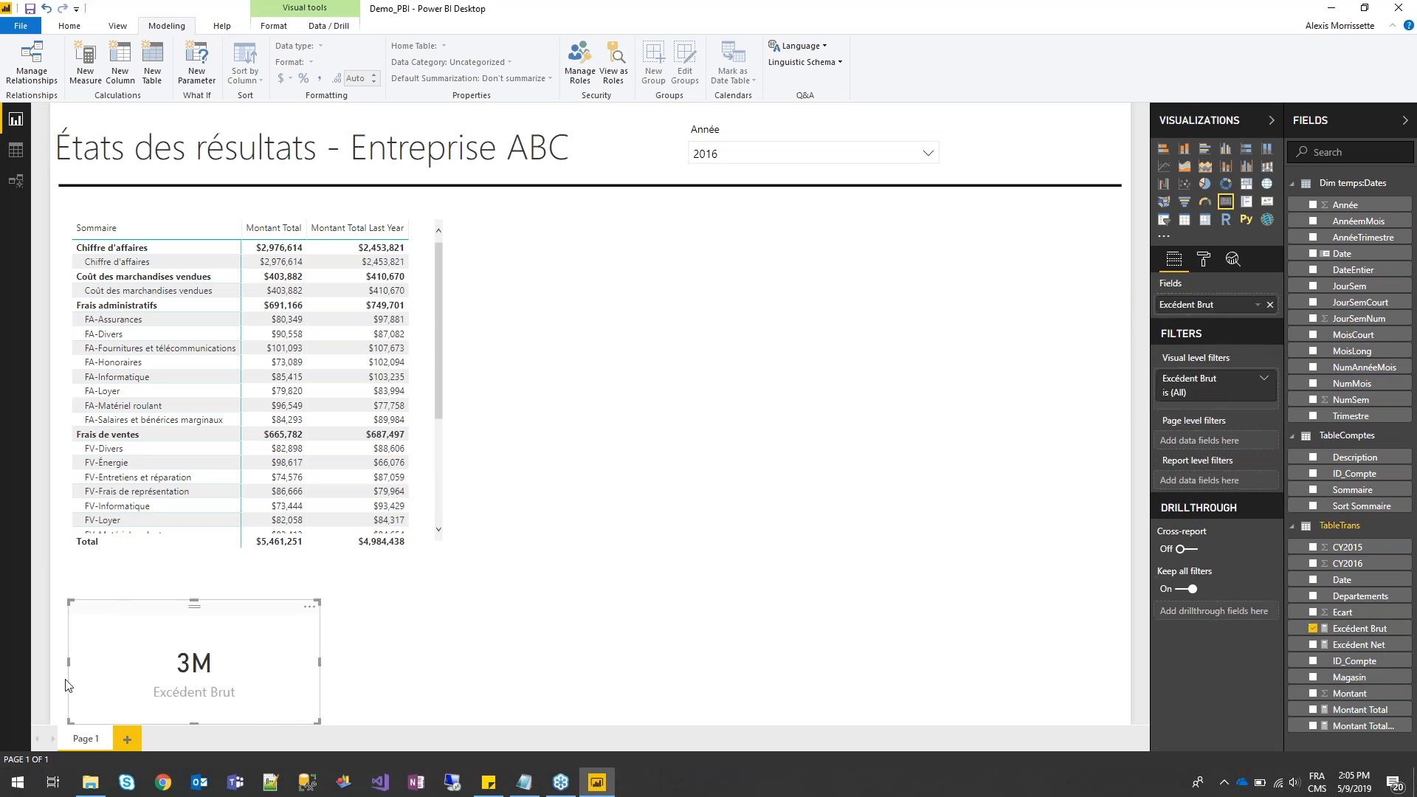
Duplicate the Excédent Brut card, place the copy to its right, and replace its field with Excédent Net
key(ctrl+v)
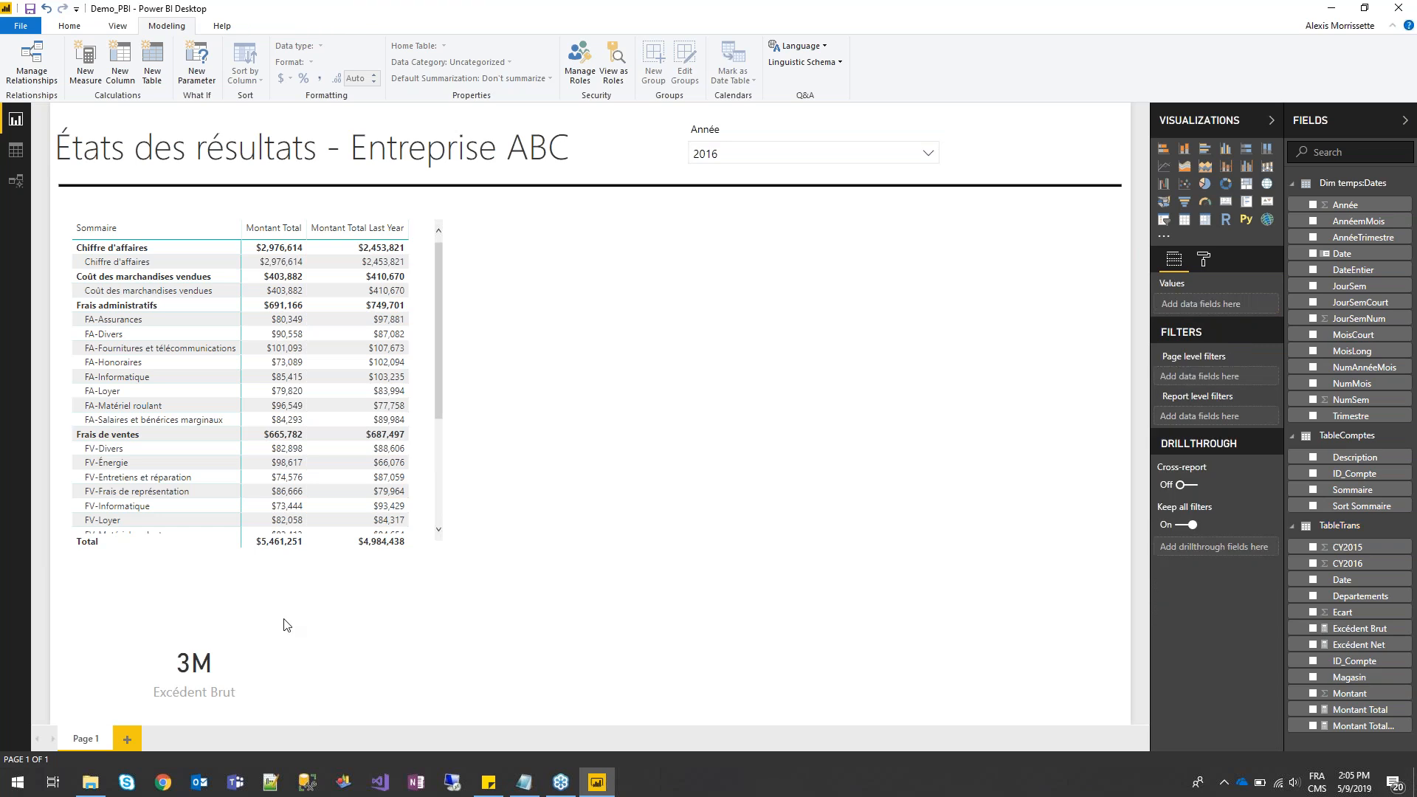
drag(248, 618, 475, 631)
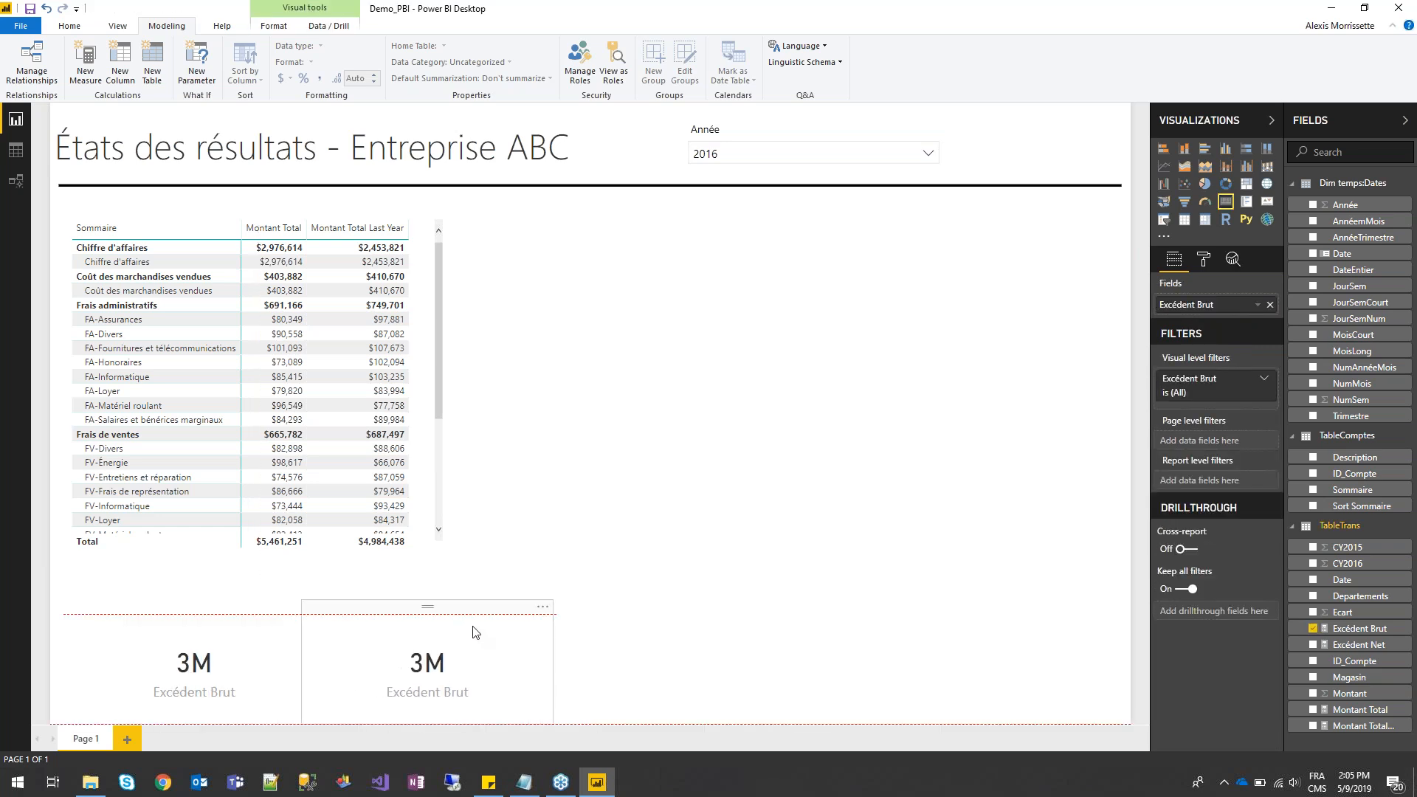
drag(1382, 650, 1237, 305)
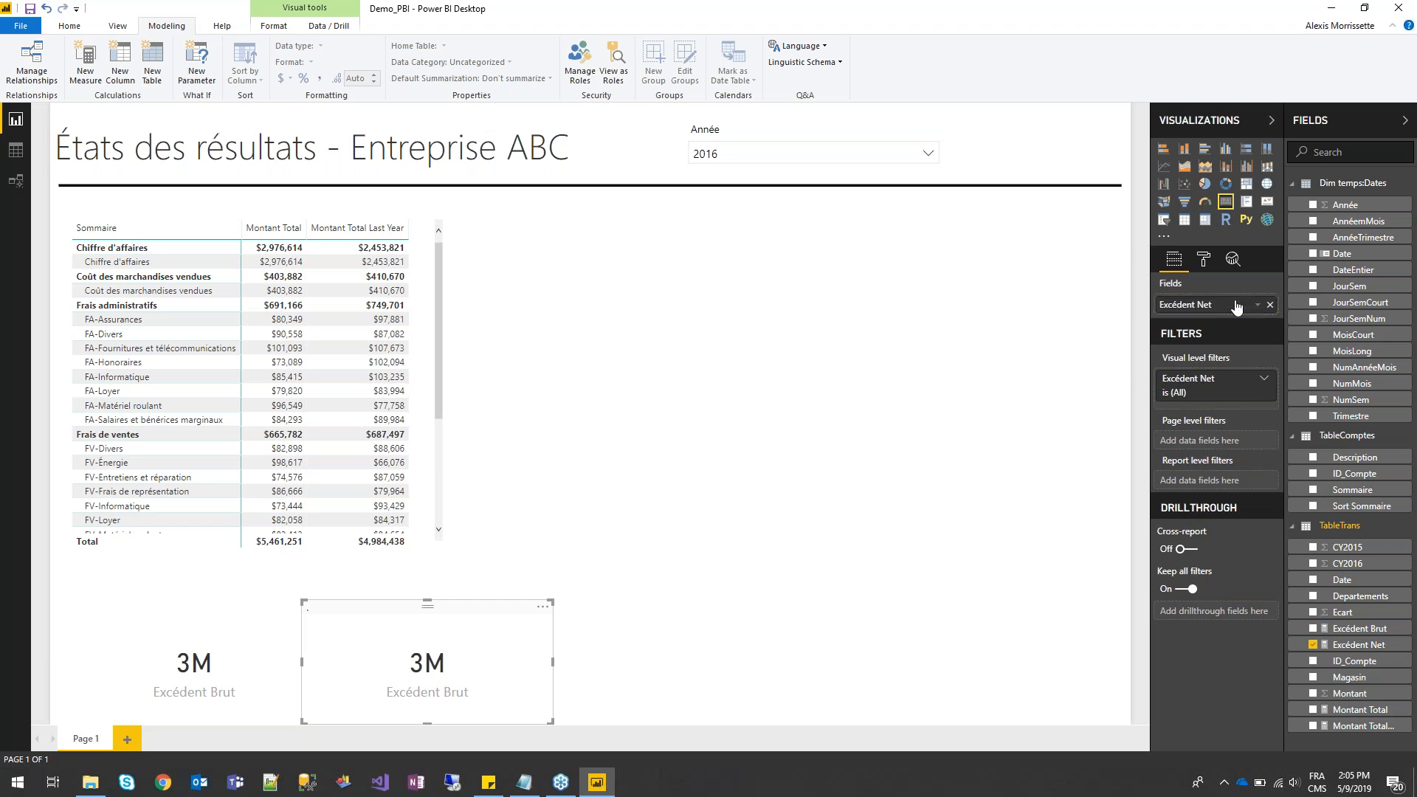
click(467, 566)
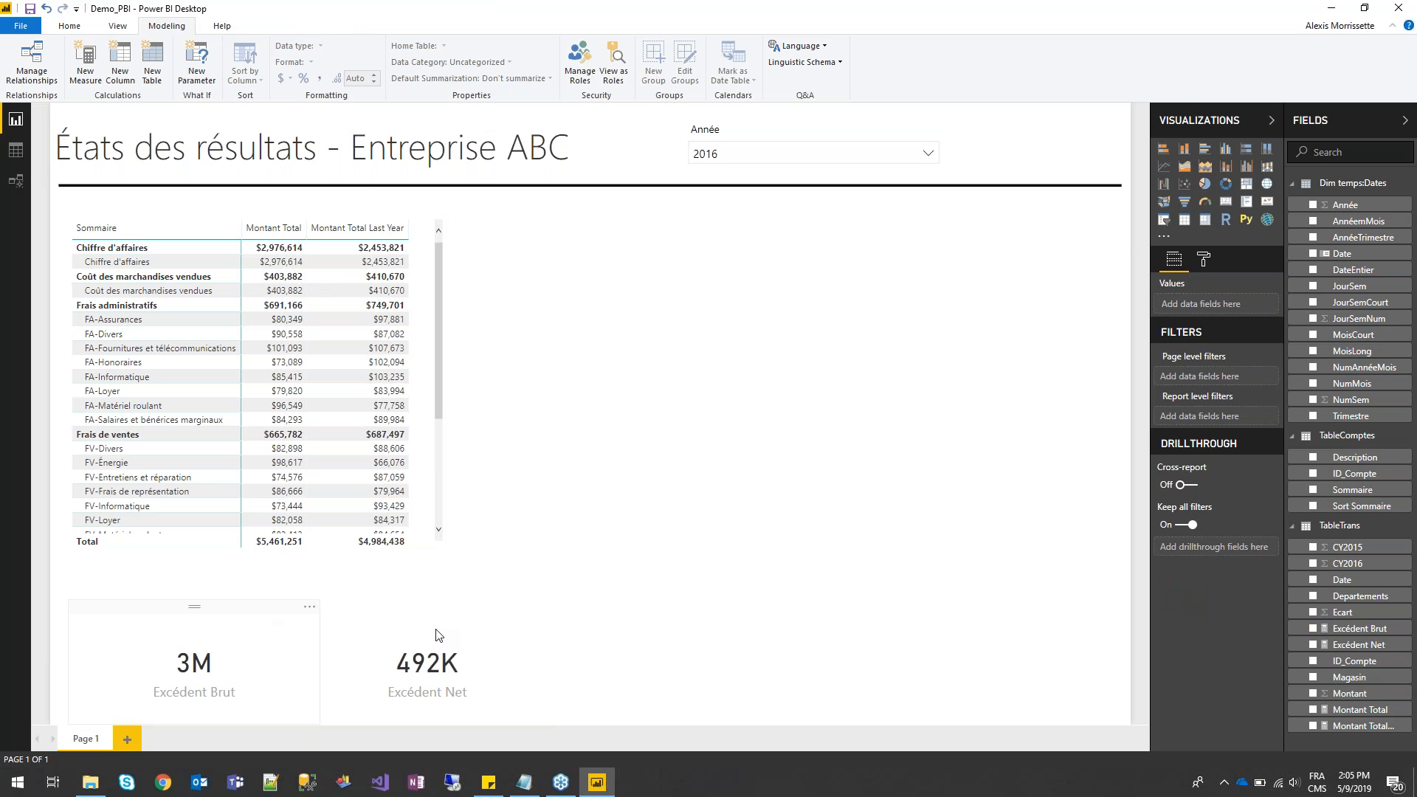
Create the TableTrans measure Excédent Brut Last Year = CALCULATE([Excédent Brut],SAMEPERIODLASTYEAR('Dim temps:Dates'[Date]))
right_click(1367, 531)
key(Escape)
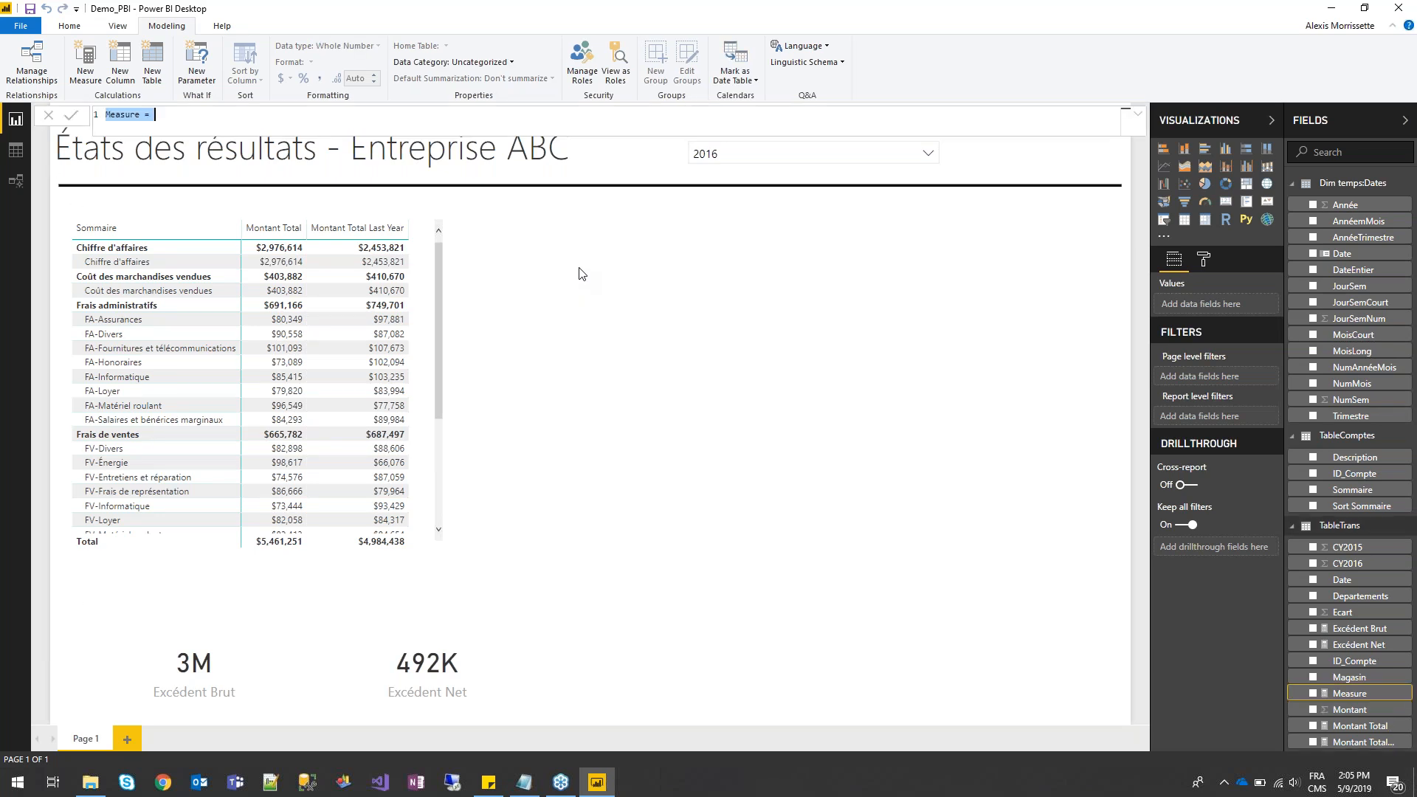
text(Excédent Brut Last Year = CALCULATE()
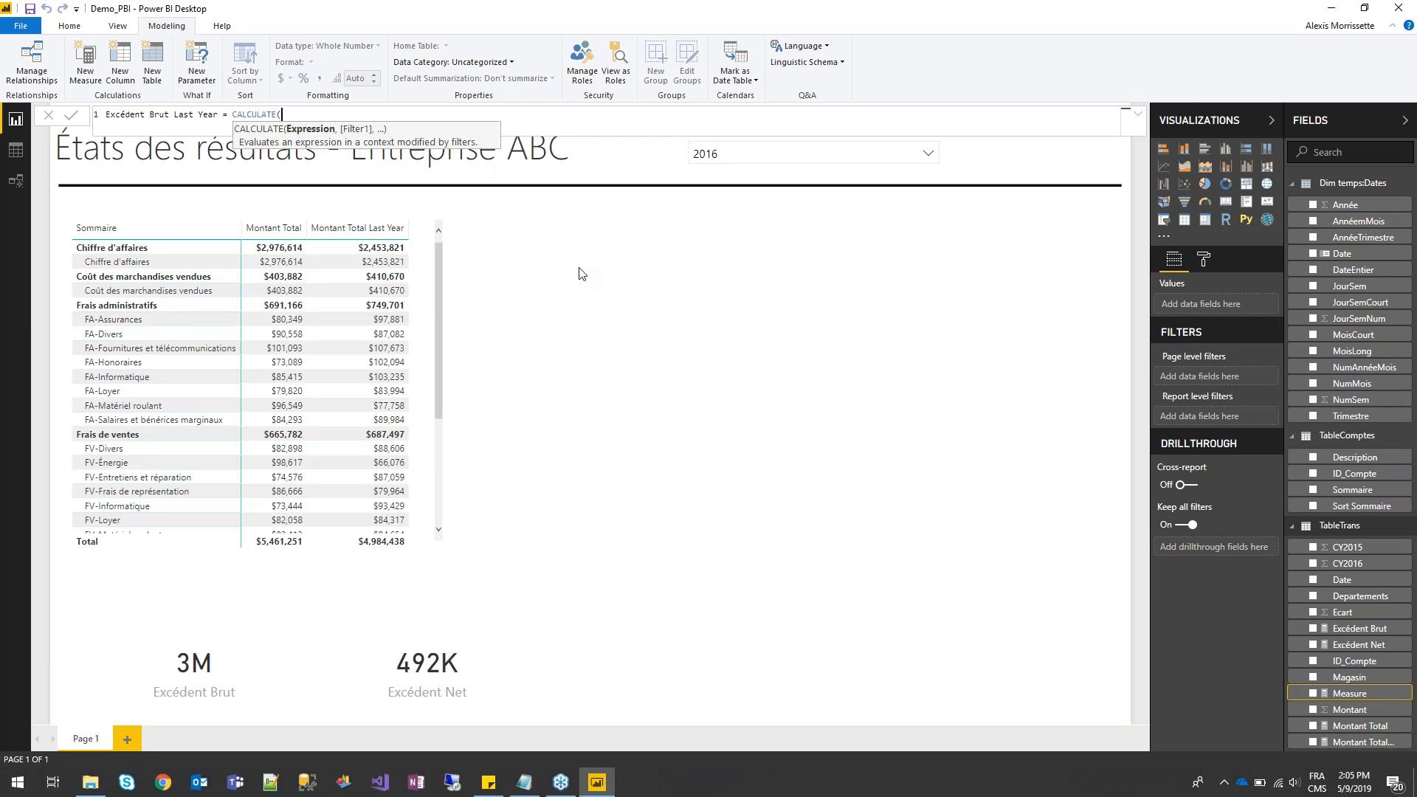
text(ce)
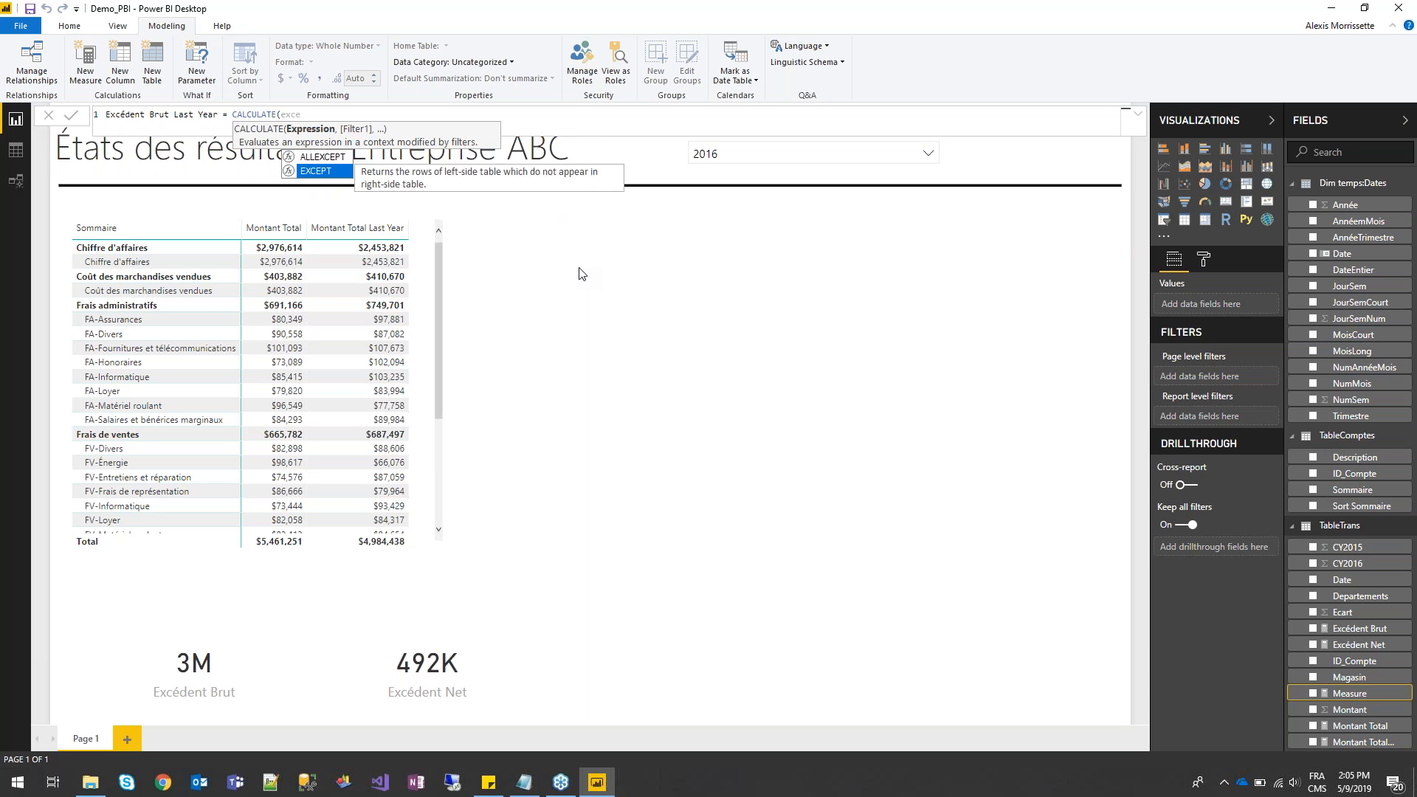
key(Down)
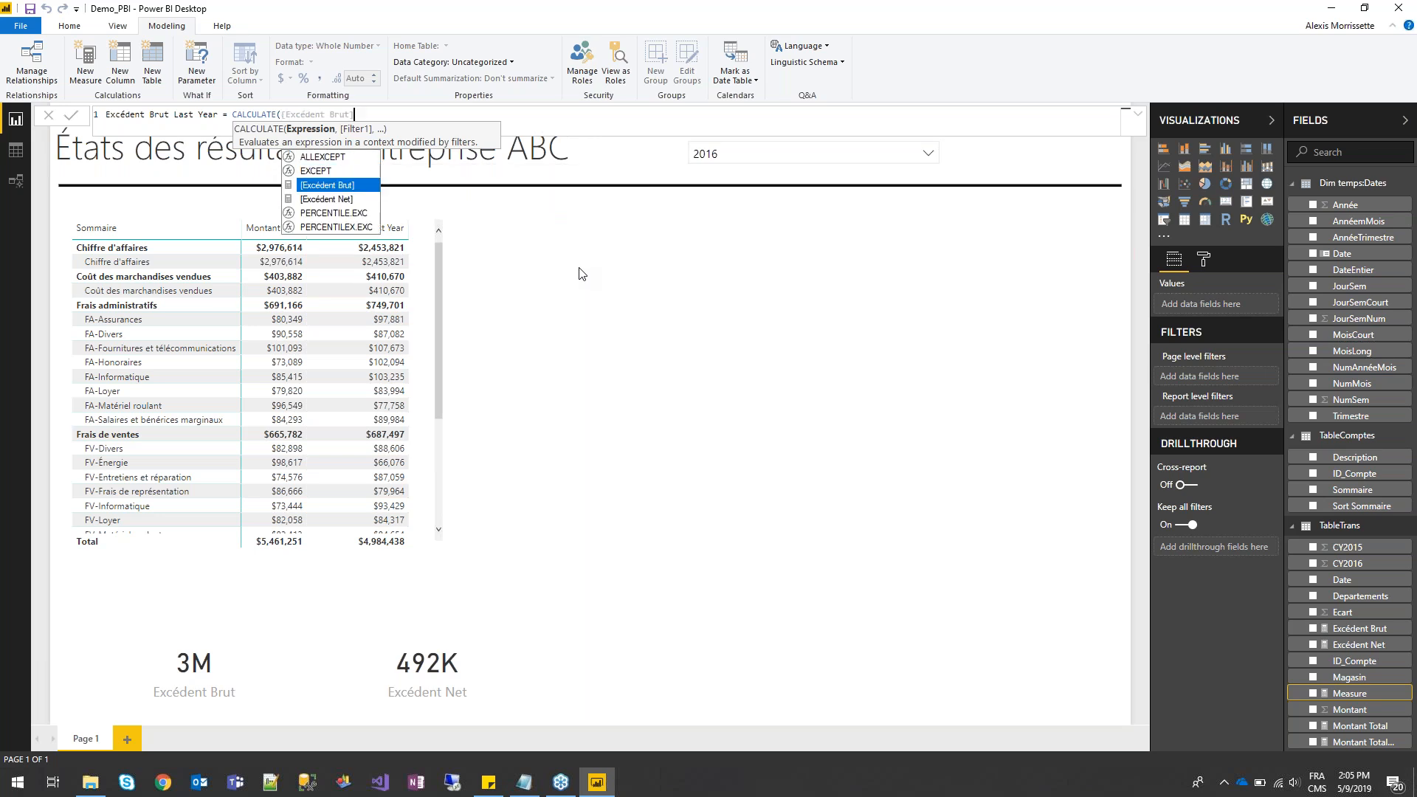
key(Tab)
text(,SAME)
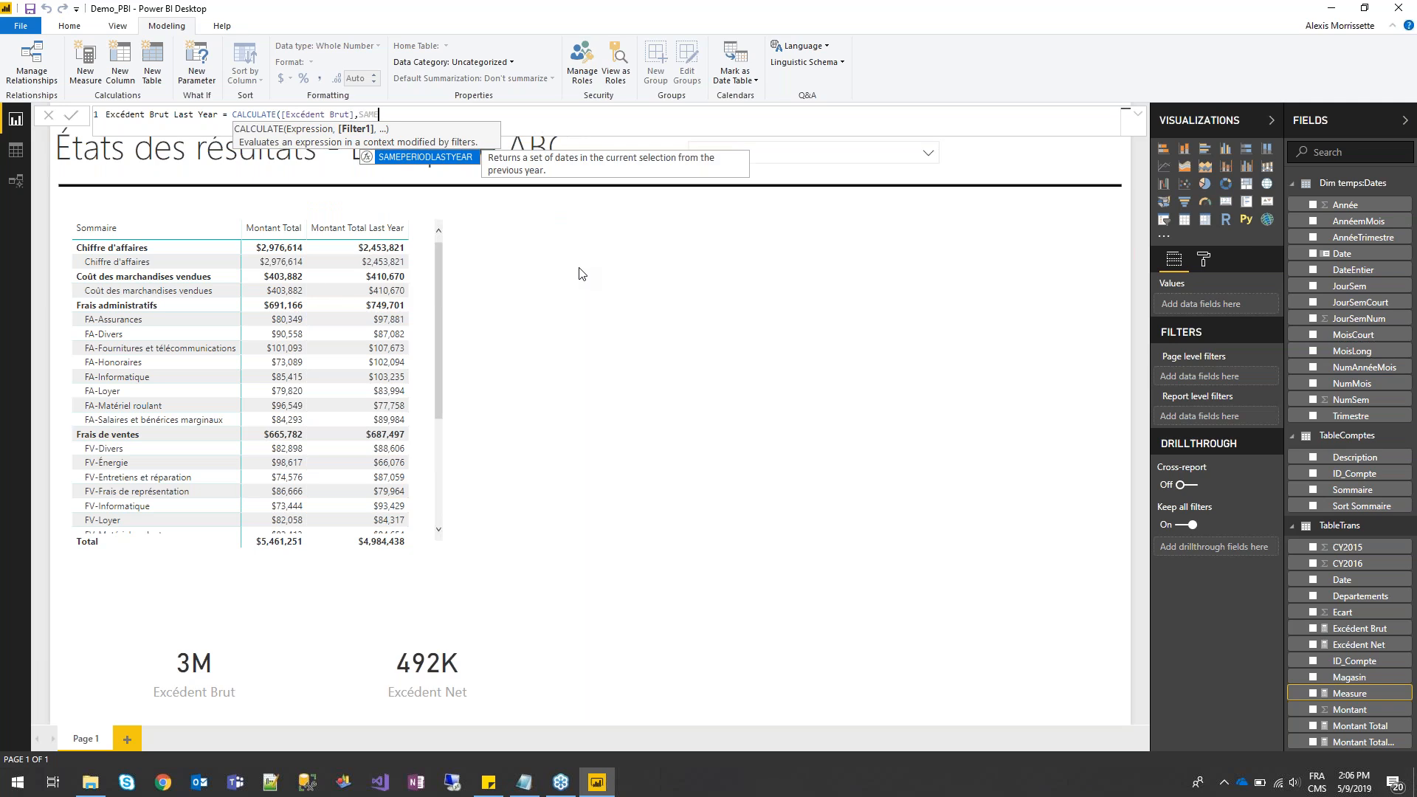
key(Tab)
text(da)
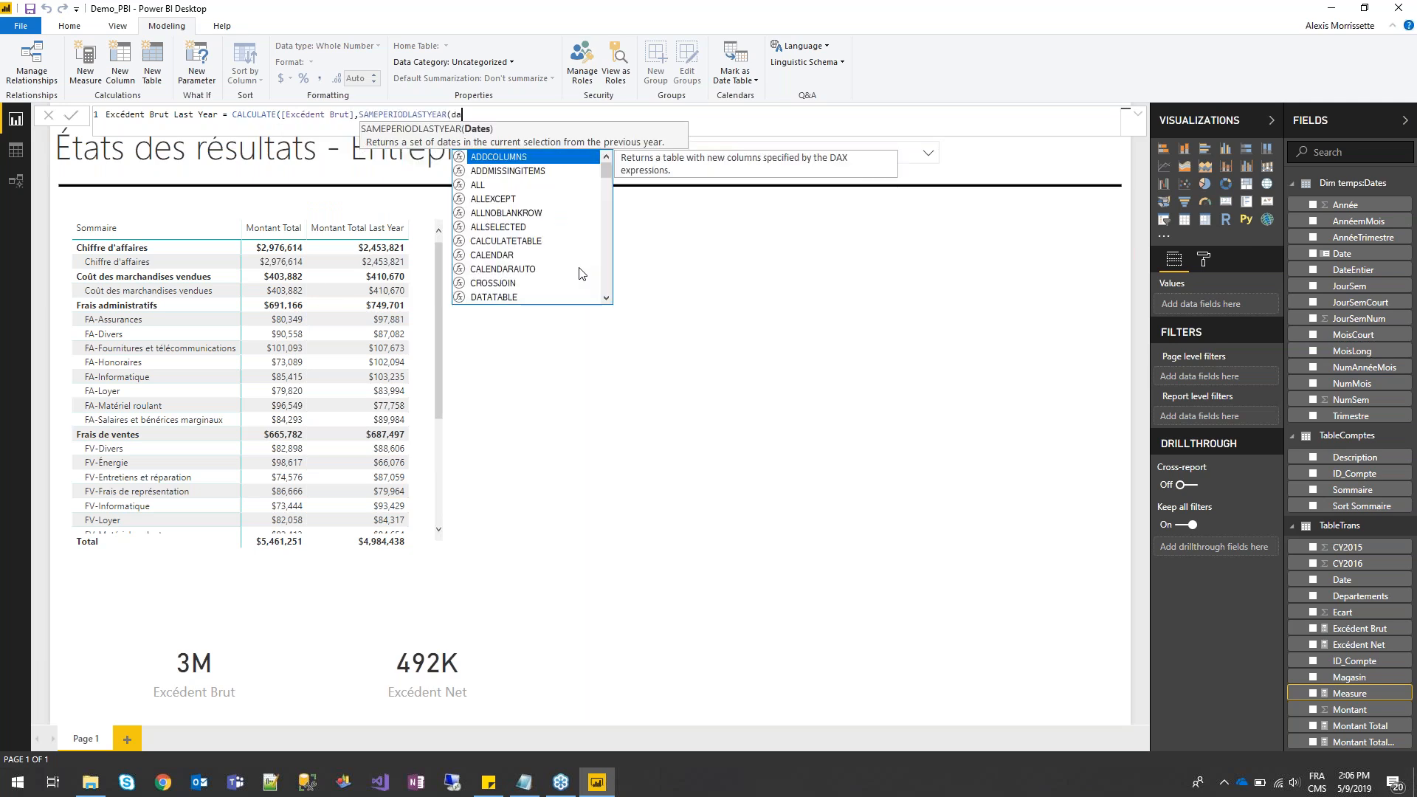
text(te)
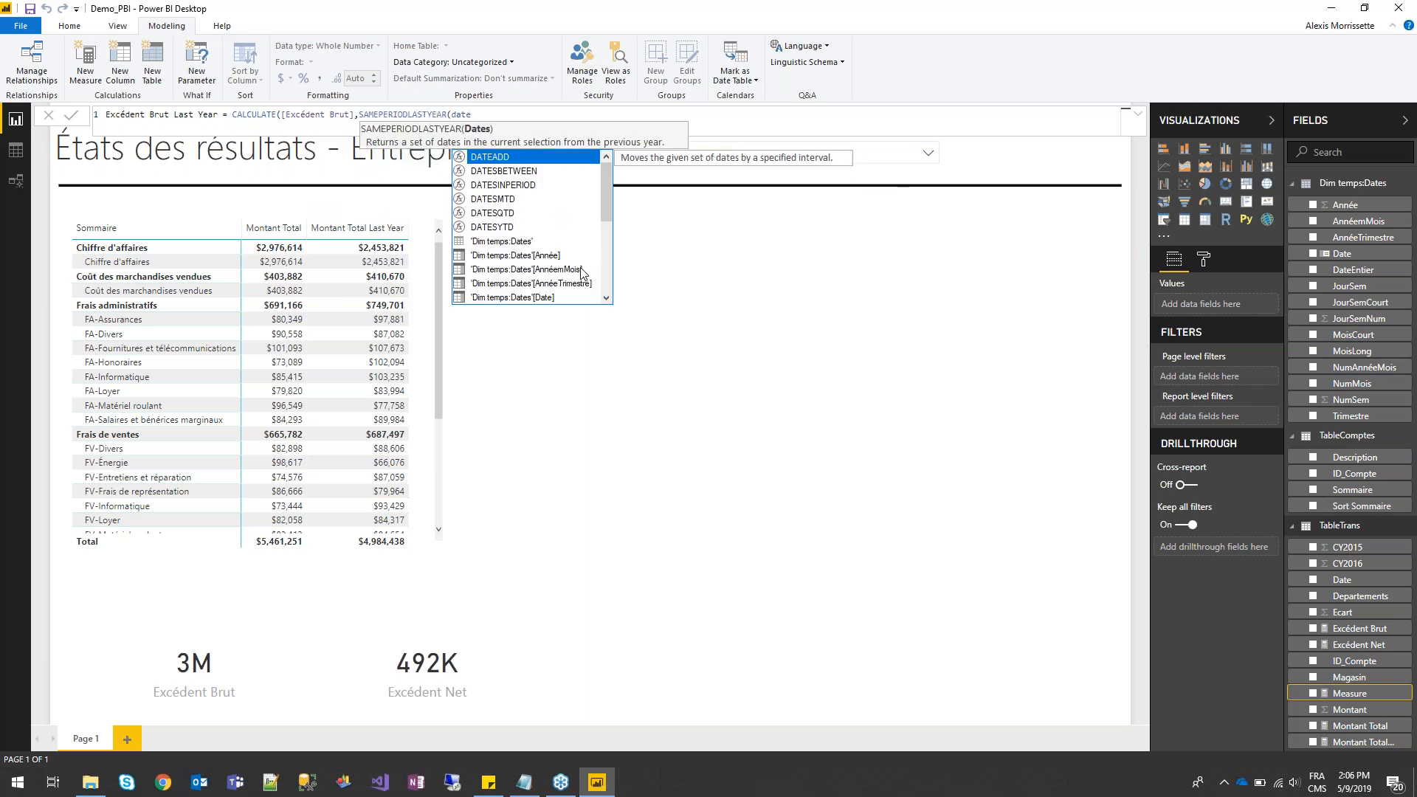
click(530, 297)
text())
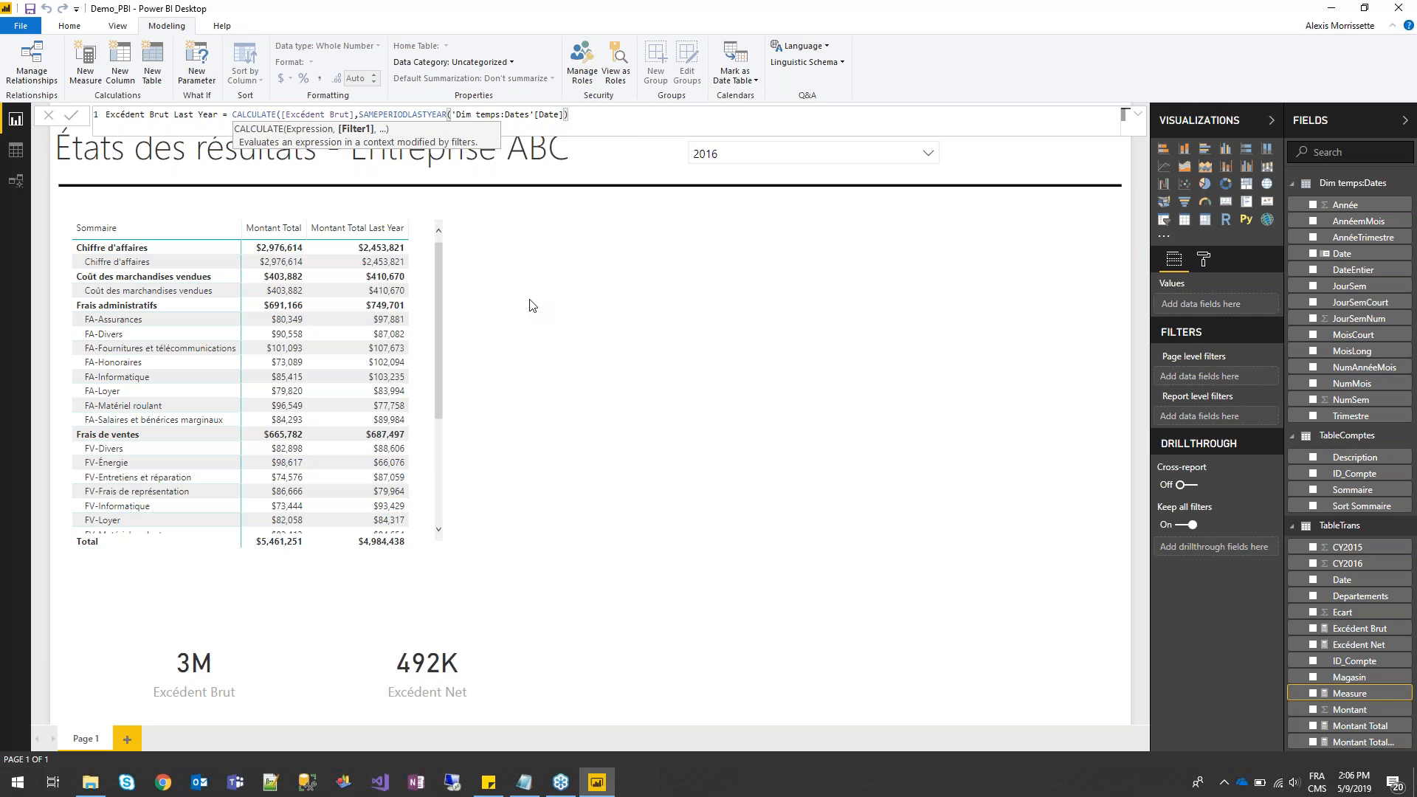
text())
key(Return)
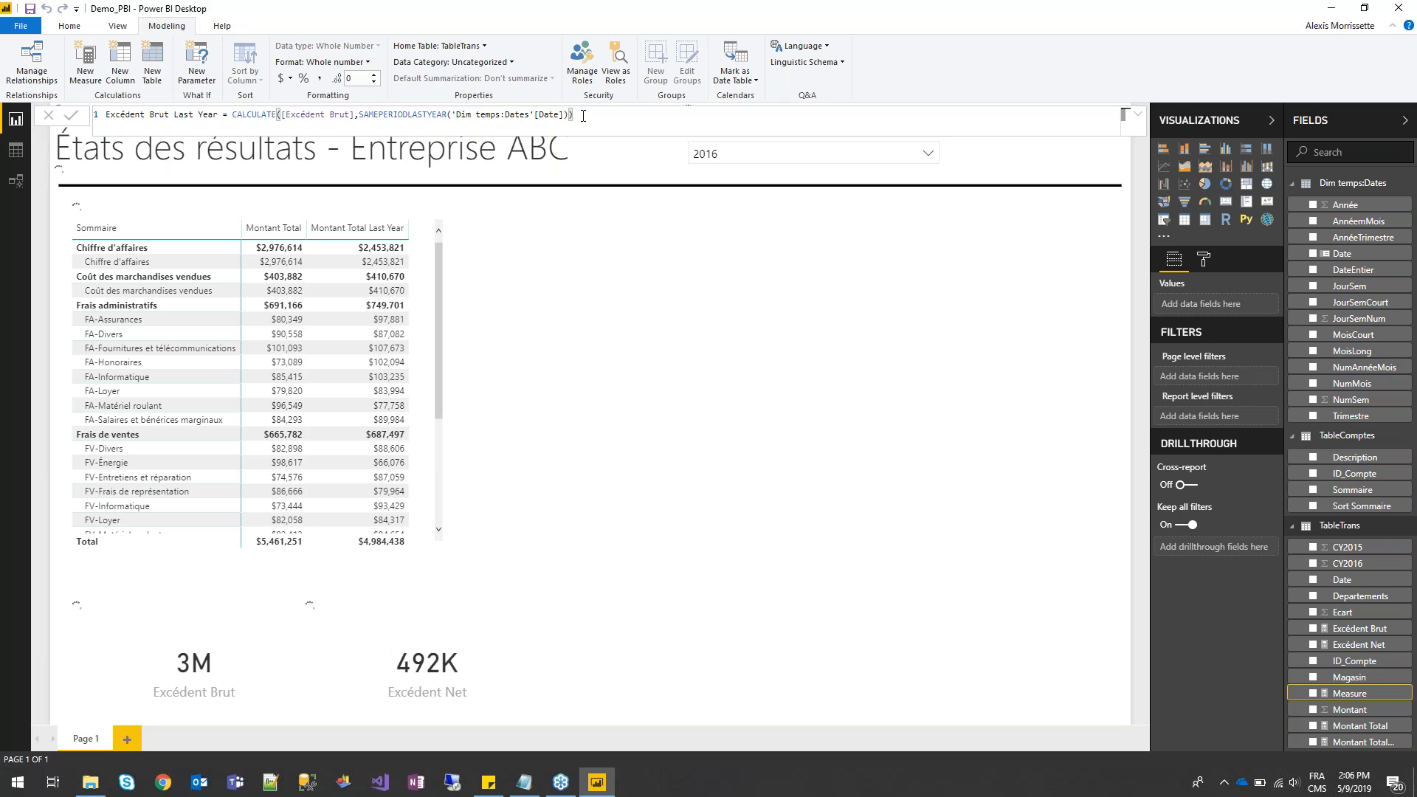
key(Return)
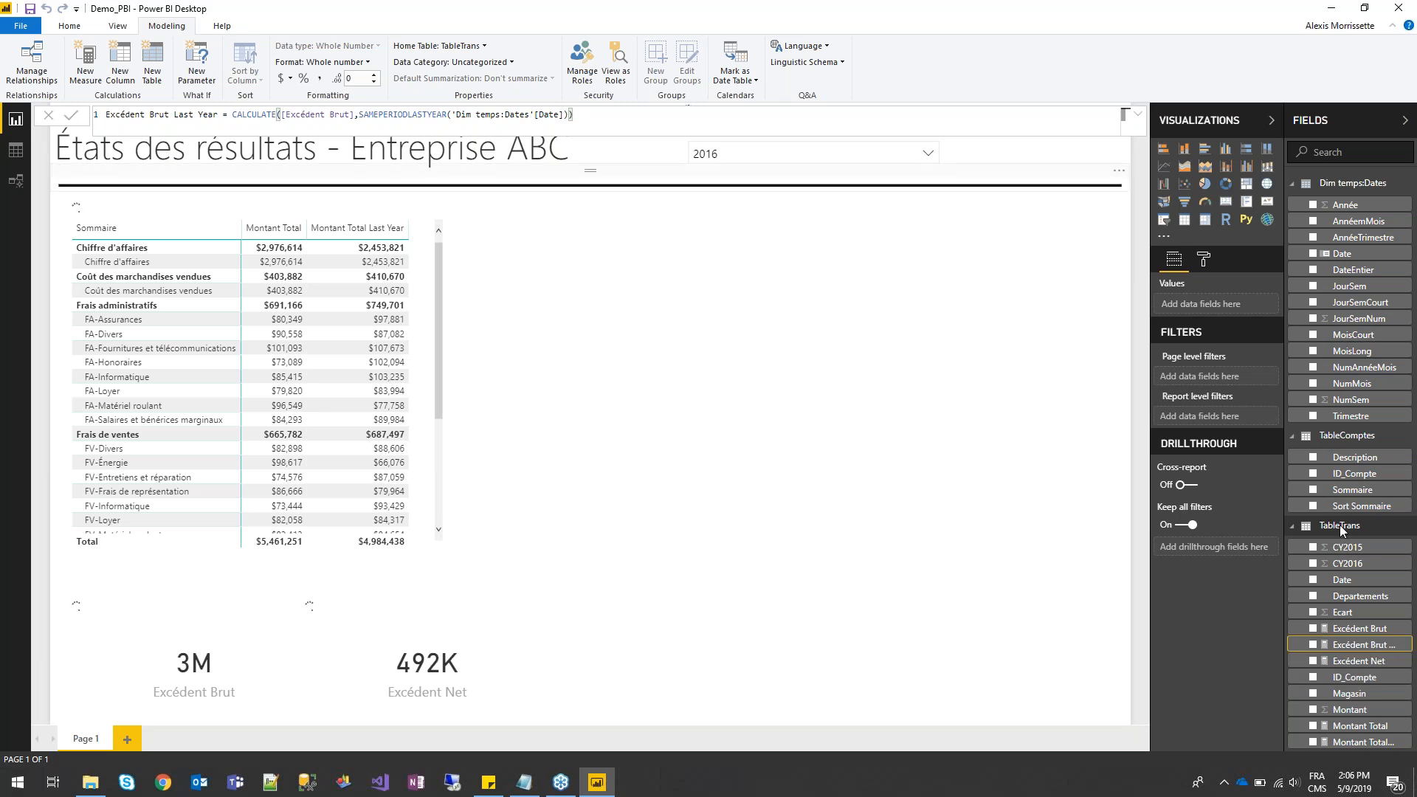
Create the TableTrans measure Excédent Net Last Year = CALCULATE([Excédent Net],SAMEPERIODLASTYEAR('Dim temps:Dates'[Date]))
right_click(1344, 529)
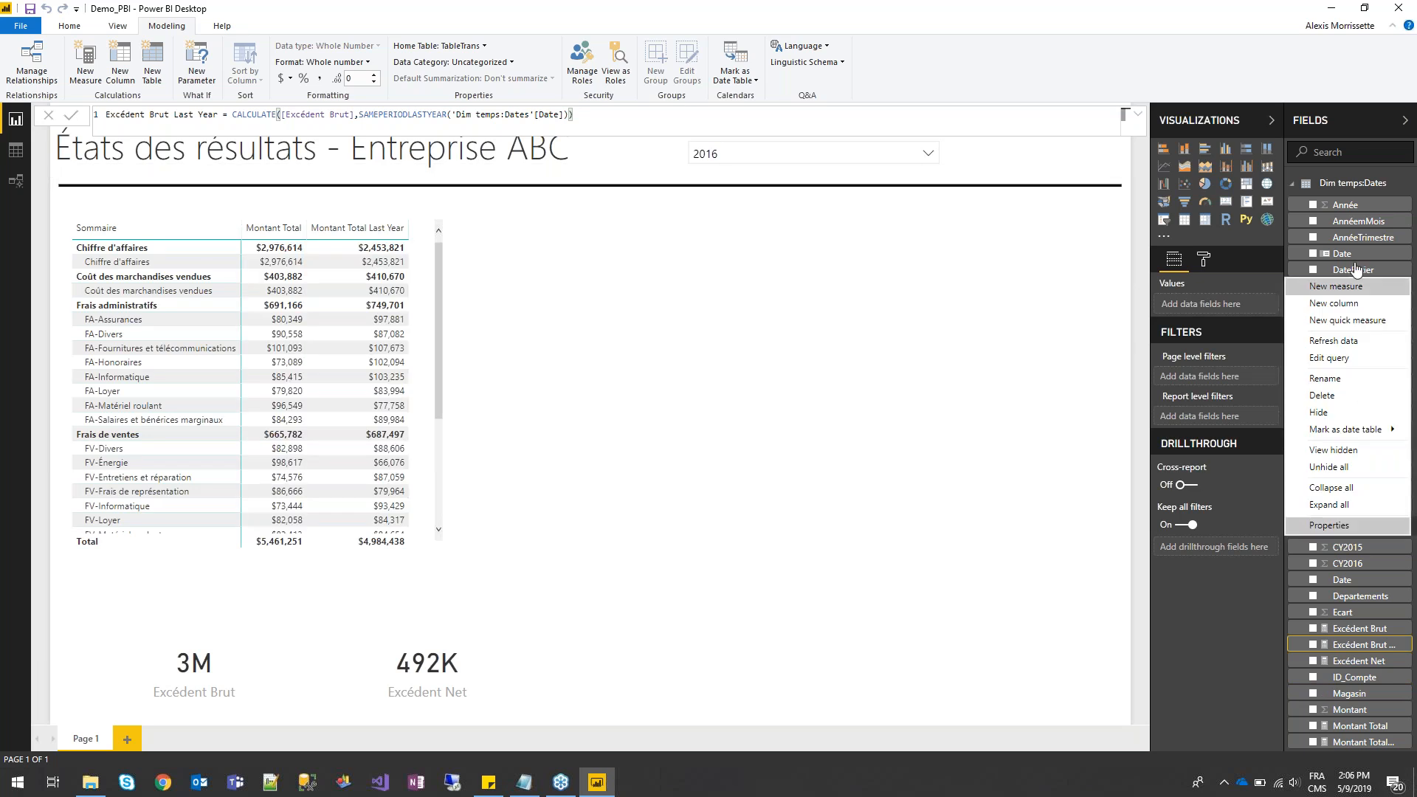
click(1346, 287)
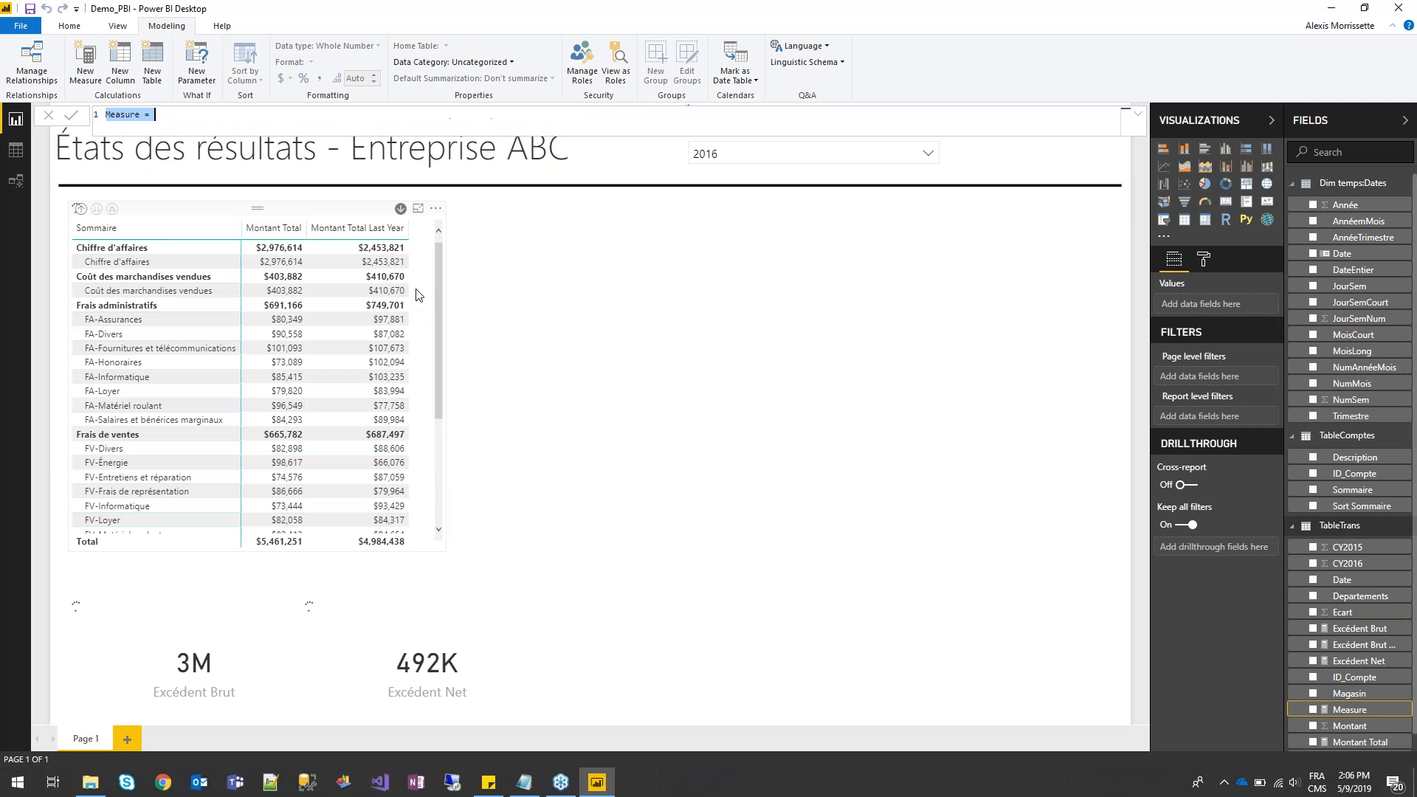
text(Excédent Net Last Year = CALCUL)
key(Tab)
text(e)
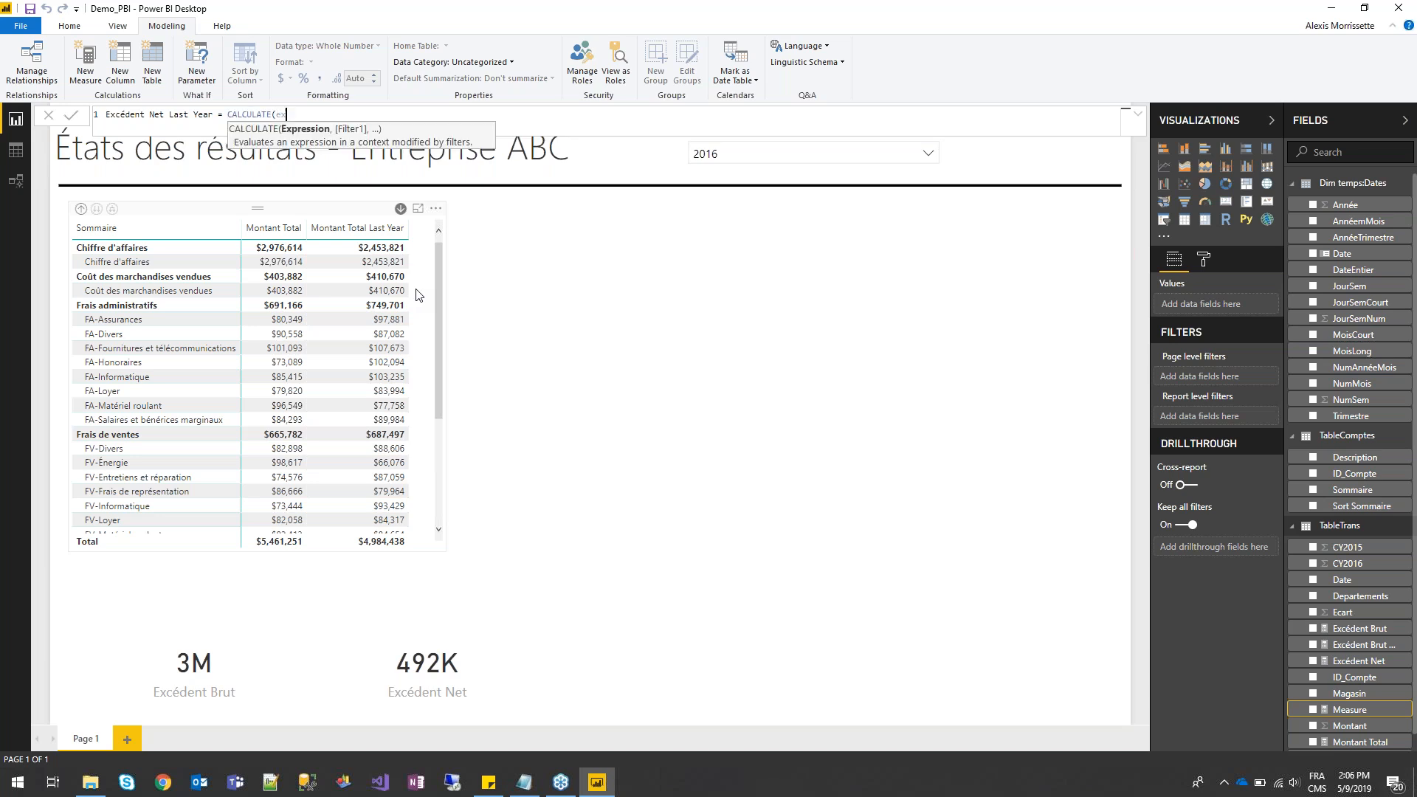
text(xc)
key(Down)
key(Down)
key(Down)
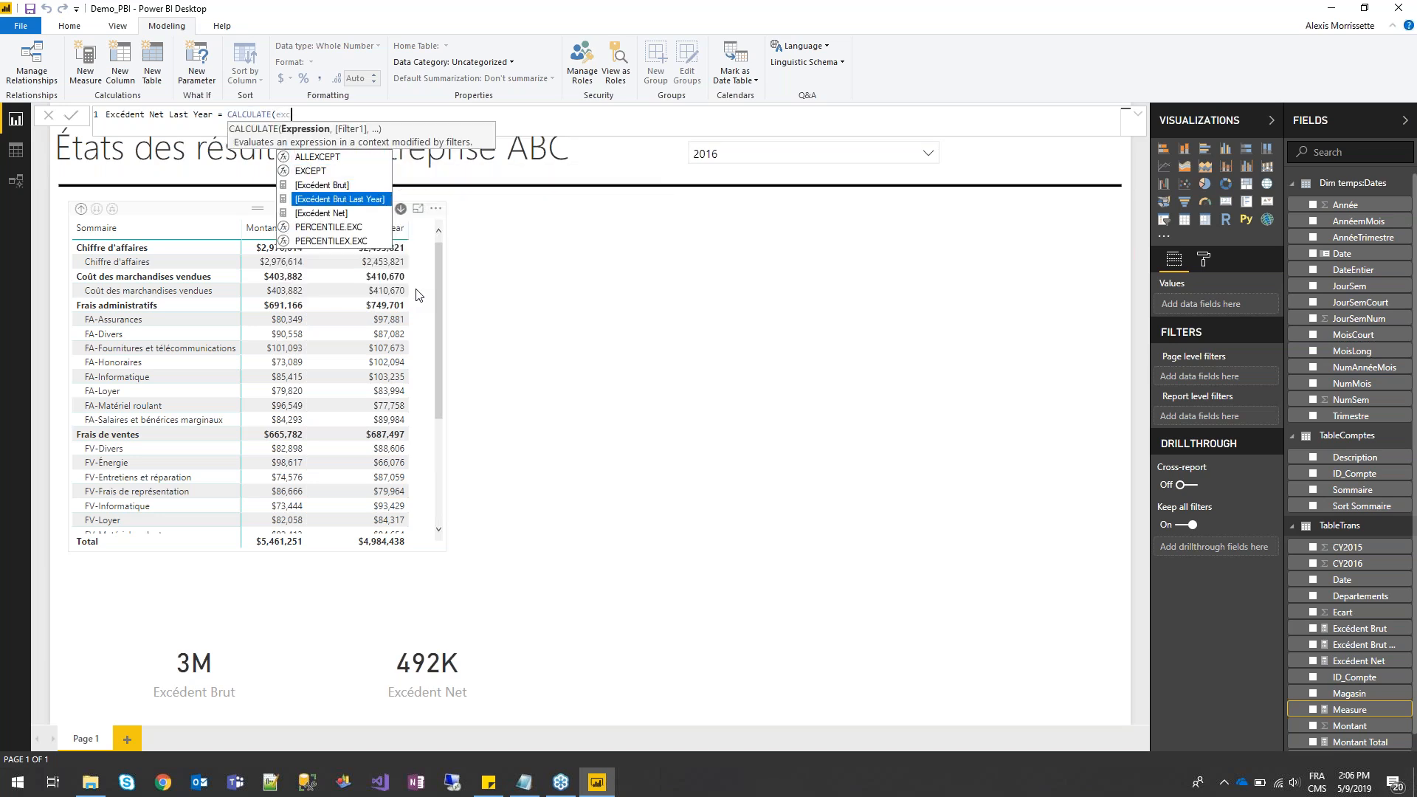
key(Tab)
text(,SAMEPERIODLASTYEAR()
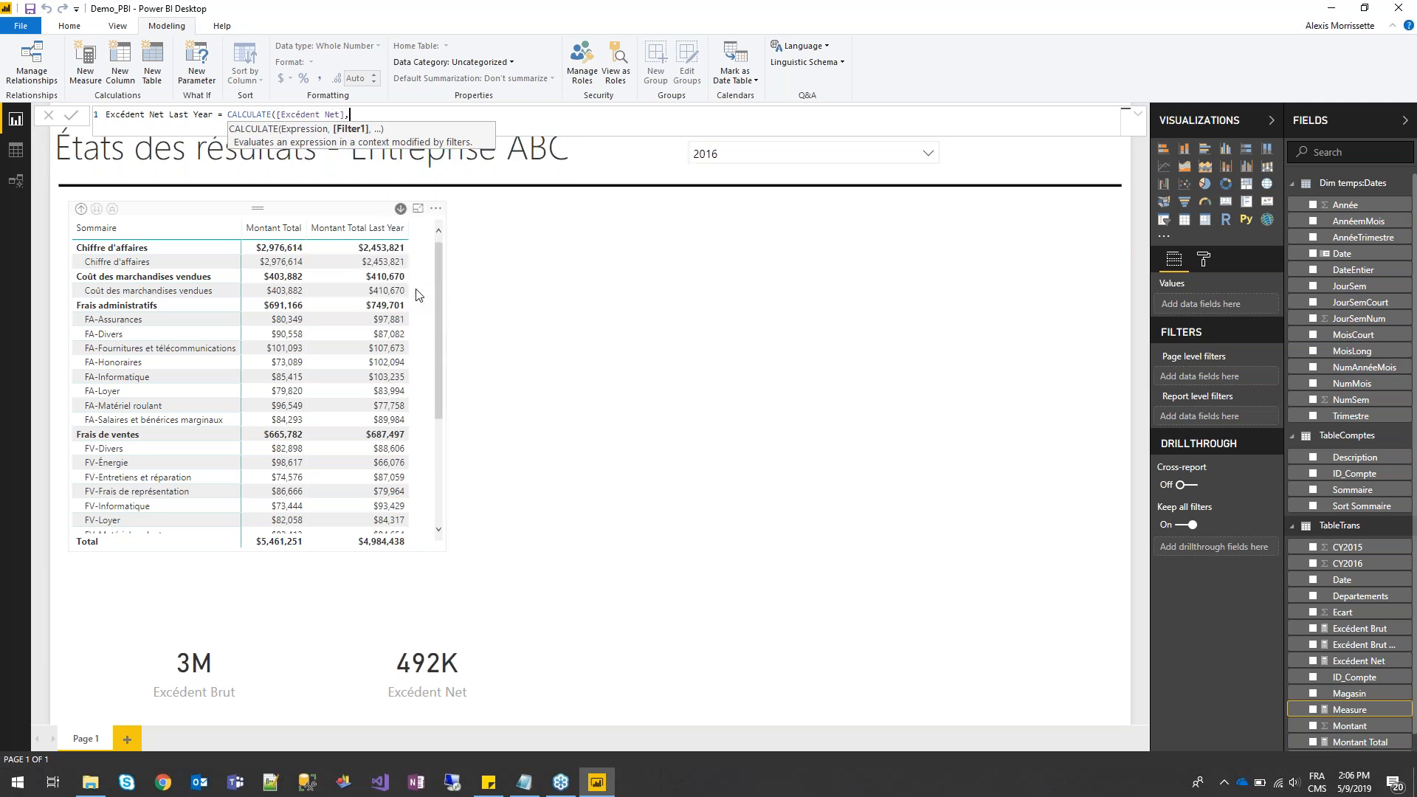
key(Tab)
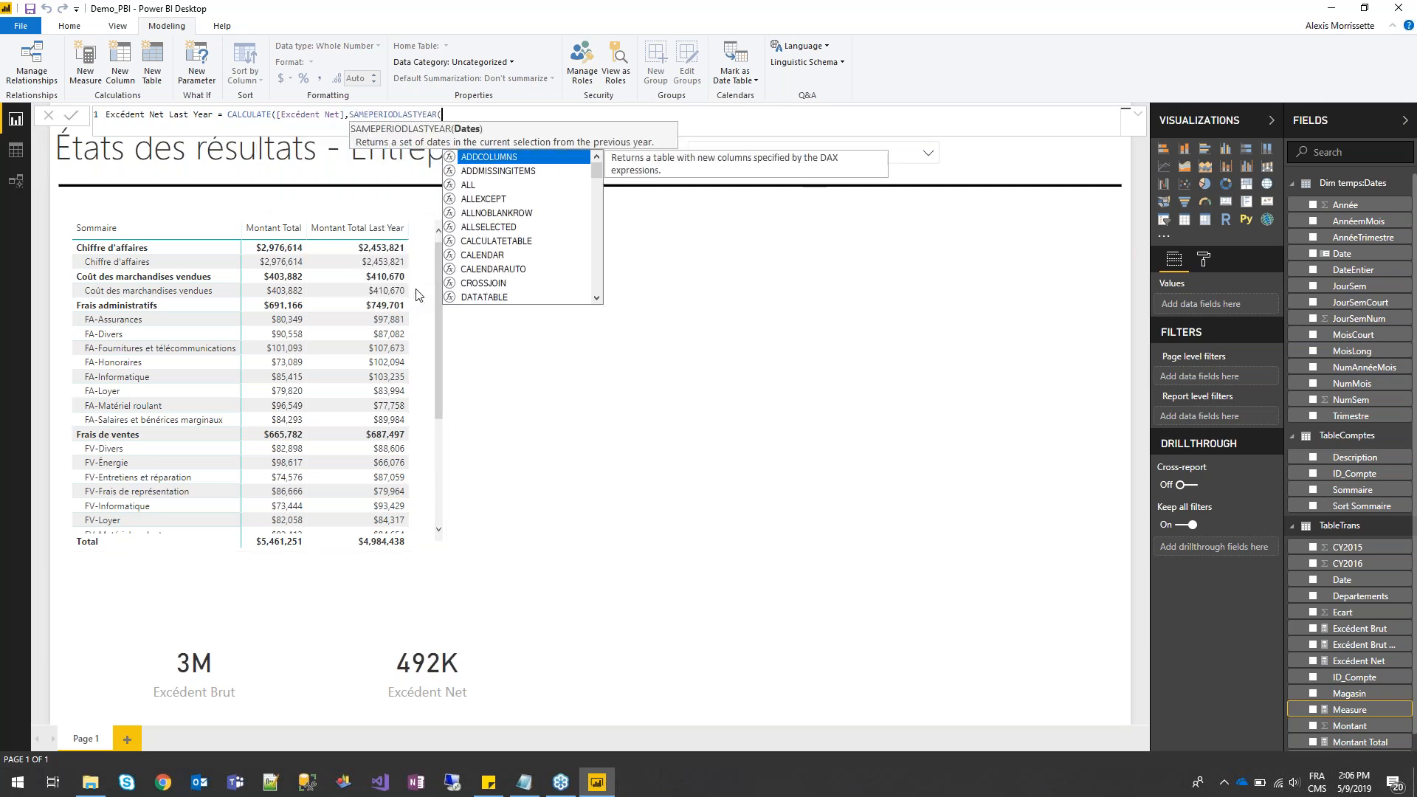
text(date)
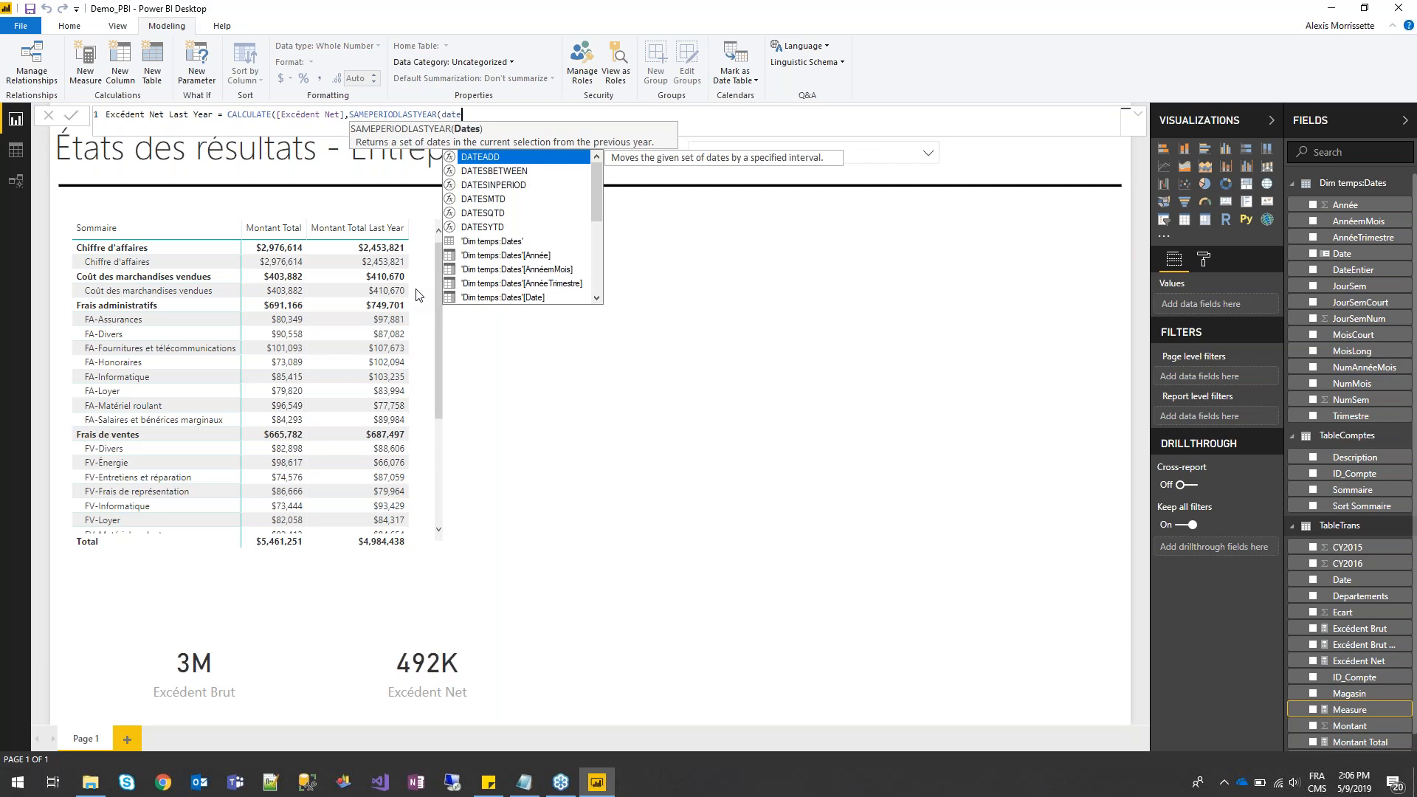
click(479, 297)
text()))
key(Return)
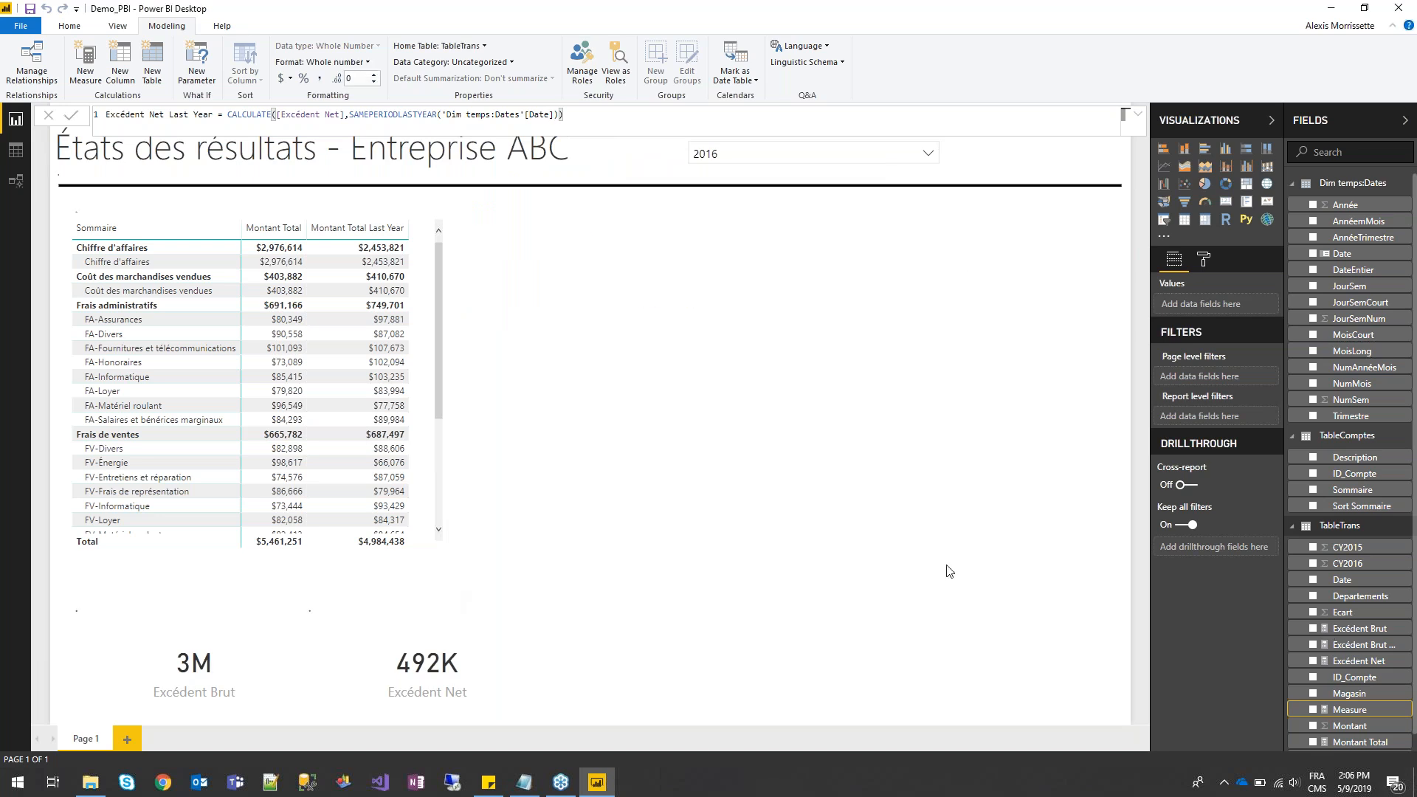
Duplicate the Excédent Brut card, place the copy to the right of the Excédent Net card, and replace its field with Excédent Brut Last Year
click(198, 607)
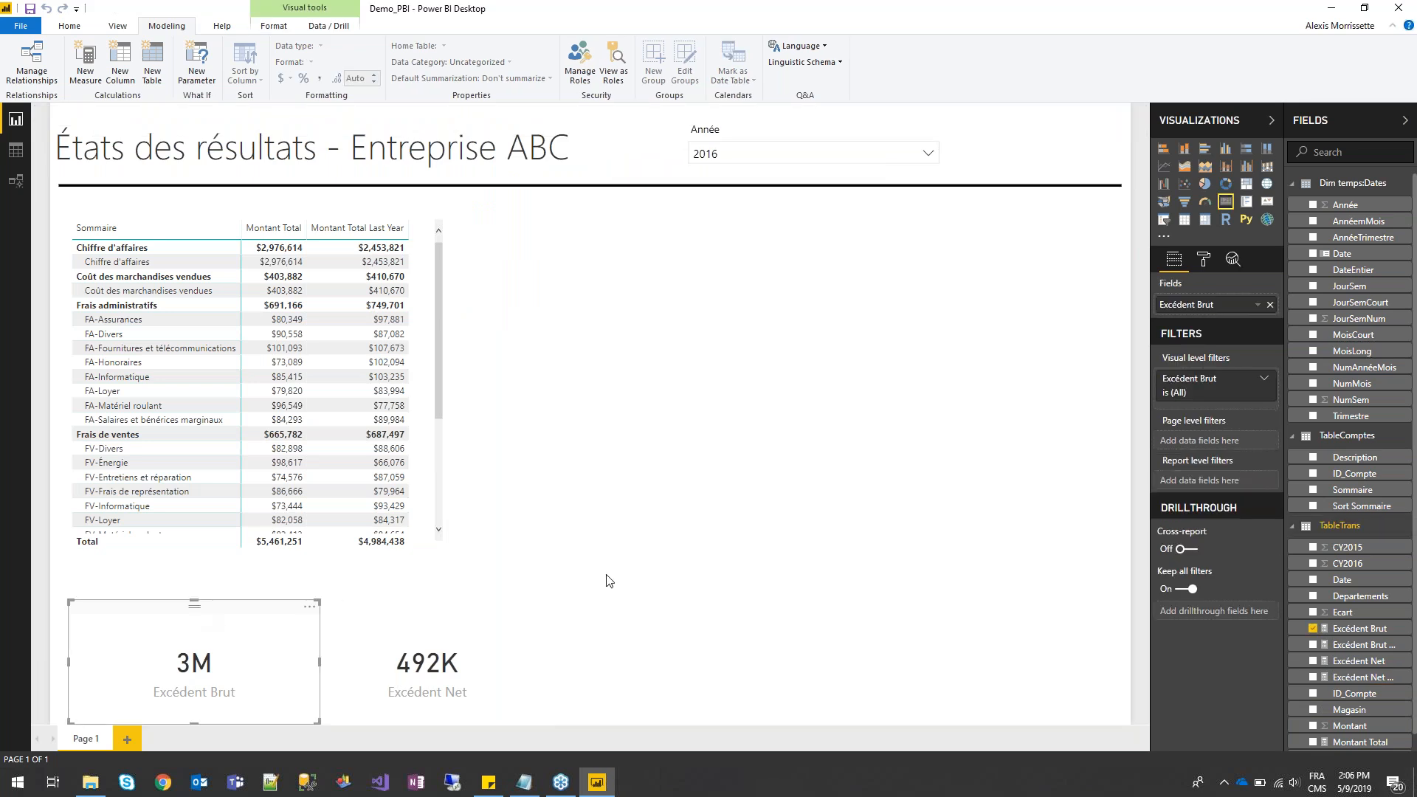
key(ctrl+c)
key(ctrl+v)
drag(197, 608, 696, 639)
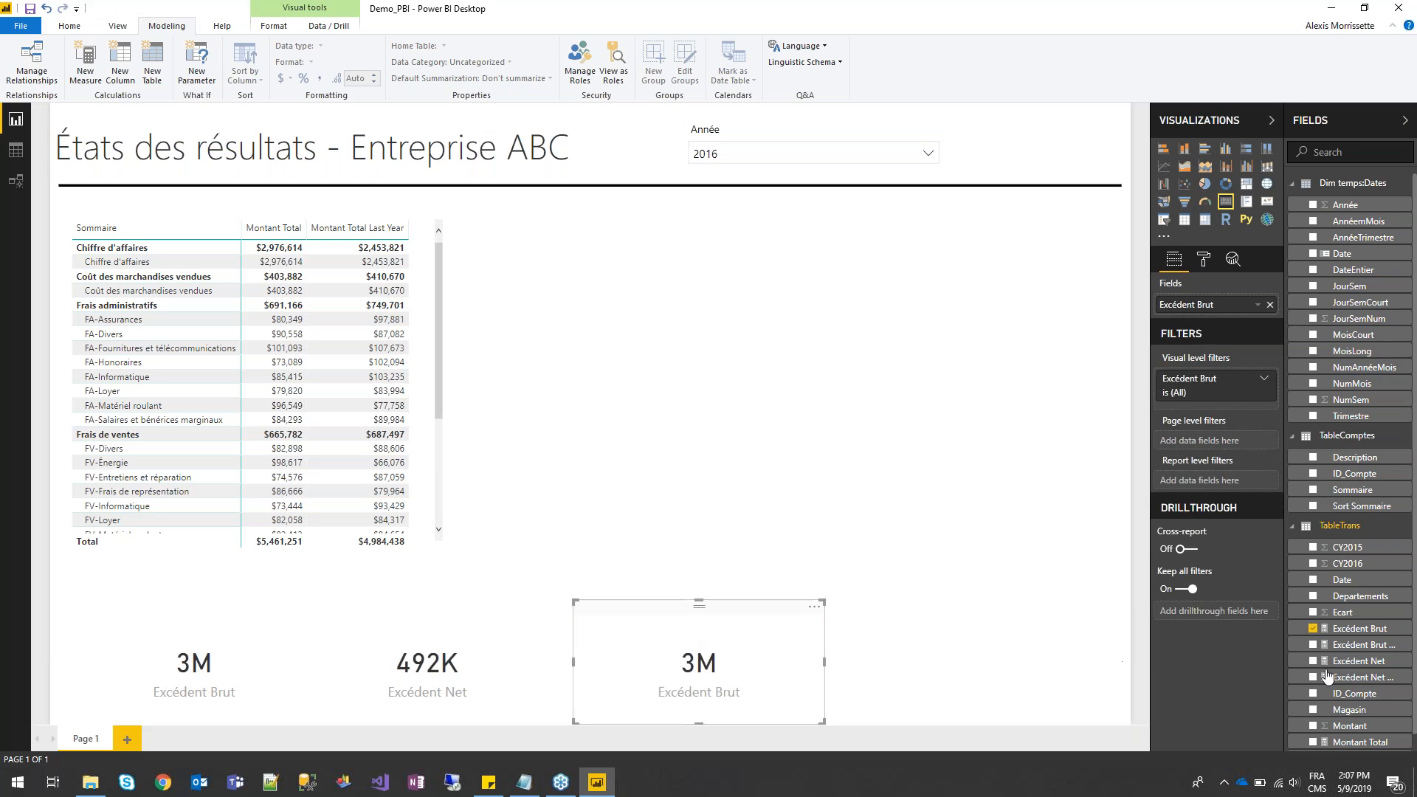
drag(1356, 648, 1222, 310)
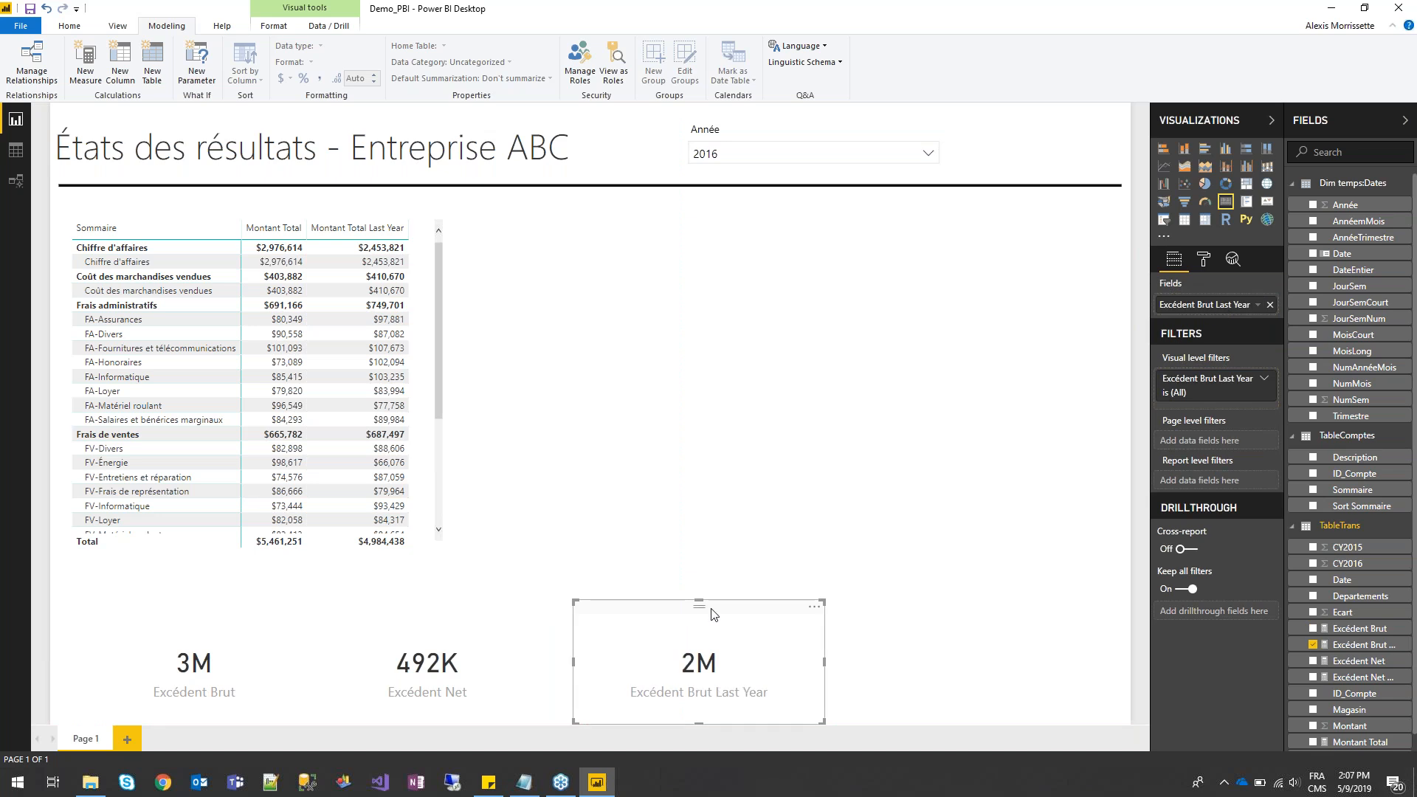
Paste another card copy at the far right of the card row and replace its field with Excédent Net Last Year
key(ctrl+v)
drag(729, 617, 1261, 622)
drag(1361, 676, 1225, 309)
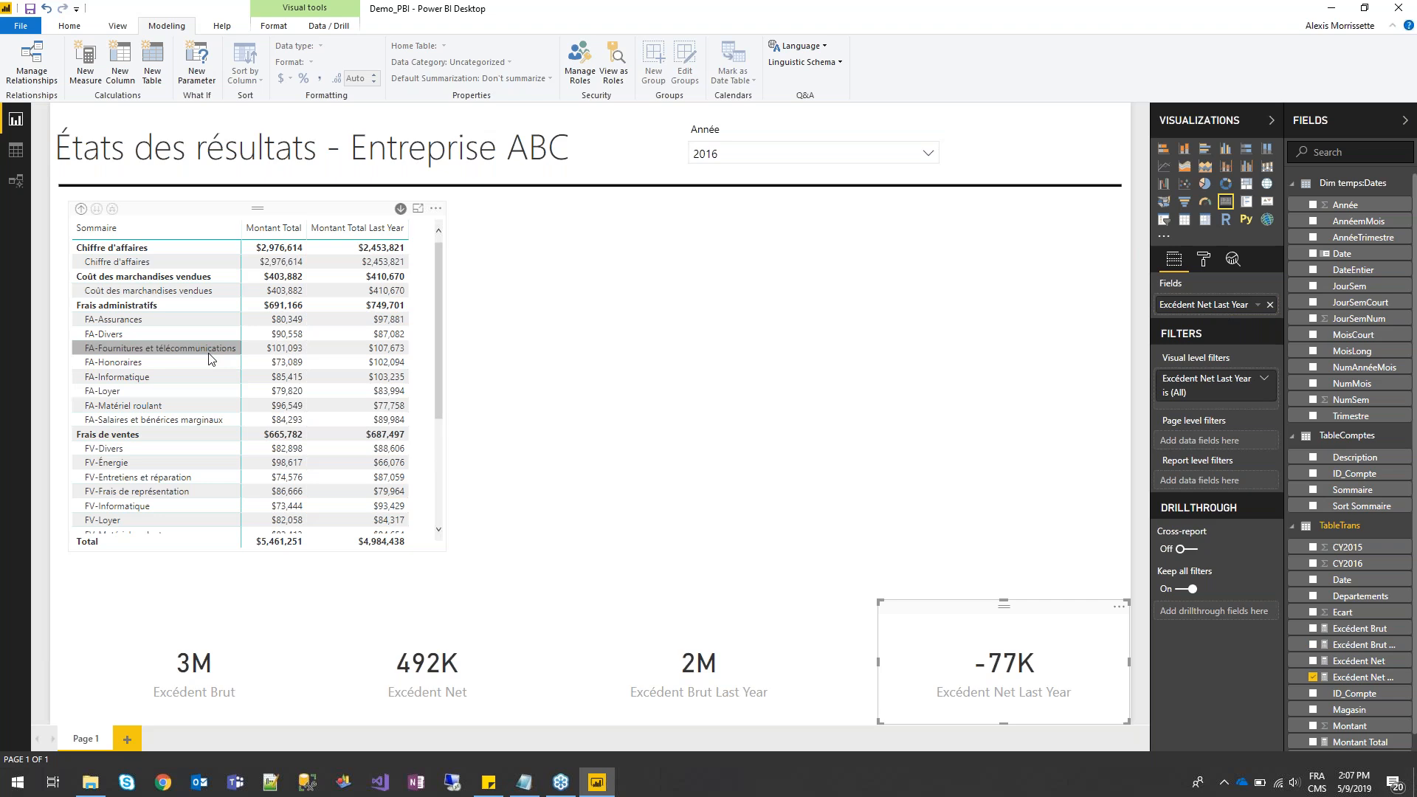
Check the cards and matrix by switching the Année slicer to 2017, 2015 and back to 2016
click(873, 155)
click(725, 207)
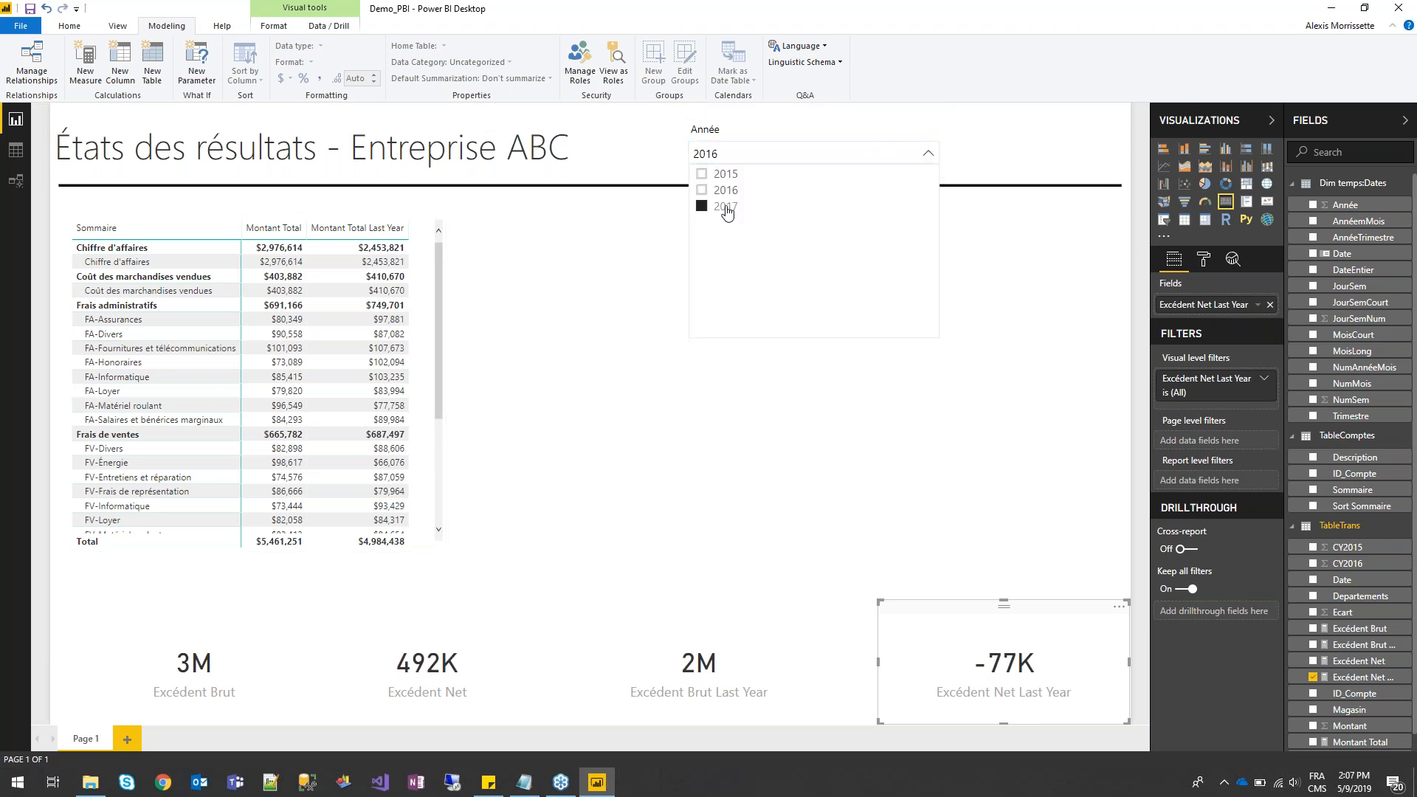
click(718, 175)
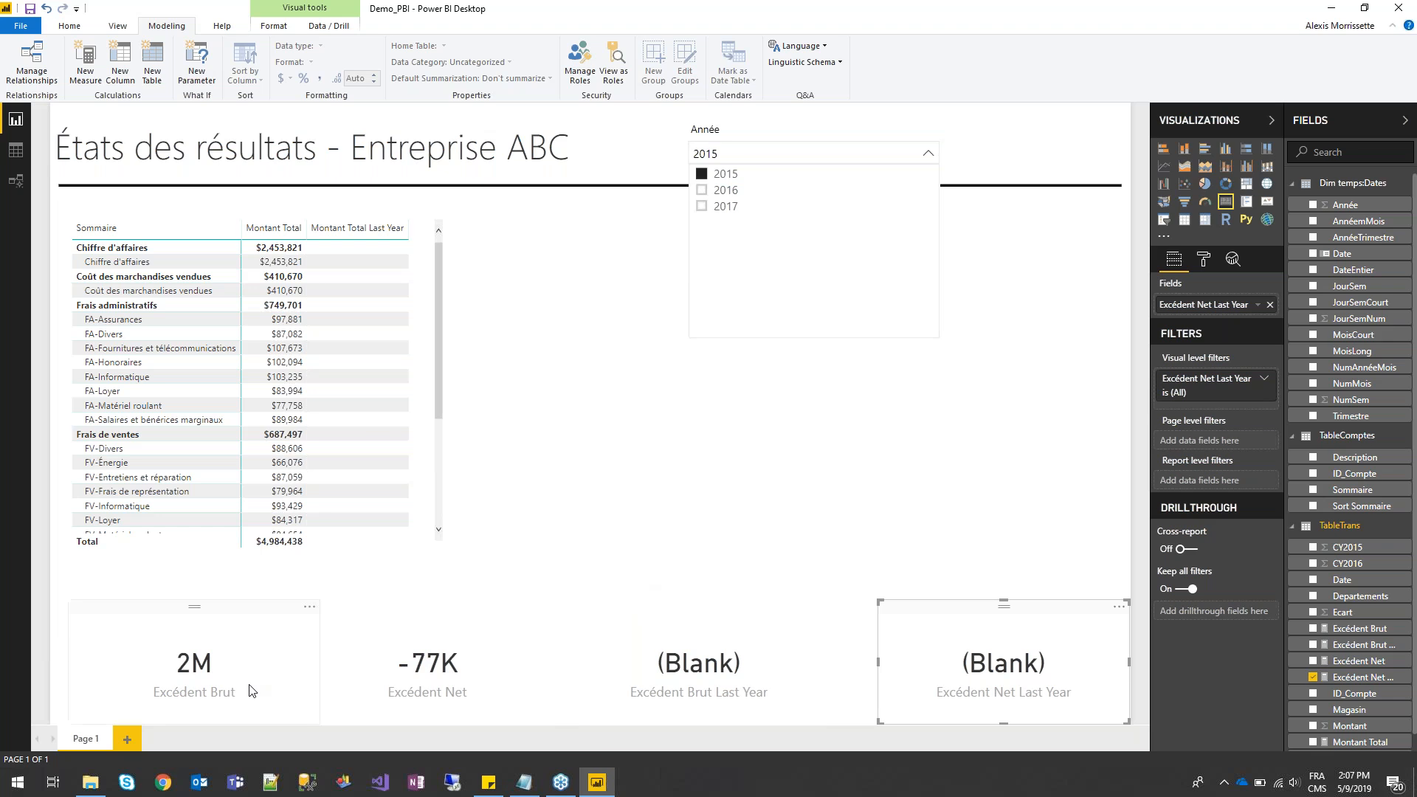
click(734, 191)
click(929, 154)
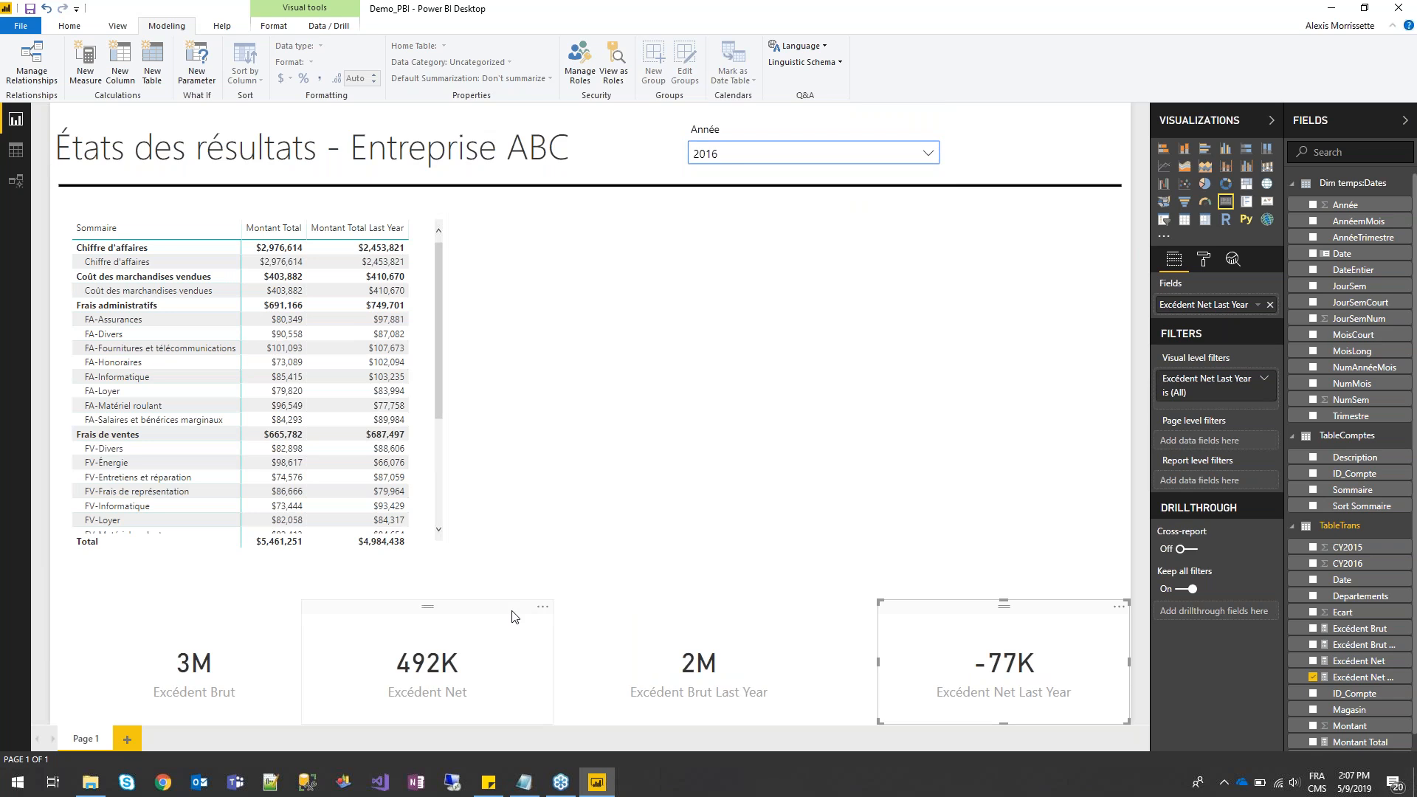
Add a line chart beside the matrix plotting Excédent Net and Excédent Net Last Year, with Année and MoisLong on the axis
click(713, 436)
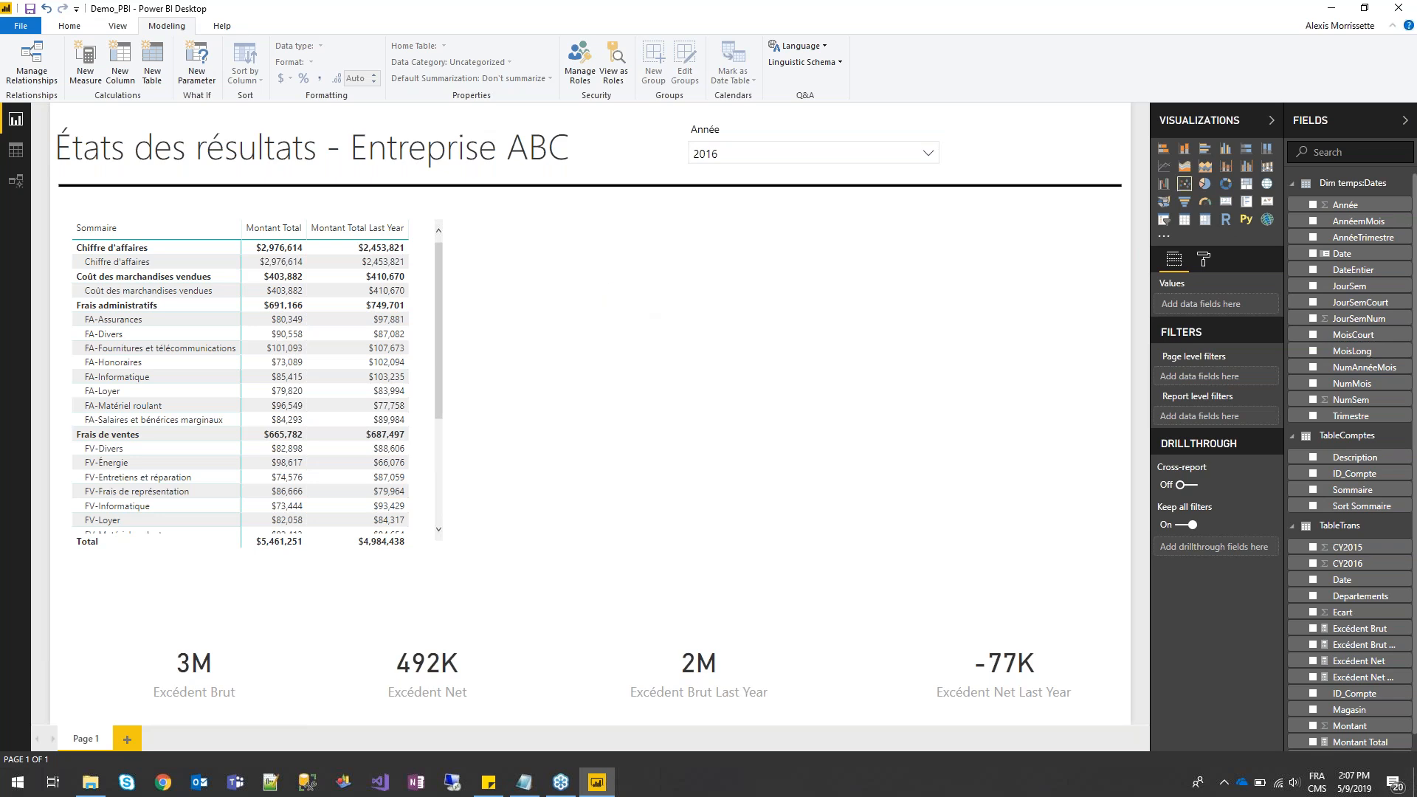
click(1165, 167)
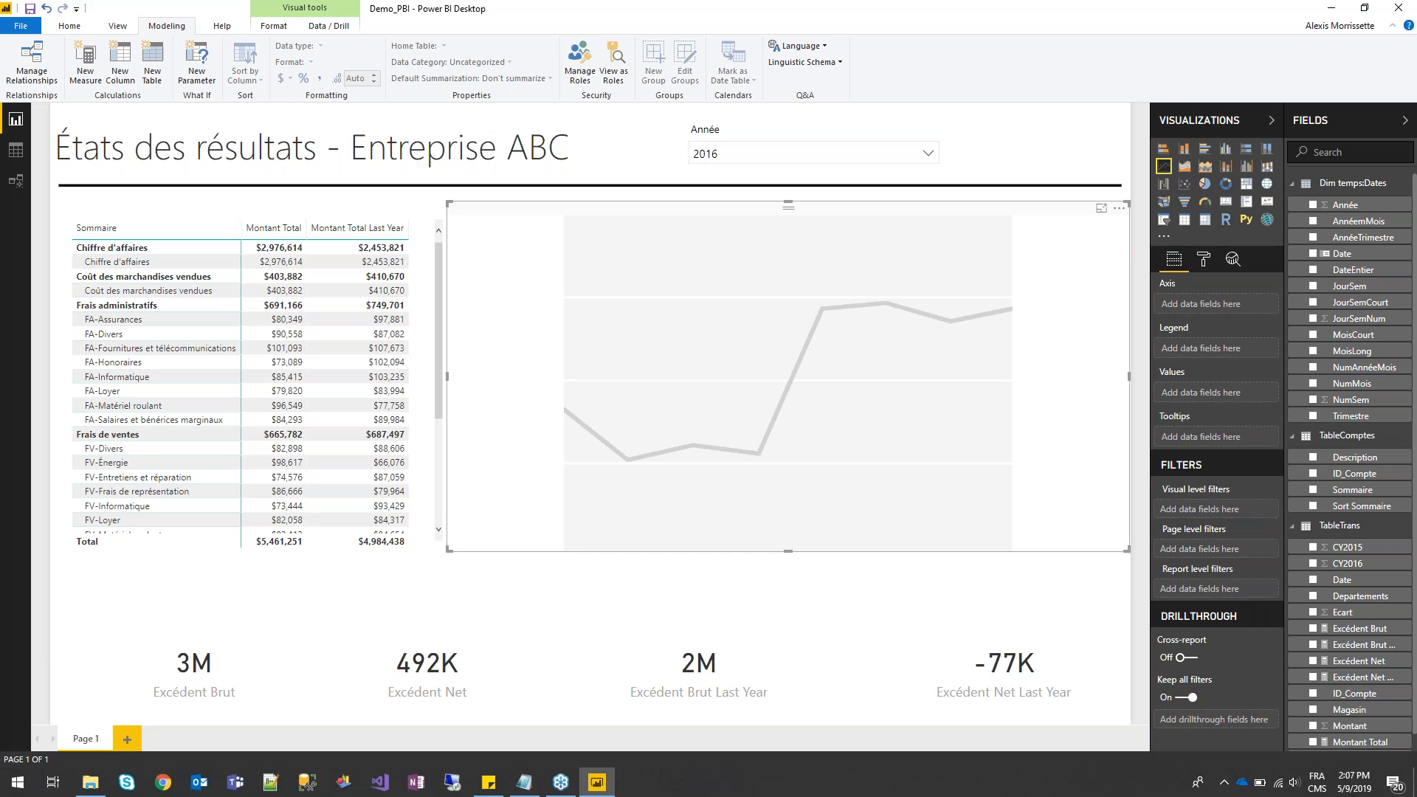
drag(1380, 664, 1222, 394)
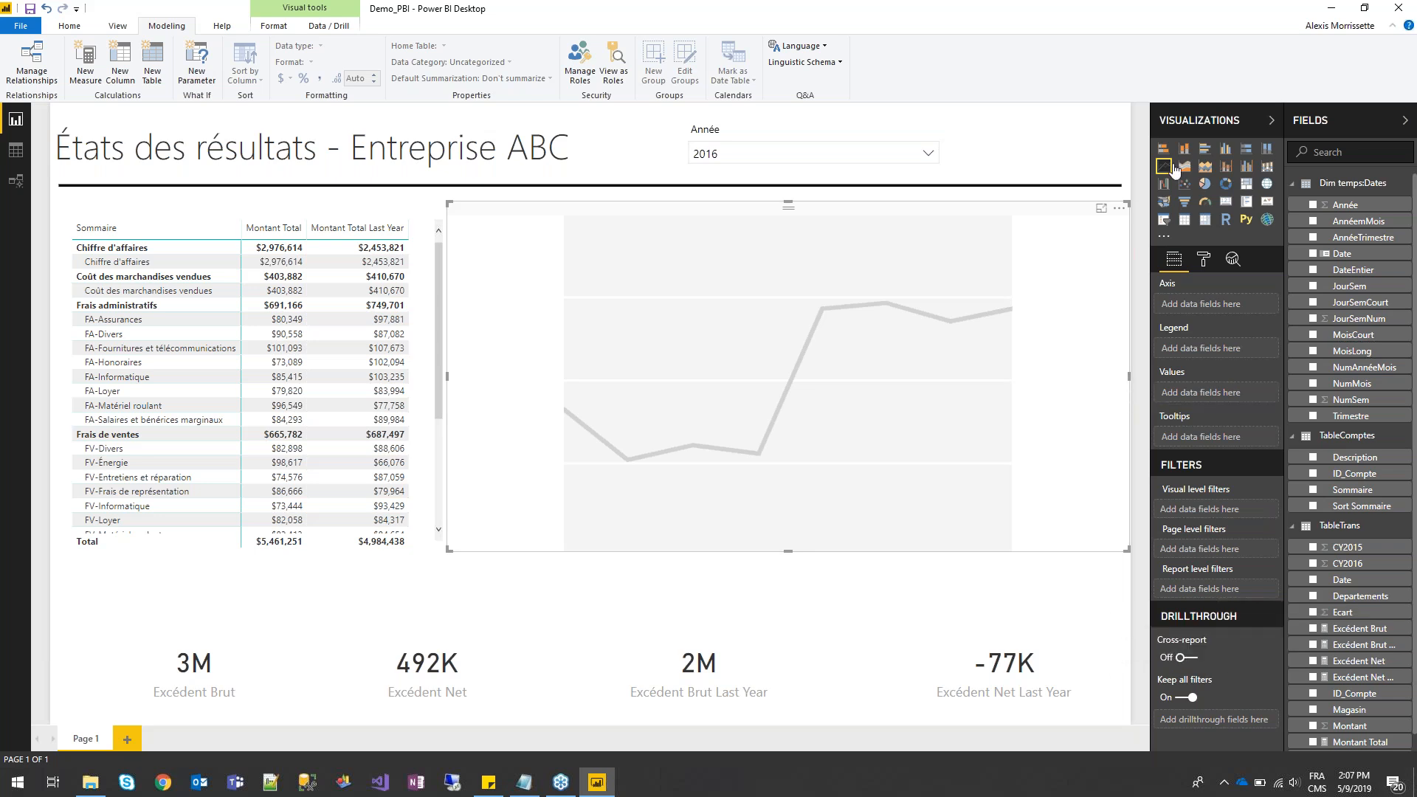
drag(1387, 679, 1243, 403)
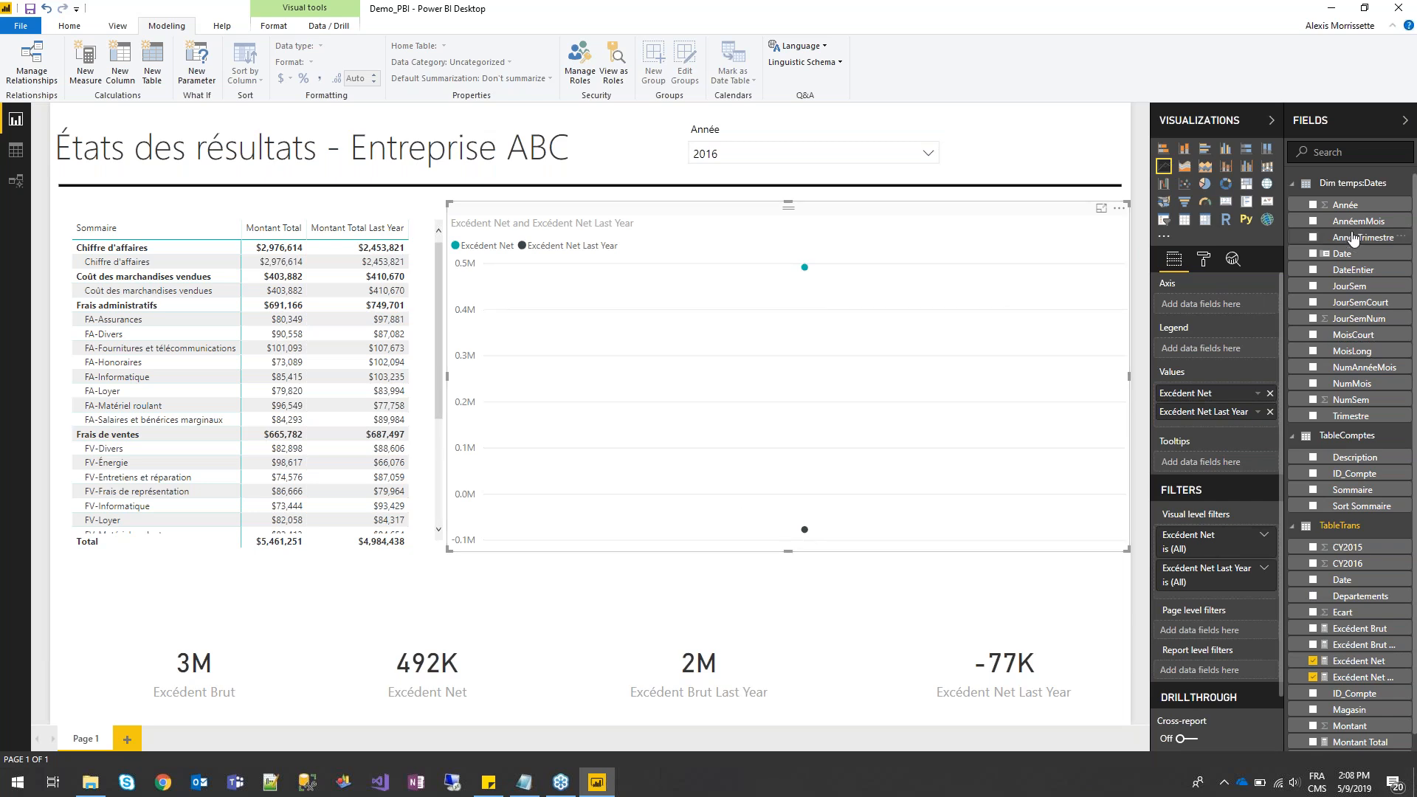
drag(1333, 212, 1214, 304)
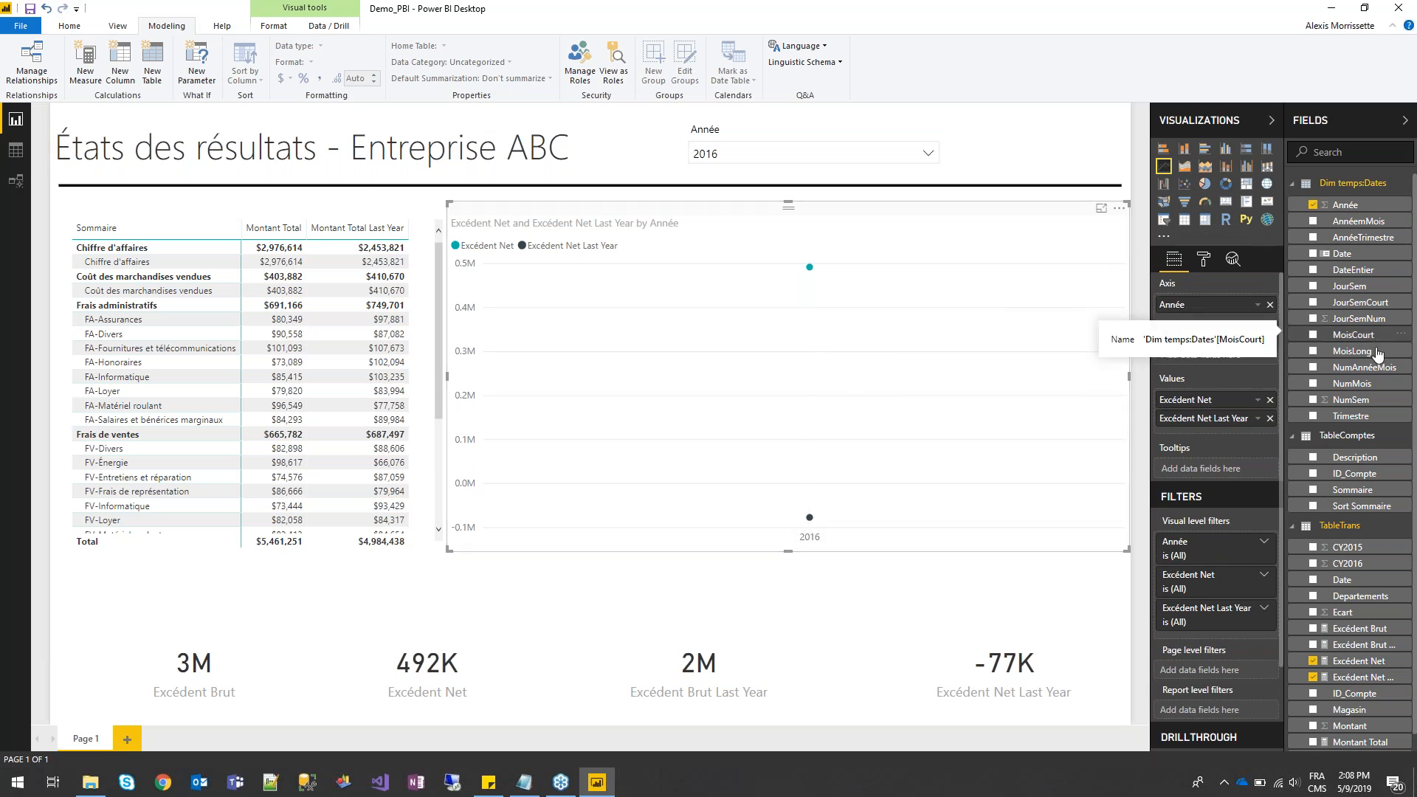
drag(1298, 350, 1210, 312)
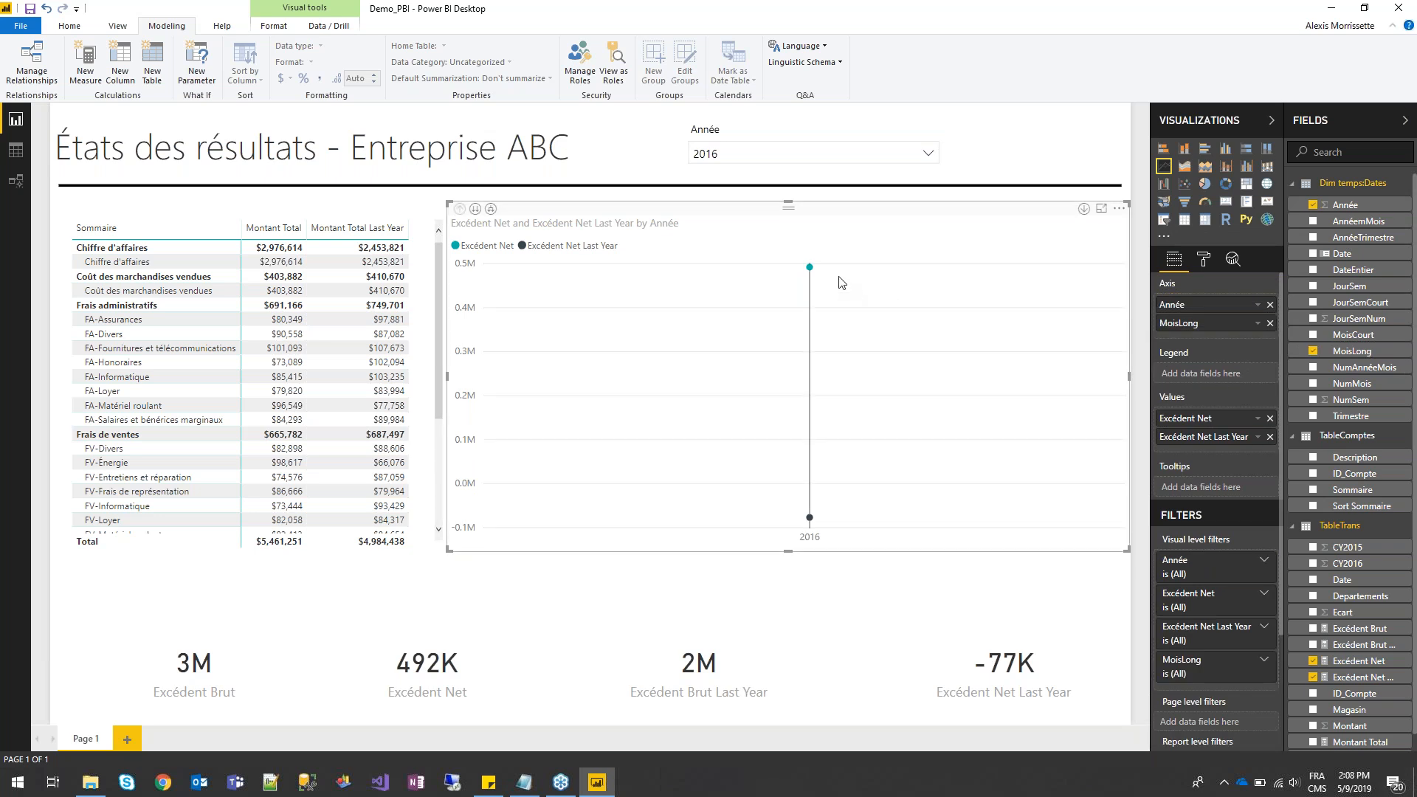
Drill the line chart down to the months of 2016 and reduce its height to just over half
click(810, 518)
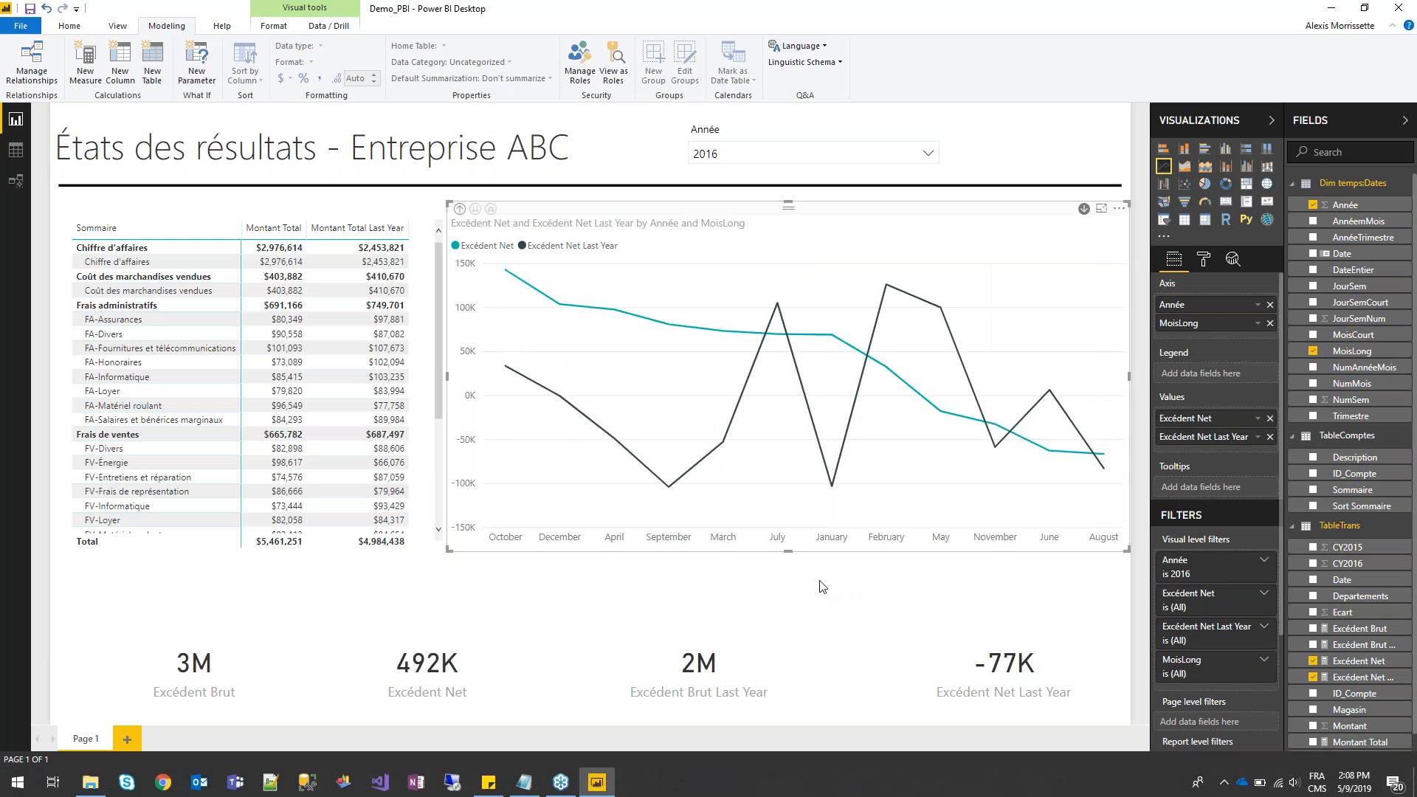
drag(791, 549, 789, 402)
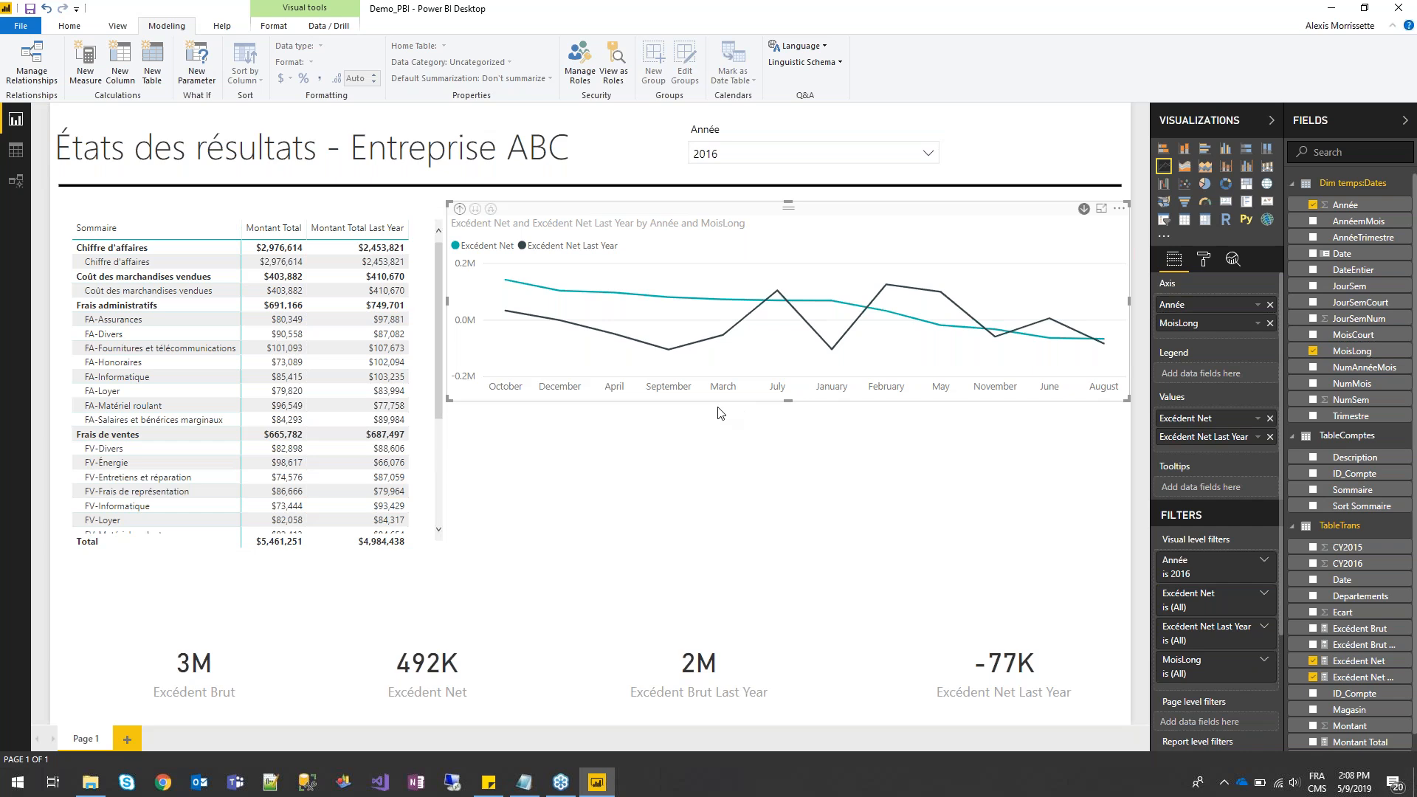
Sort the MoisLong column of Dim temps:Dates by NumMois and return to the report
click(15, 151)
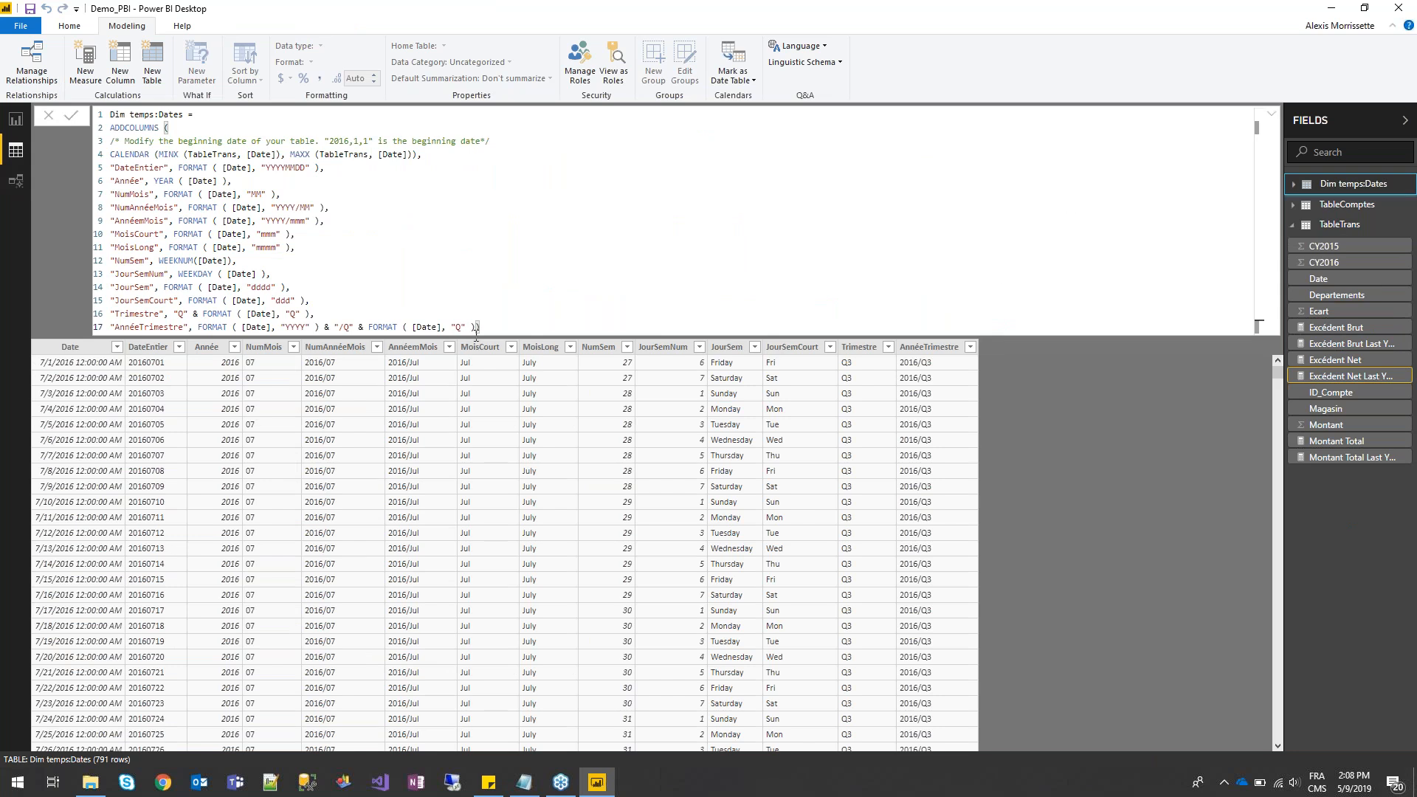
click(555, 353)
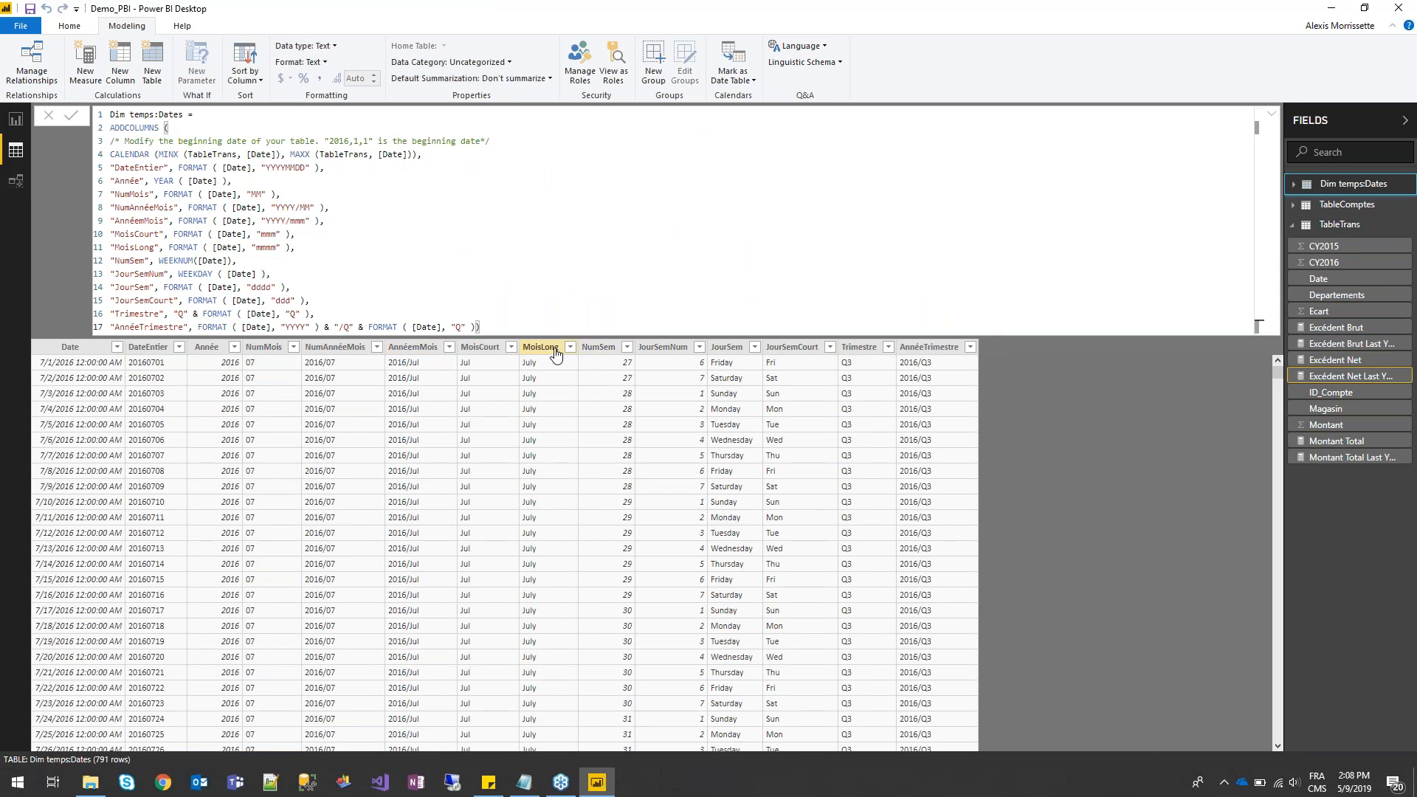
click(250, 79)
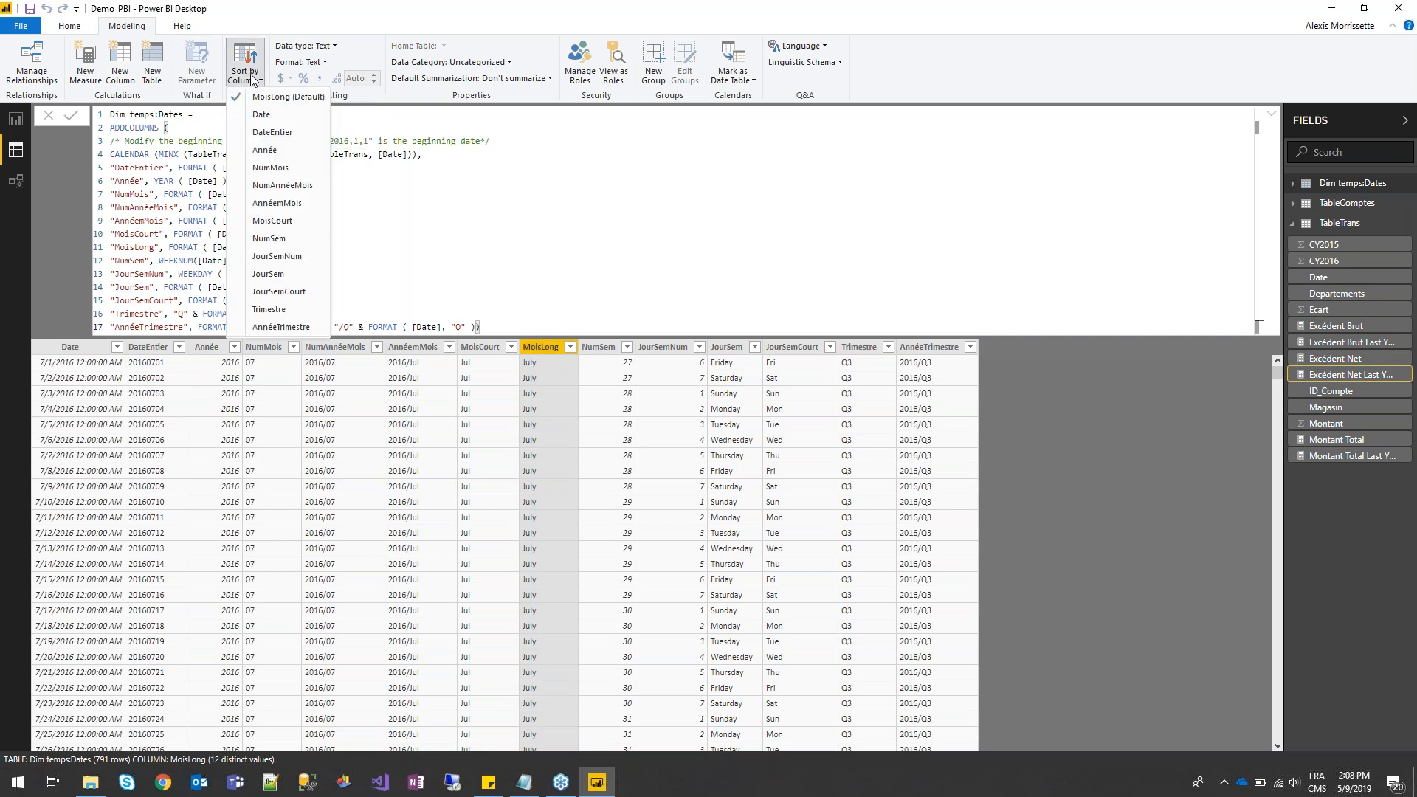
click(273, 168)
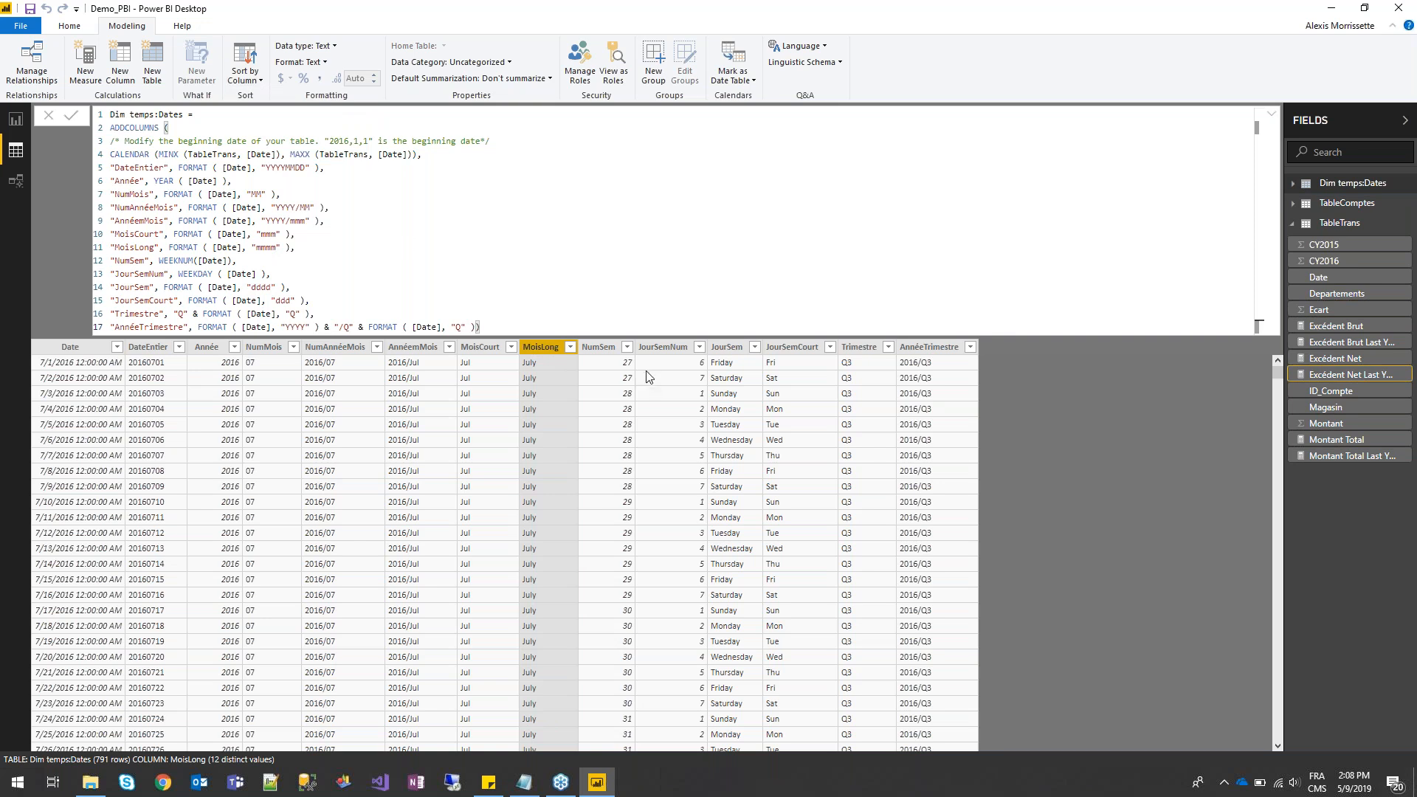
click(16, 118)
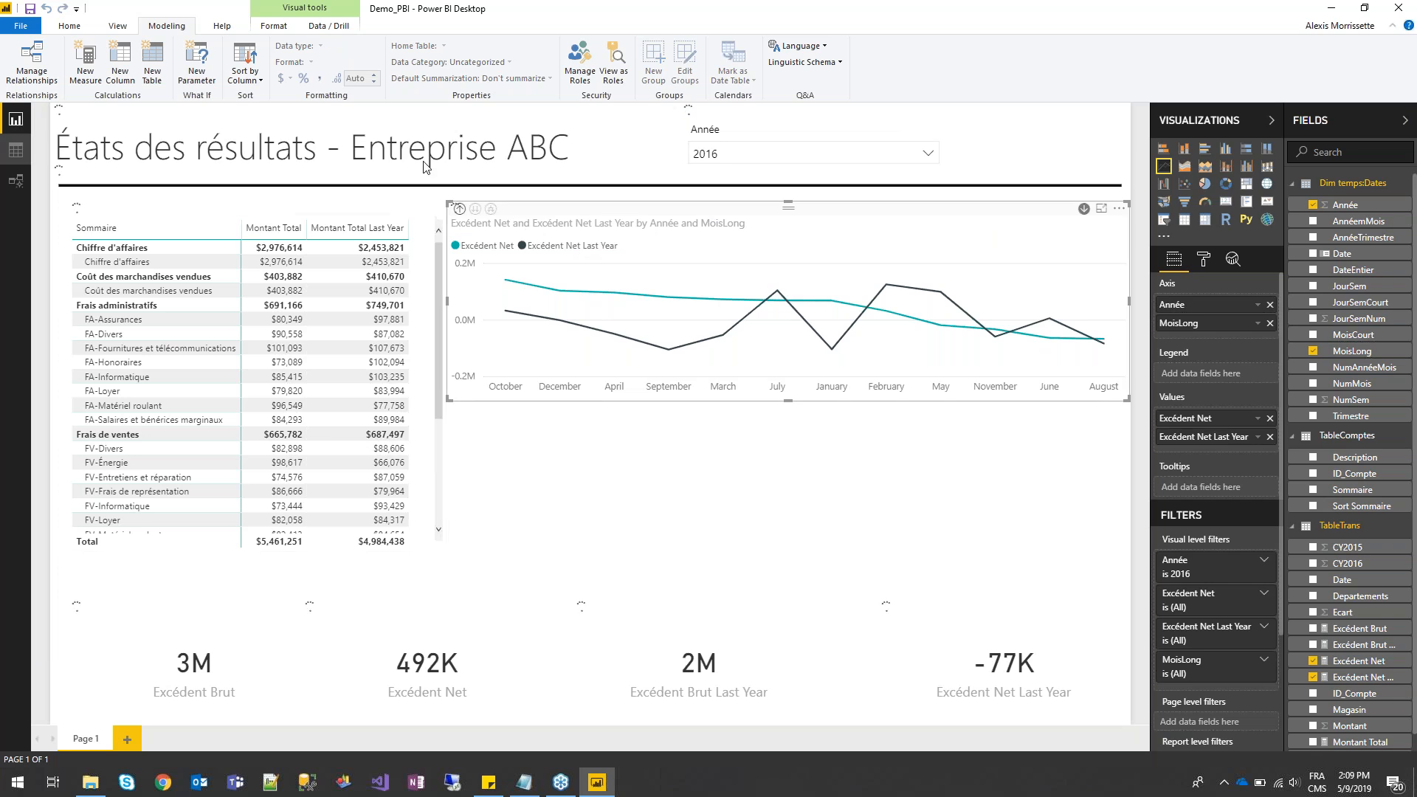
Check the sort-by setting of the MoisLong column in the date table and return to the report
click(15, 152)
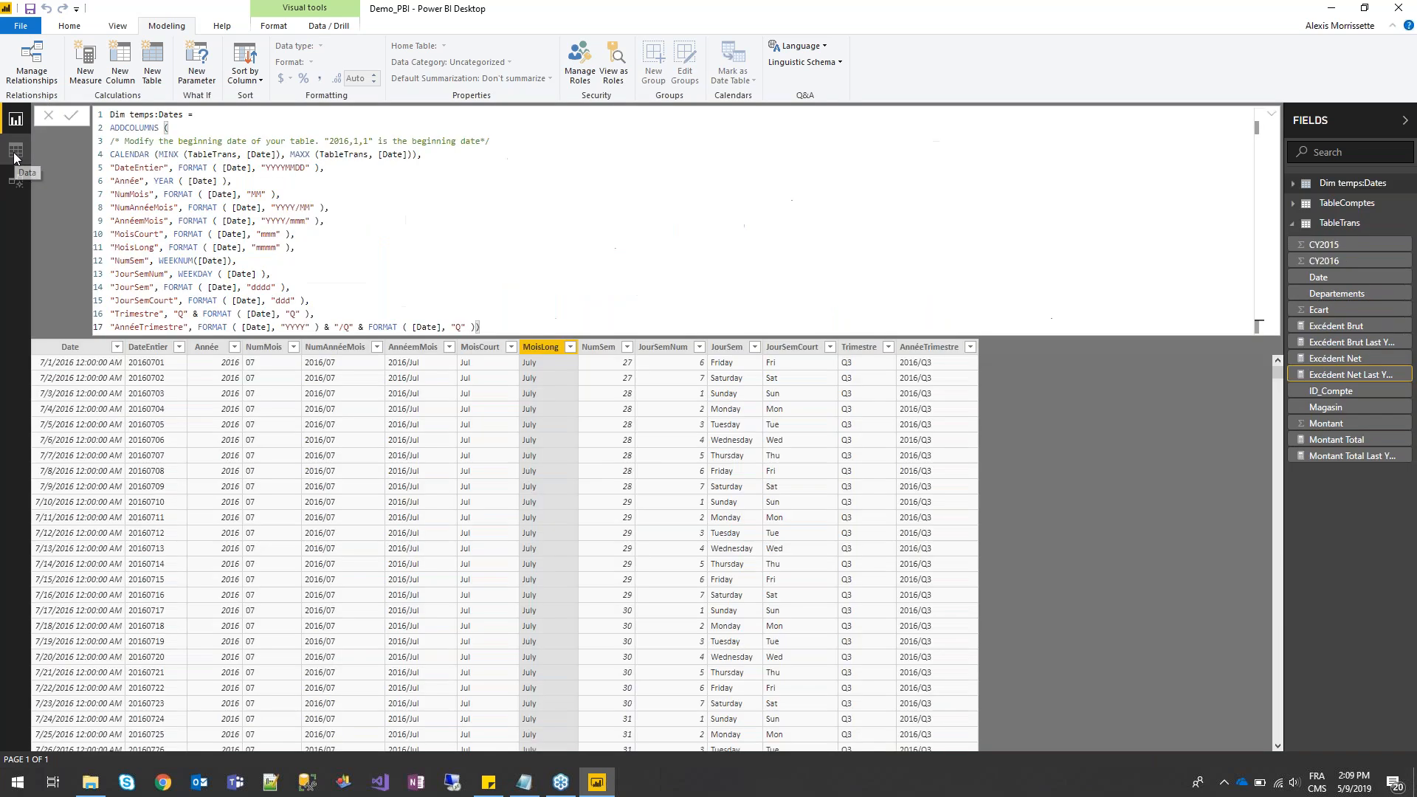
click(594, 347)
click(540, 348)
click(246, 59)
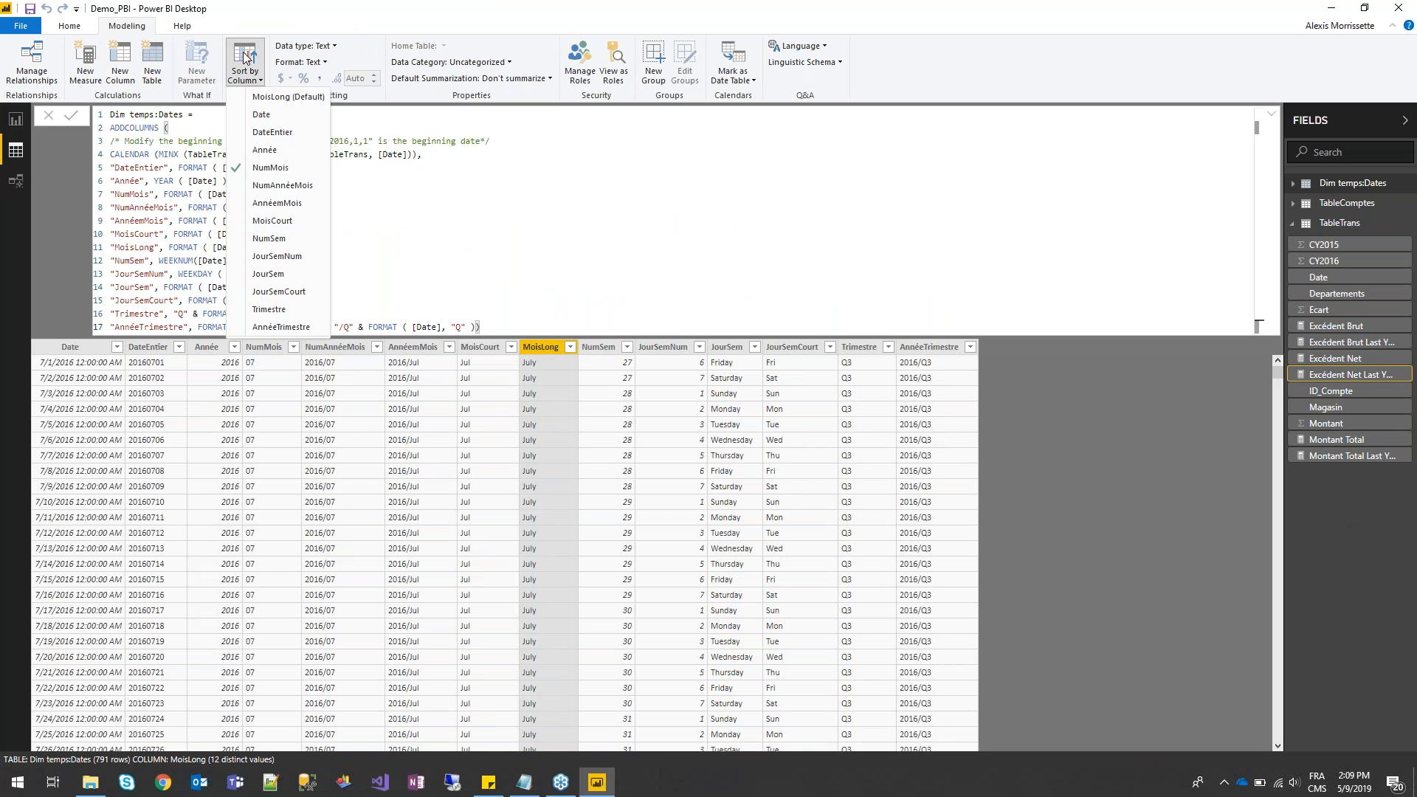
click(18, 120)
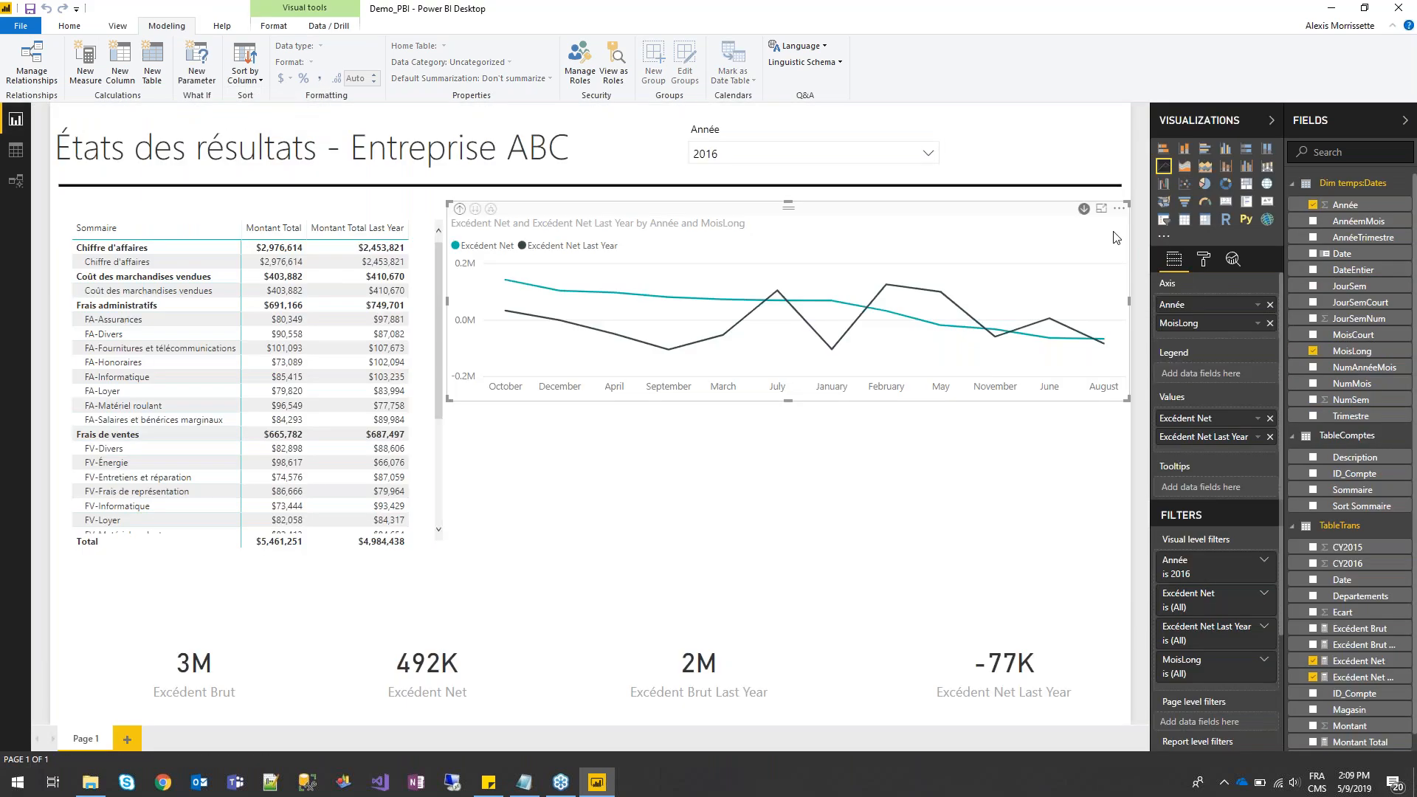
Sort the line chart by Année MoisLong in ascending order
click(1119, 209)
mouse_move(1166, 327)
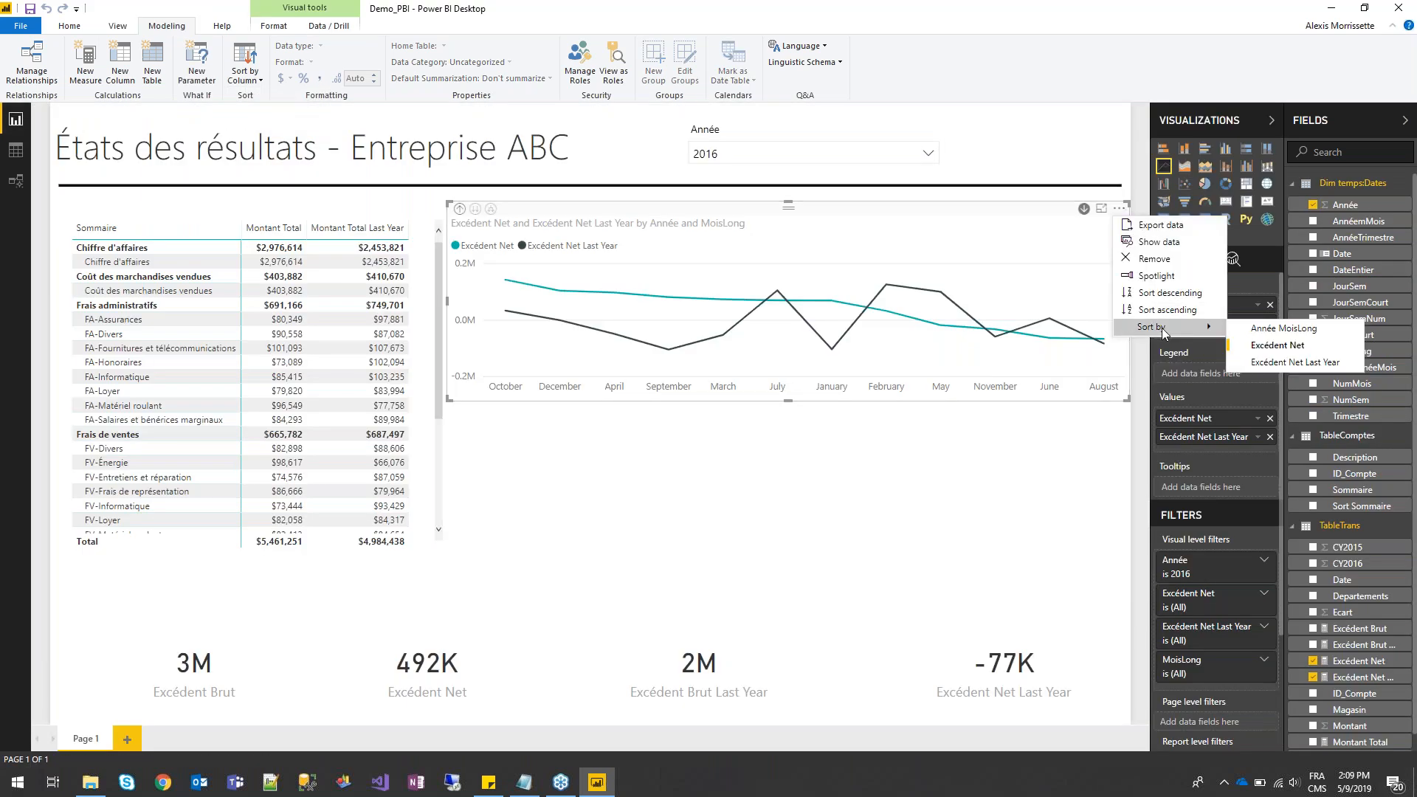
click(1287, 329)
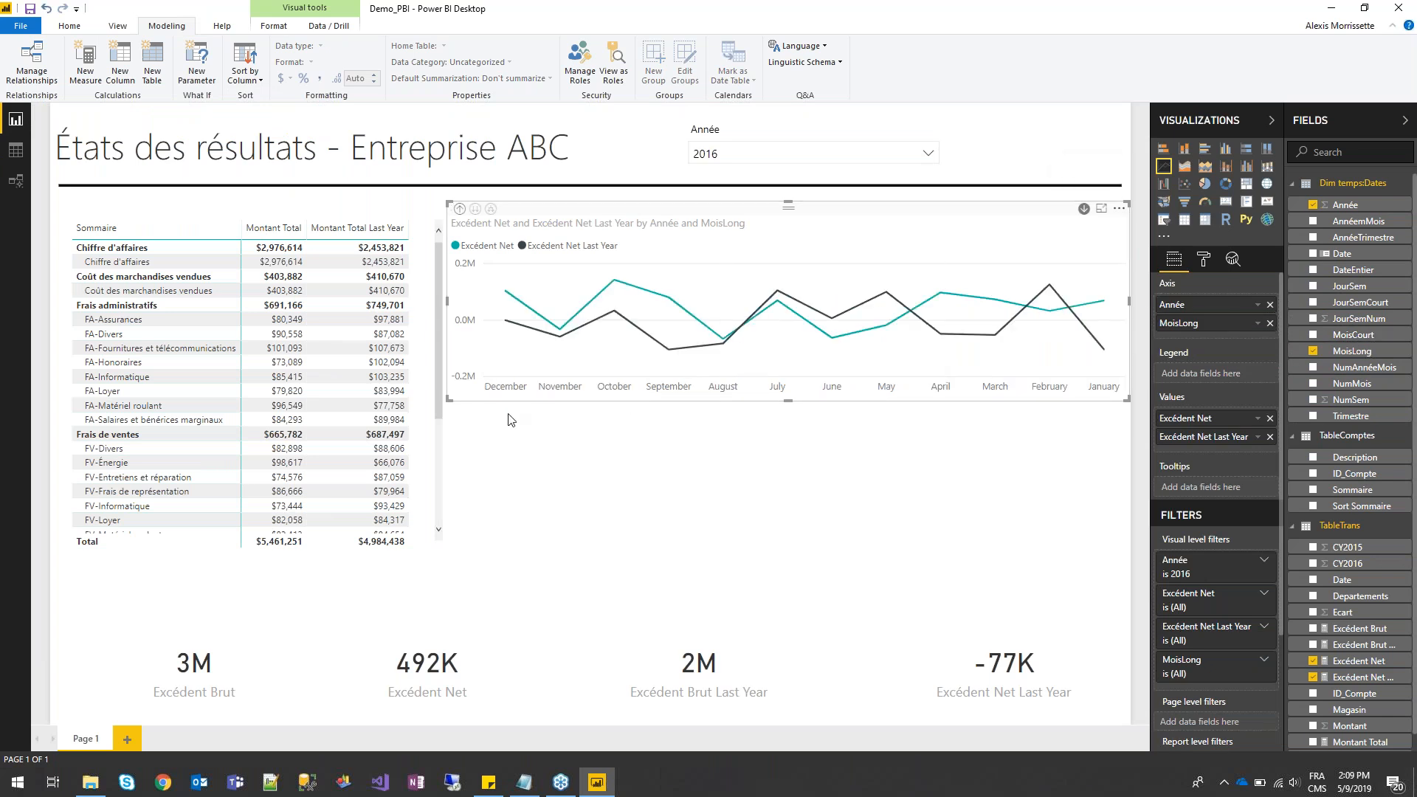
click(1119, 208)
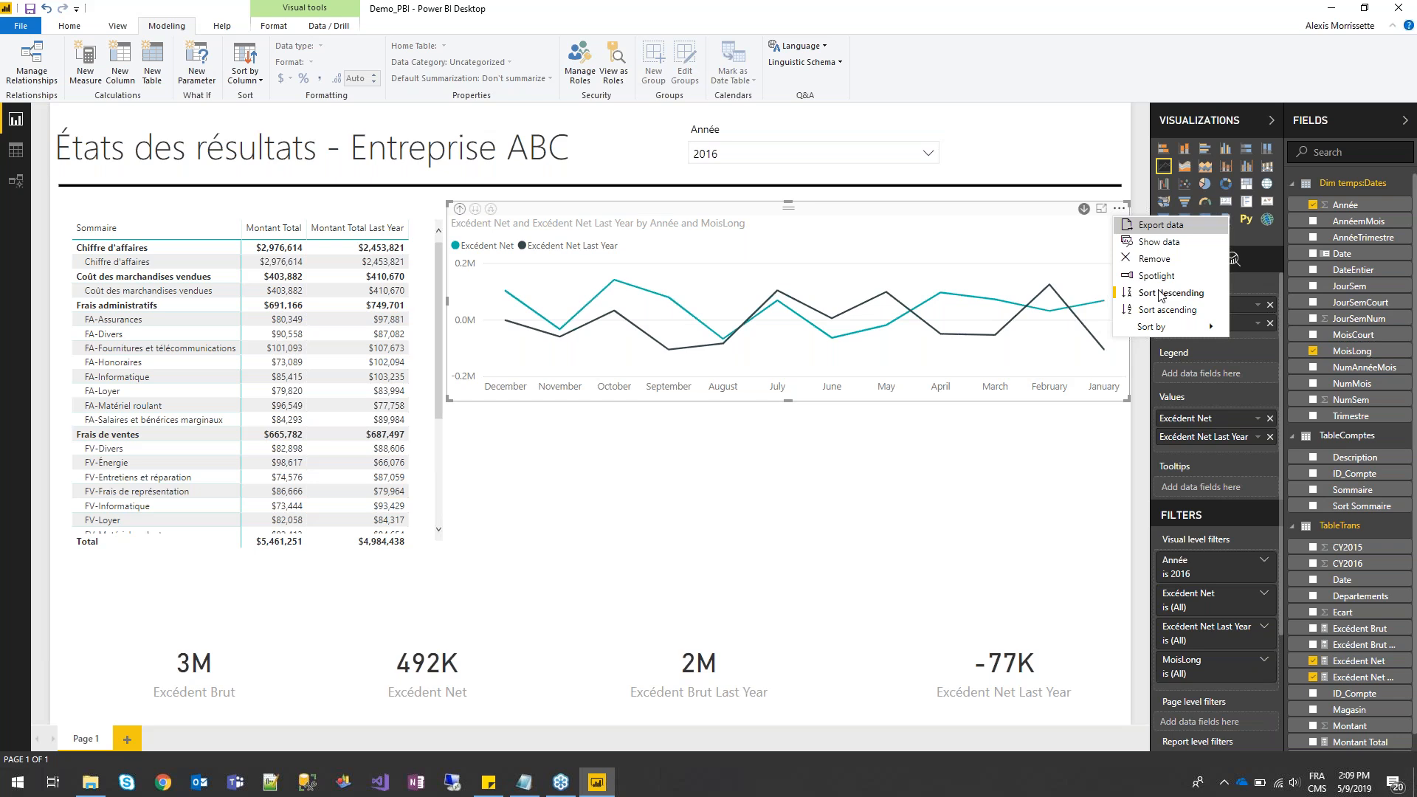
click(1160, 293)
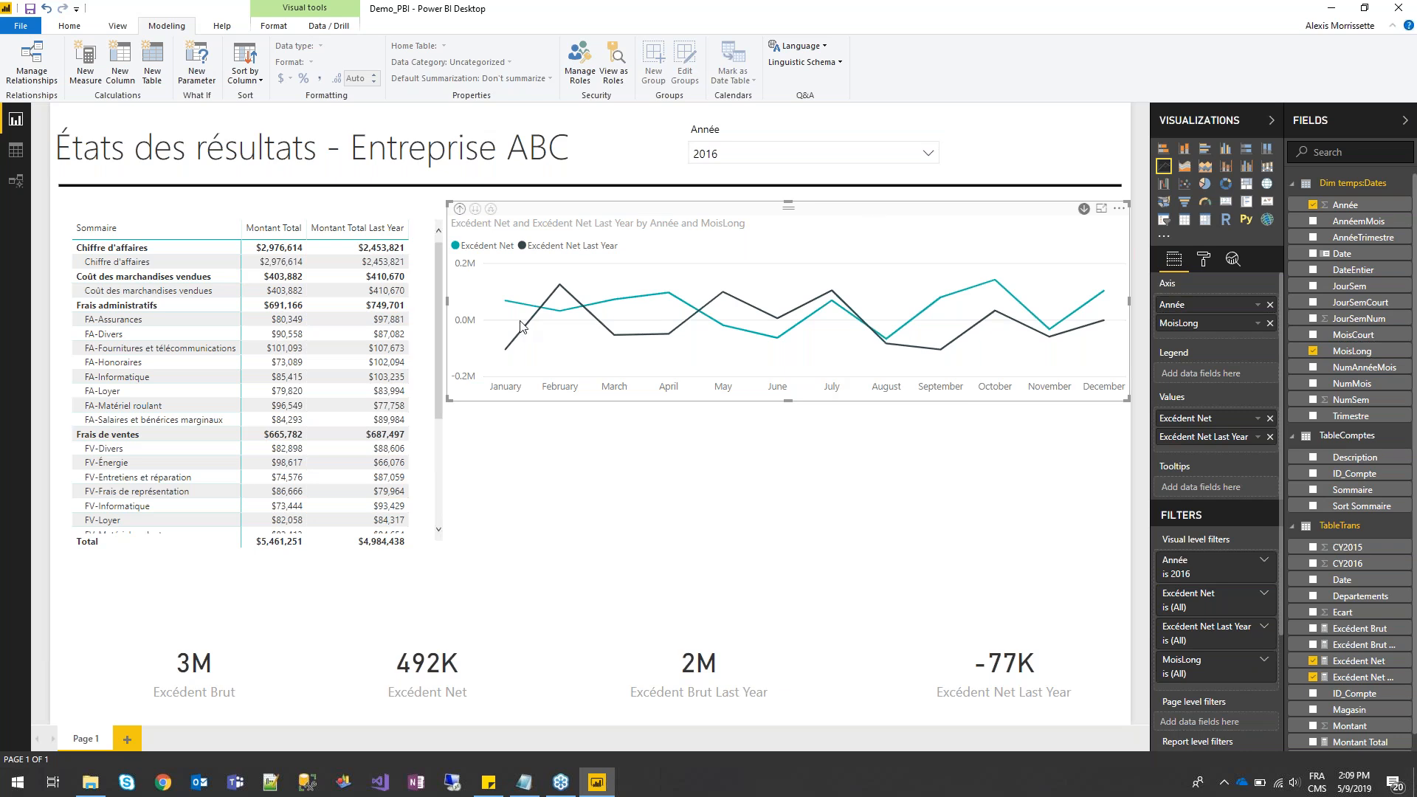
Add a pie chart of Montant Total by Sommaire beneath the line chart
mouse_move(556, 336)
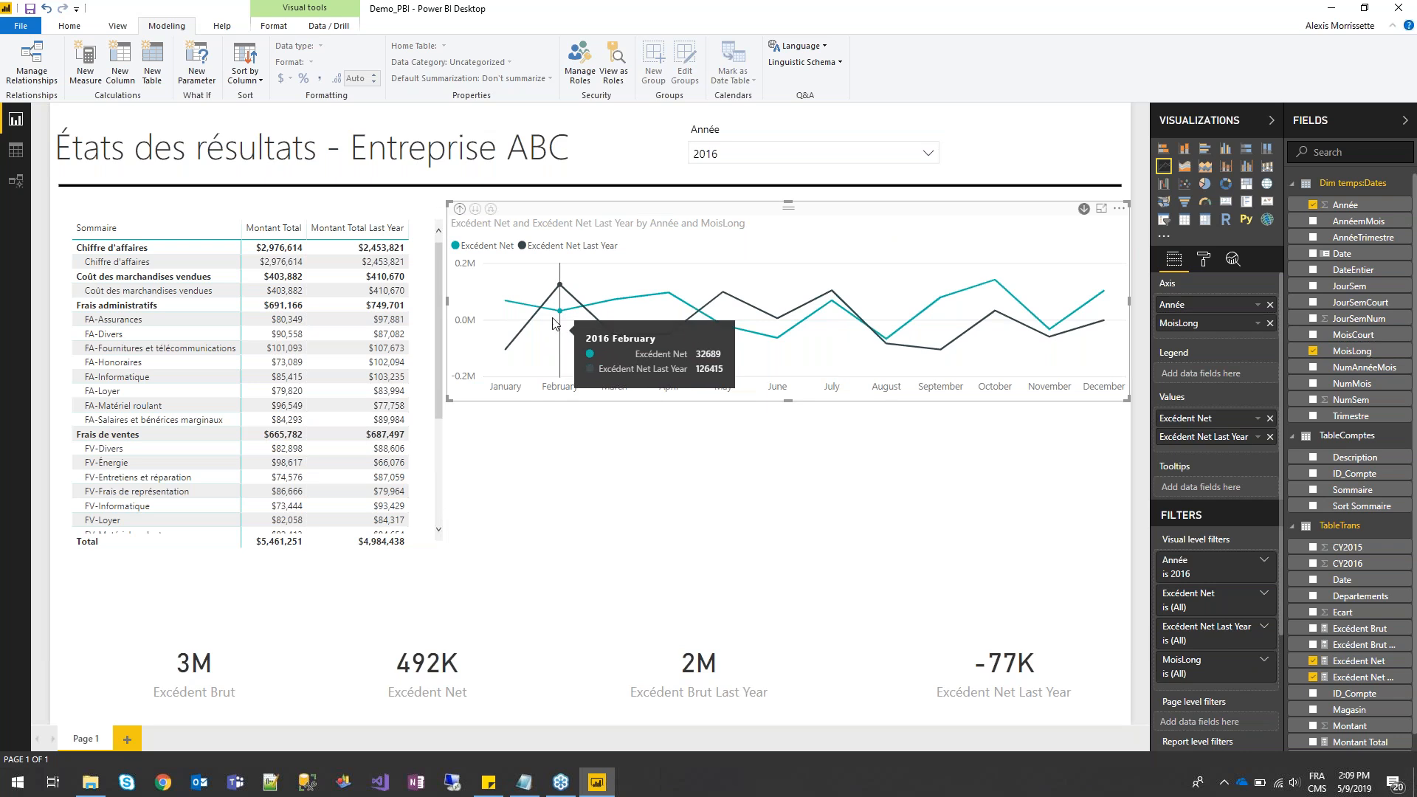
mouse_move(727, 322)
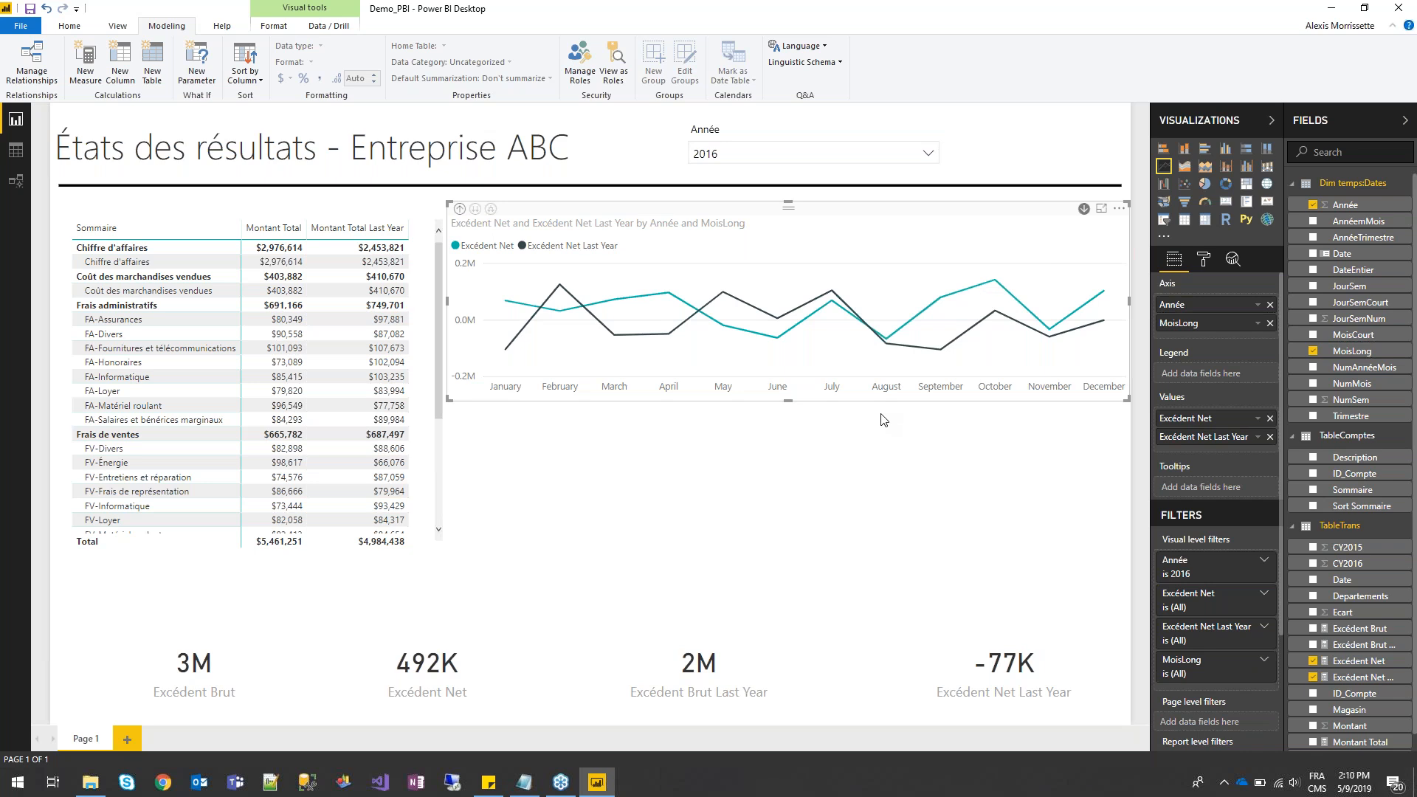
click(848, 463)
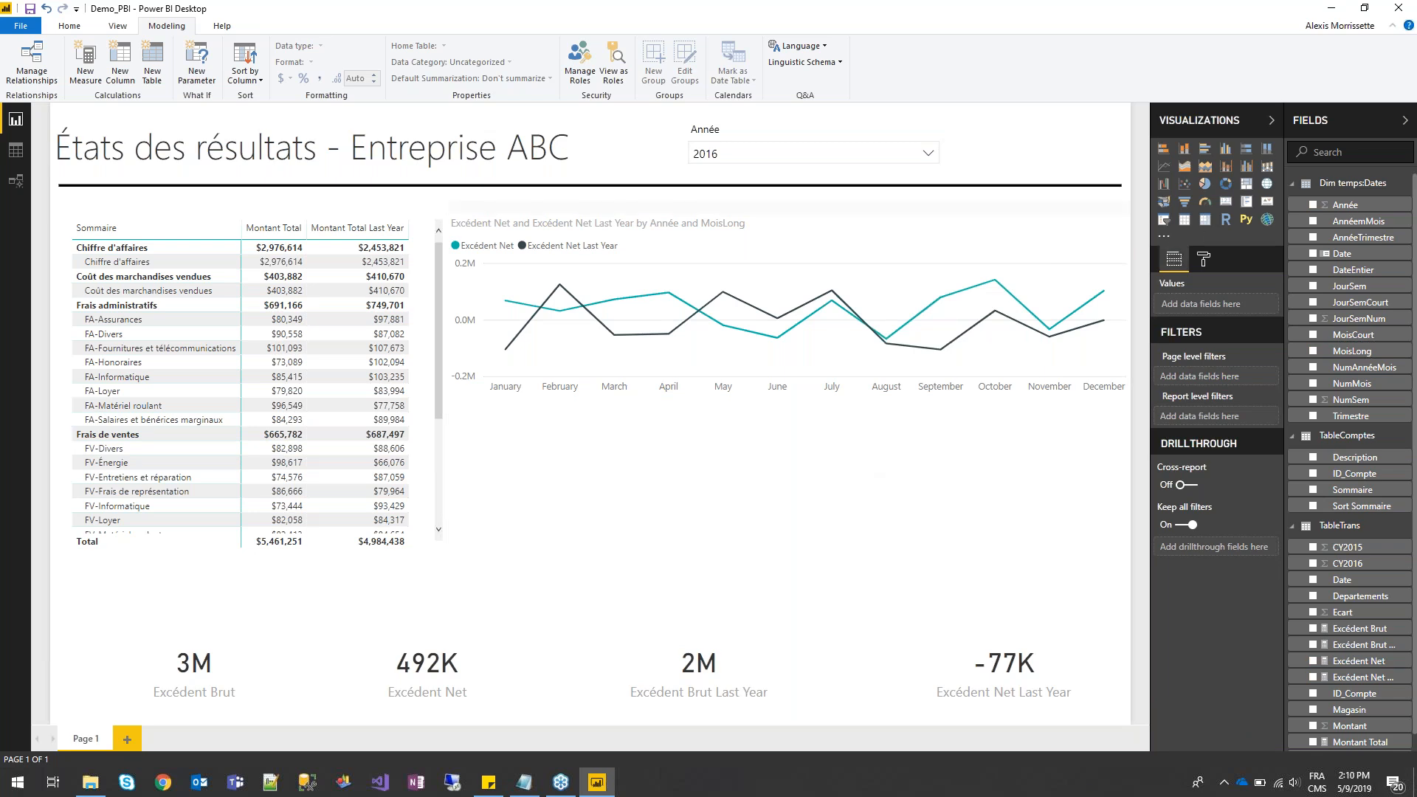
click(1205, 184)
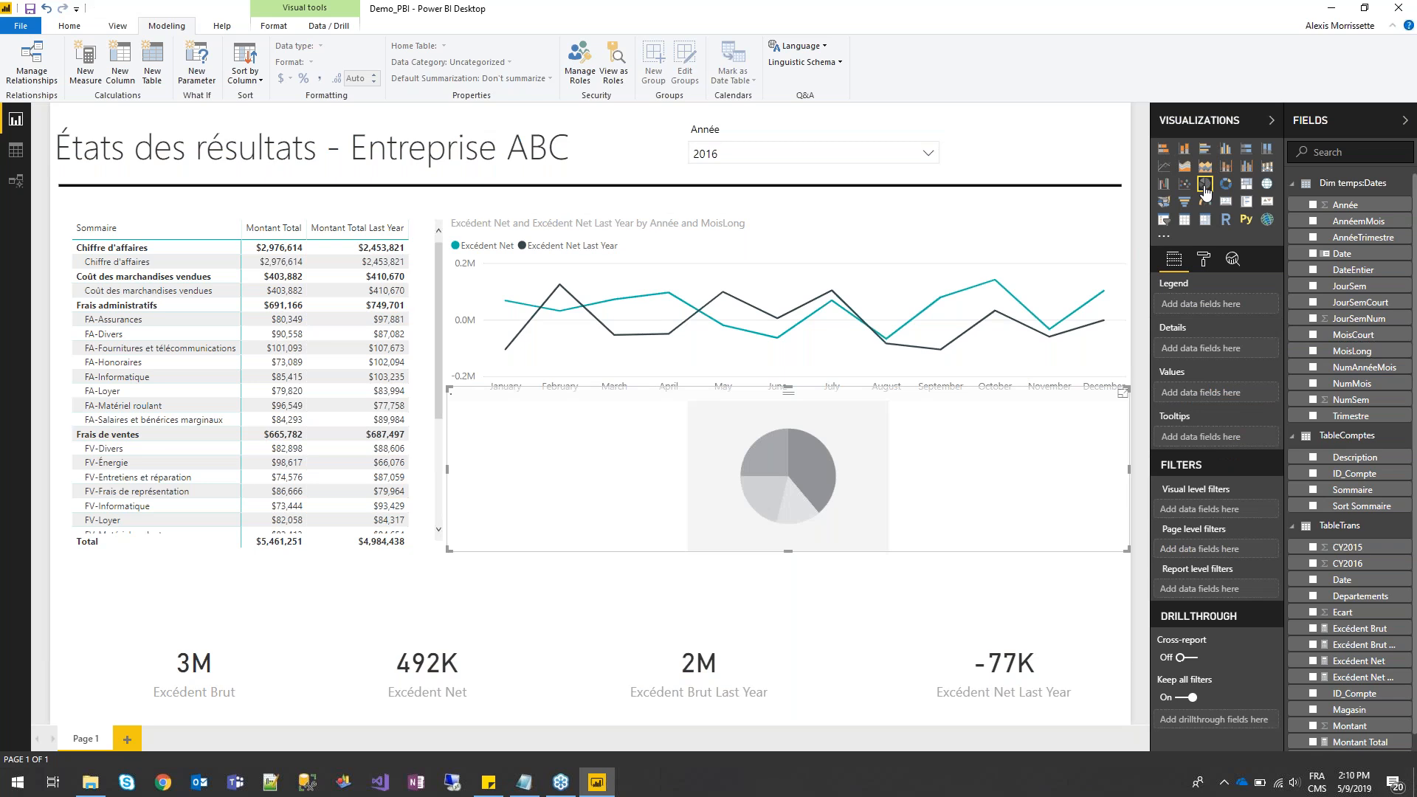
drag(920, 403, 934, 422)
scroll(1365, 708, down, 1)
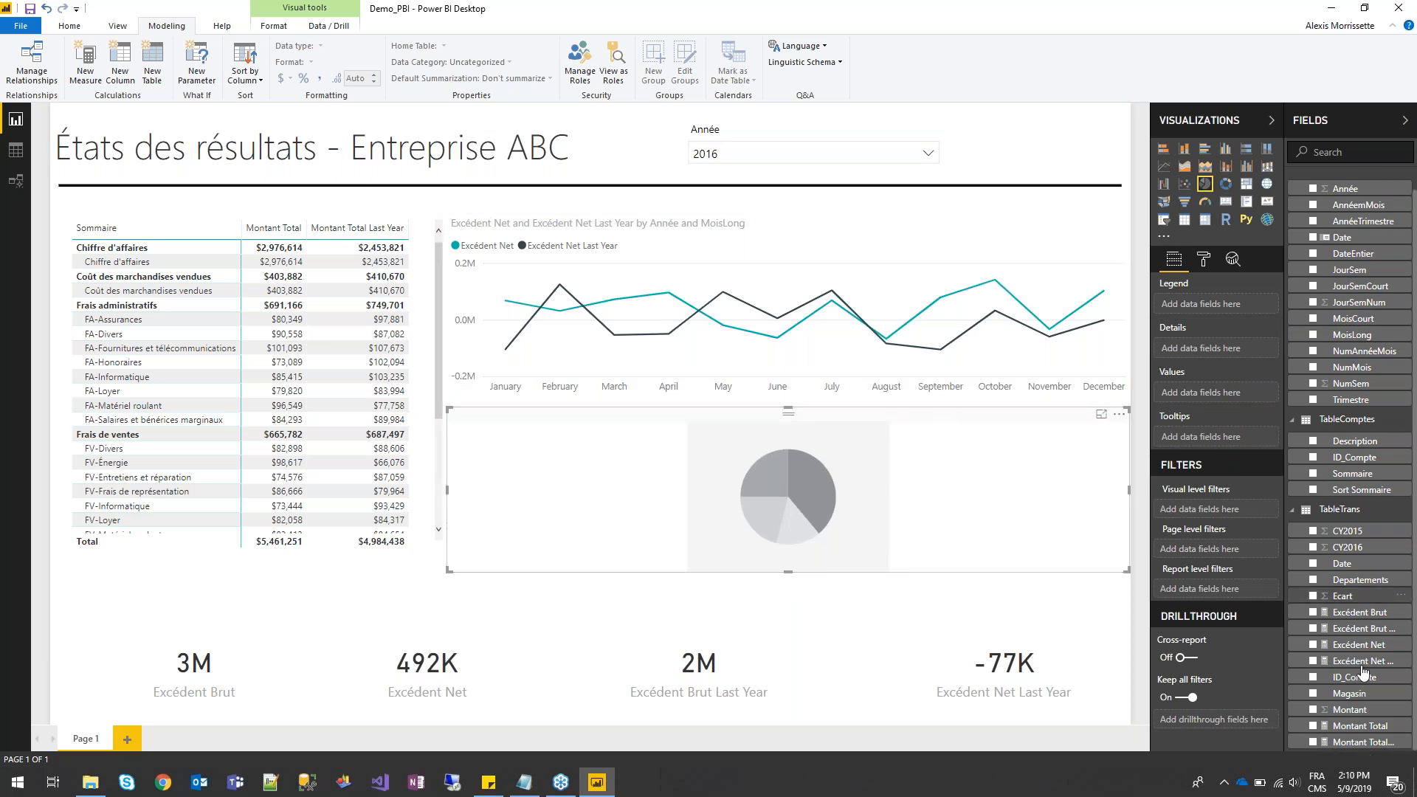
drag(1366, 726, 1229, 395)
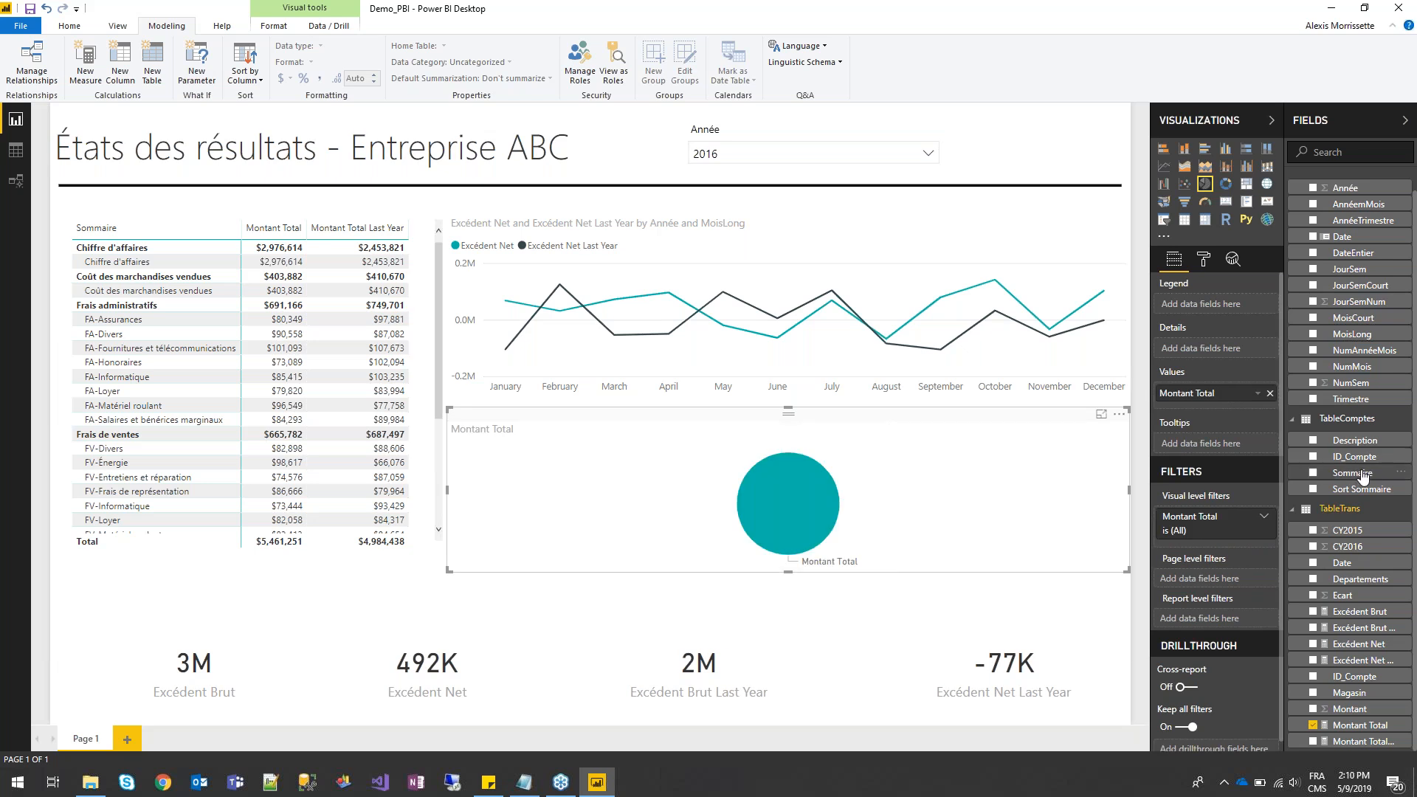
drag(1357, 473, 1211, 307)
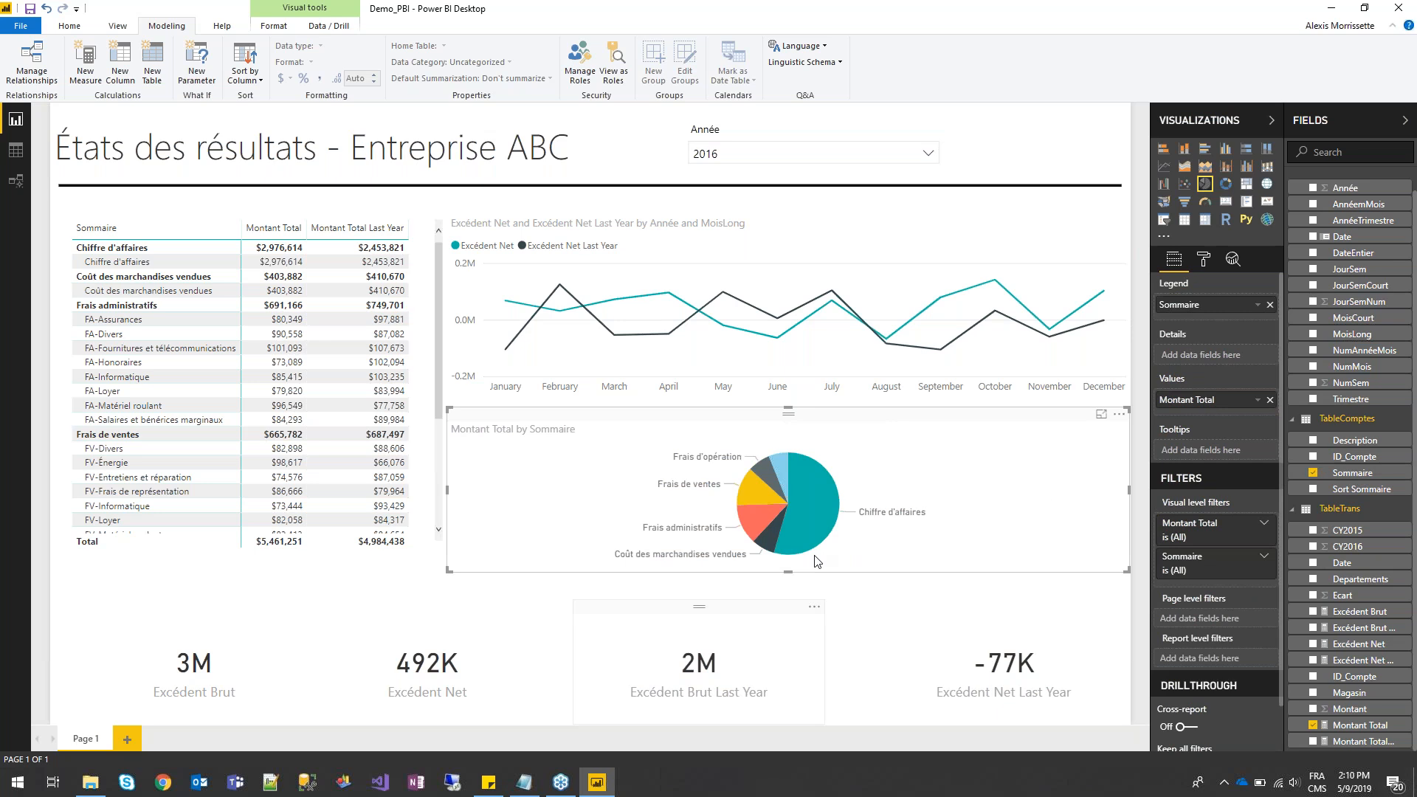
Exclude Chiffre d'affaires from the pie chart and set its detail labels to category and percent of total
click(1265, 558)
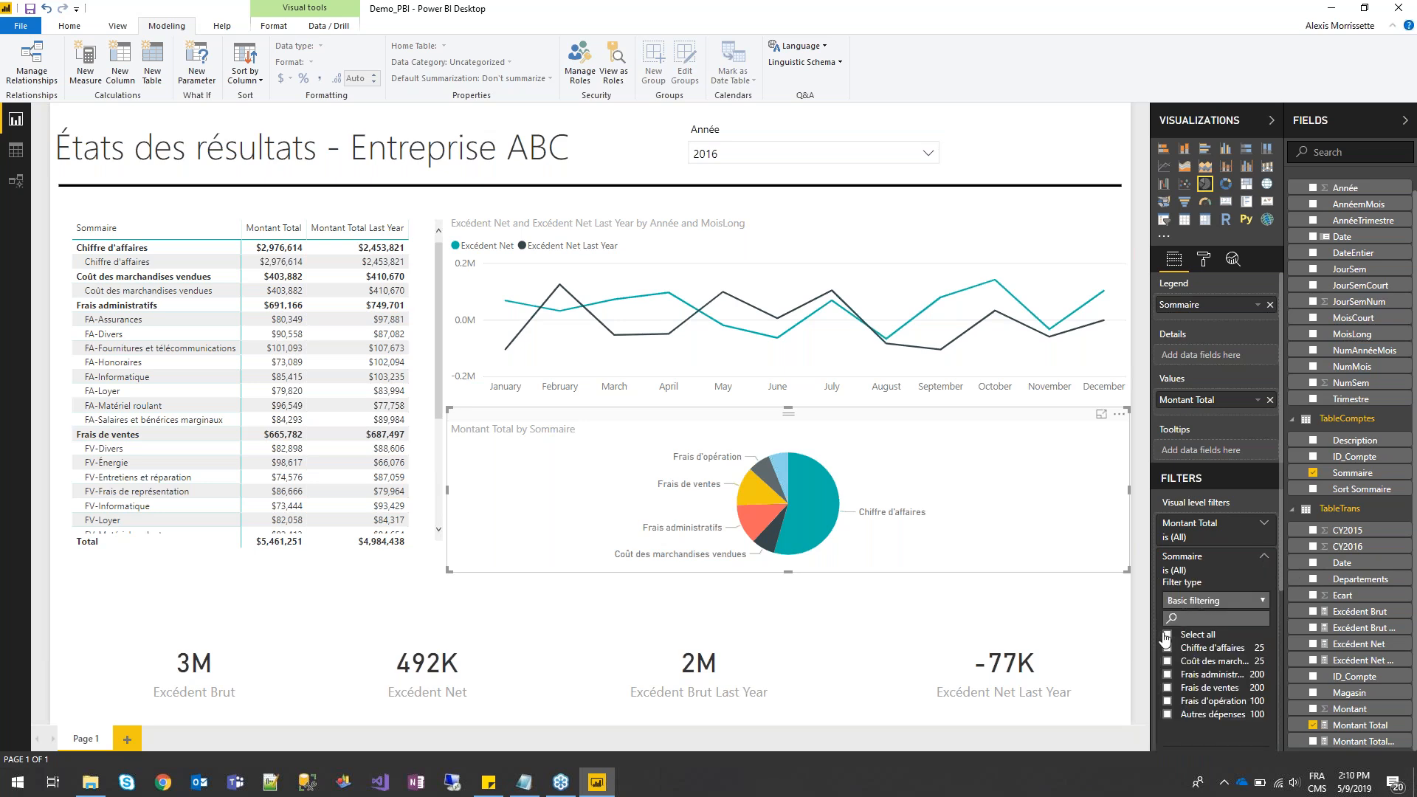
click(1166, 649)
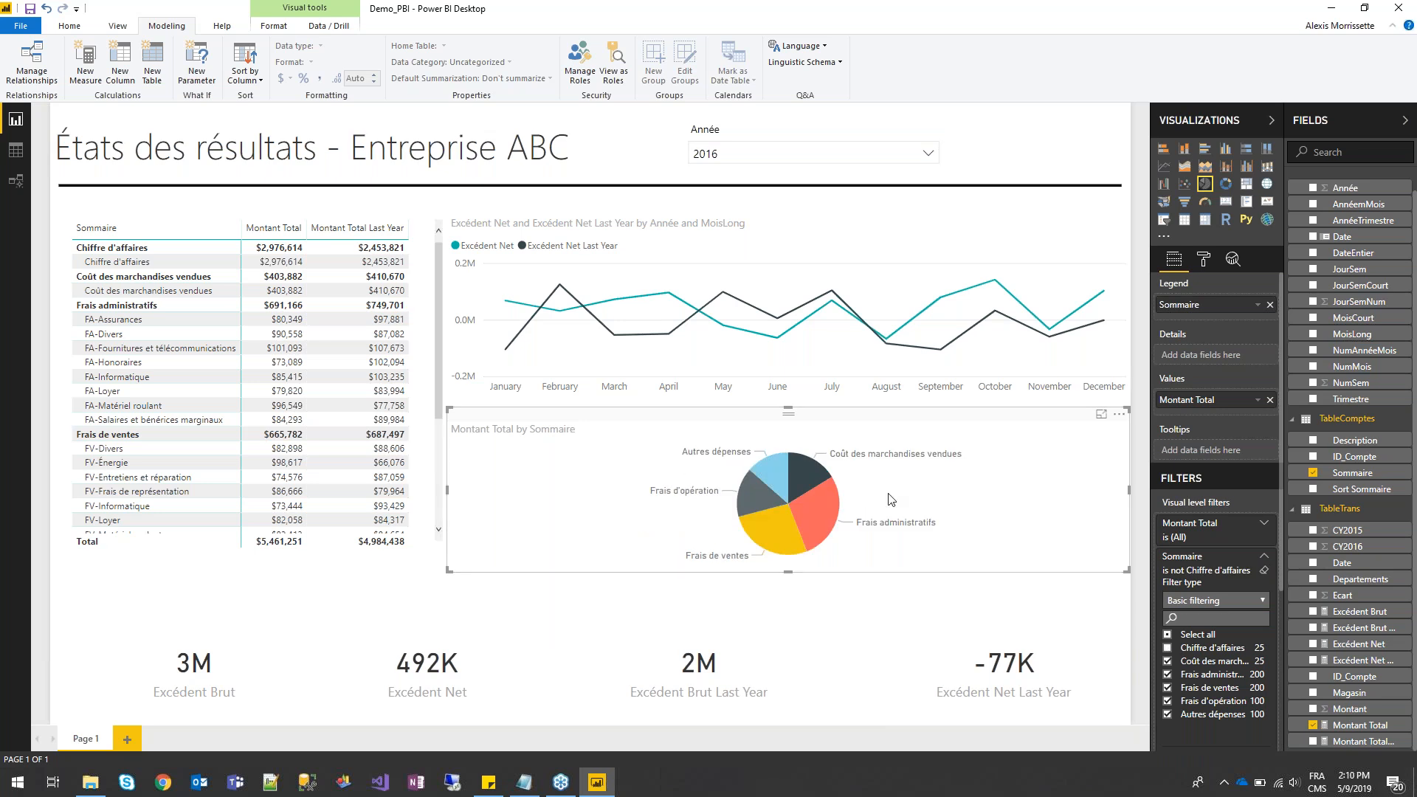
click(1205, 262)
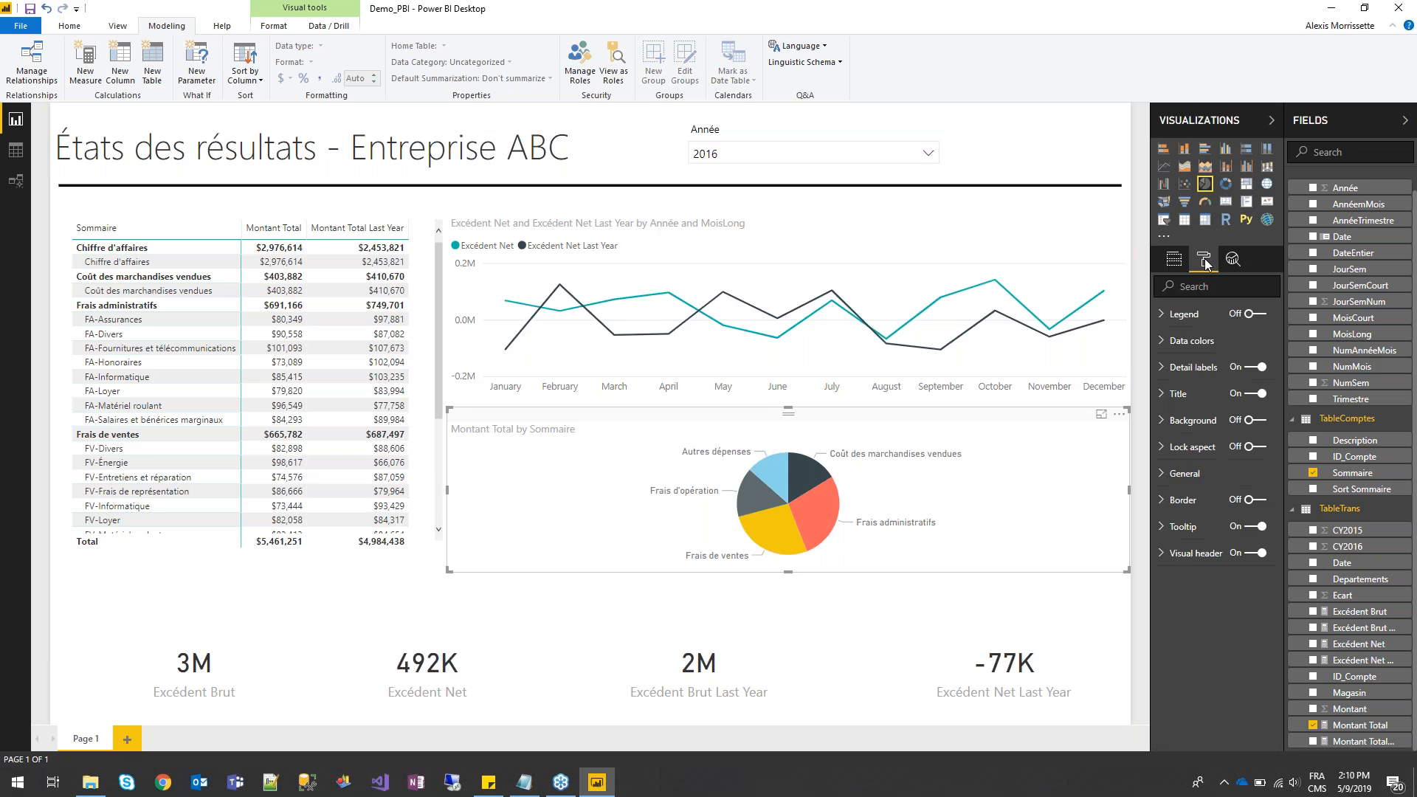
click(1165, 369)
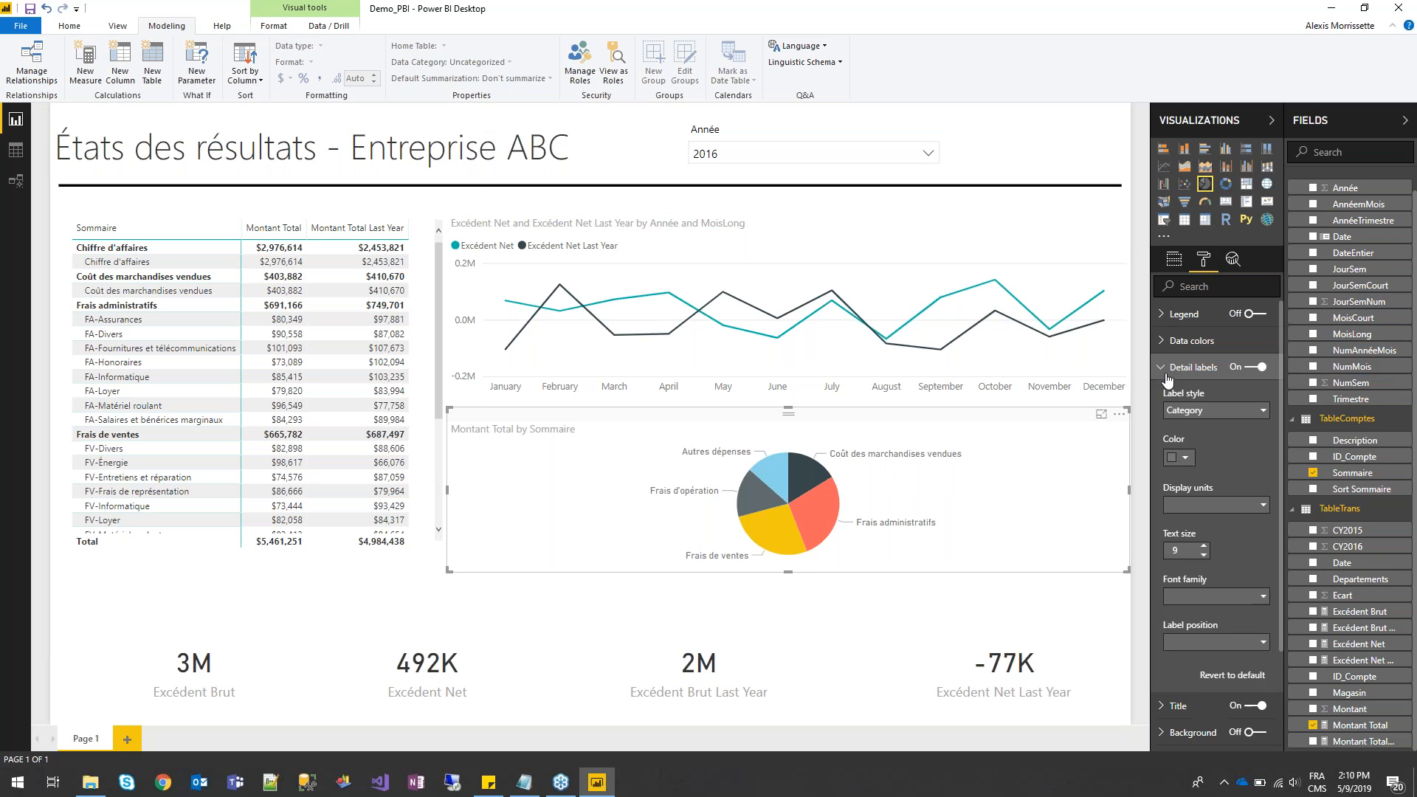
click(1225, 411)
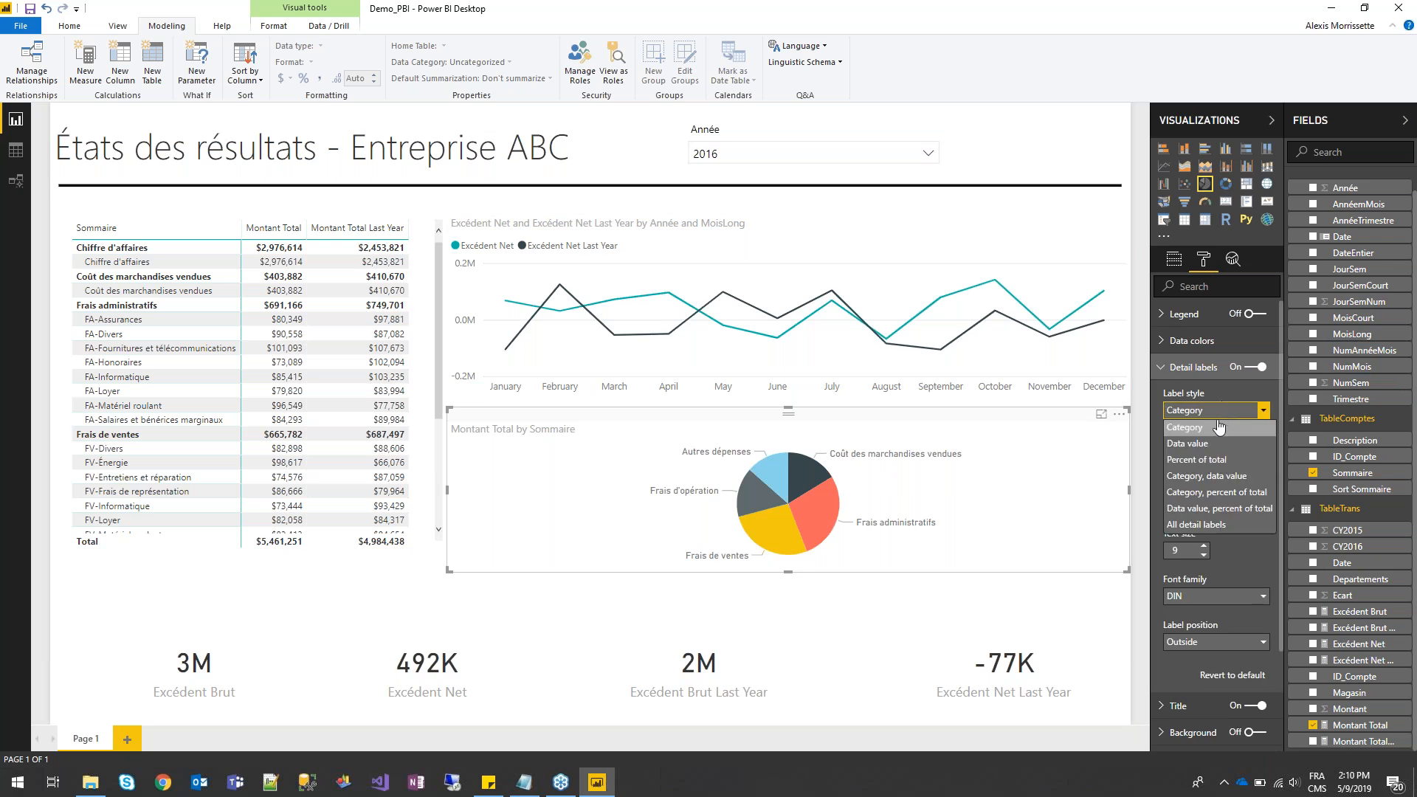
click(1234, 499)
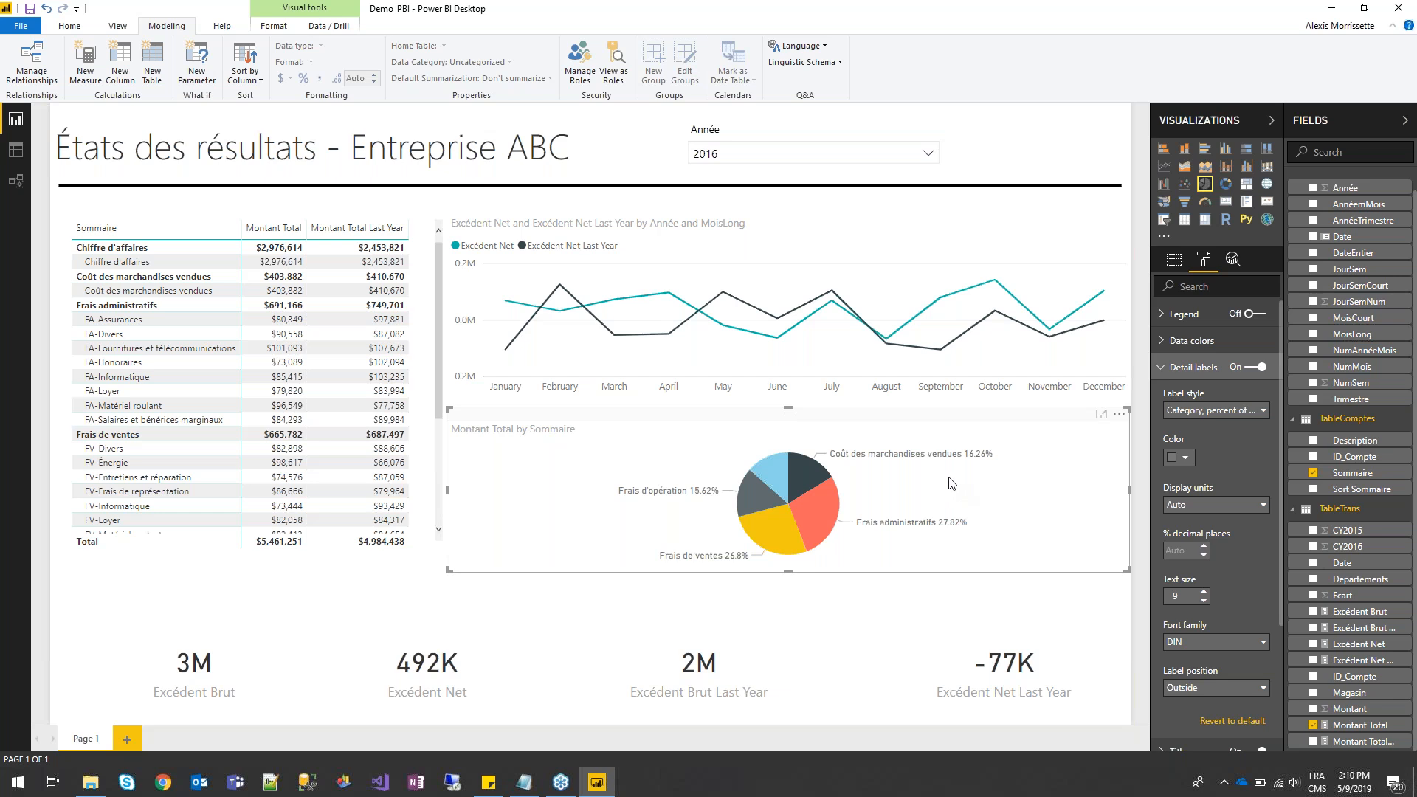
mouse_move(834, 502)
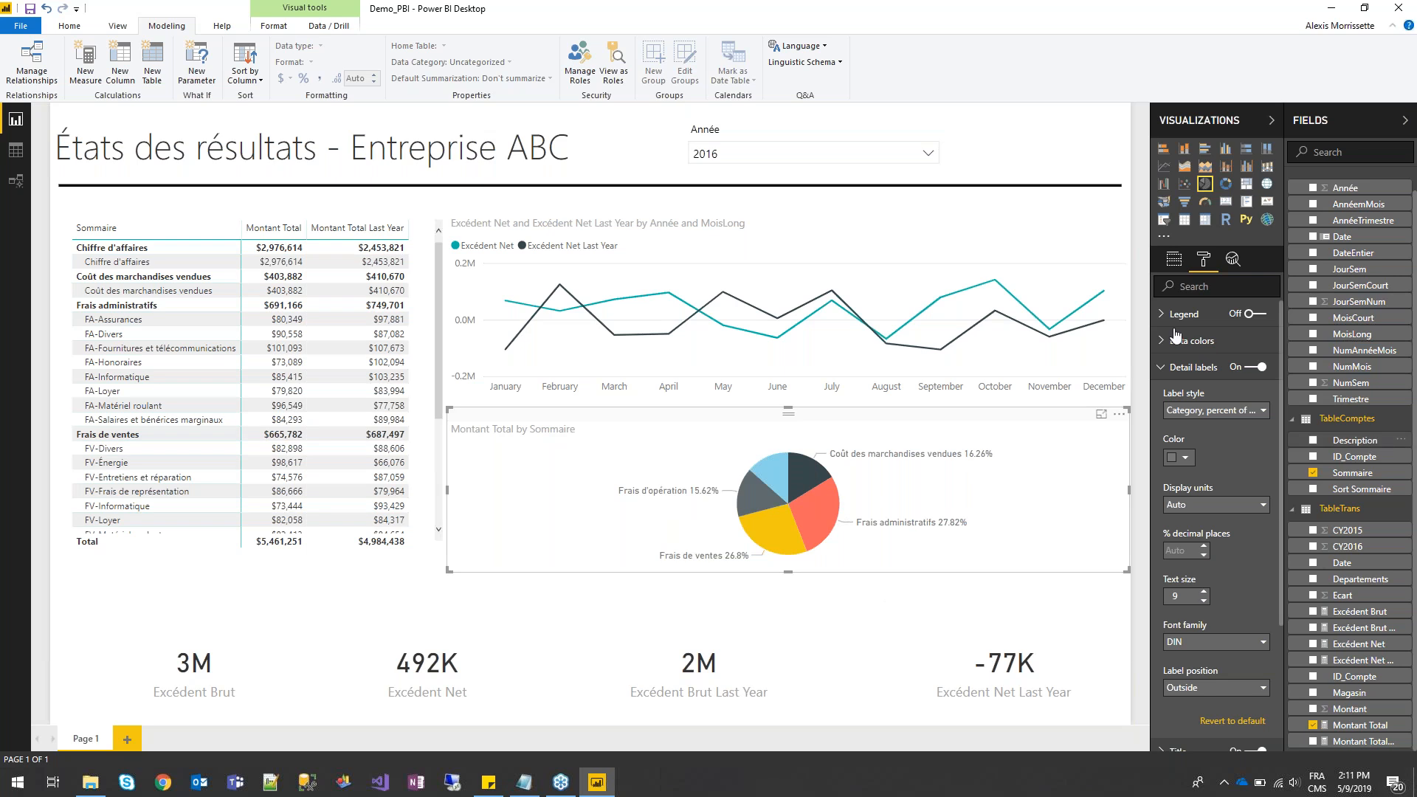
Add Description below Sommaire in the pie chart's legend and turn on its drill-down mode
click(1173, 259)
drag(1366, 452, 1222, 316)
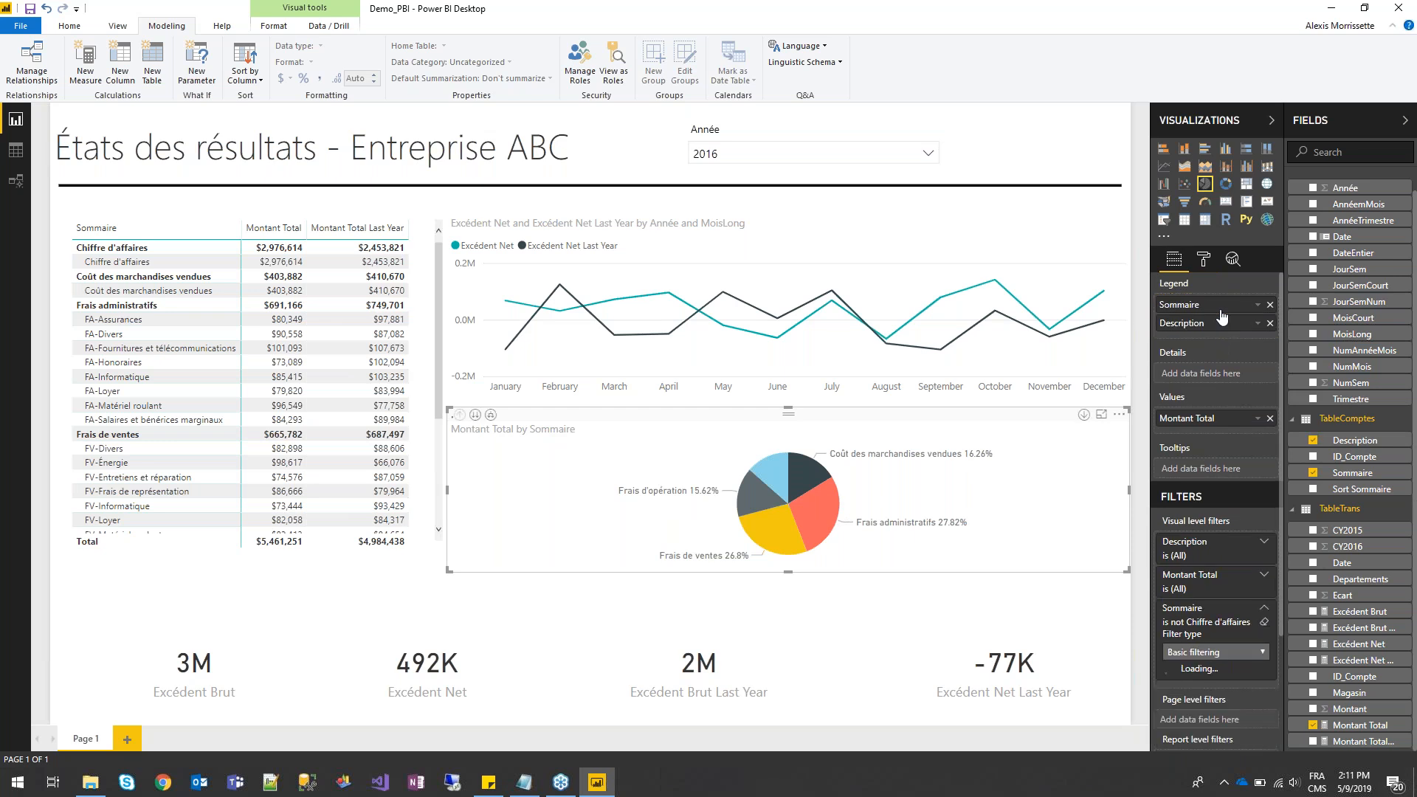
click(1083, 415)
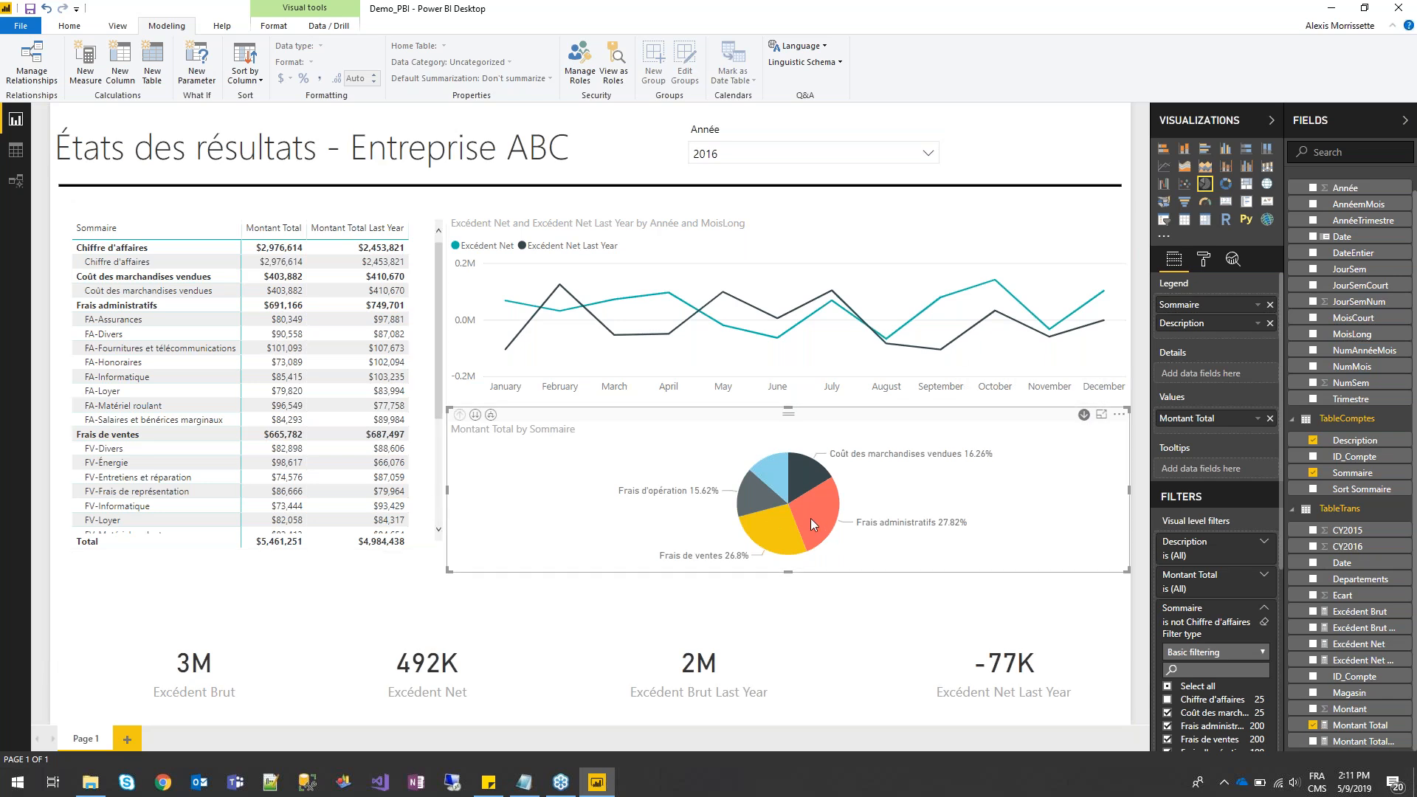
Drill the pie chart into Frais administratifs and go back up to the Sommaire level
mouse_move(815, 506)
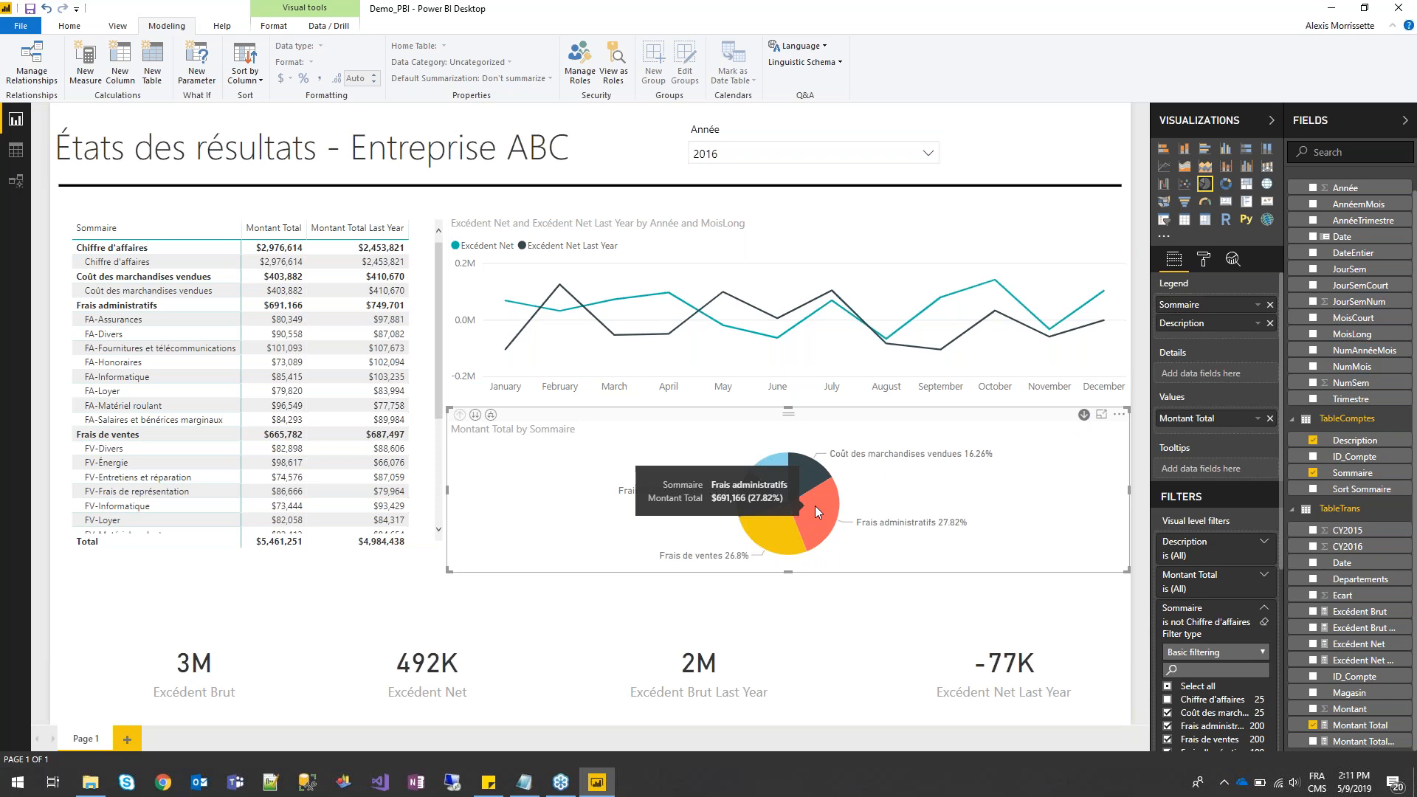
click(814, 506)
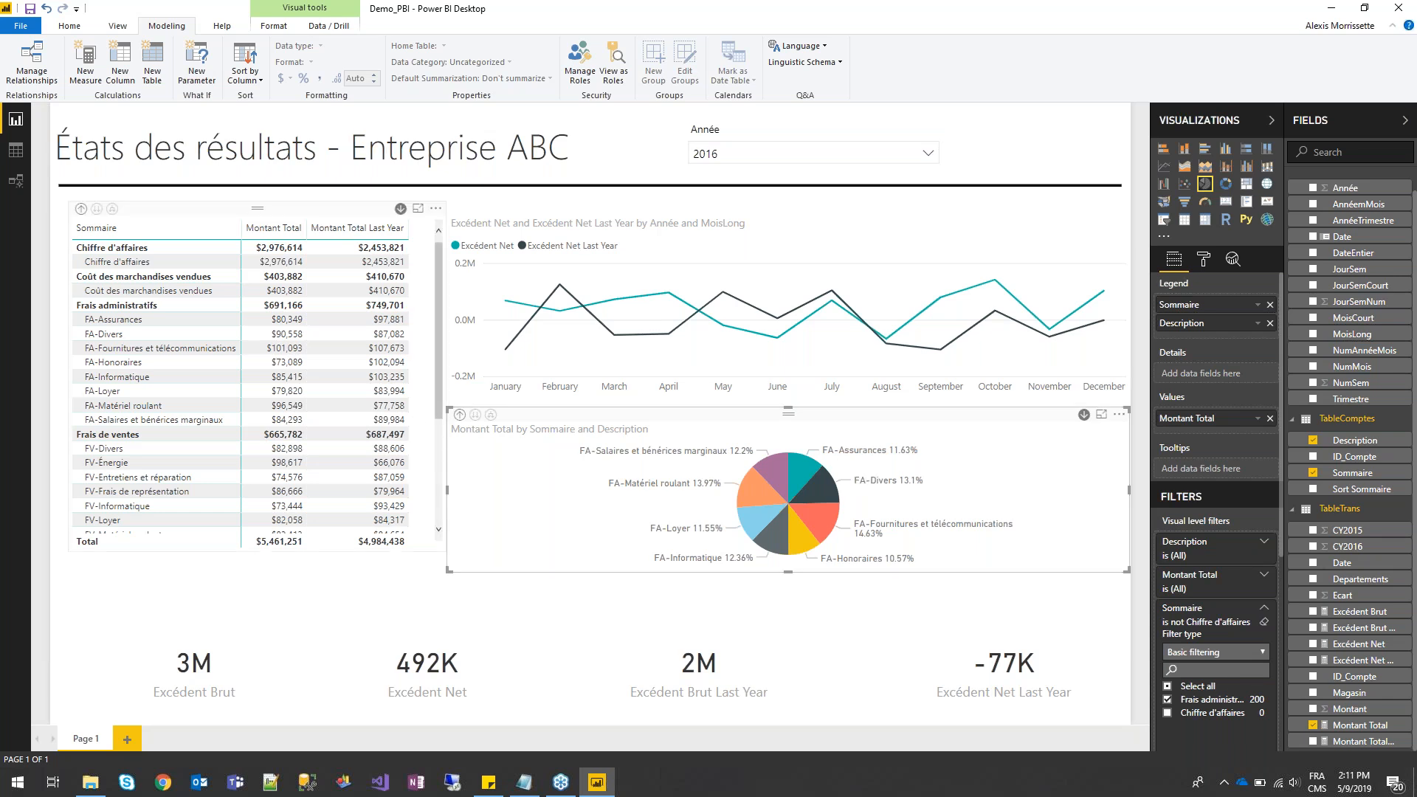
click(459, 416)
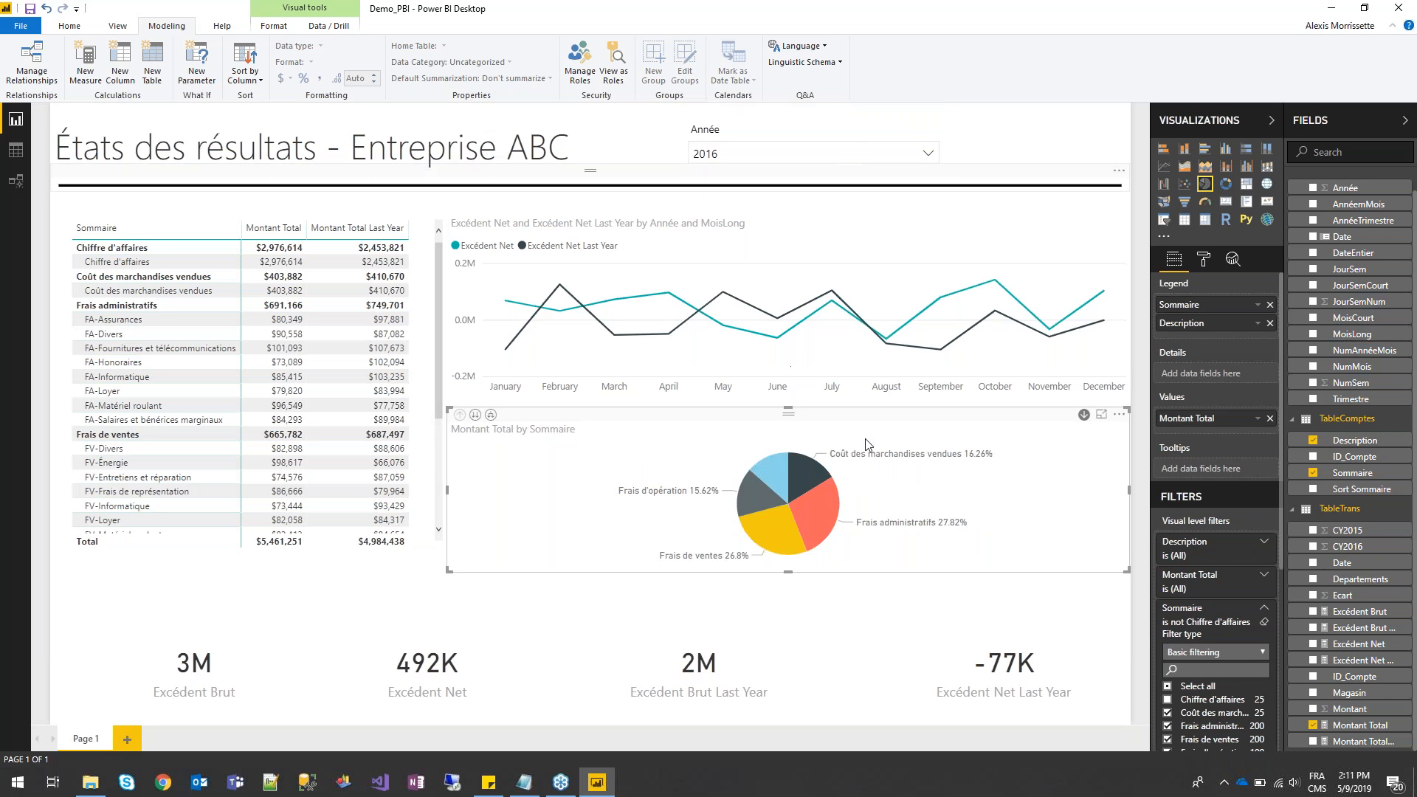
Cross-filter the report by June from the line chart with drill-down off, and drill the chart up to the year level
click(780, 344)
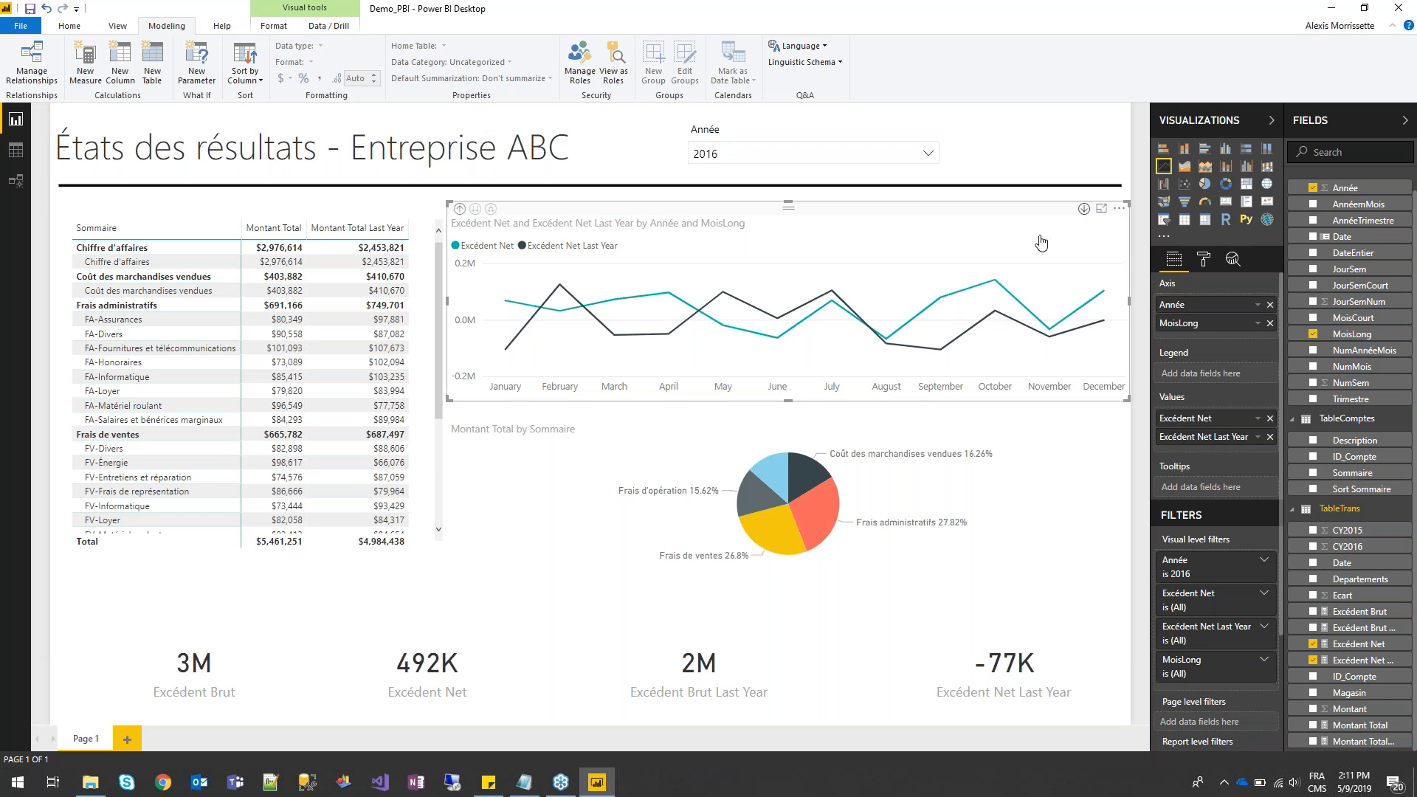
click(781, 343)
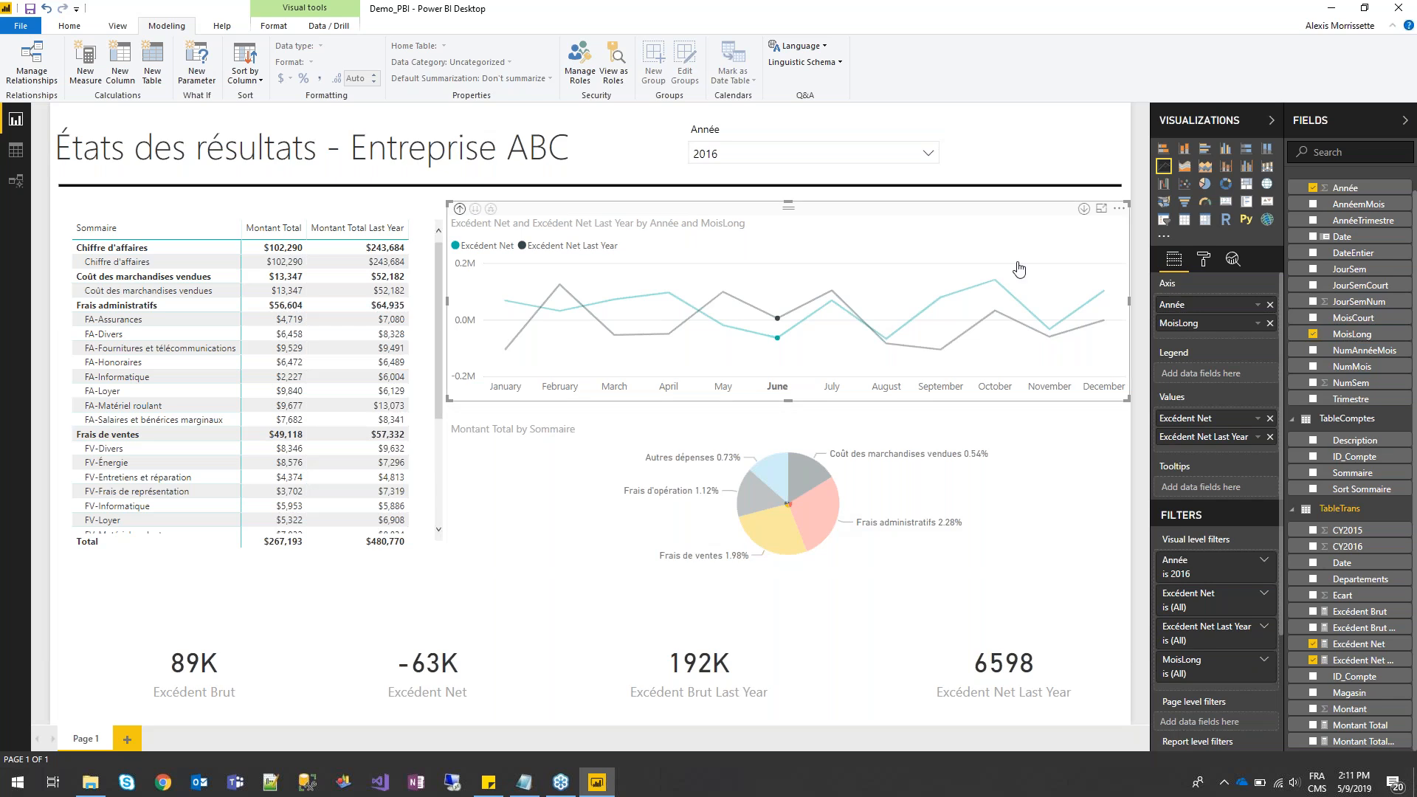
click(460, 208)
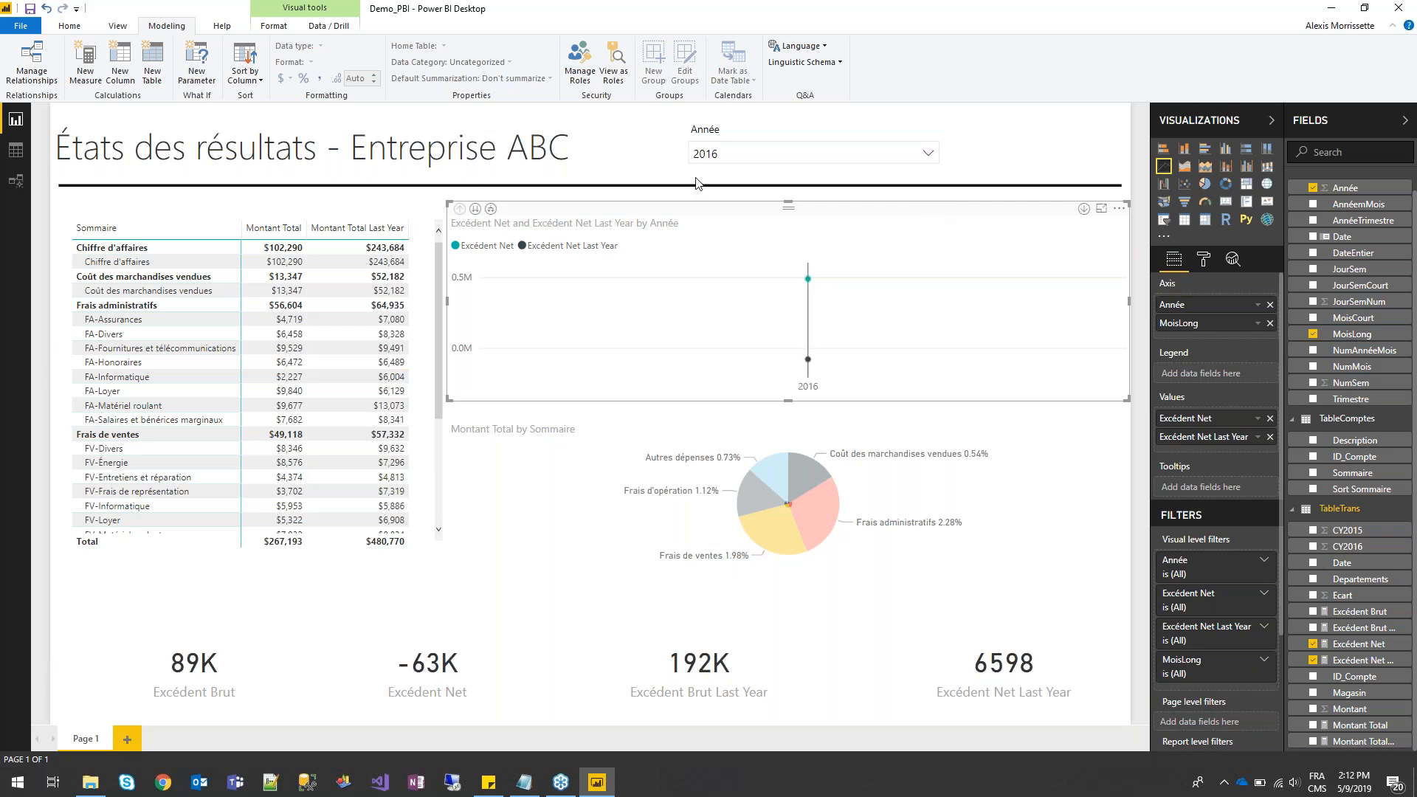
Narrow the Année slicer to free space beside it in the report header
click(750, 144)
drag(946, 145, 856, 146)
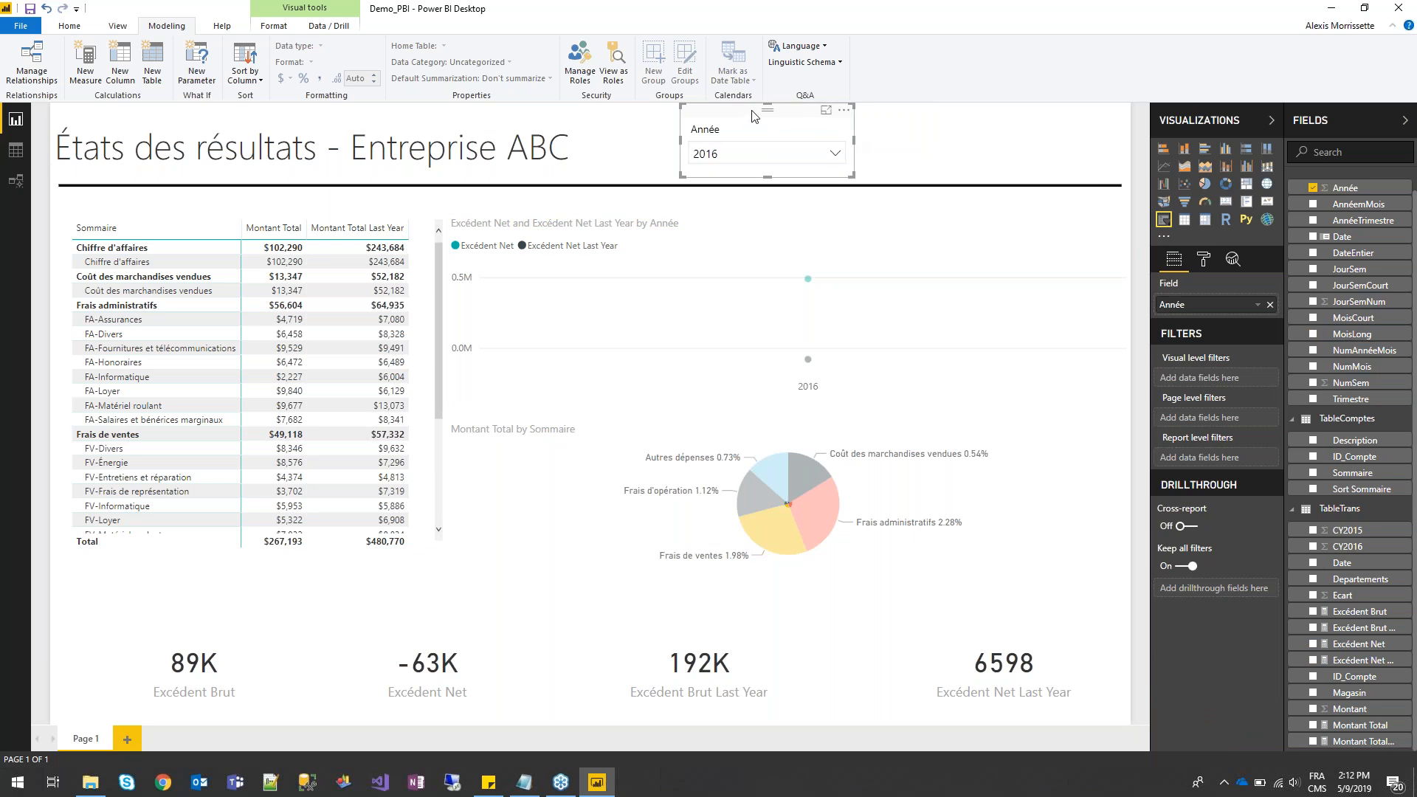
click(896, 131)
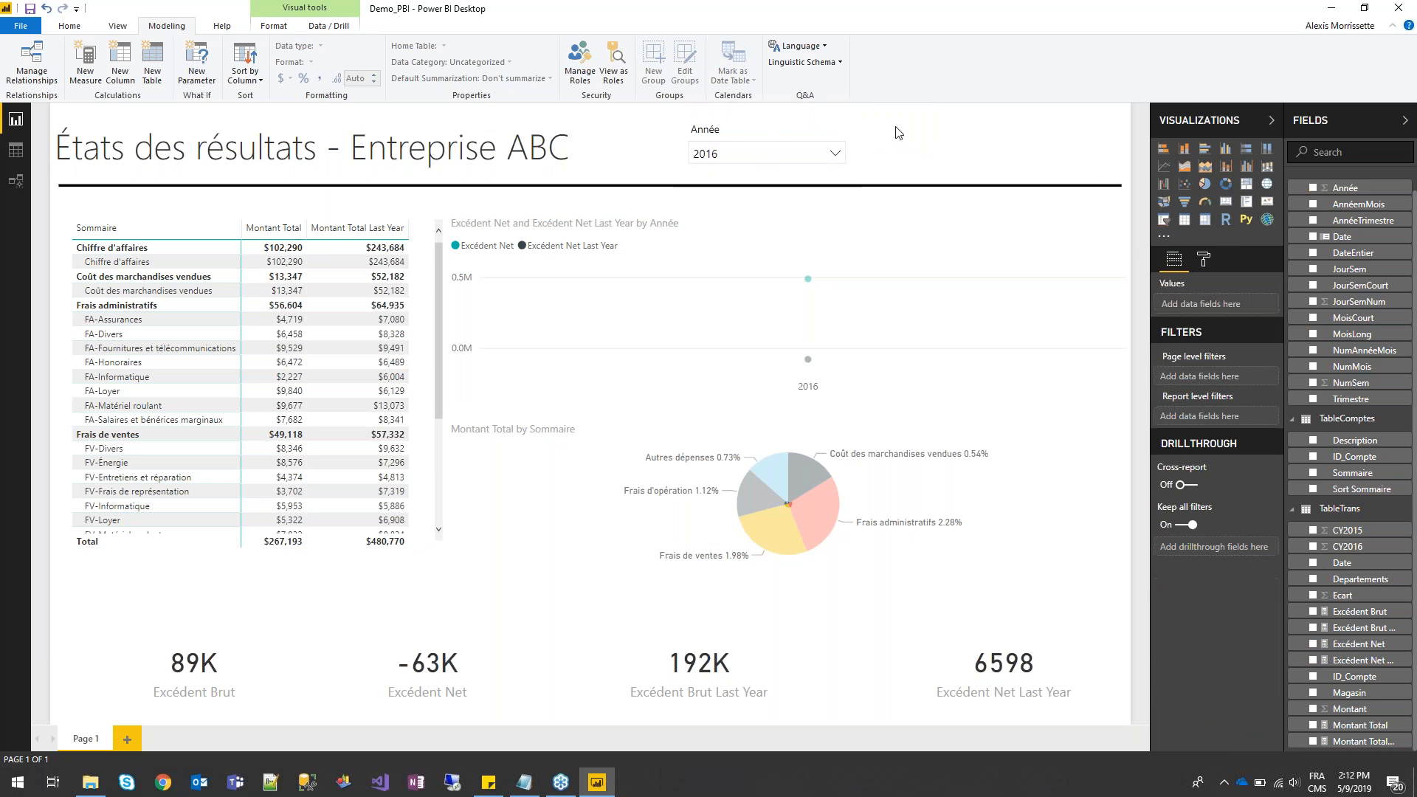
Duplicate the Année slicer, place the copy to its right and replace the copy's field with Magasin
click(766, 127)
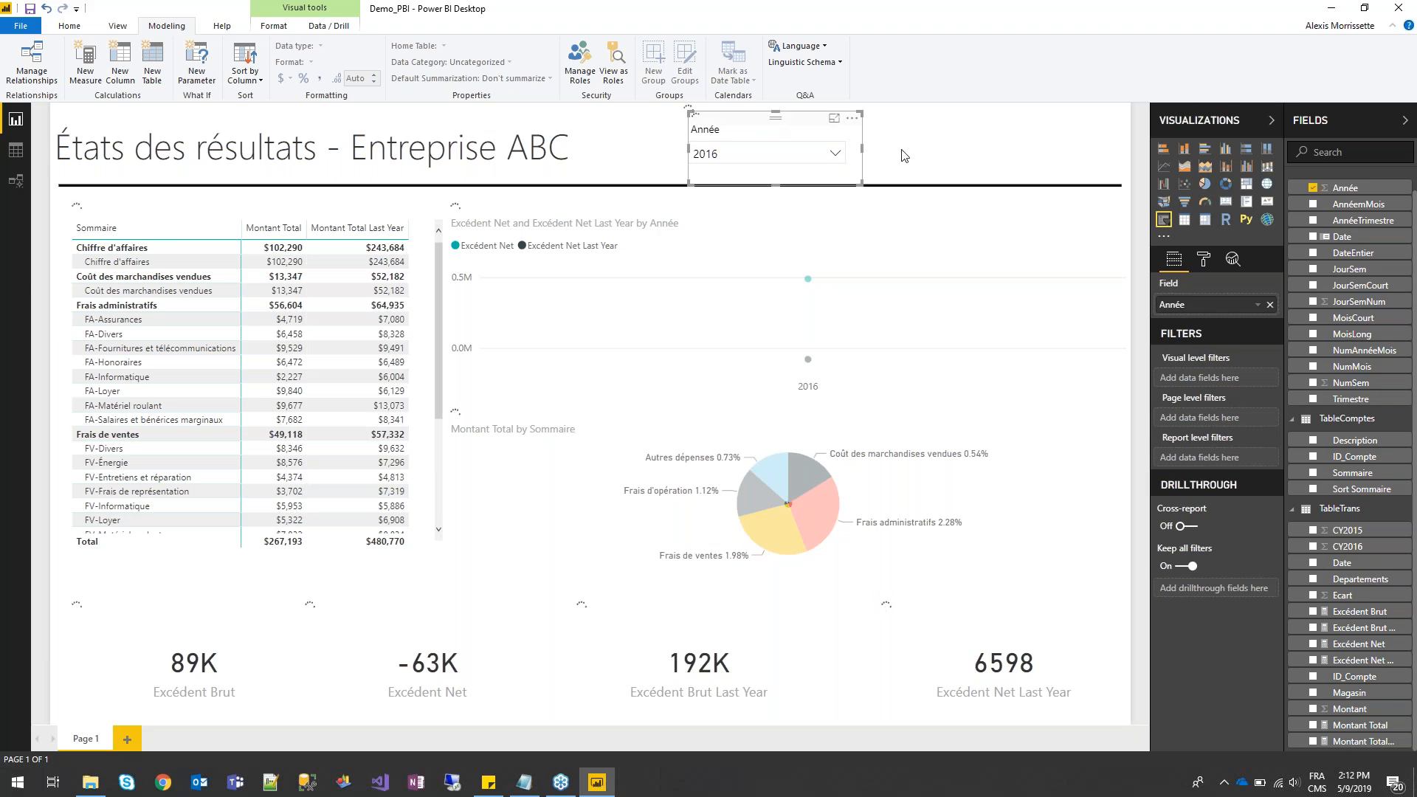
key(ctrl+v)
drag(954, 95, 949, 90)
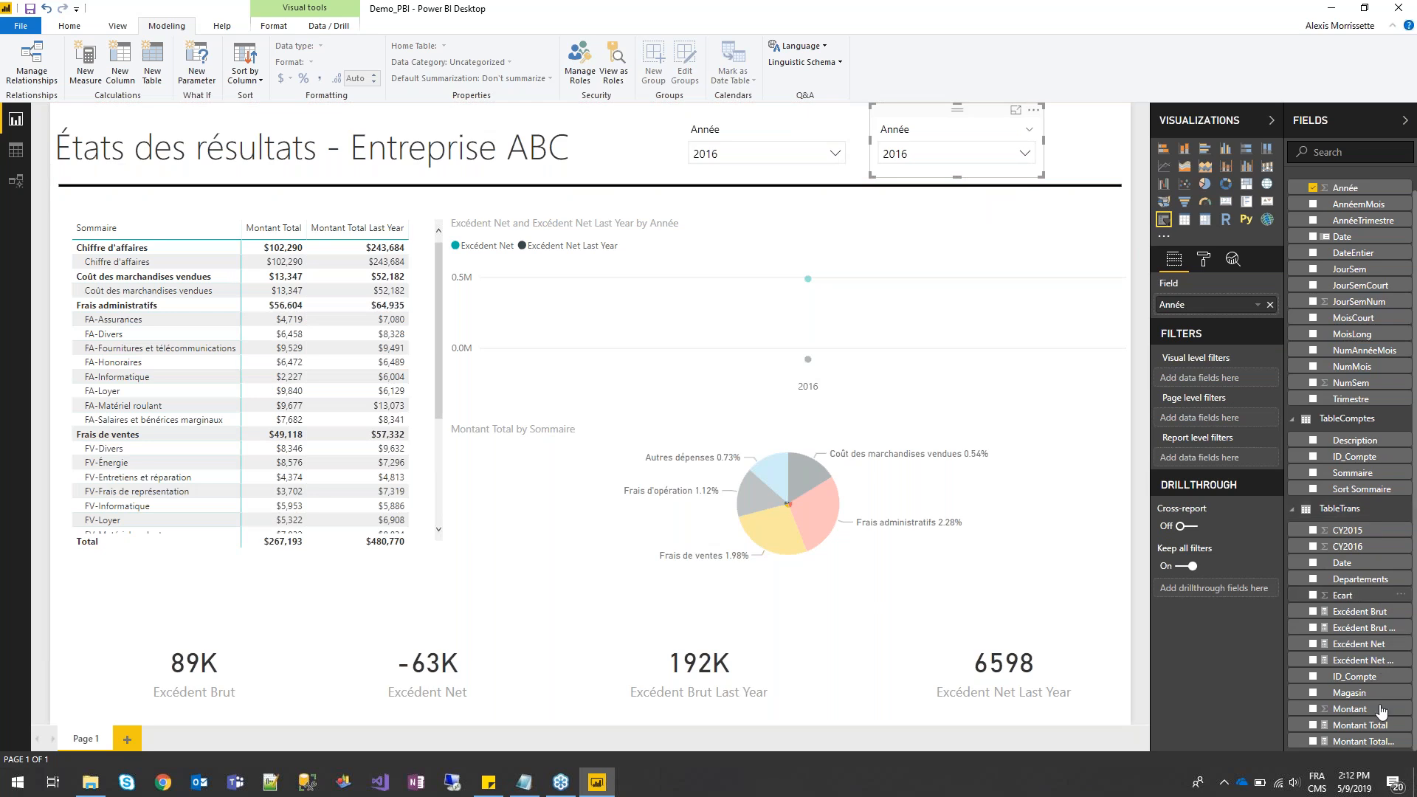
drag(1358, 692, 1230, 310)
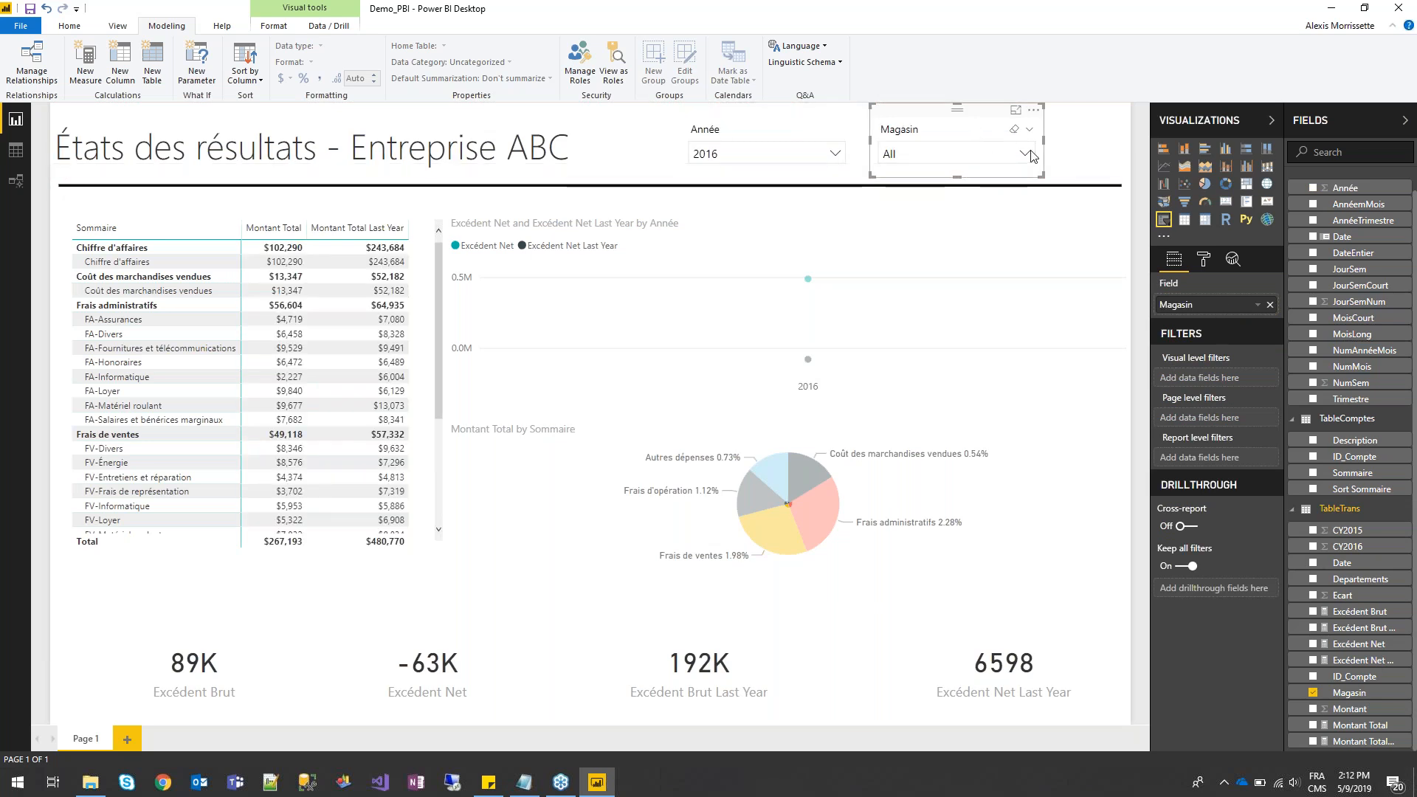
Filter the report to the Québec store with the Magasin slicer and collapse its list
click(922, 155)
click(900, 191)
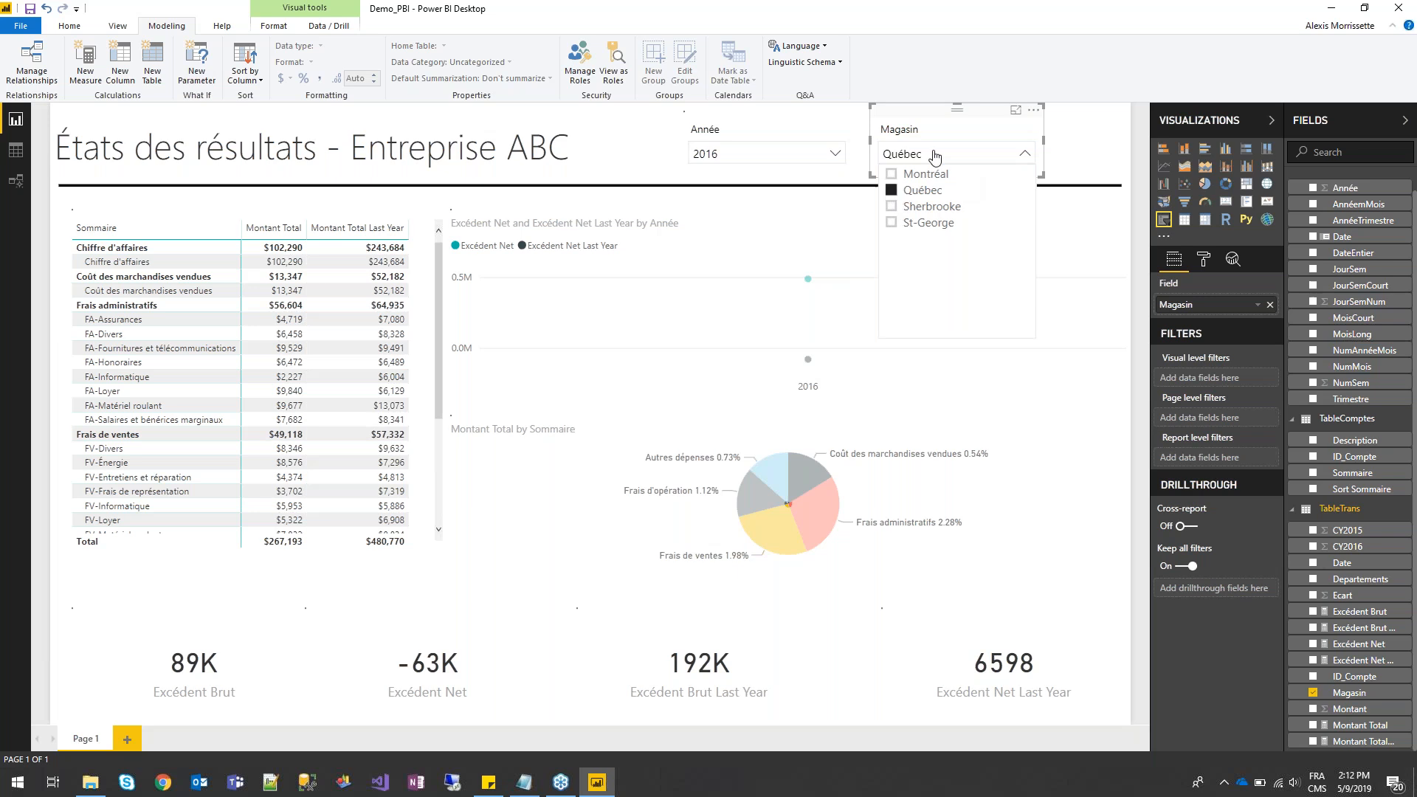
click(941, 117)
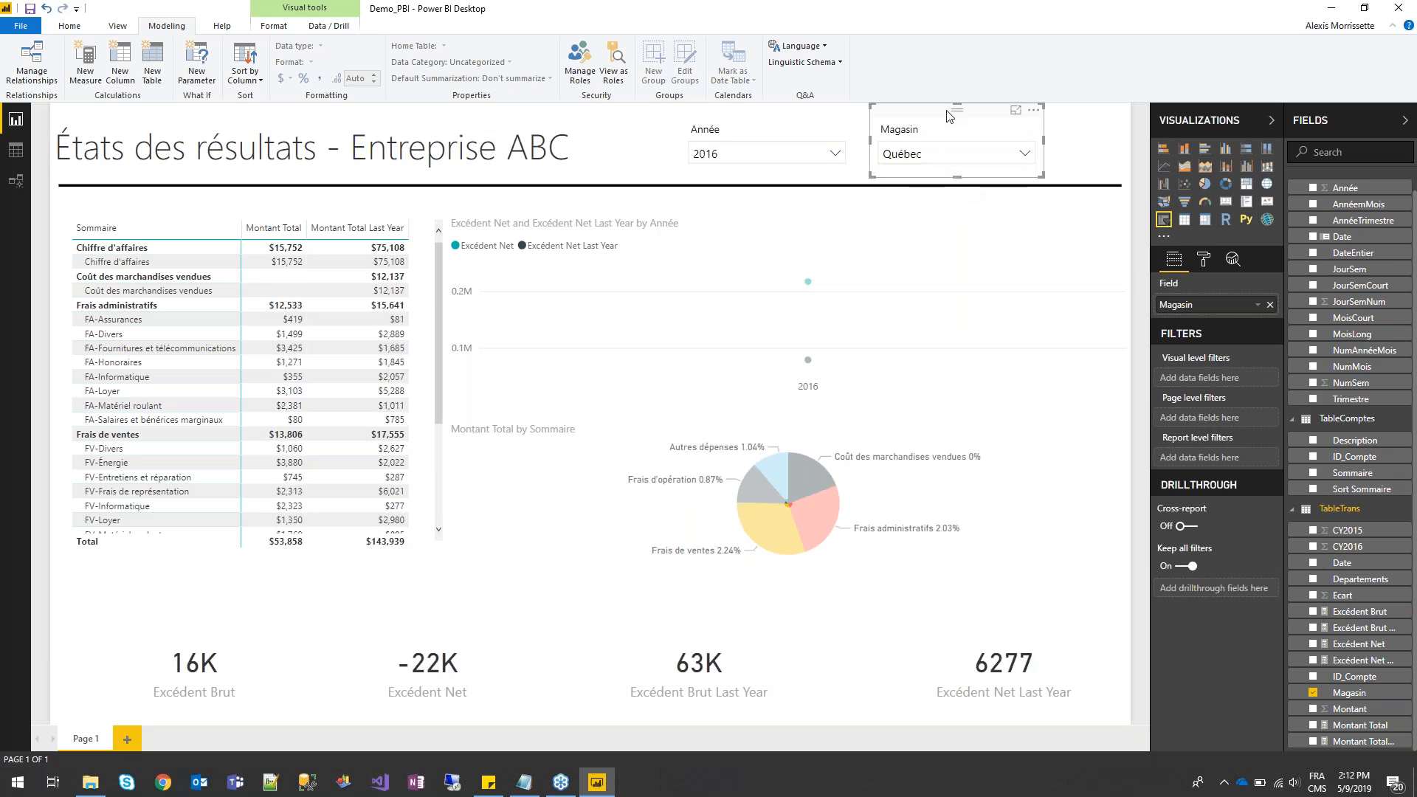
Duplicate the Magasin slicer as a Departements slicer and fit the three slicers side by side above the header line
drag(949, 116, 955, 123)
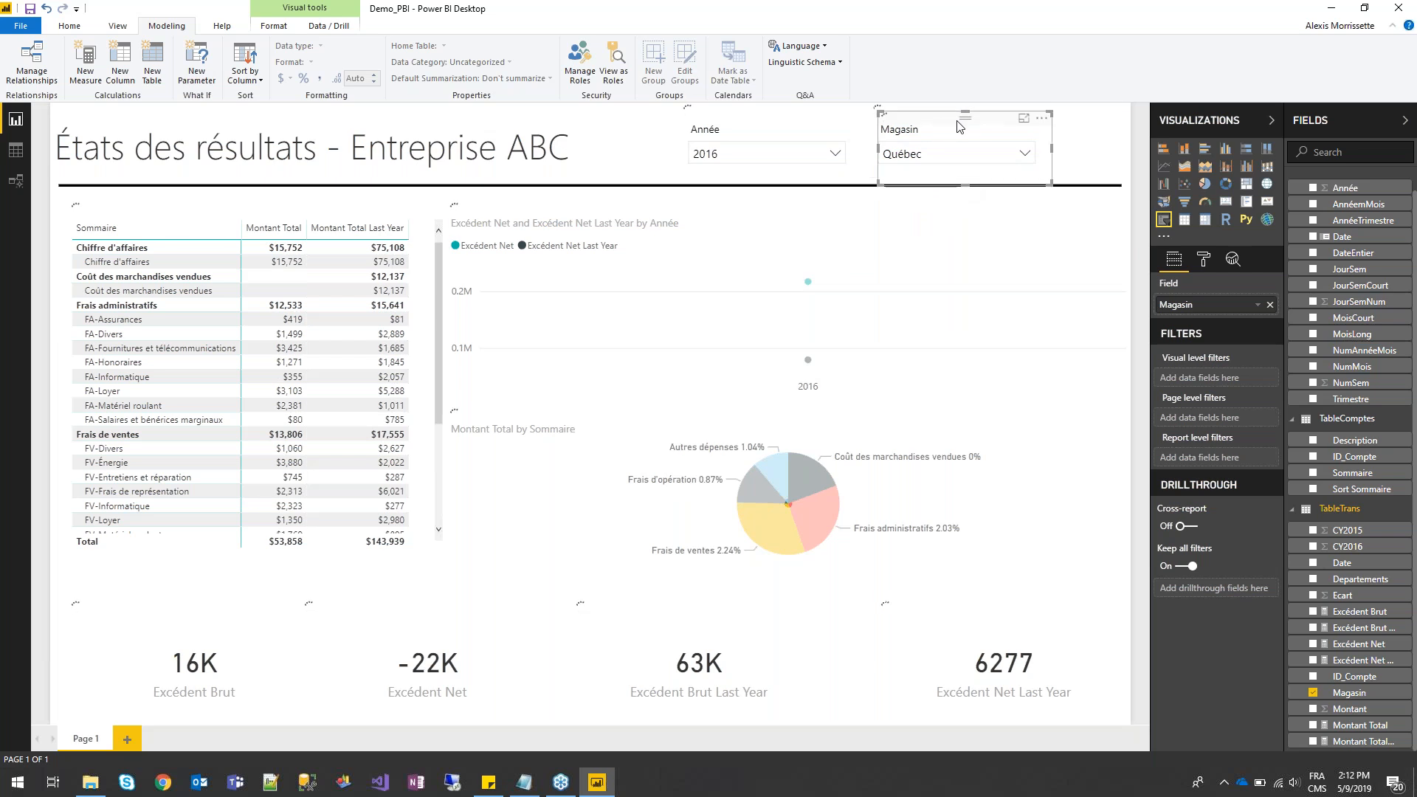
key(ctrl+c)
key(ctrl+v)
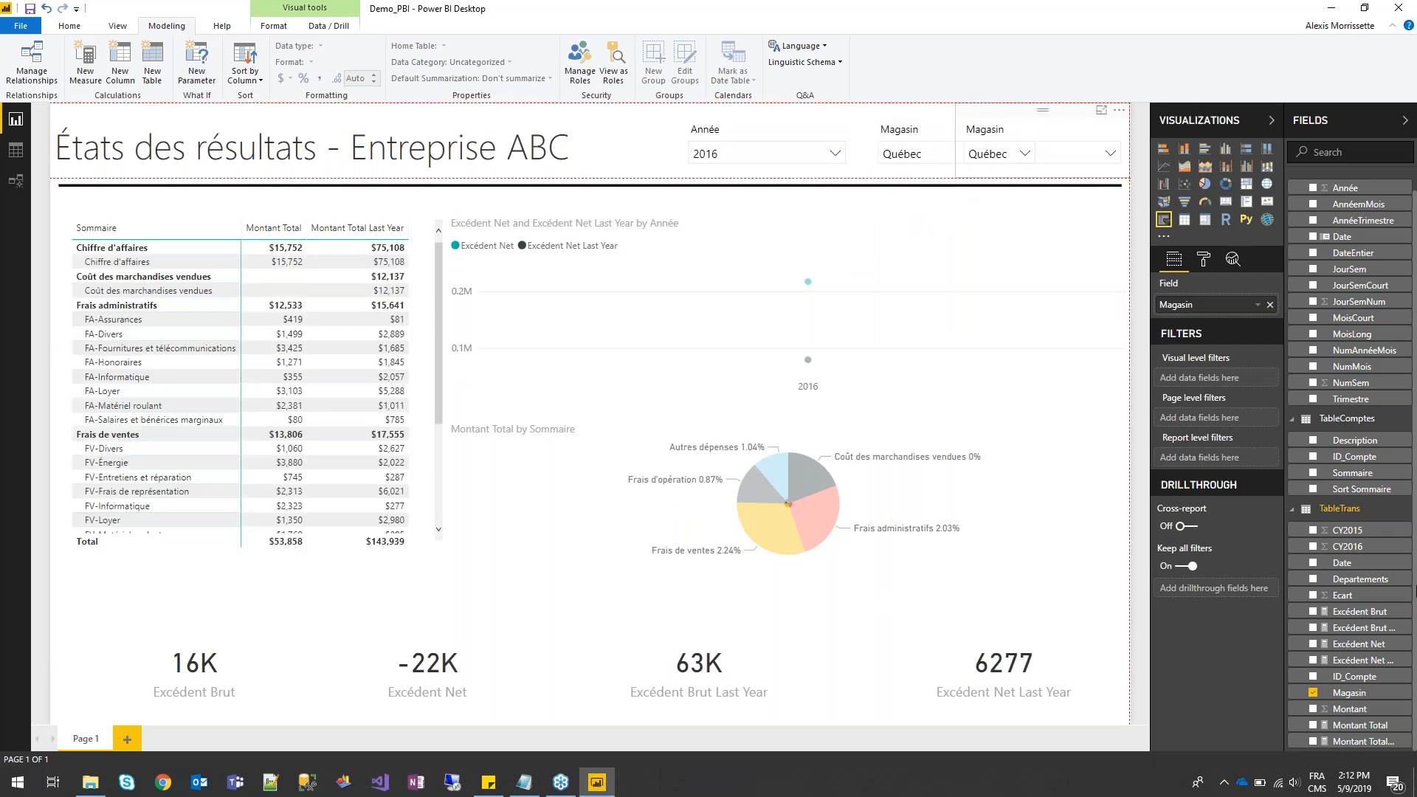
drag(1358, 578, 1200, 335)
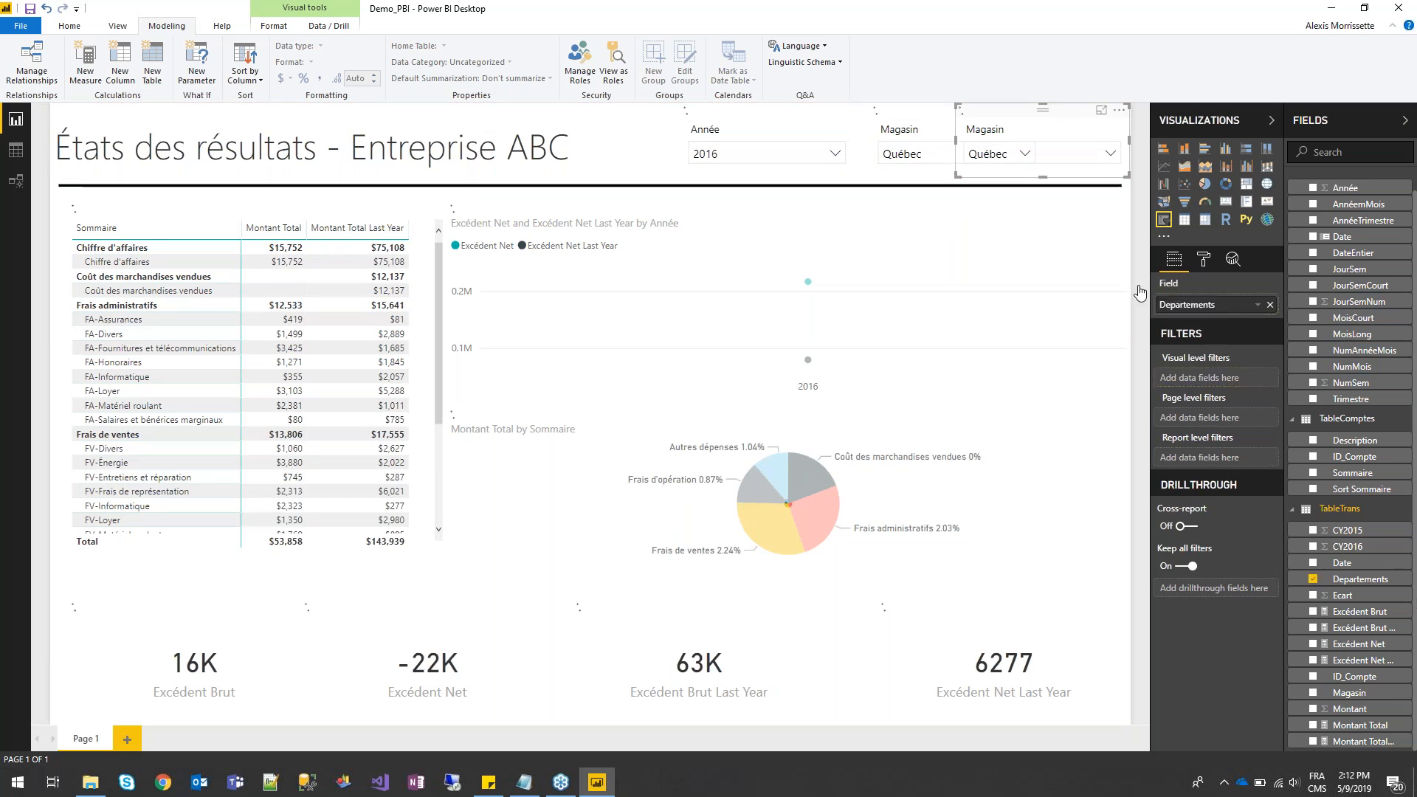
click(774, 119)
drag(908, 119, 946, 148)
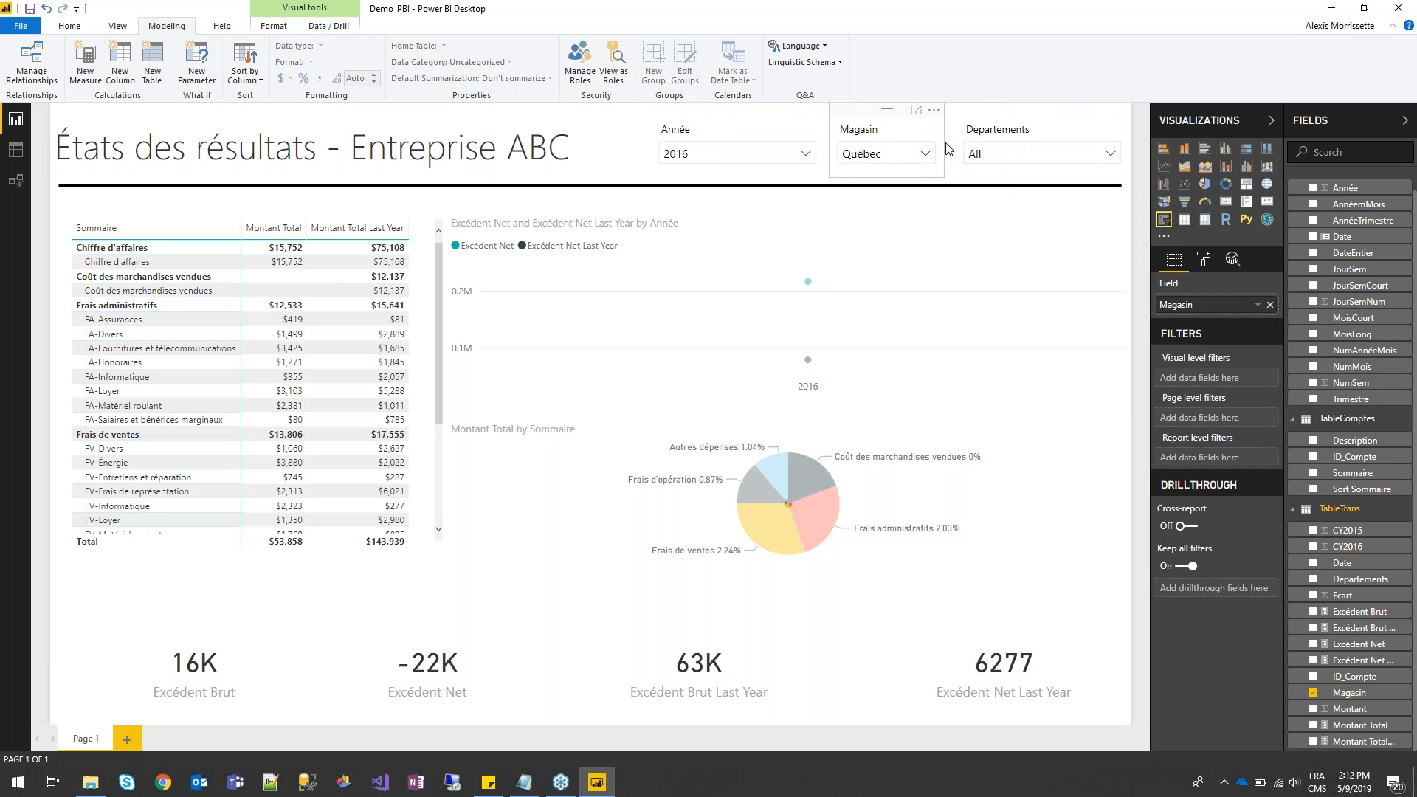
Filter the report to the Jardinage department with the Departements slicer
click(1114, 148)
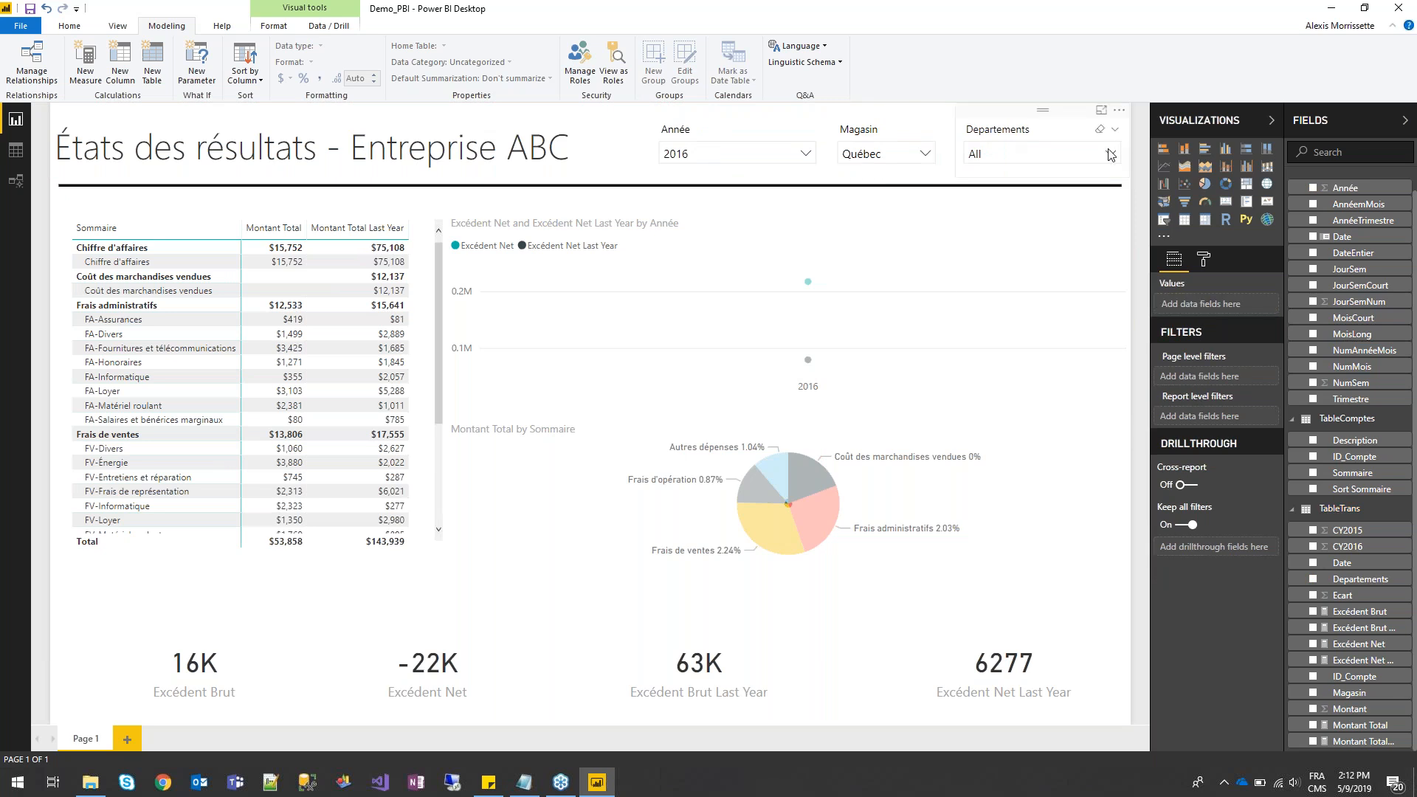
click(1110, 154)
click(1053, 191)
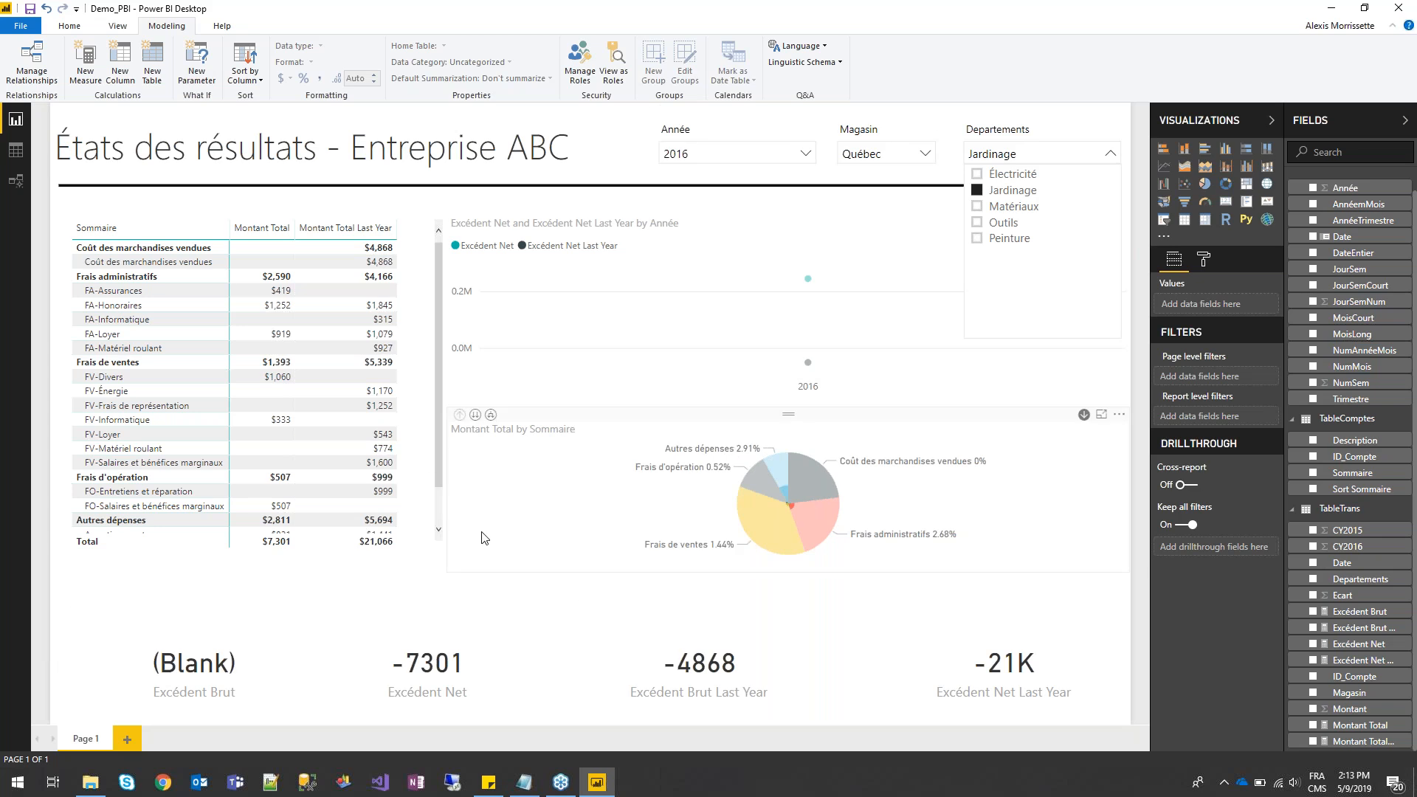
Open the TableauDeBordFinance_DEMO_VF.pbix report from the Demo folder in File Explorer and minimize the folder window
click(92, 786)
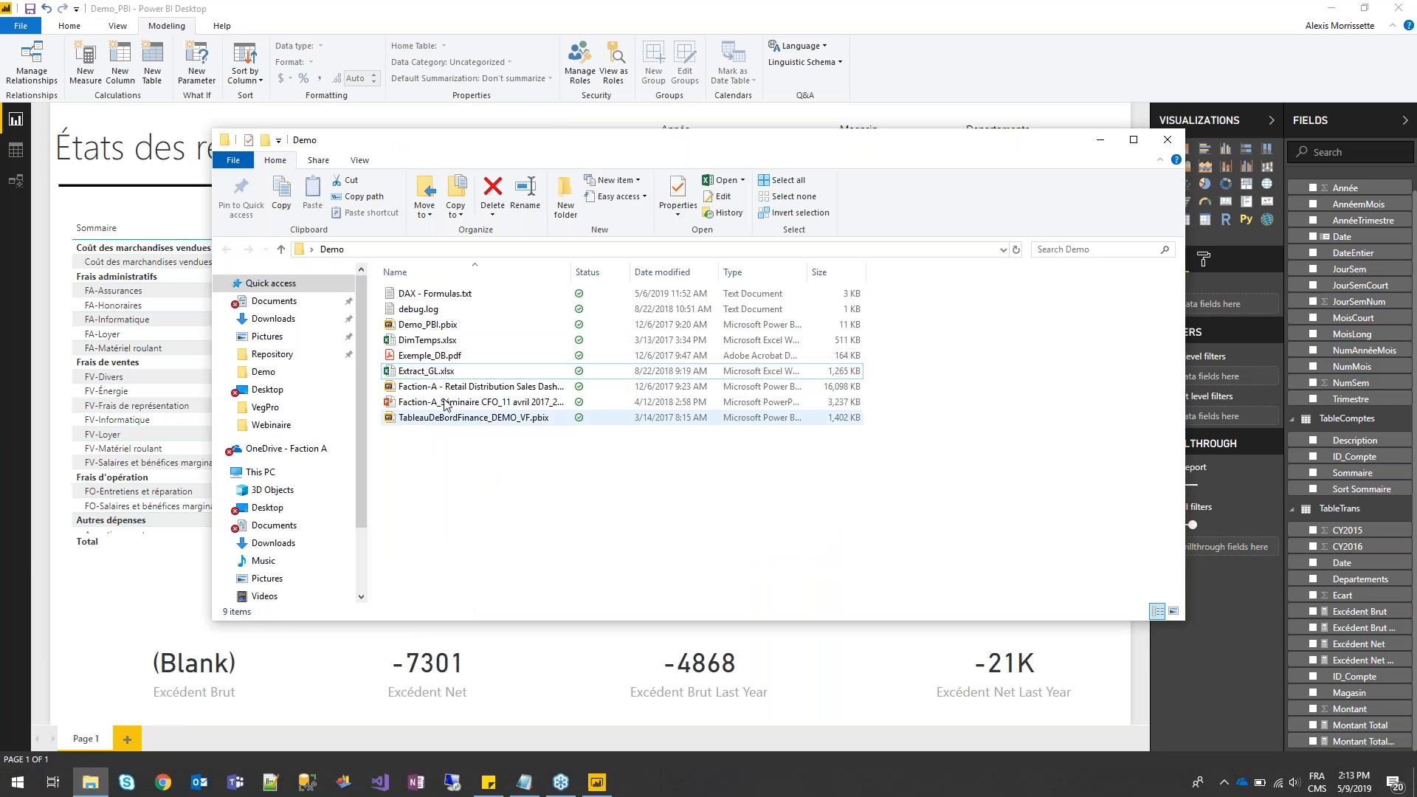
double_click(458, 418)
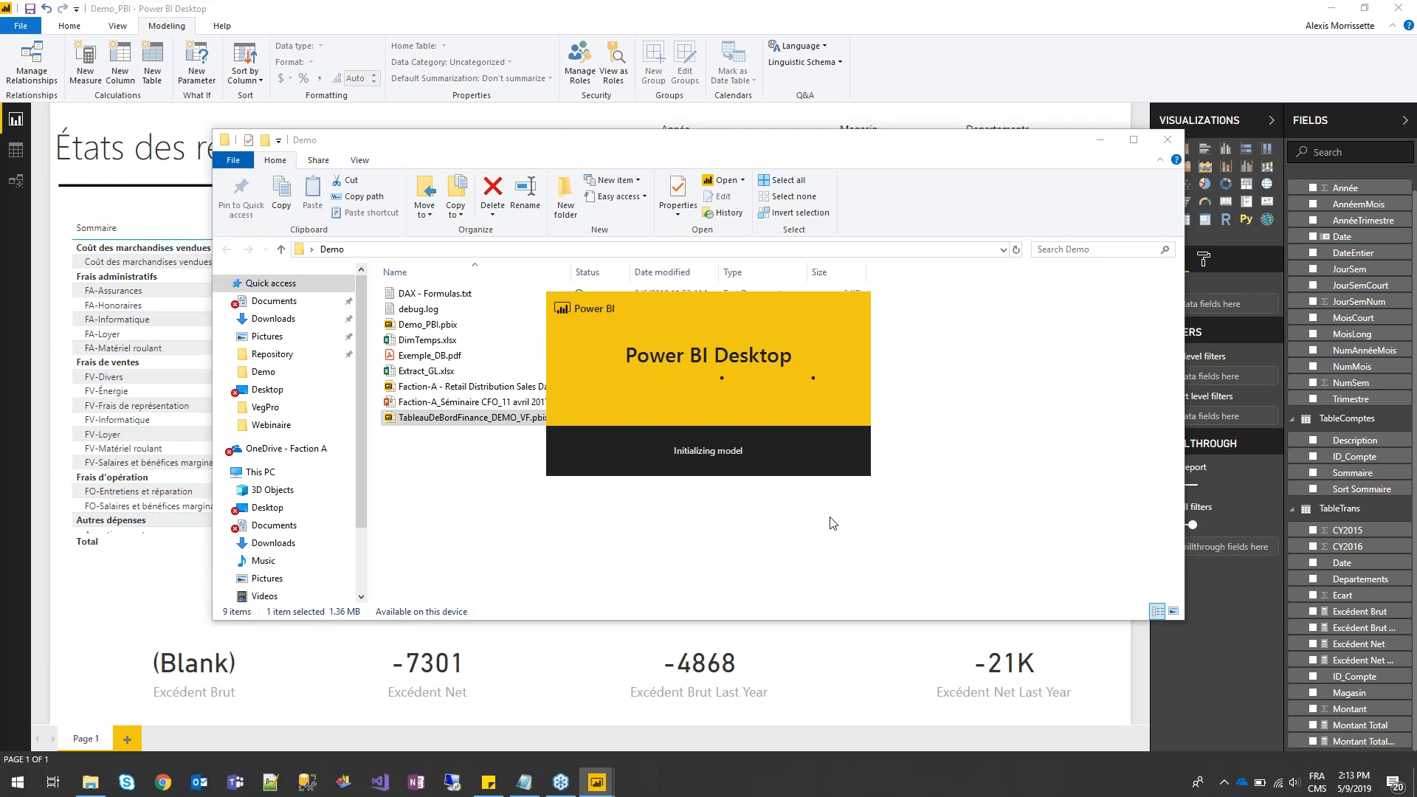
click(465, 390)
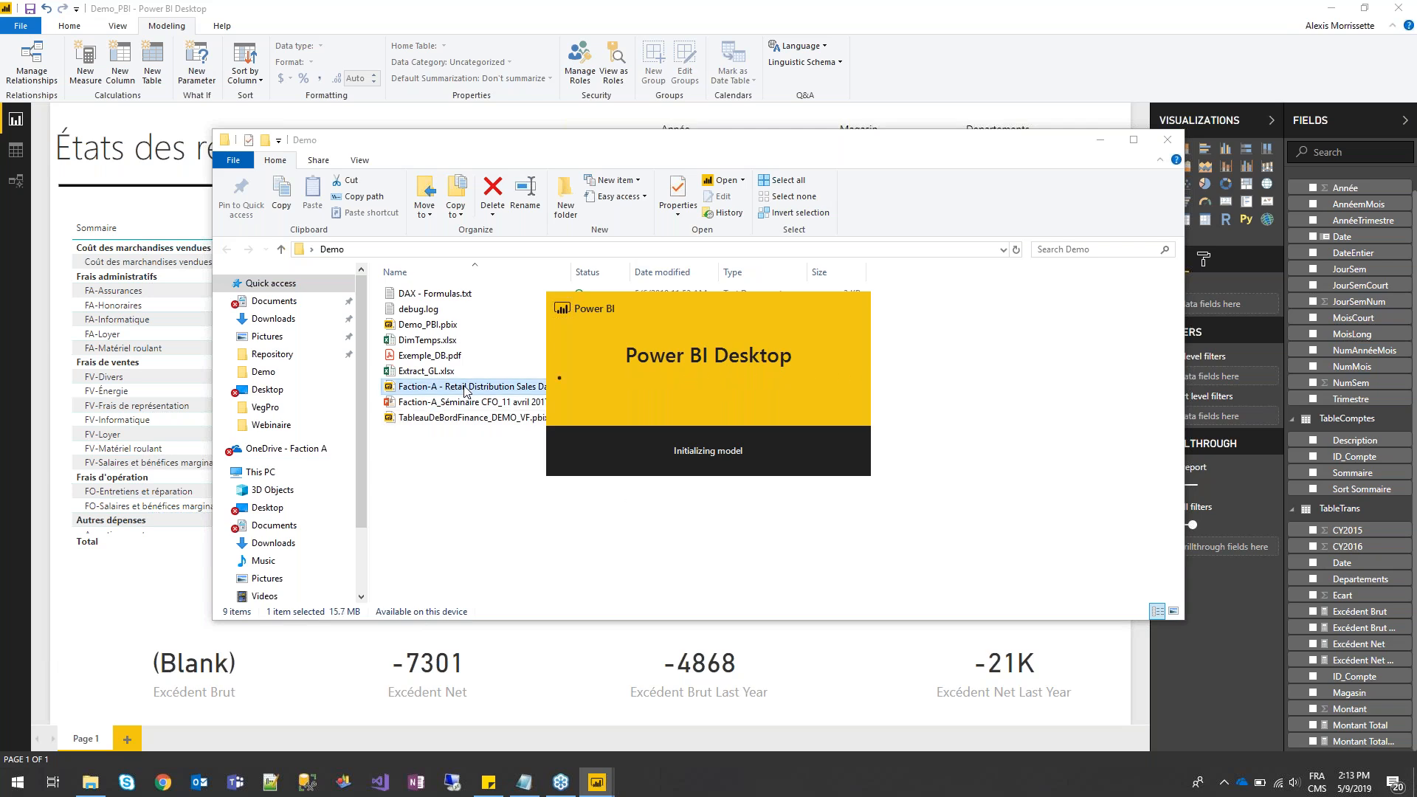
click(1100, 140)
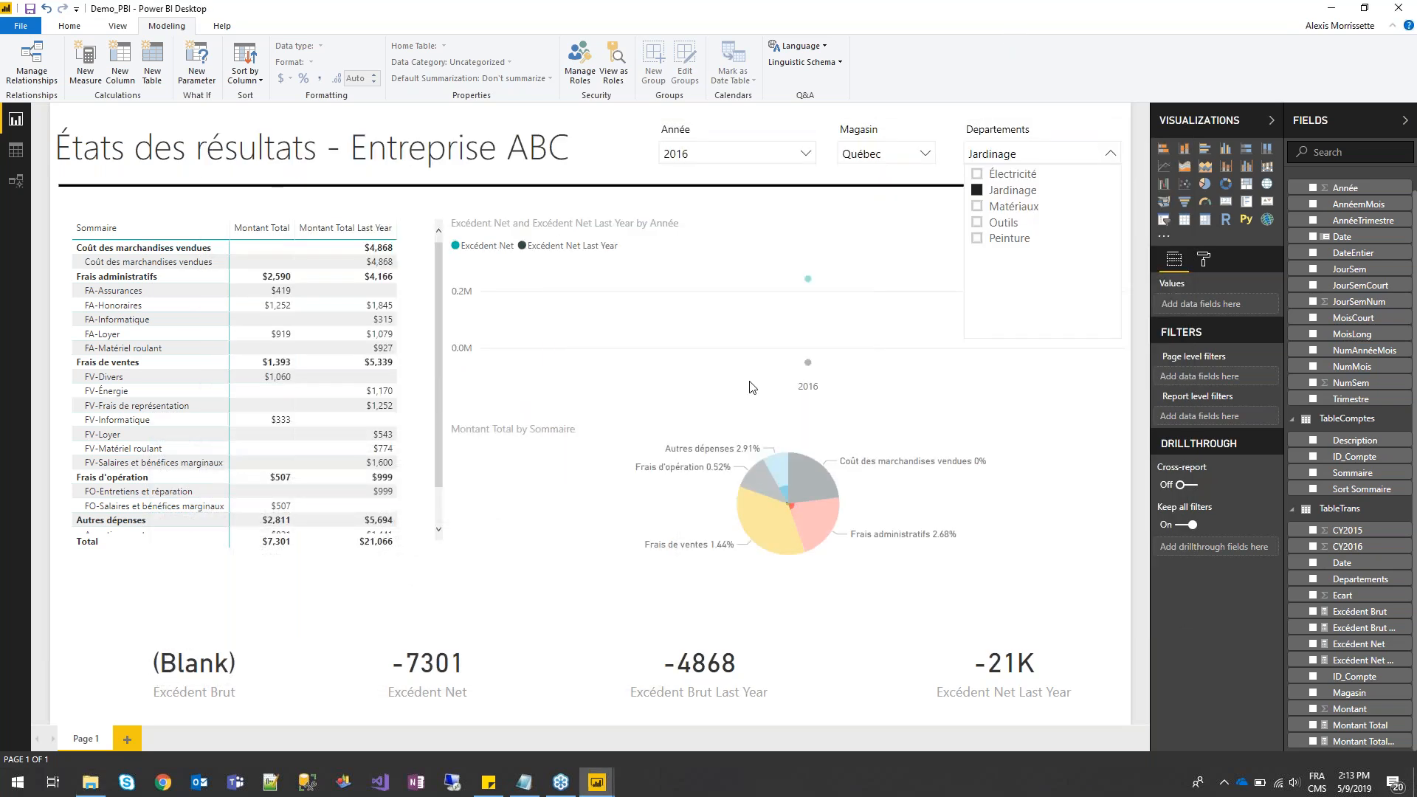
Collapse the Departements slicer list and switch to the TableauDeBordFinance_DEMO_VF report window
click(1113, 157)
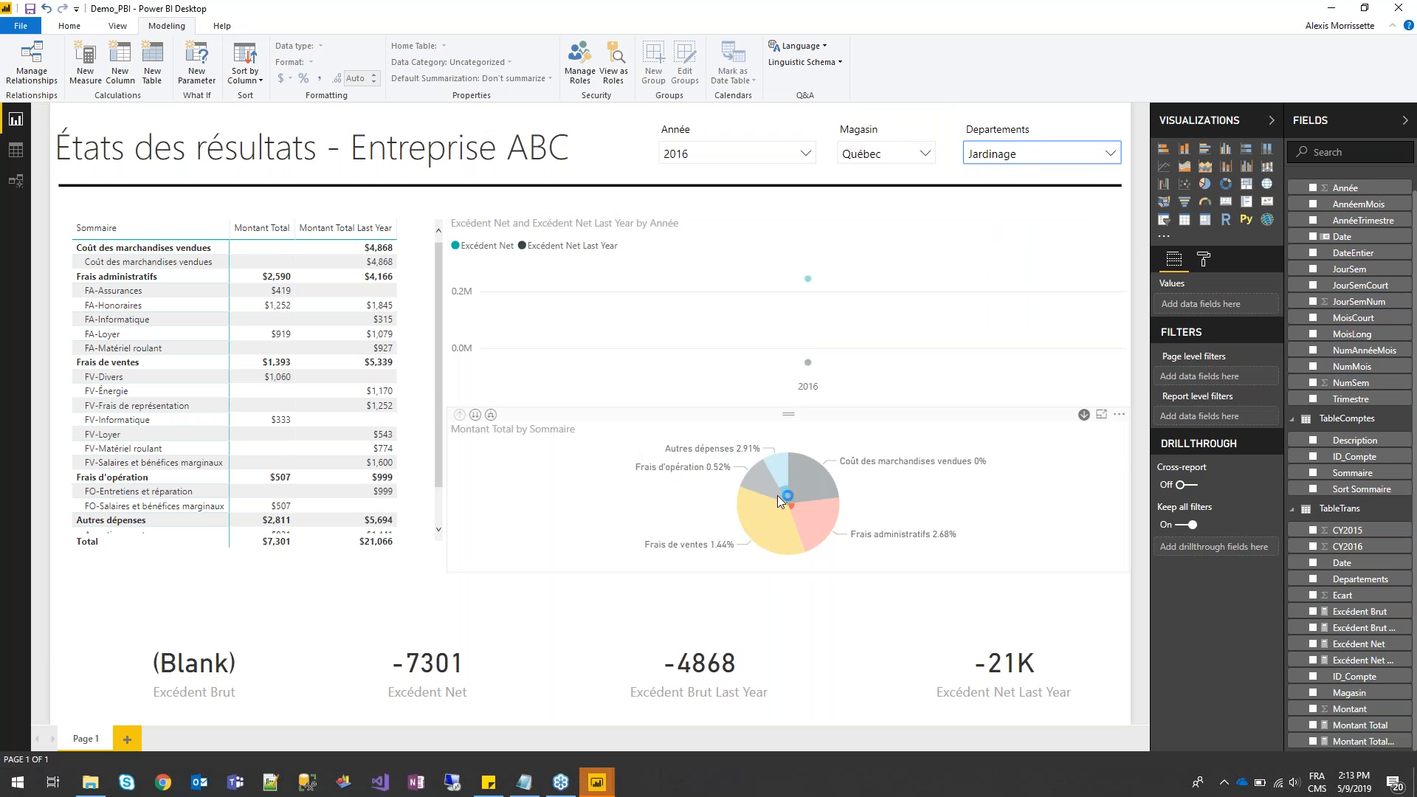
mouse_move(603, 788)
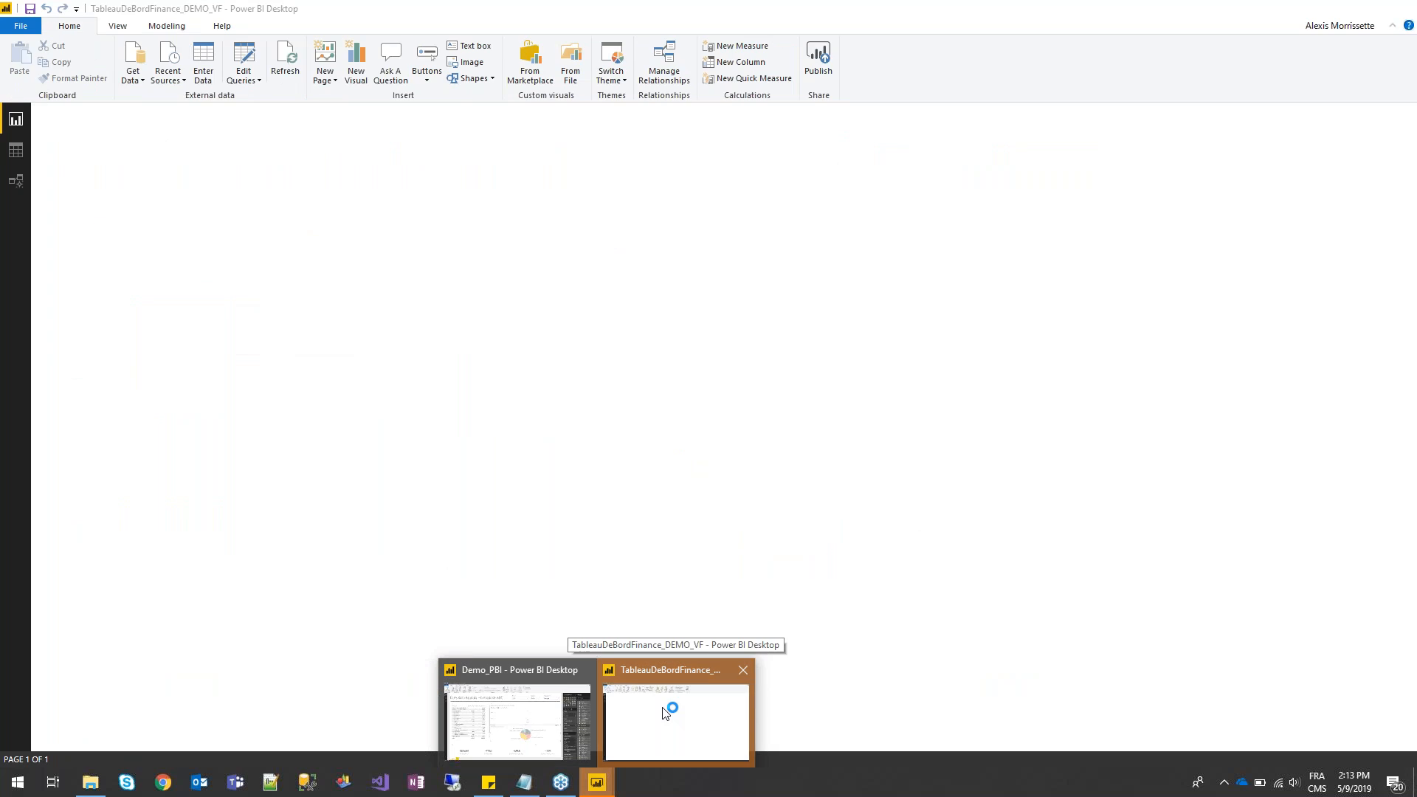
click(667, 710)
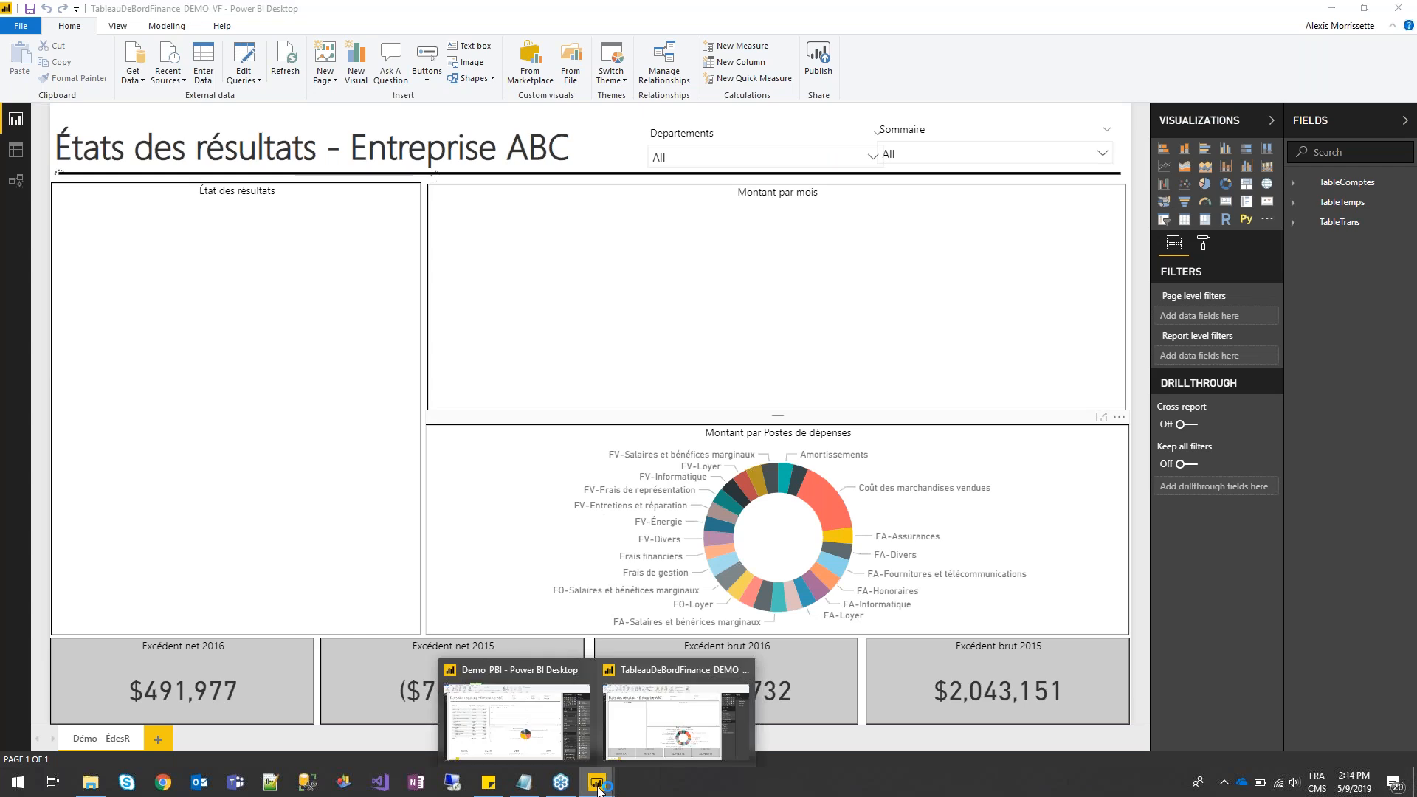
Open the Faction-A - Retail Distribution Sales Dashboard Final report from the Demo folder in File Explorer
click(90, 783)
double_click(619, 392)
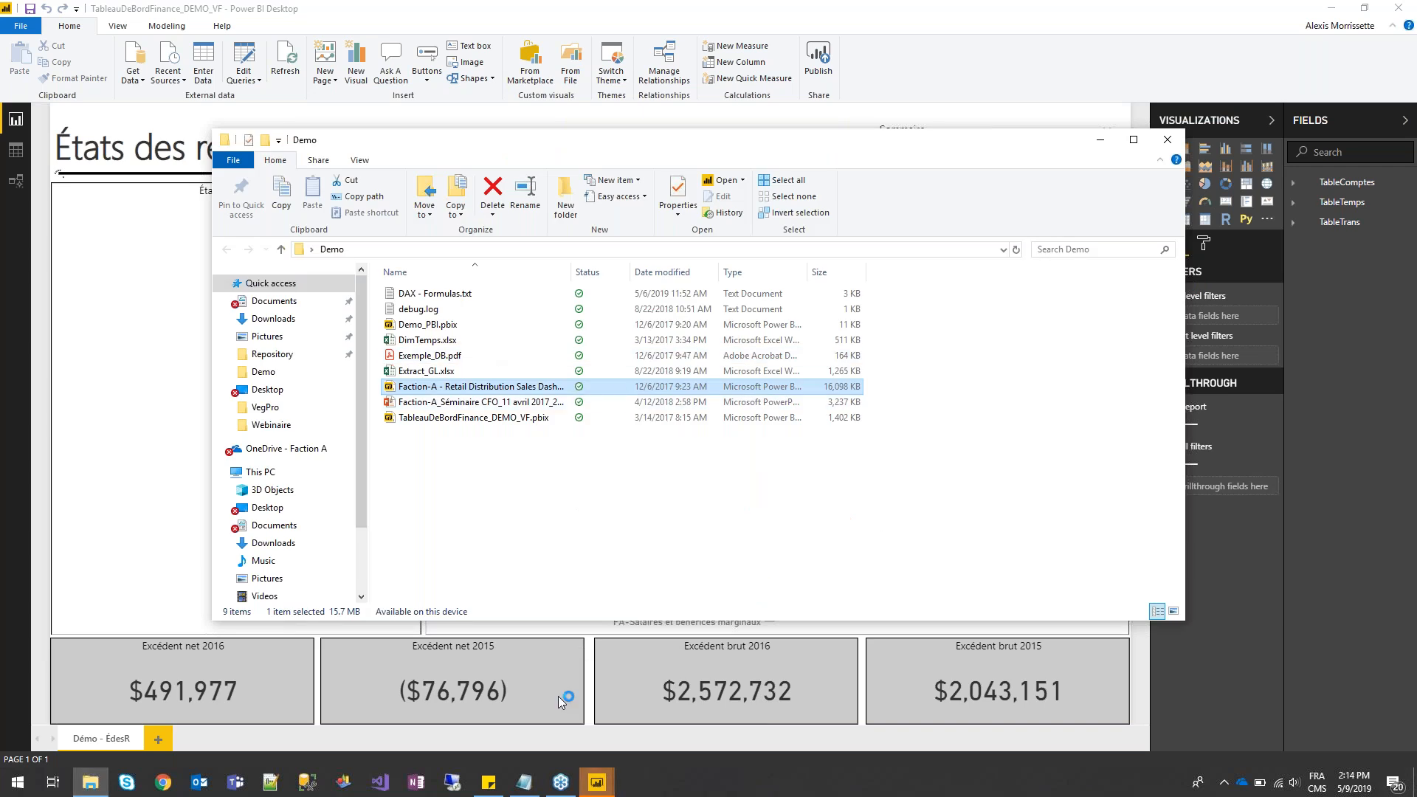
mouse_move(597, 782)
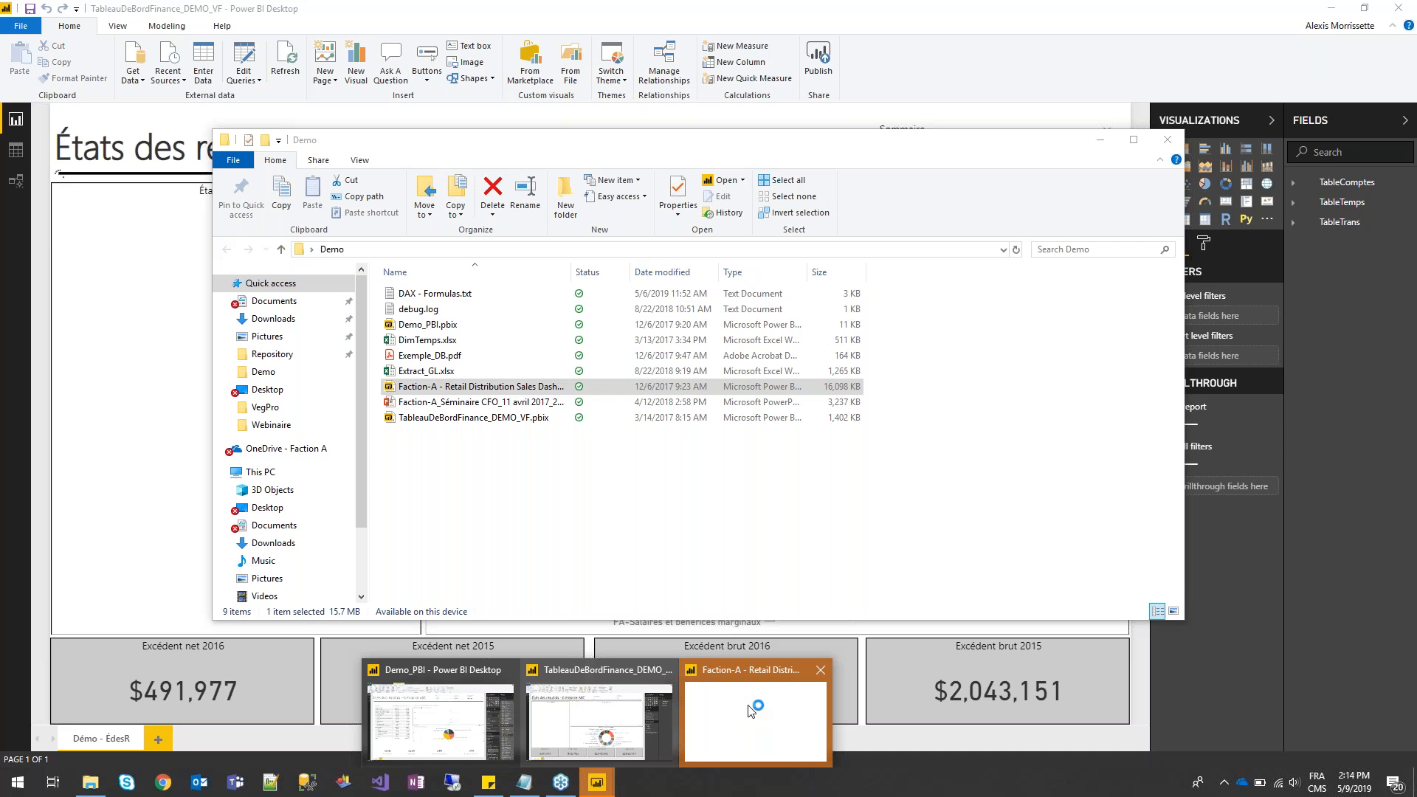
click(748, 711)
mouse_move(597, 782)
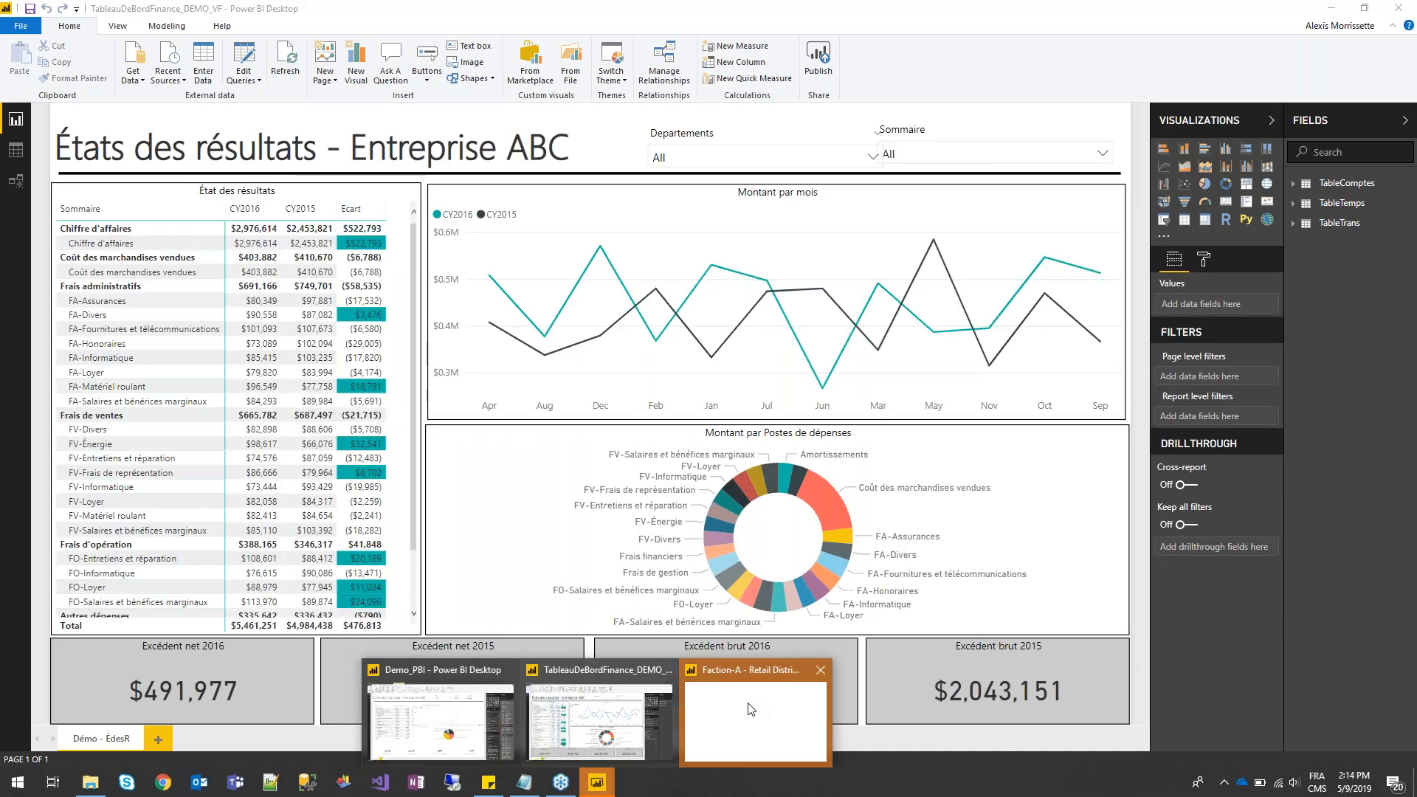
click(747, 709)
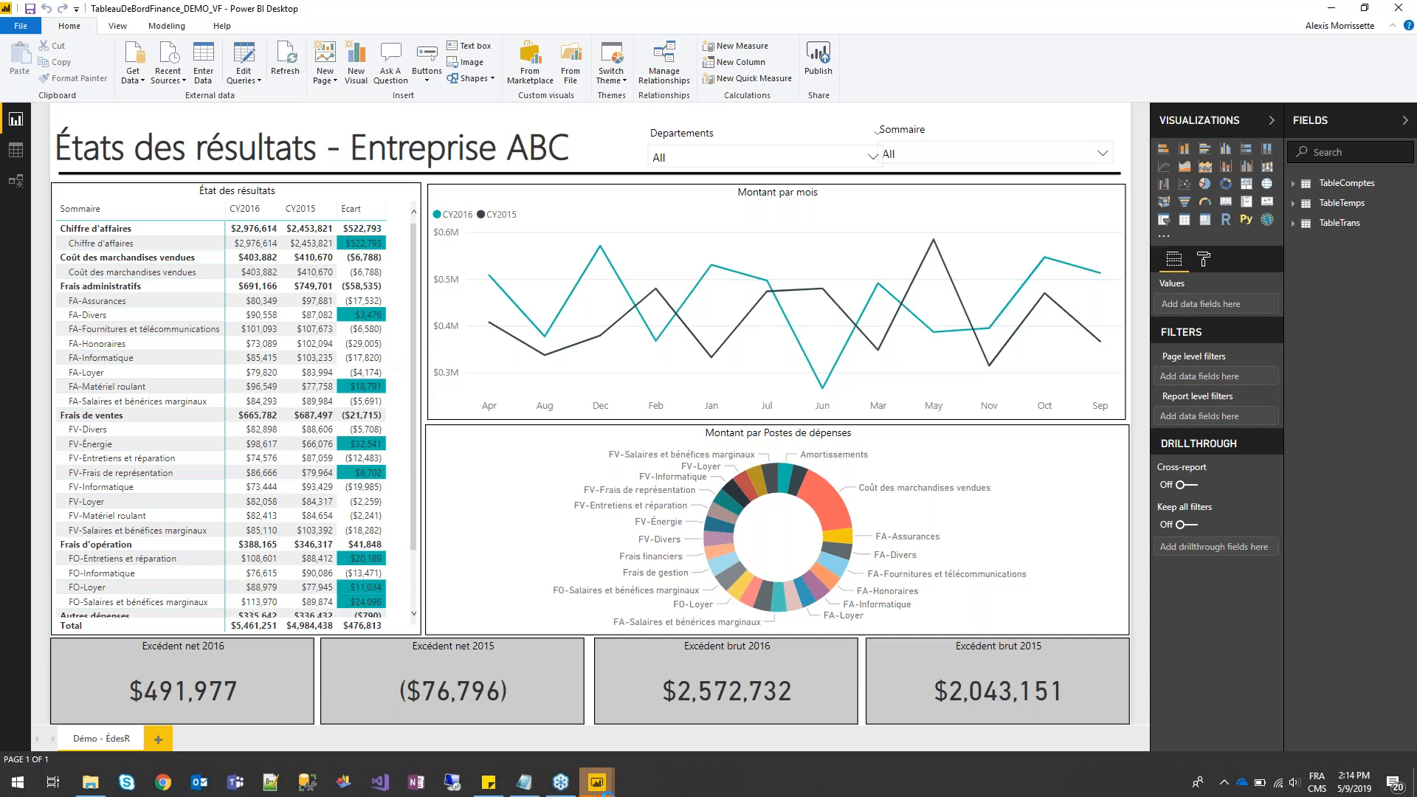
Bring the Retail Distribution Sales Dashboard report window to the front to view its Sales Analysis page
click(599, 785)
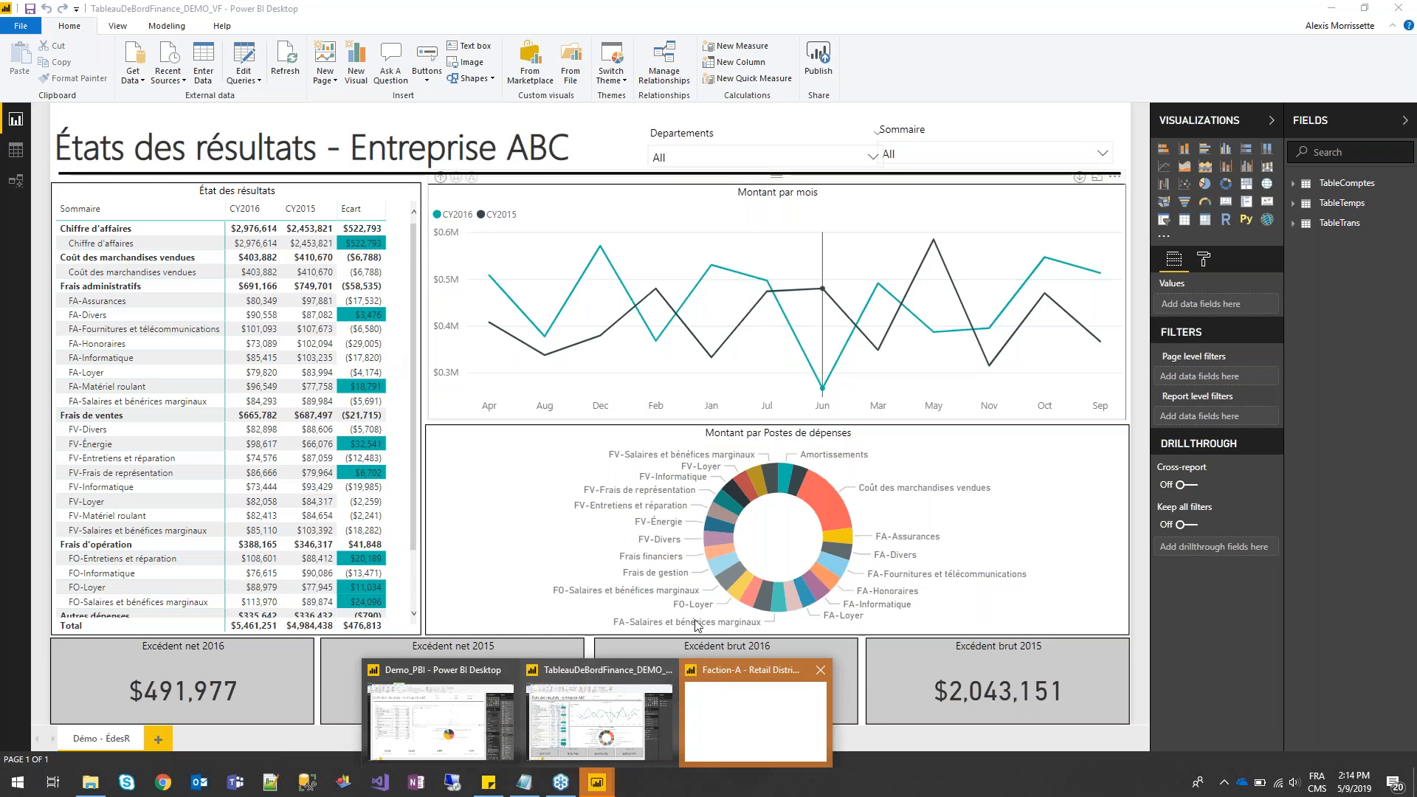
mouse_move(680, 365)
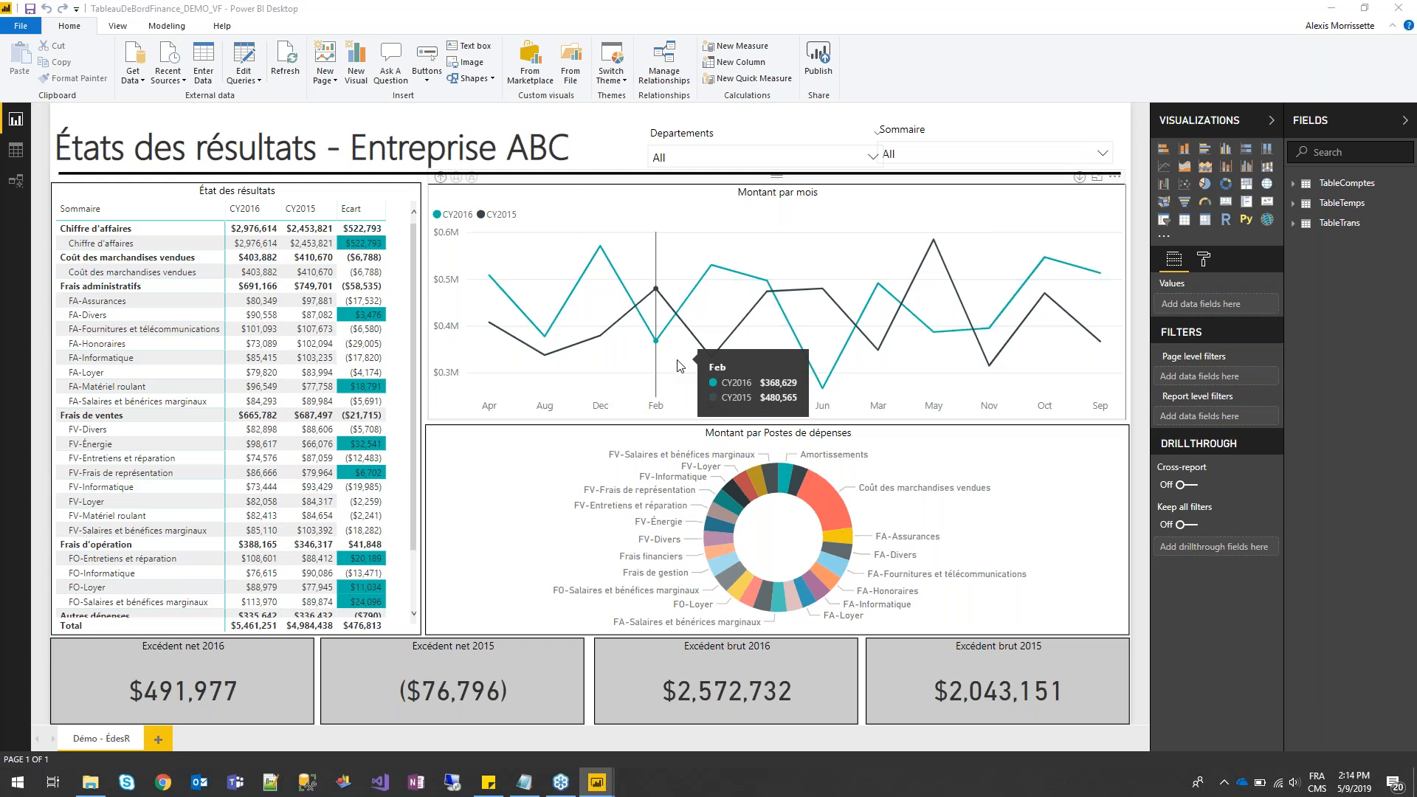
drag(1416, 7, 495, 3)
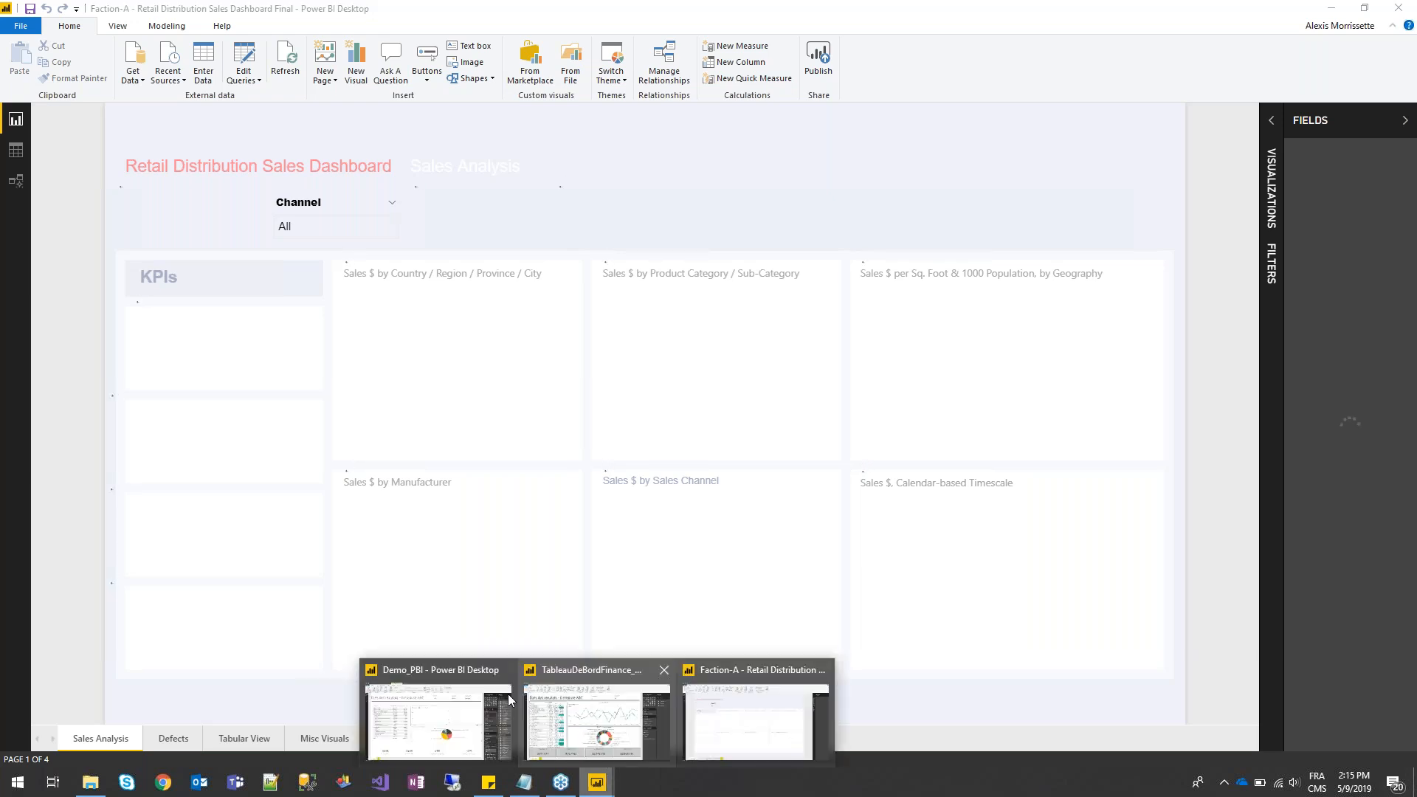
click(768, 684)
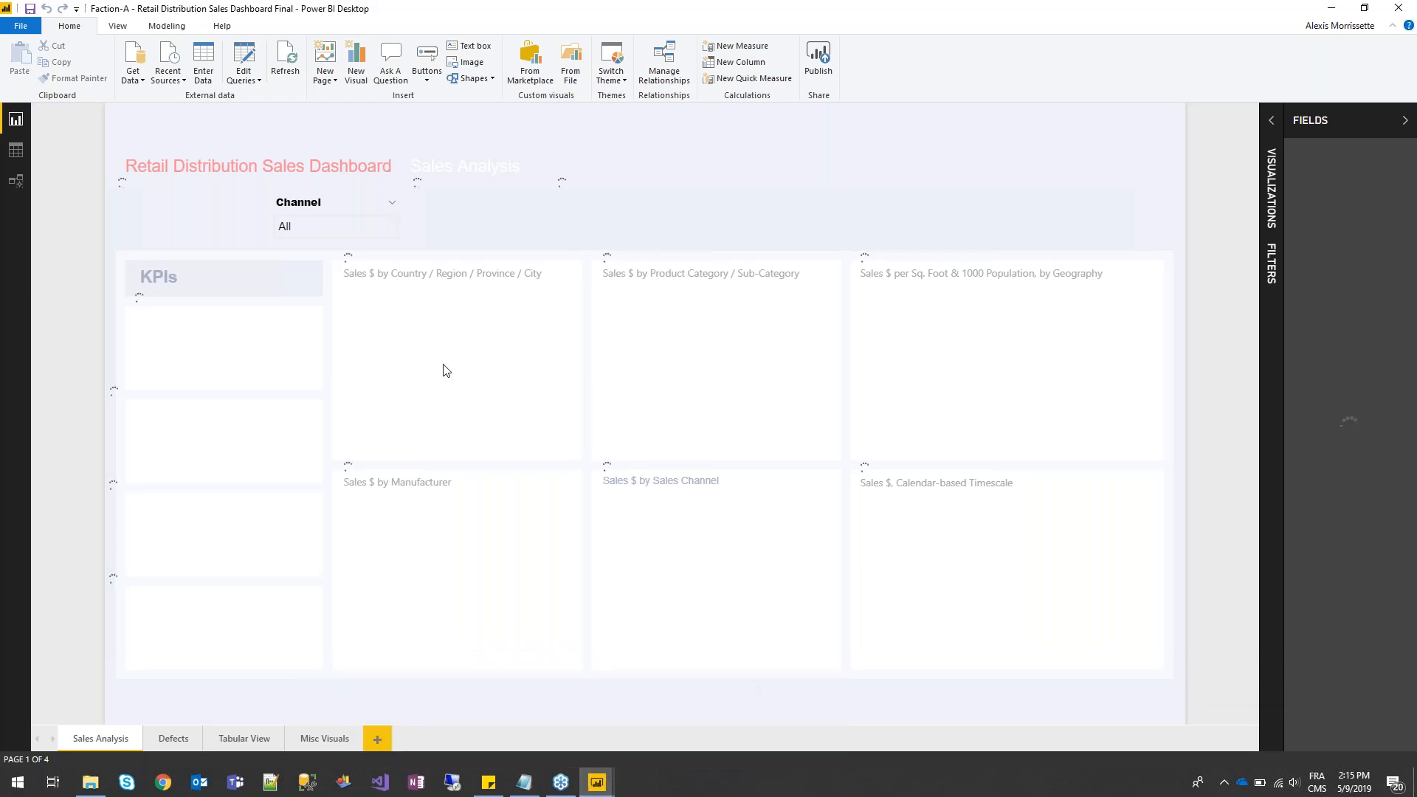